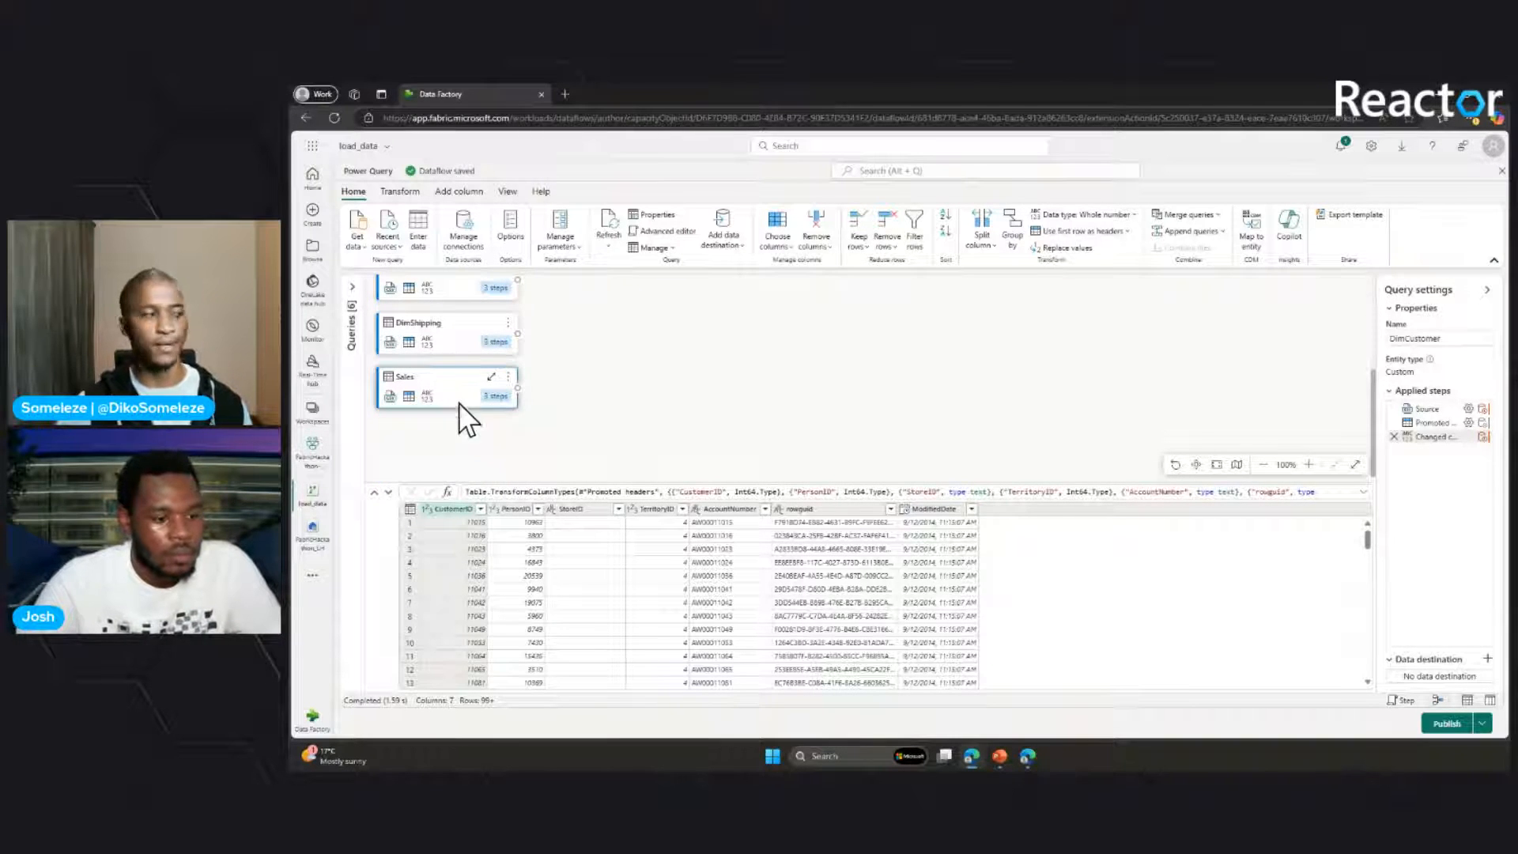
- Select the Sales query in the diagram view and open Copilot for it
{"action": "scroll", "coordinate": [781, 407], "scroll_direction": "up", "scroll_amount": 5}
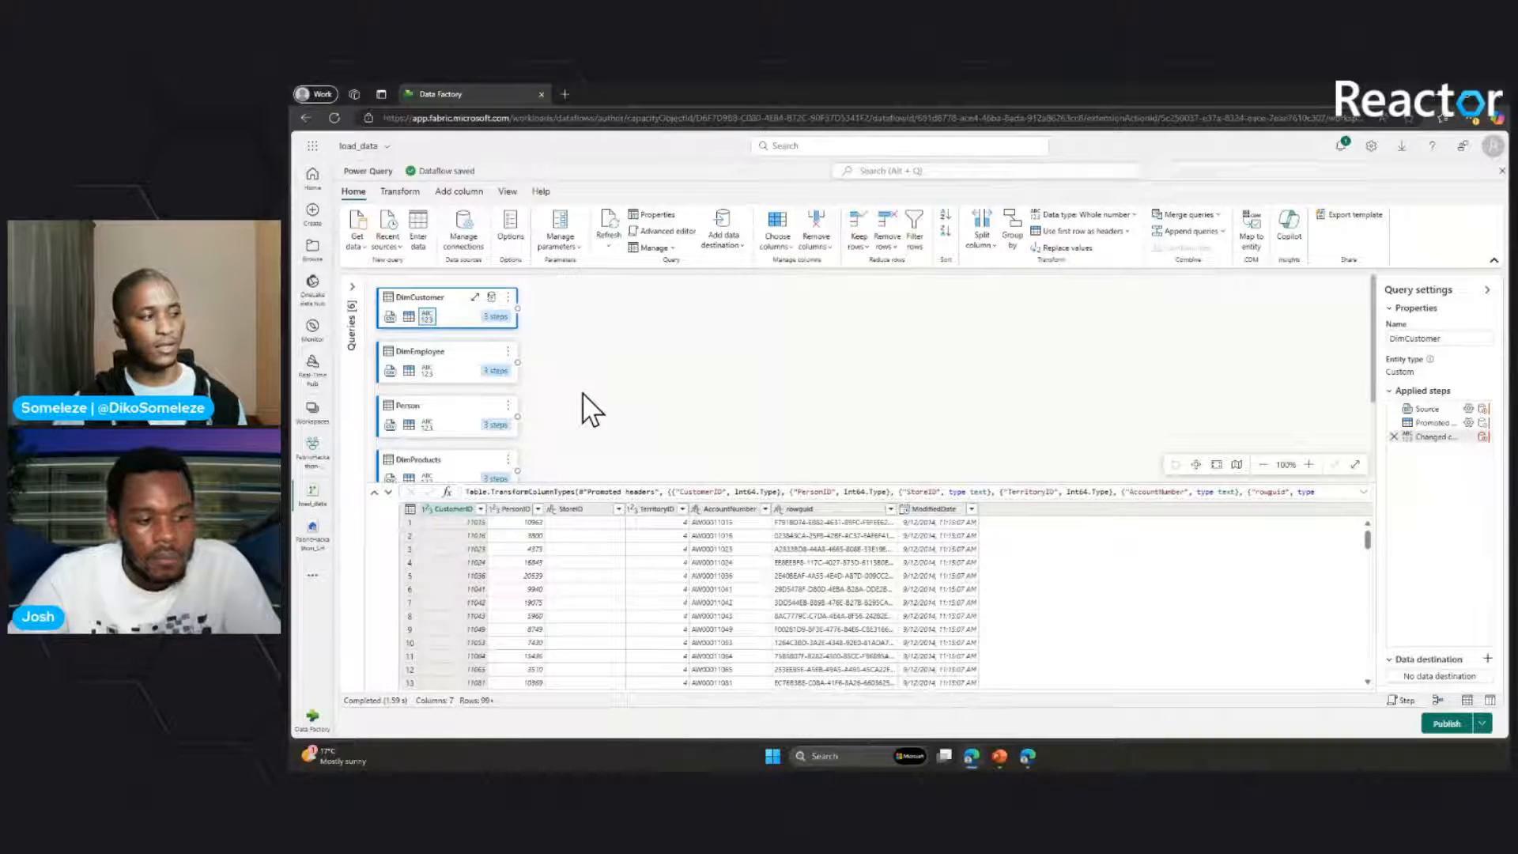
{"action": "scroll", "coordinate": [518, 410], "scroll_direction": "down", "scroll_amount": 3}
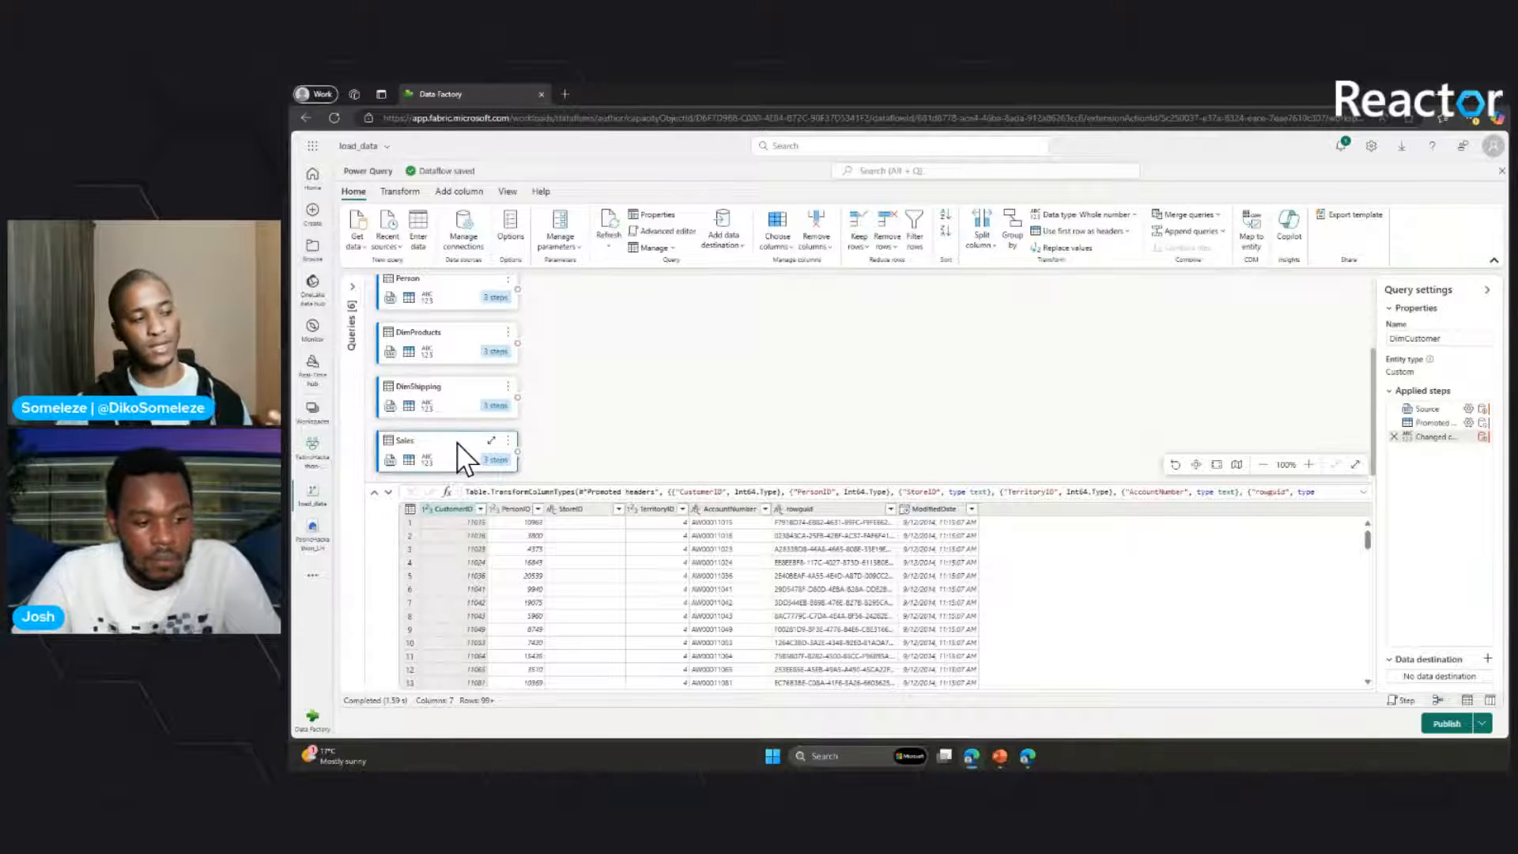
{"action": "left_click", "coordinate": [467, 459]}
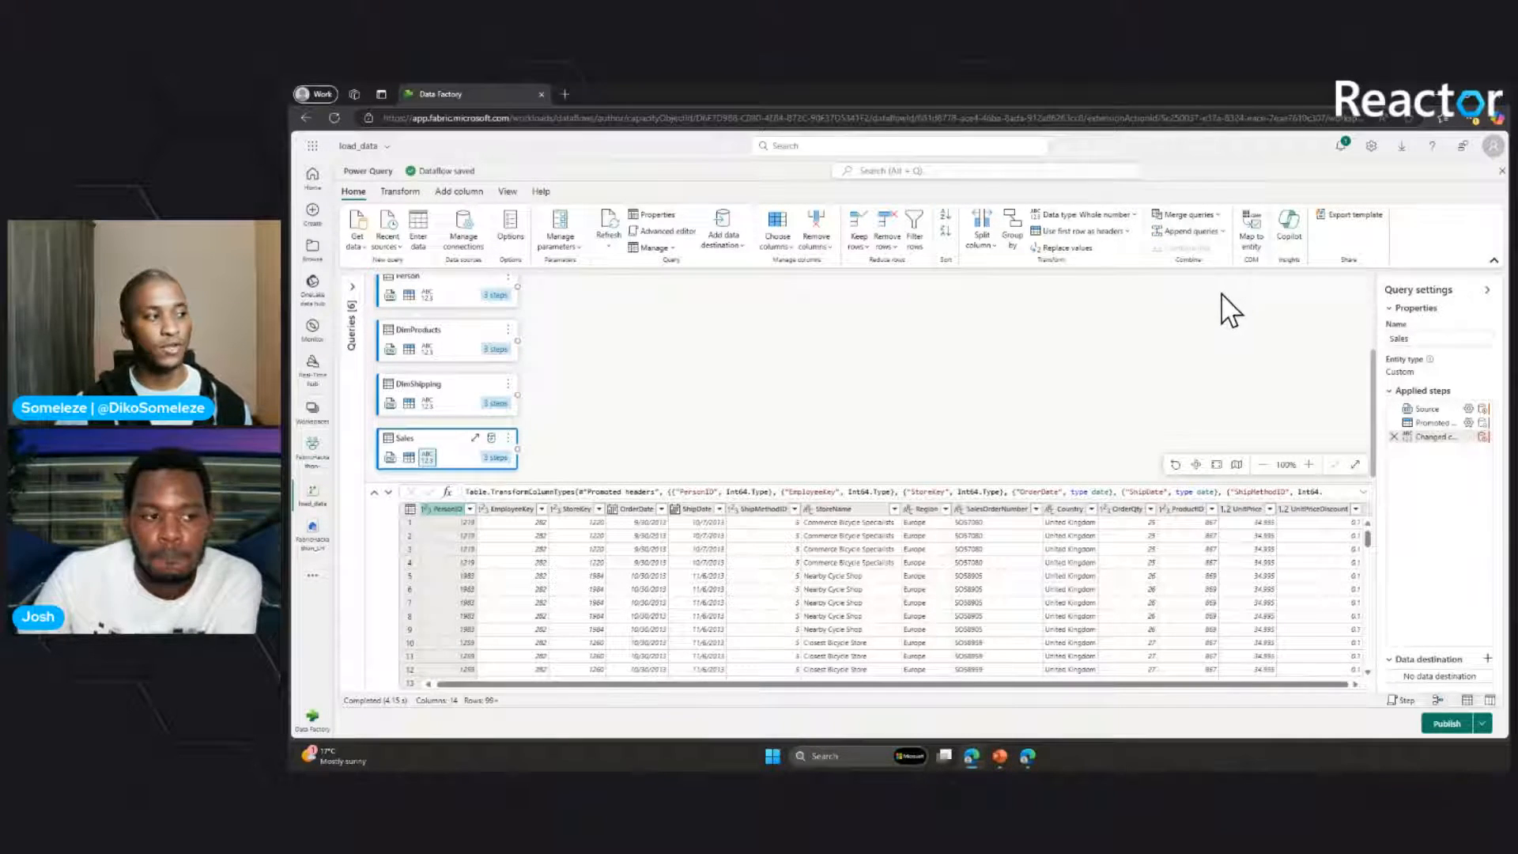
{"action": "left_click", "coordinate": [1288, 231]}
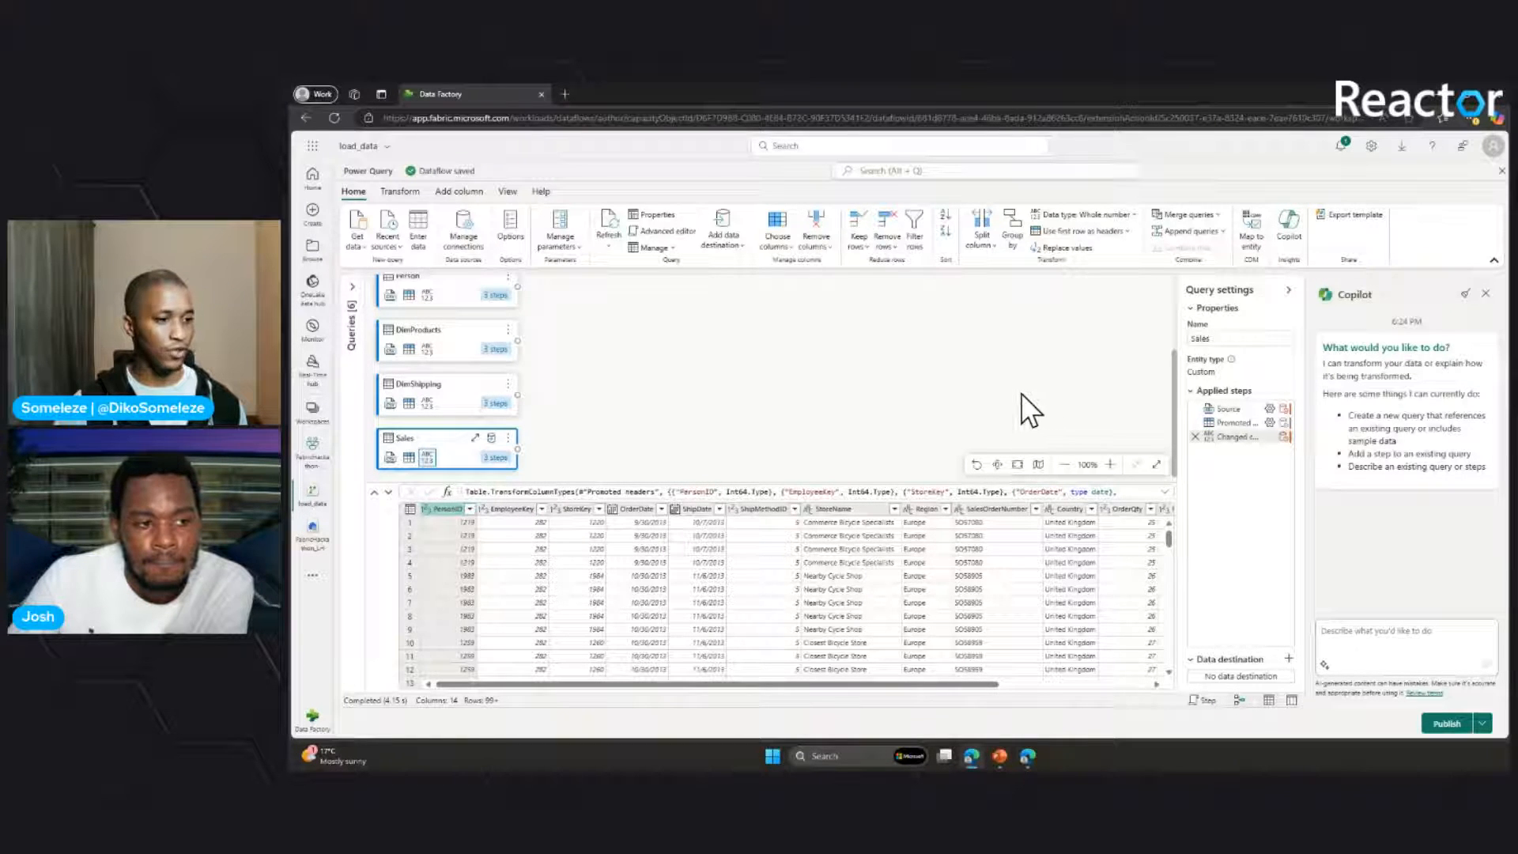
- Enlarge the page and look through the Sales table's columns across to UnitPriceDiscount, keeping Copilot open
{"action": "scroll", "coordinate": [1021, 394], "scroll_direction": "up", "scroll_amount": 4}
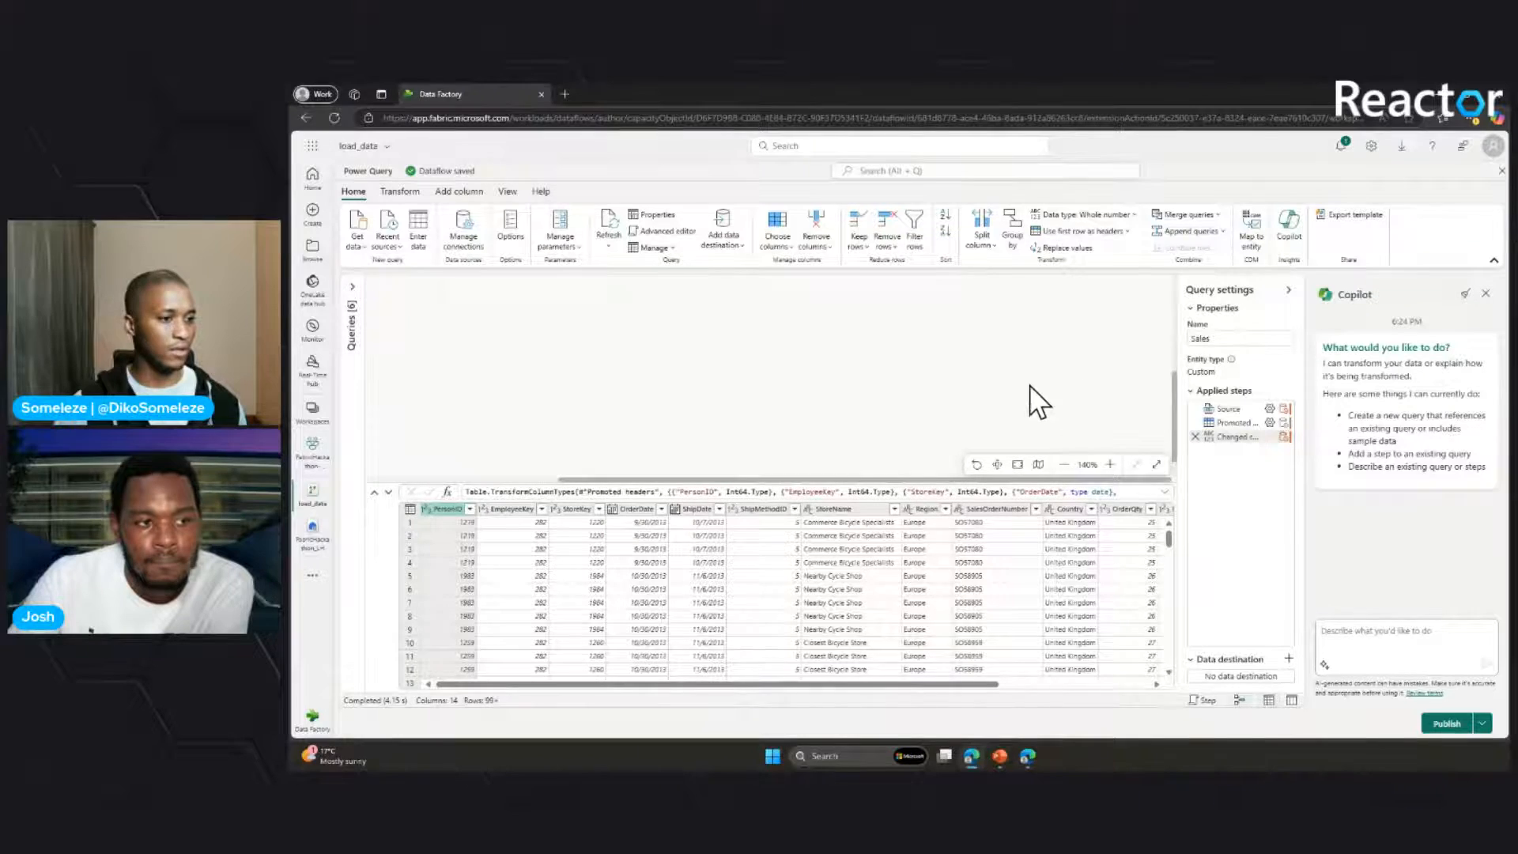
{"action": "key", "text": "ctrl+plus"}
{"action": "key", "text": "ctrl+plus"}
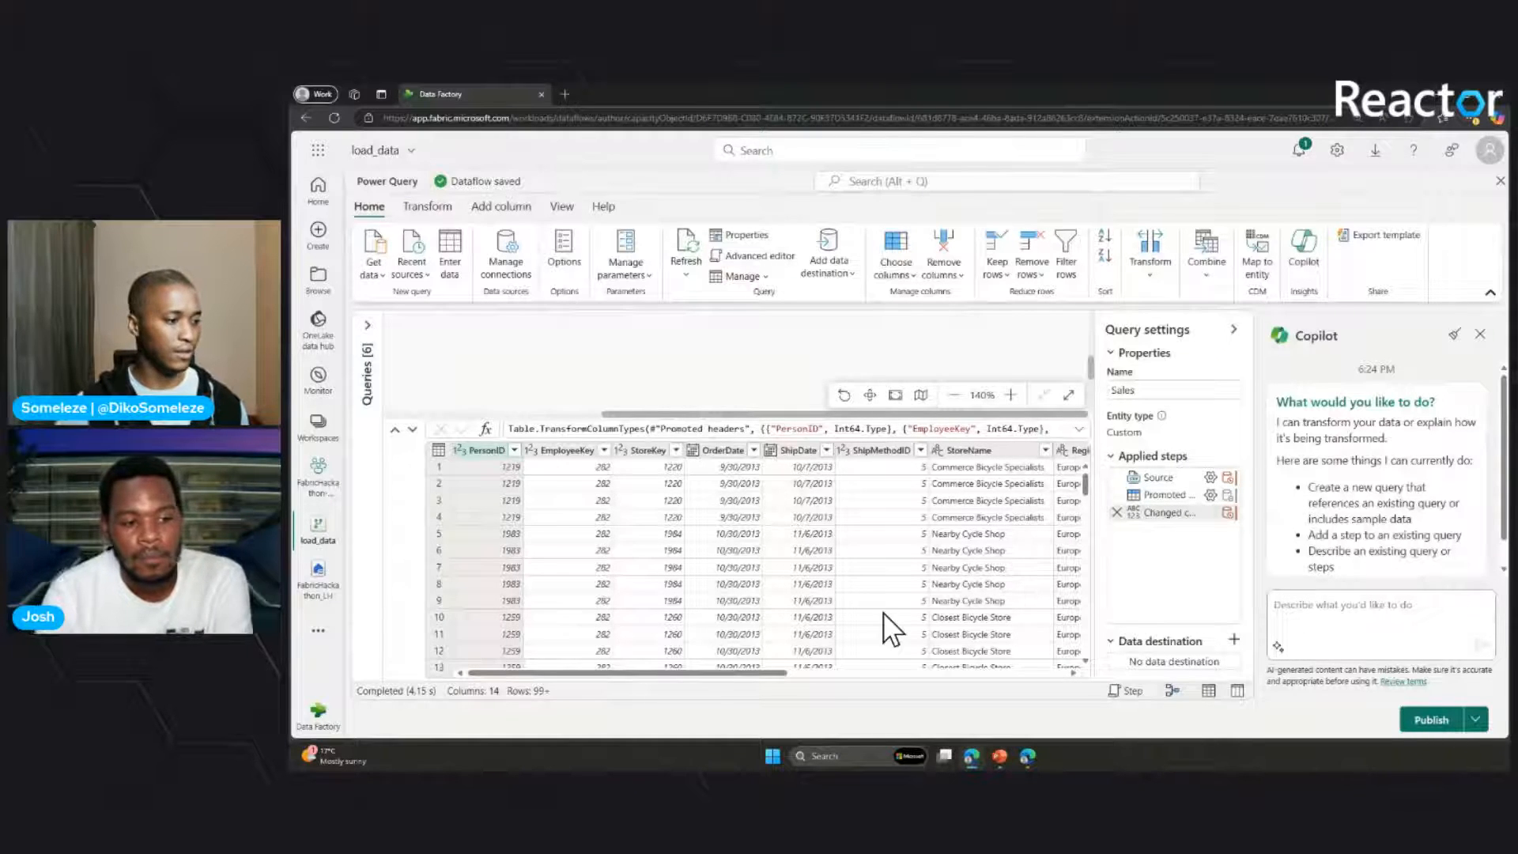
{"action": "left_click_drag", "start_coordinate": [771, 671], "coordinate": [1035, 680]}
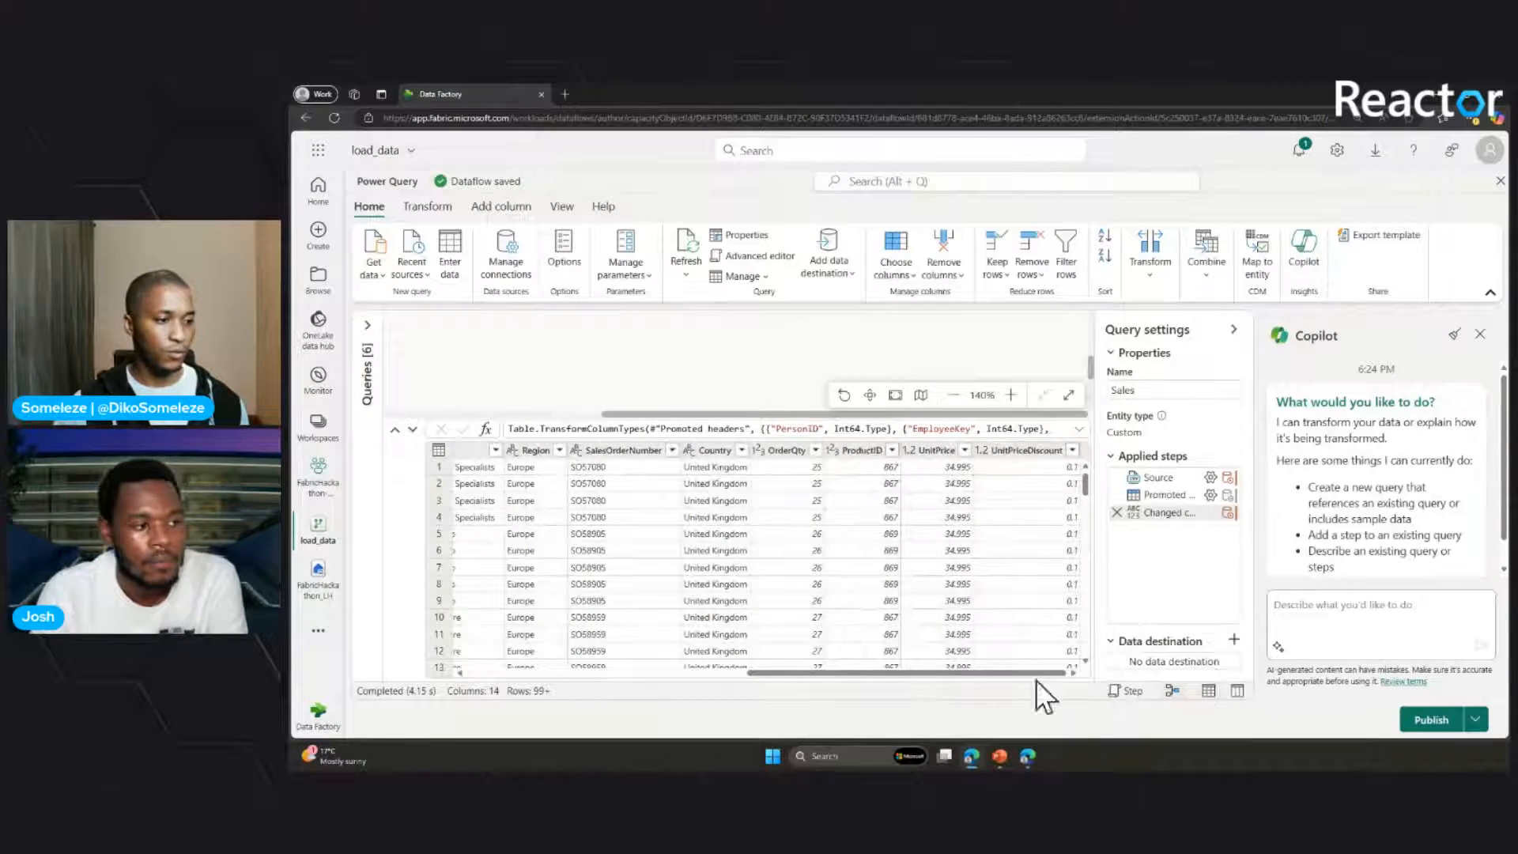
{"action": "left_click", "coordinate": [1303, 257]}
{"action": "left_click", "coordinate": [1301, 248]}
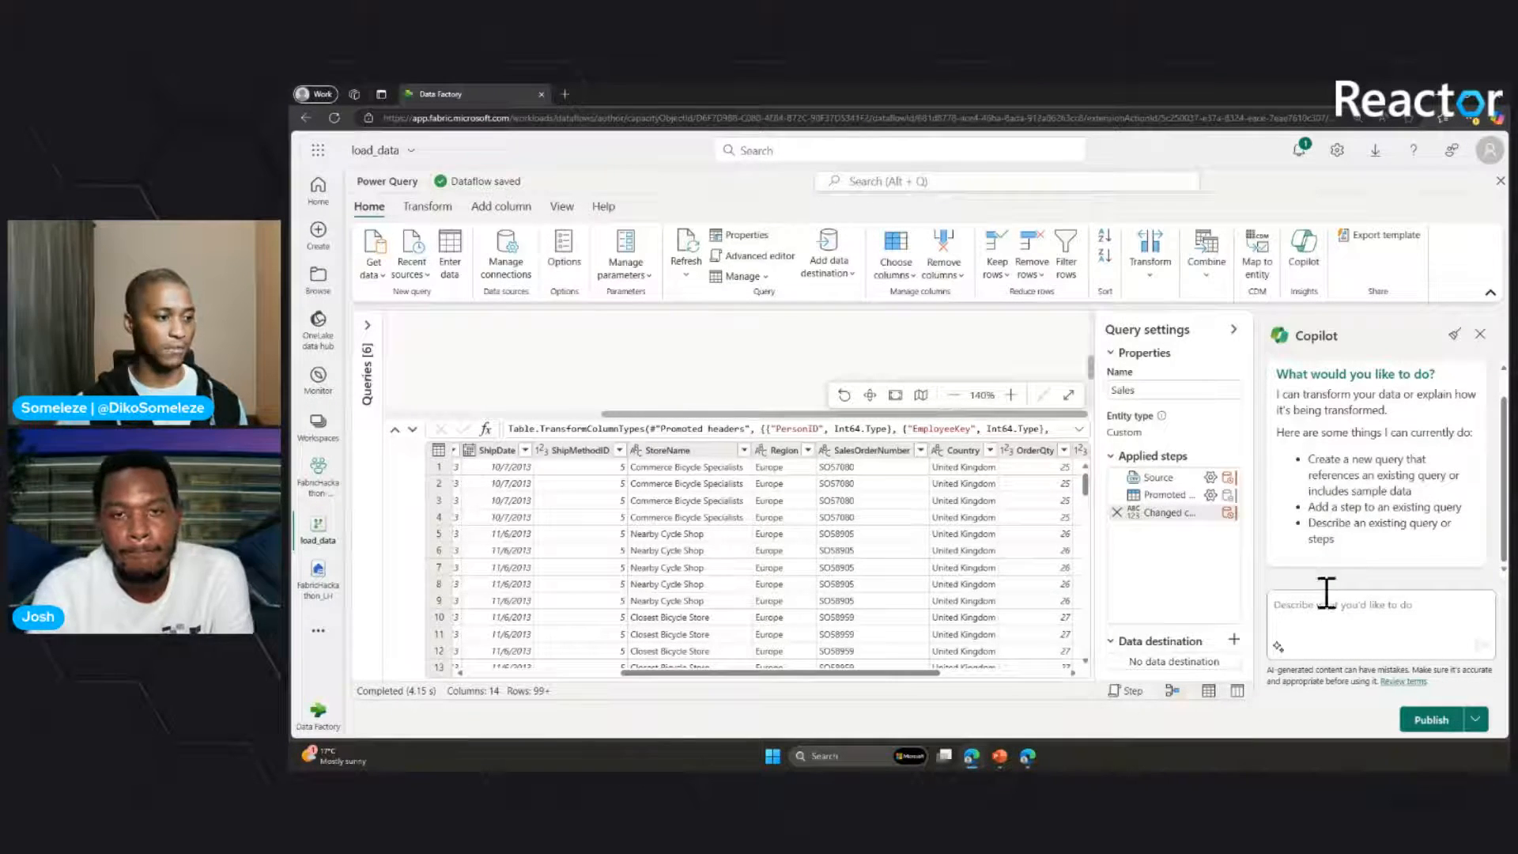
- Reduce the diagram zoom to 120% and bring the Sales query card back into view
{"action": "left_click", "coordinate": [952, 394]}
{"action": "left_click", "coordinate": [952, 394]}
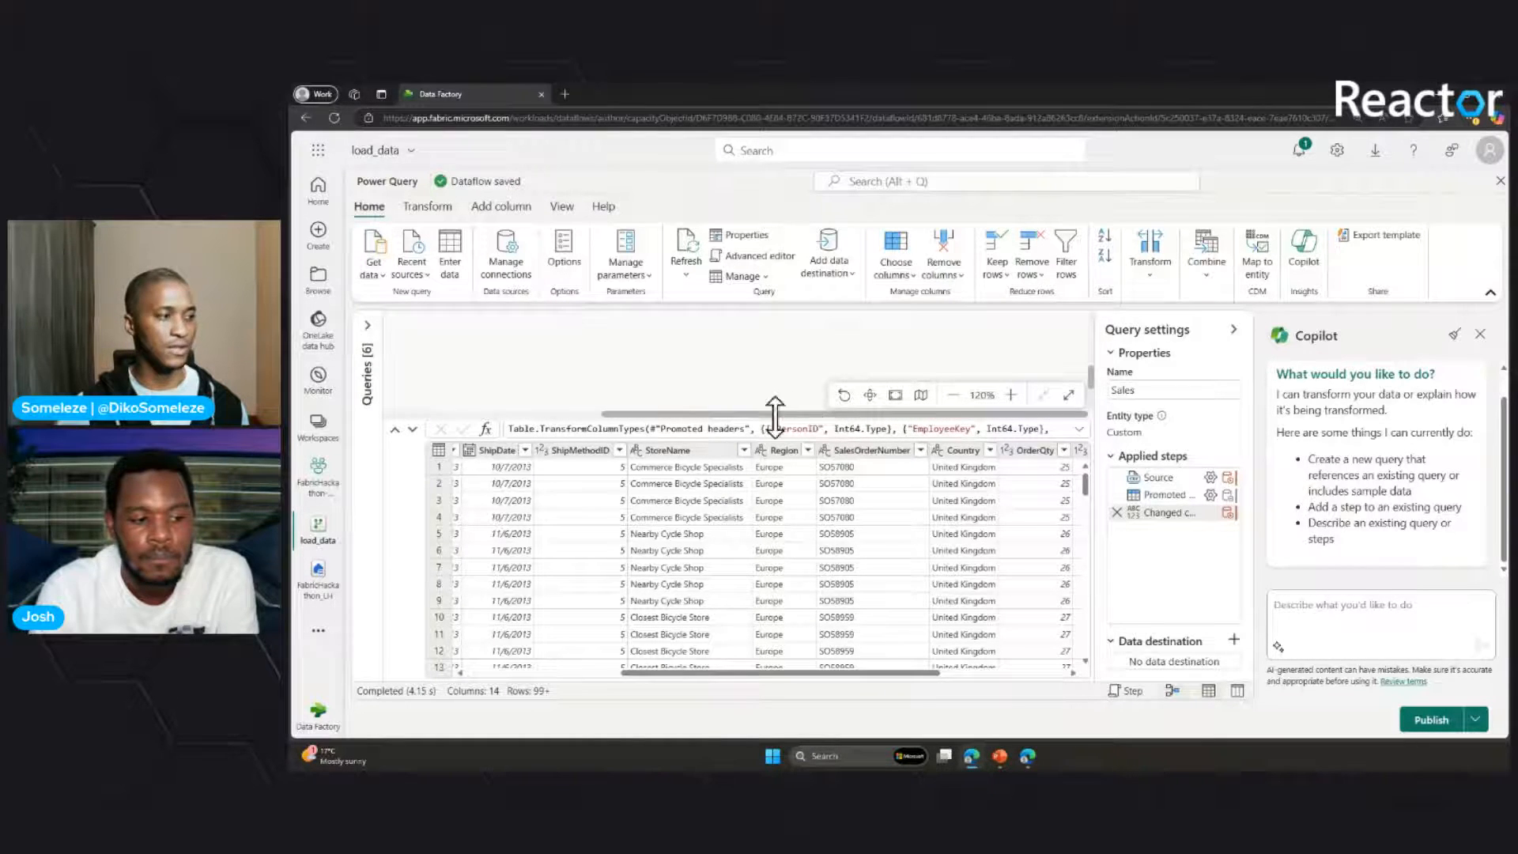
{"action": "left_click_drag", "start_coordinate": [773, 413], "coordinate": [559, 424]}
{"action": "scroll", "coordinate": [699, 362], "scroll_direction": "down", "scroll_amount": 2}
{"action": "scroll", "coordinate": [699, 362], "scroll_direction": "down", "scroll_amount": 1}
{"action": "scroll", "coordinate": [689, 368], "scroll_direction": "up", "scroll_amount": 1}
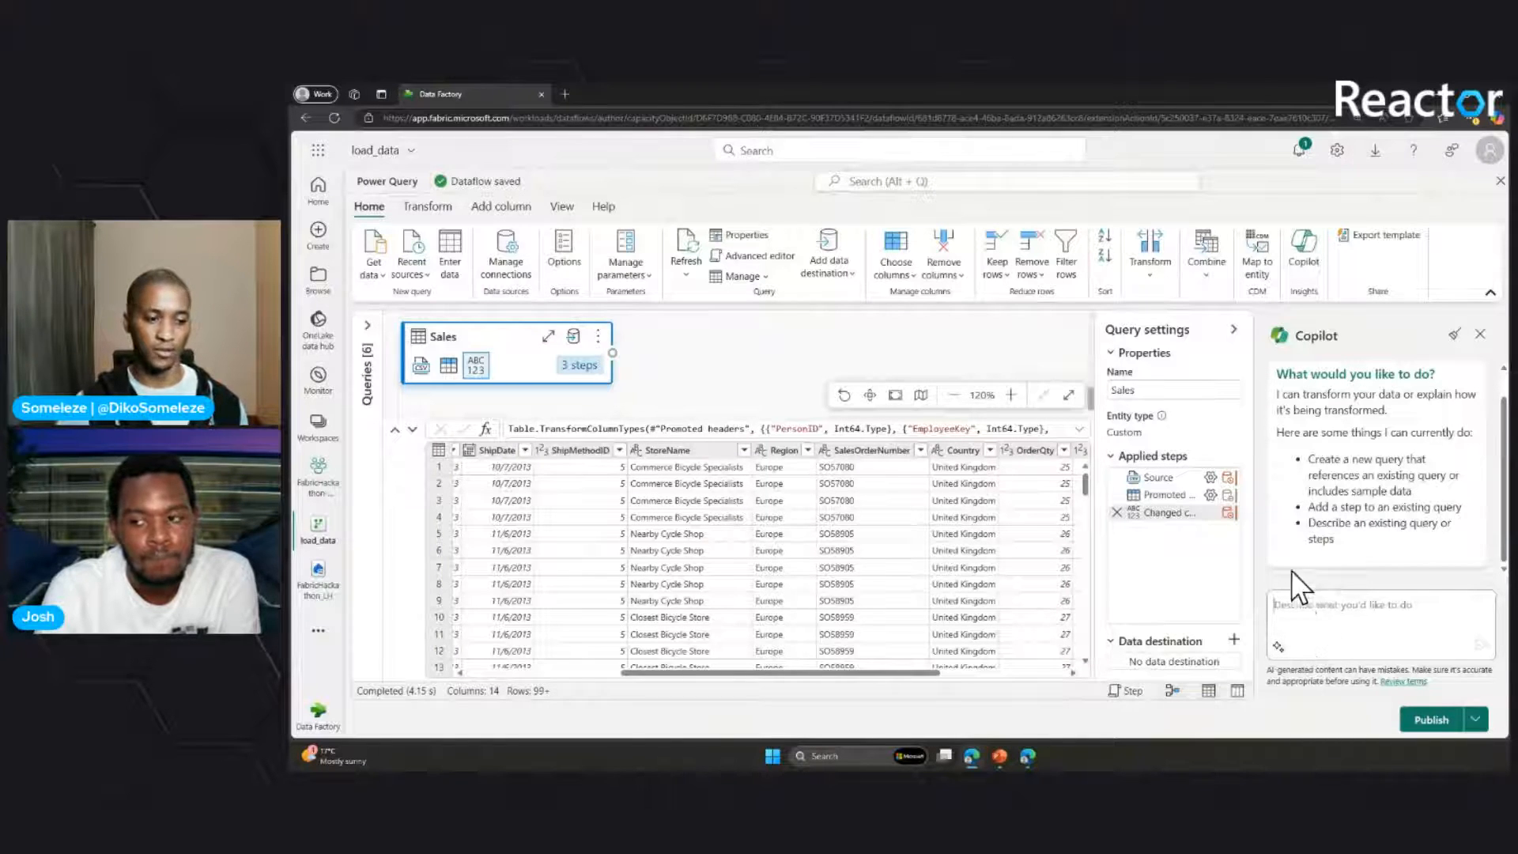
- Ask Copilot to explain the Sales query with the prompt "Describe this query"
{"action": "type", "text": "De"}
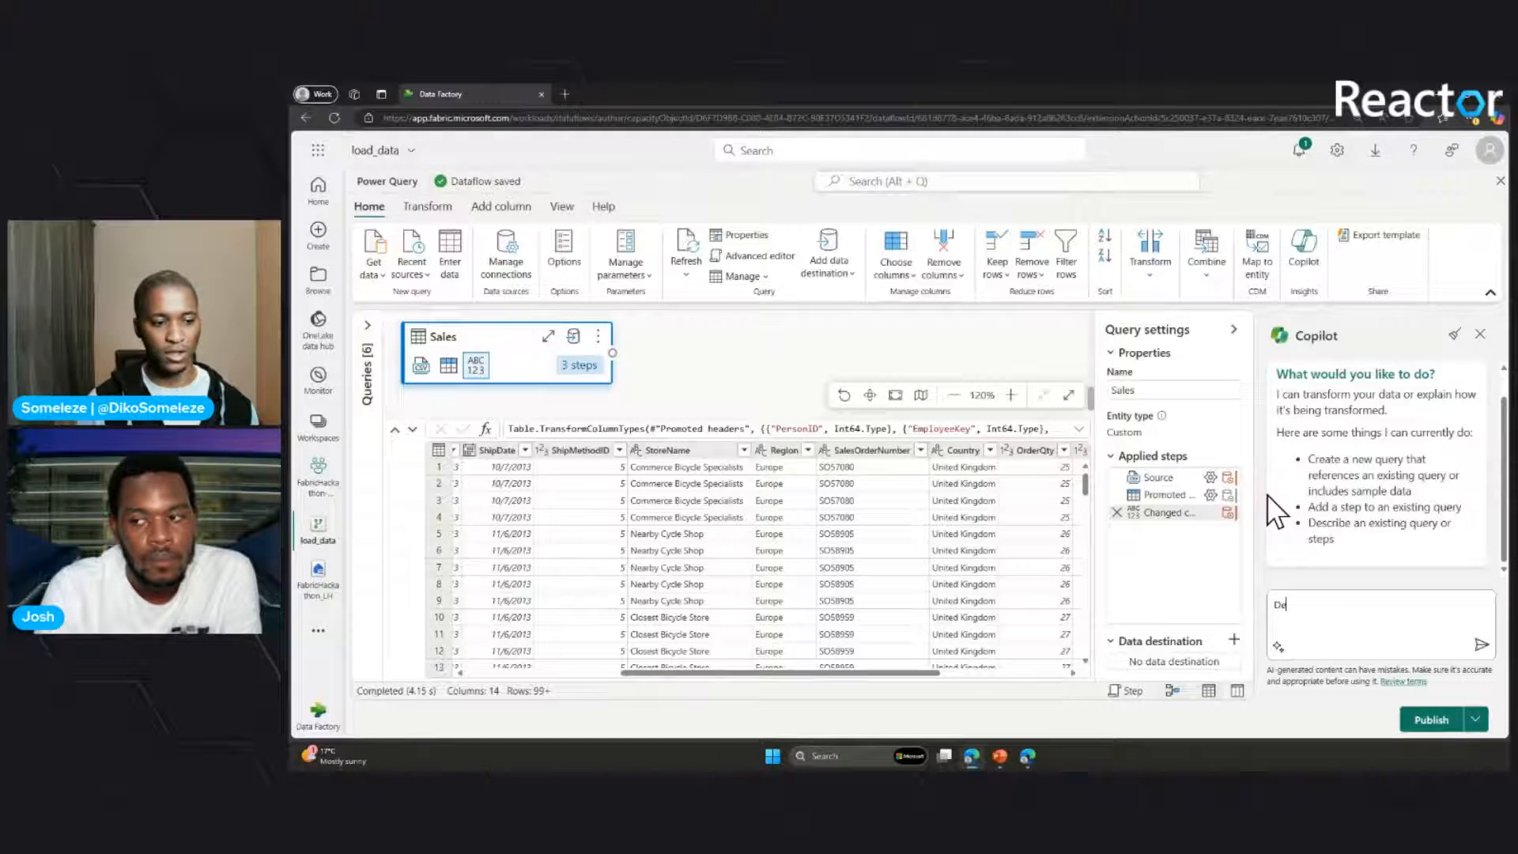
{"action": "type", "text": "s"}
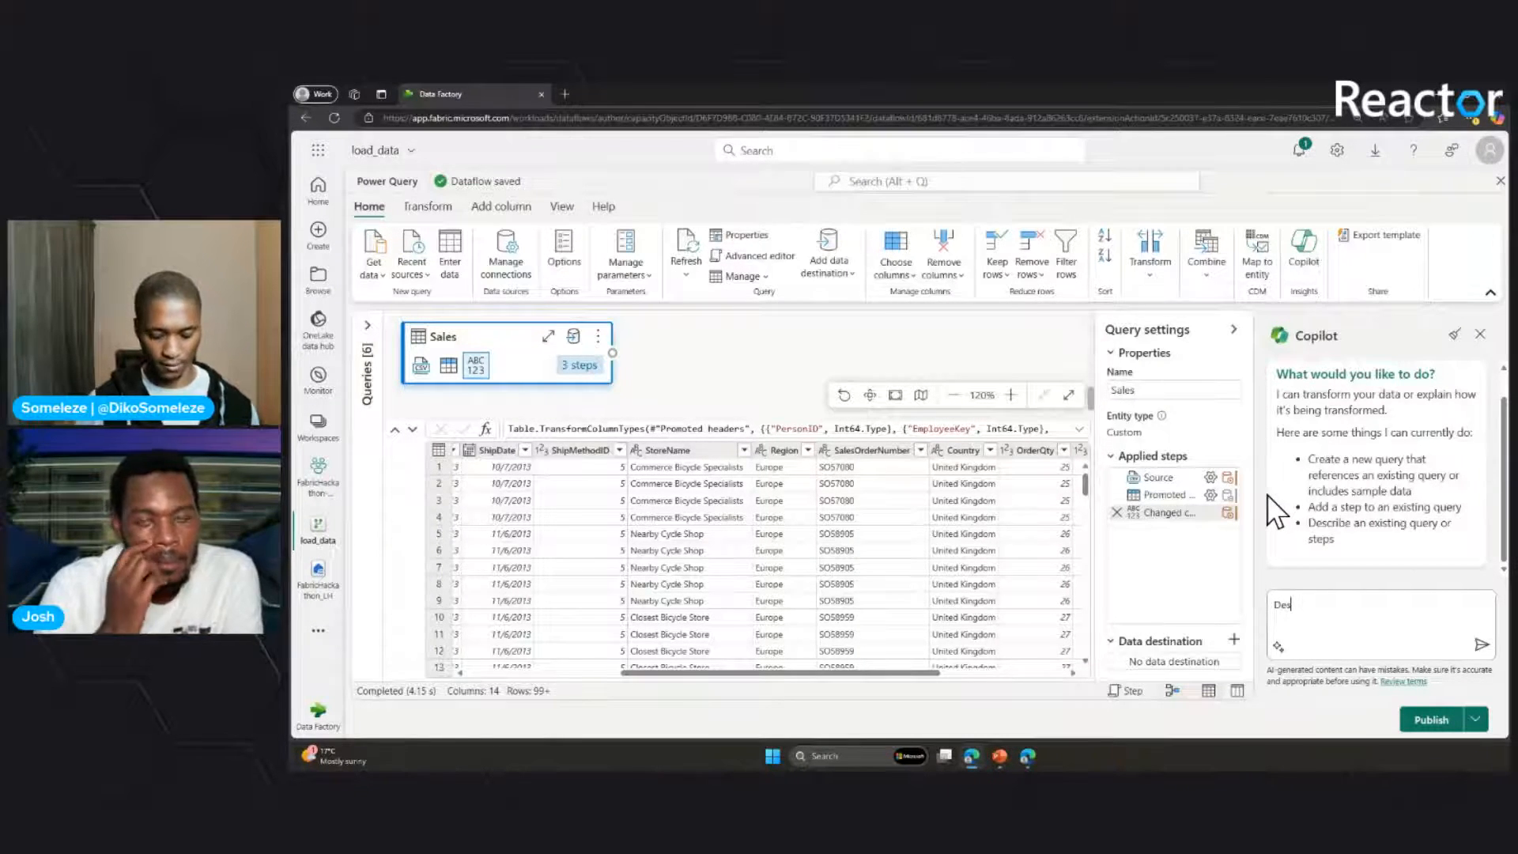
{"action": "type", "text": "cribe this "}
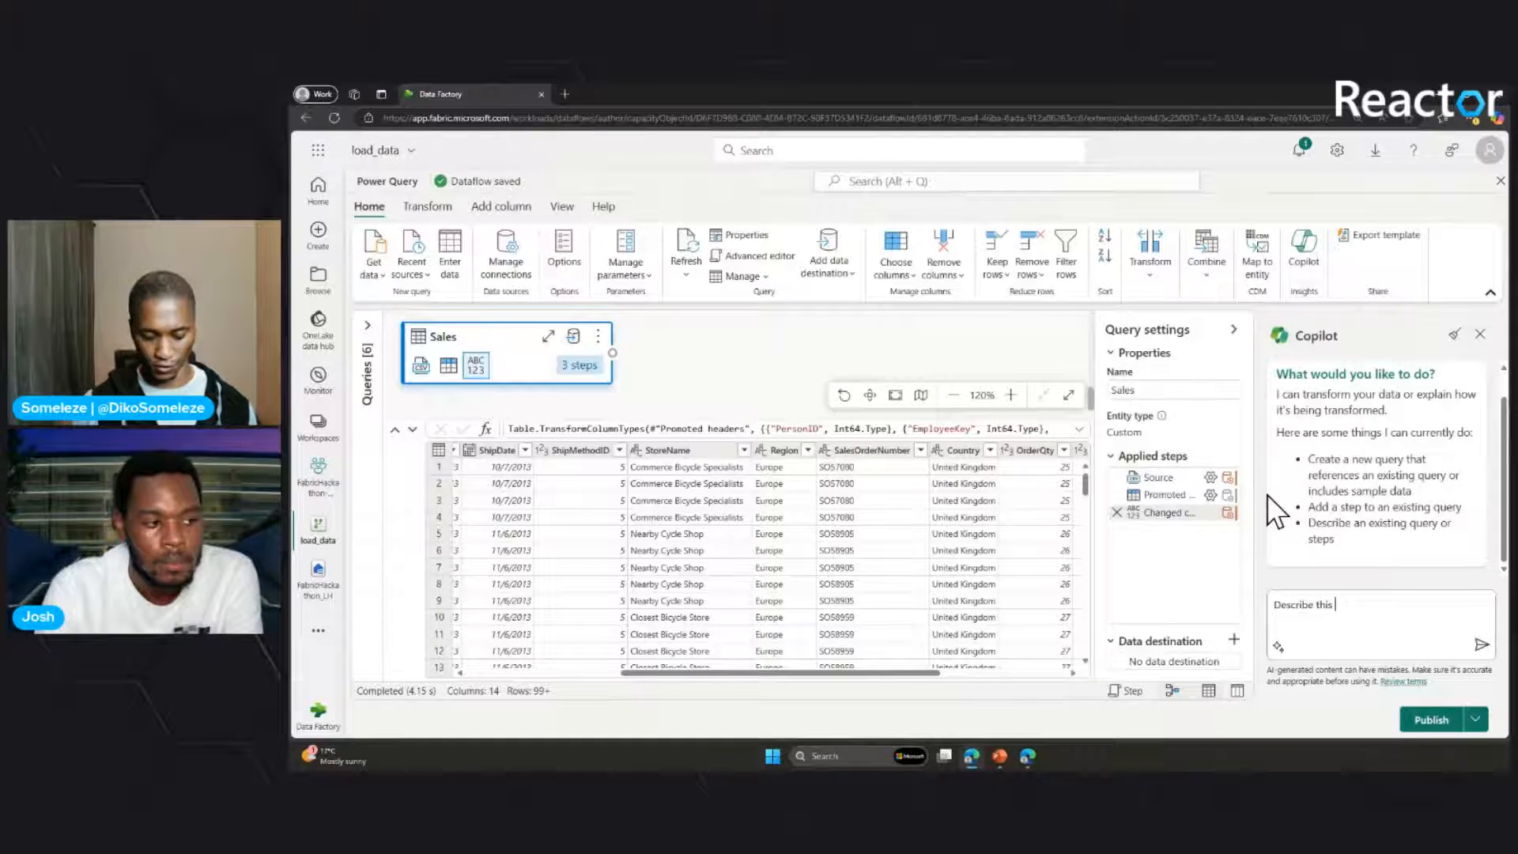
{"action": "type", "text": "query"}
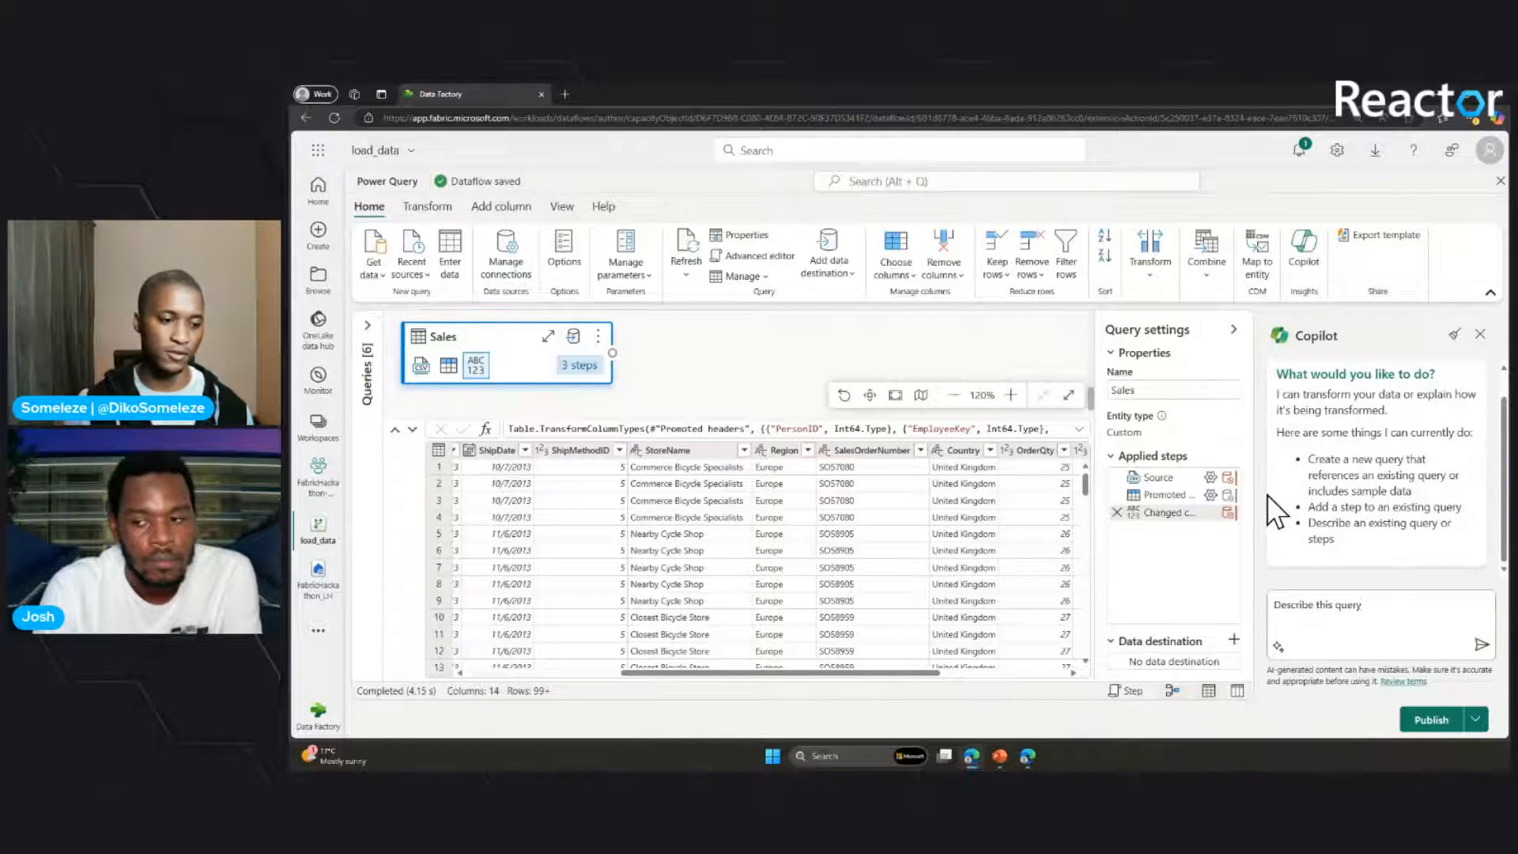
{"action": "key", "text": "Return"}
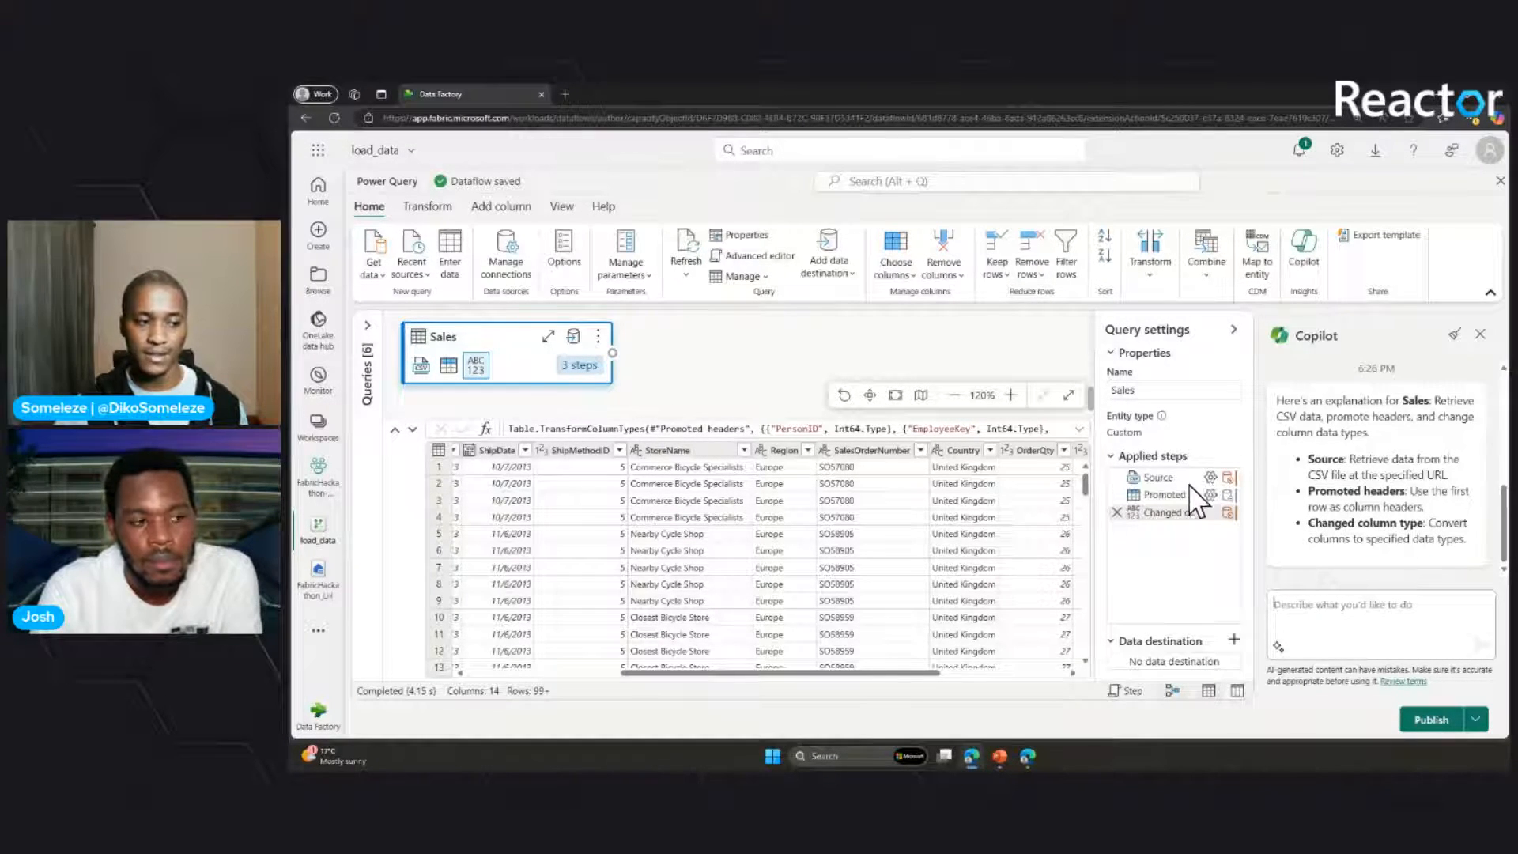
- Have Copilot add a column to Sales with the prompt "Add a column 'Gross Revenue' which is a product of UnitPrice and the OrderQty"
{"action": "mouse_move", "coordinate": [1183, 481]}
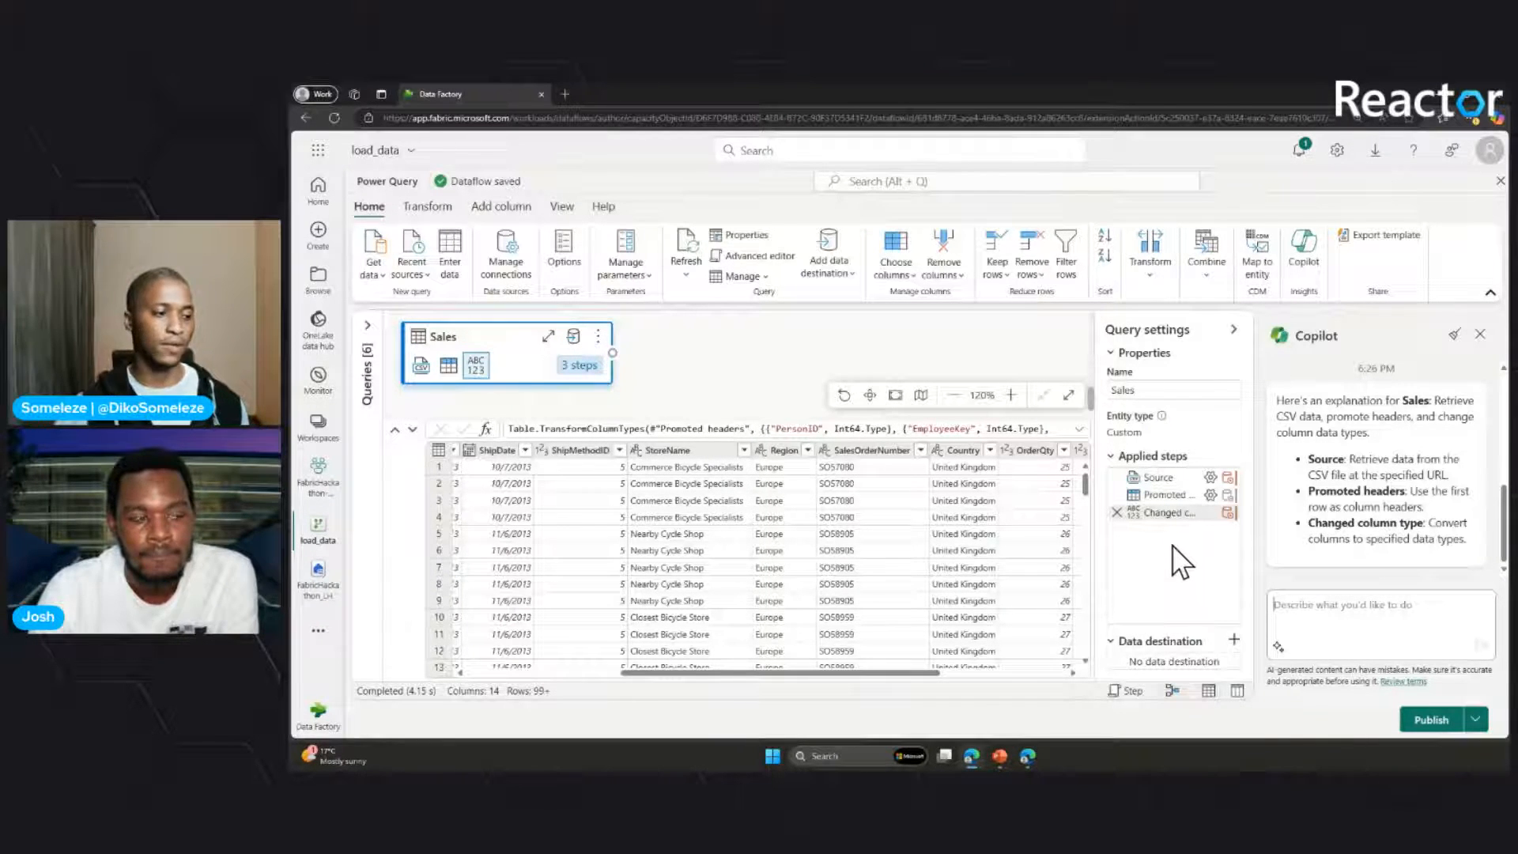
{"action": "left_click_drag", "start_coordinate": [920, 672], "coordinate": [1245, 676]}
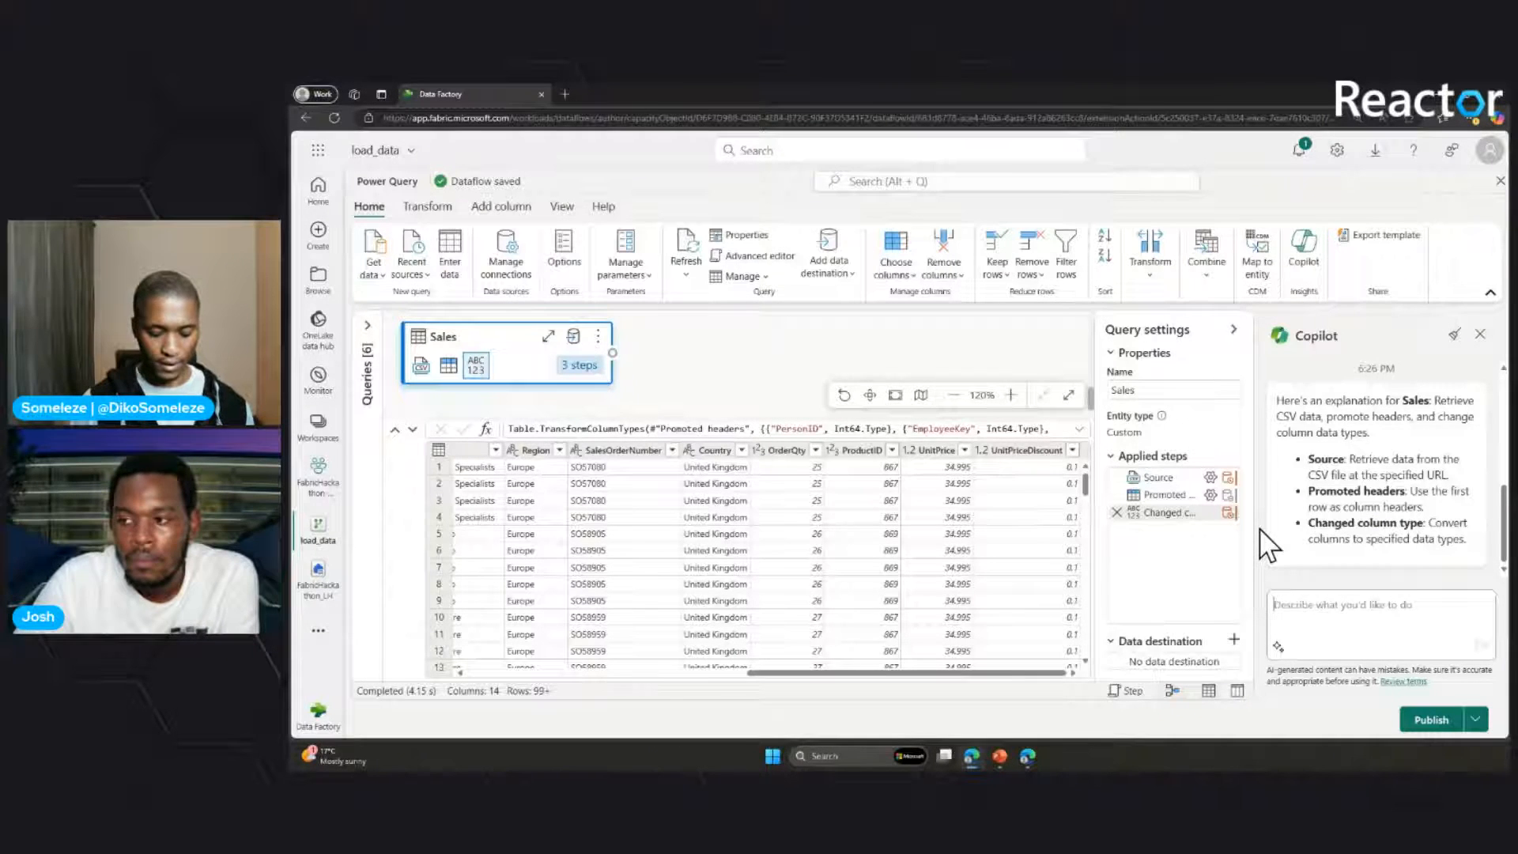
{"action": "type", "text": "Add a column"}
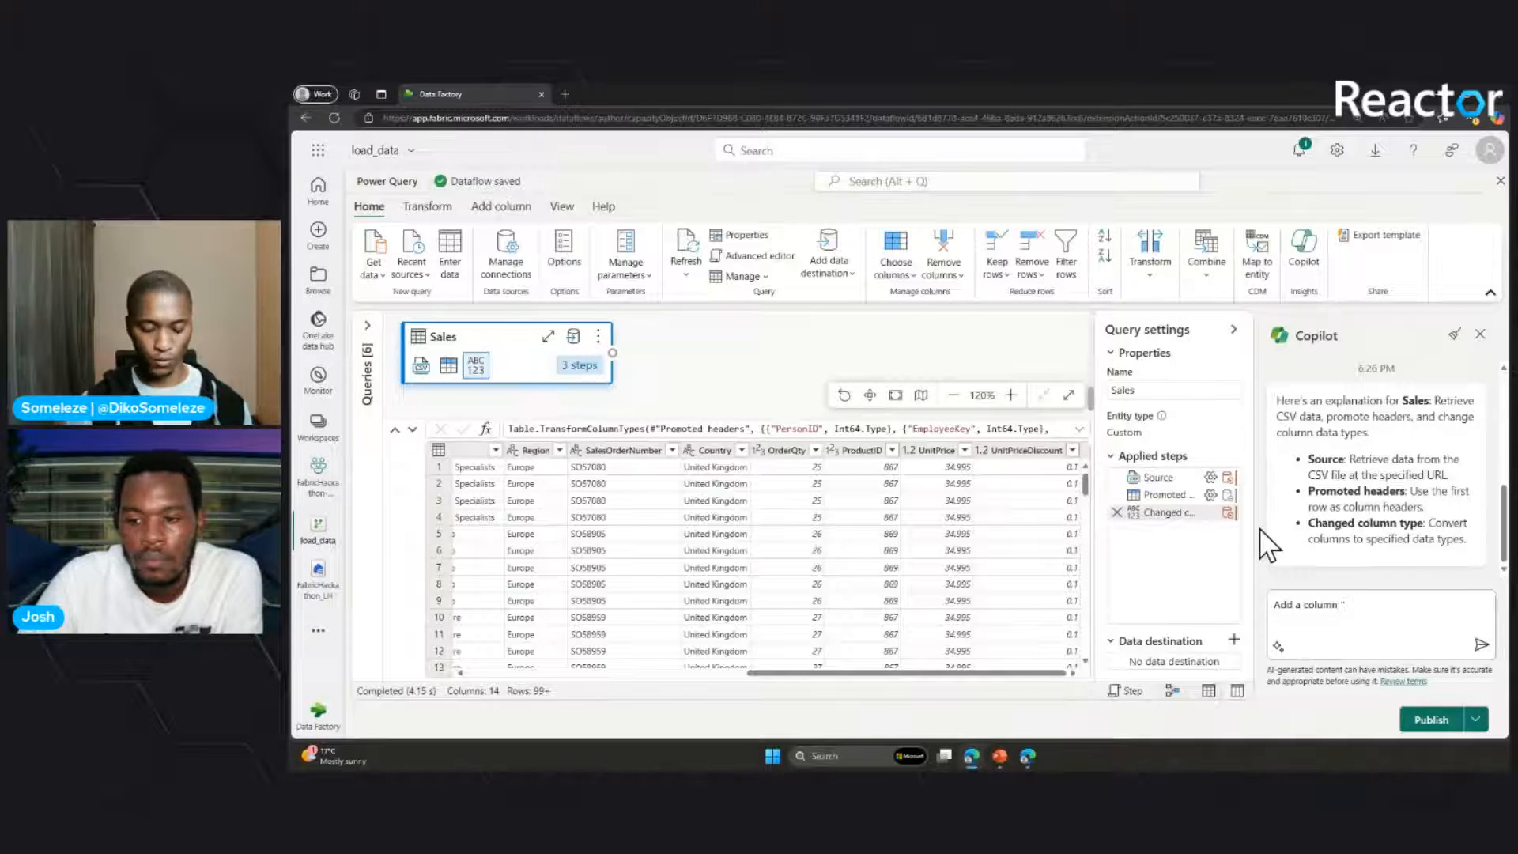
{"action": "type", "text": " \""}
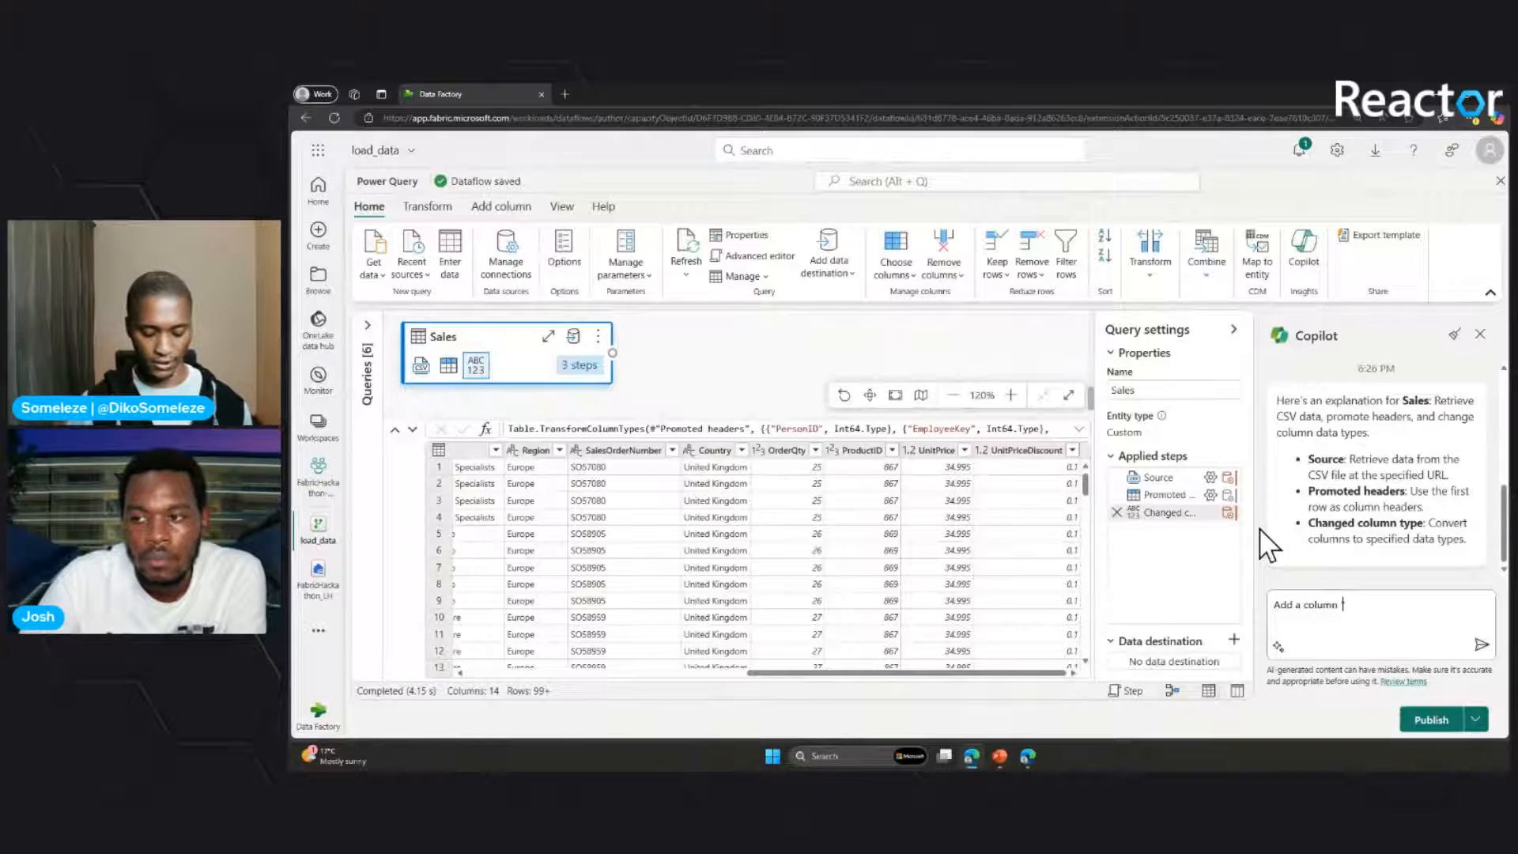
{"action": "type", "text": "\""}
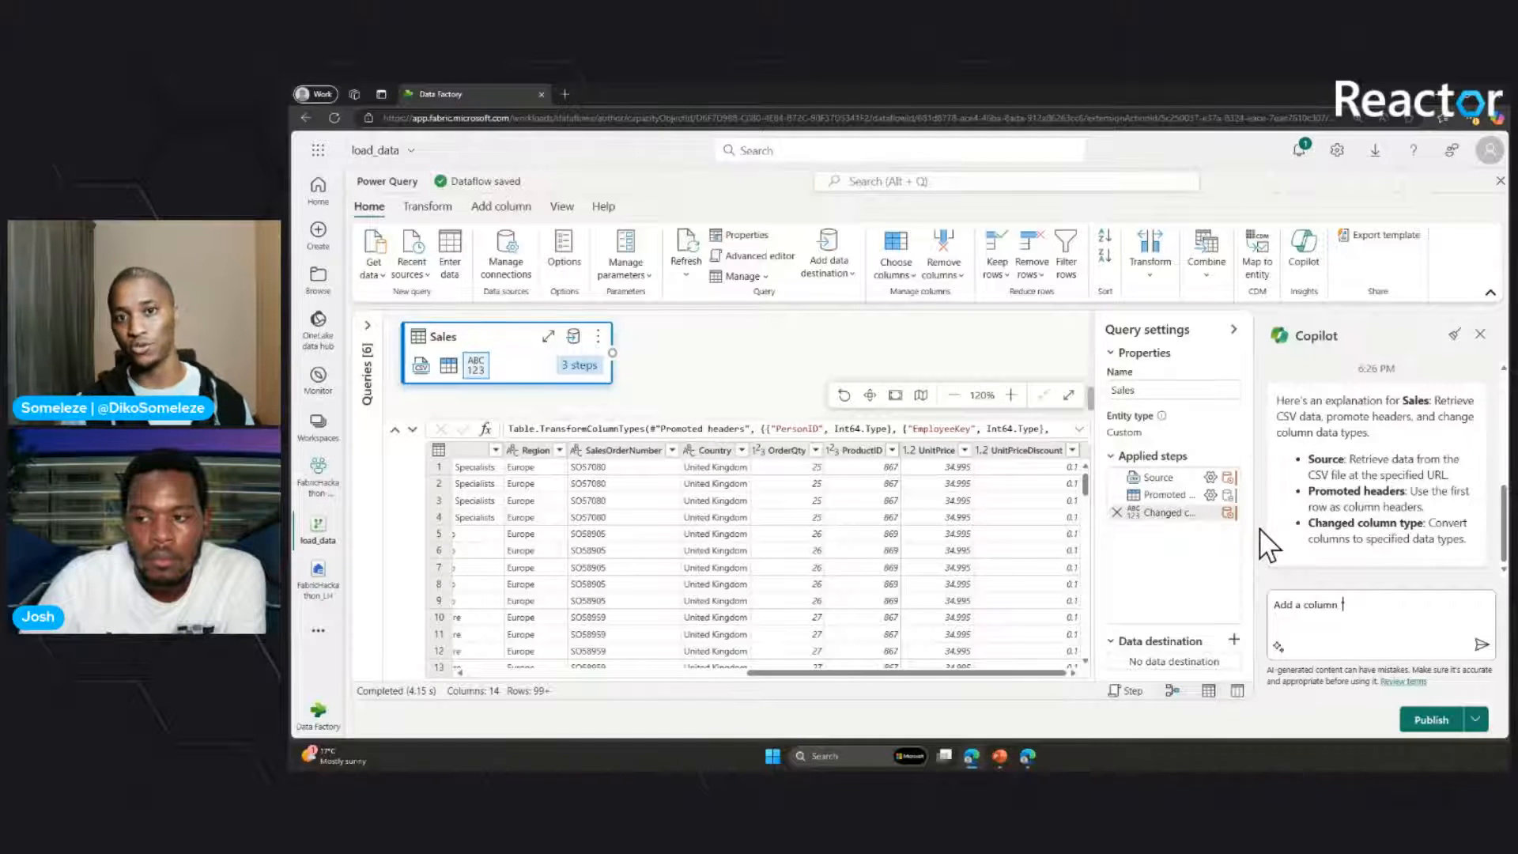
{"action": "key", "text": "BackSpace"}
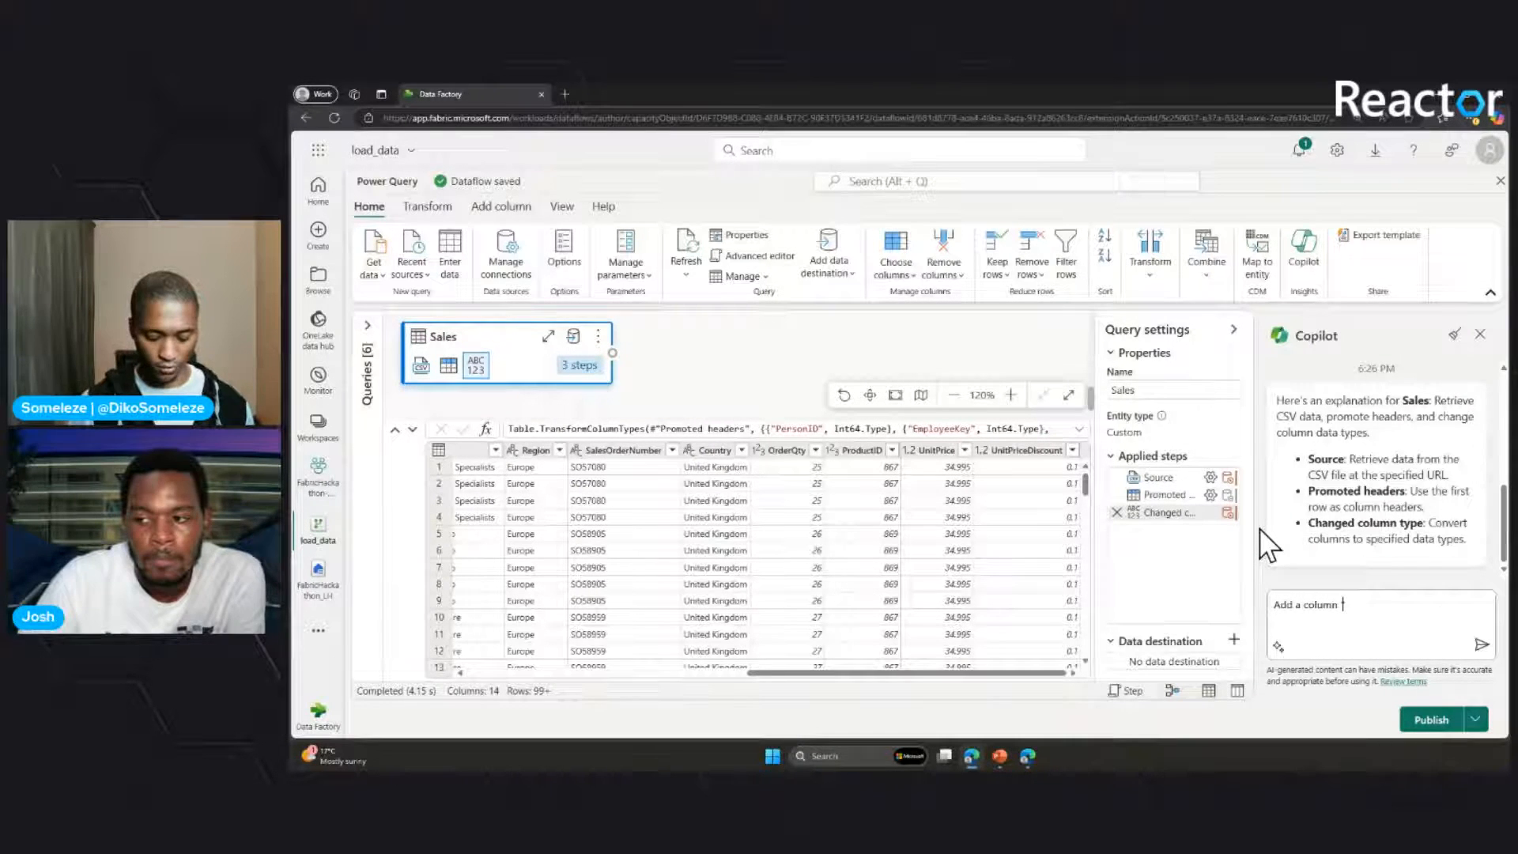
{"action": "type", "text": "'Gr"}
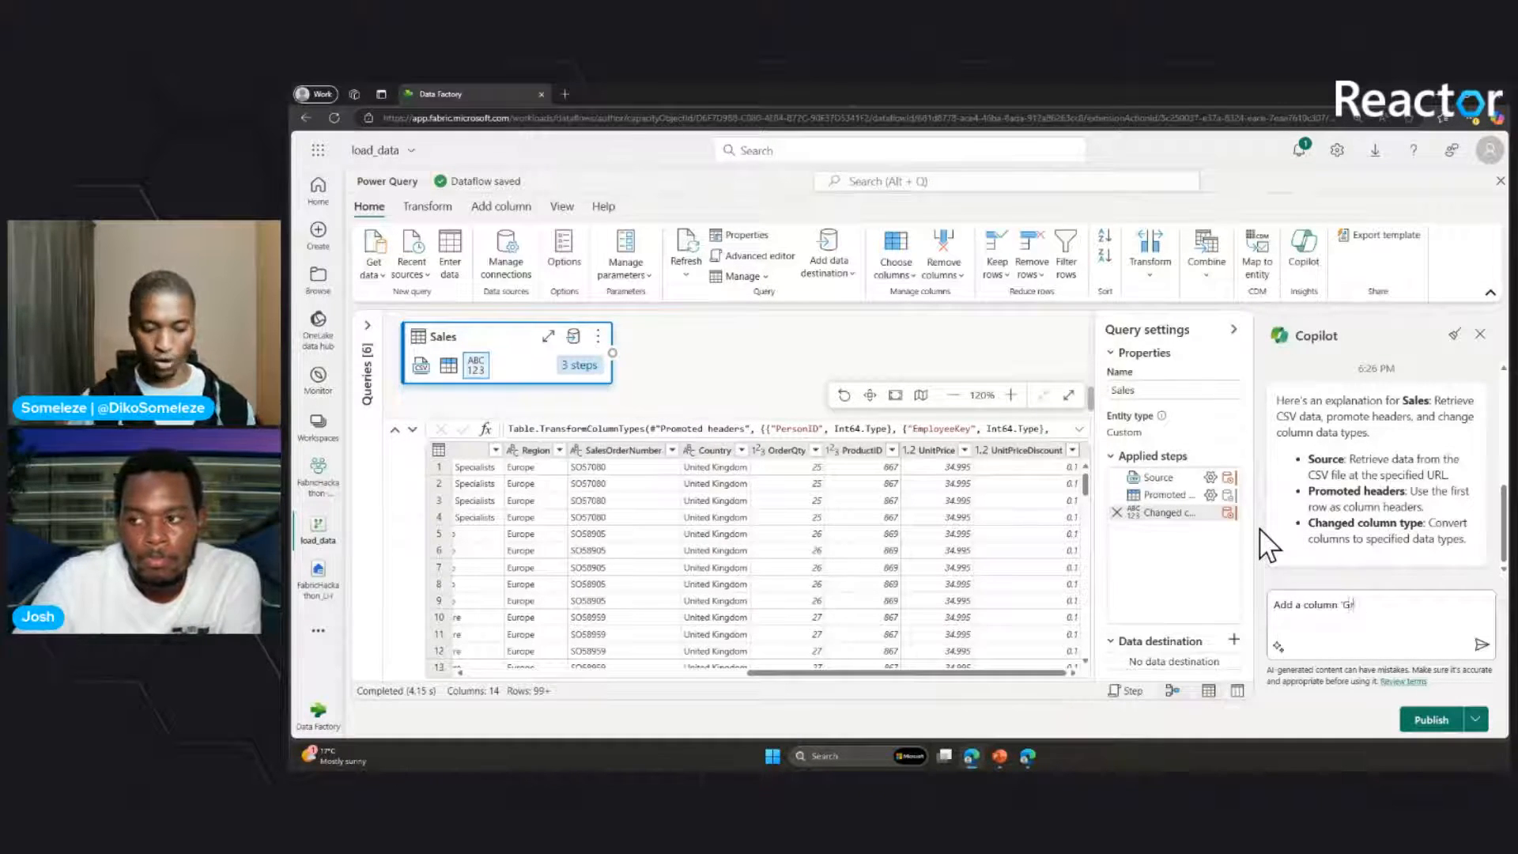
{"action": "type", "text": "oss Reve"}
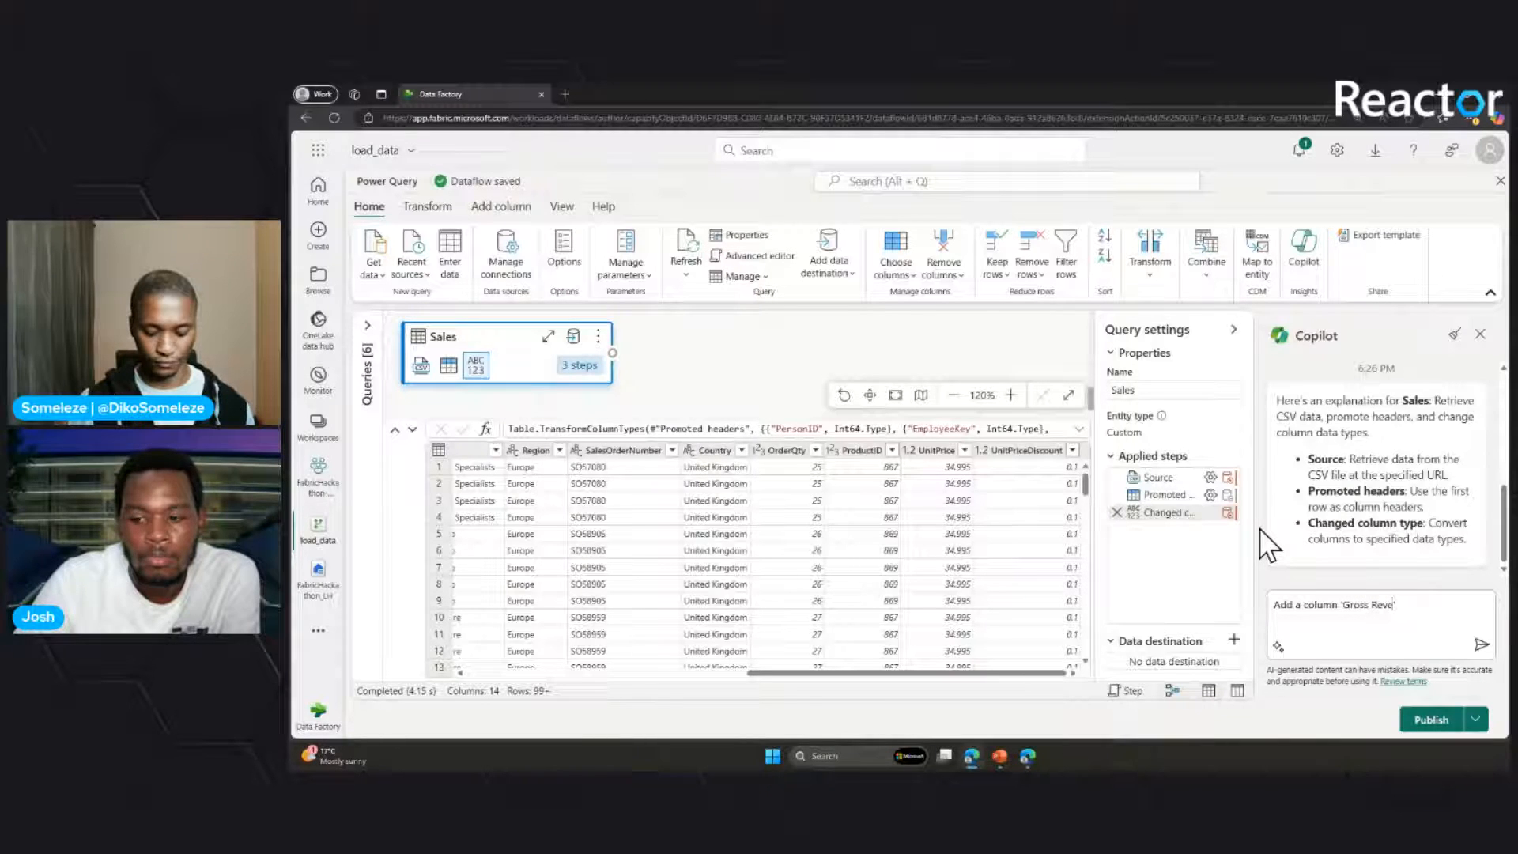
{"action": "type", "text": "nue' whic"}
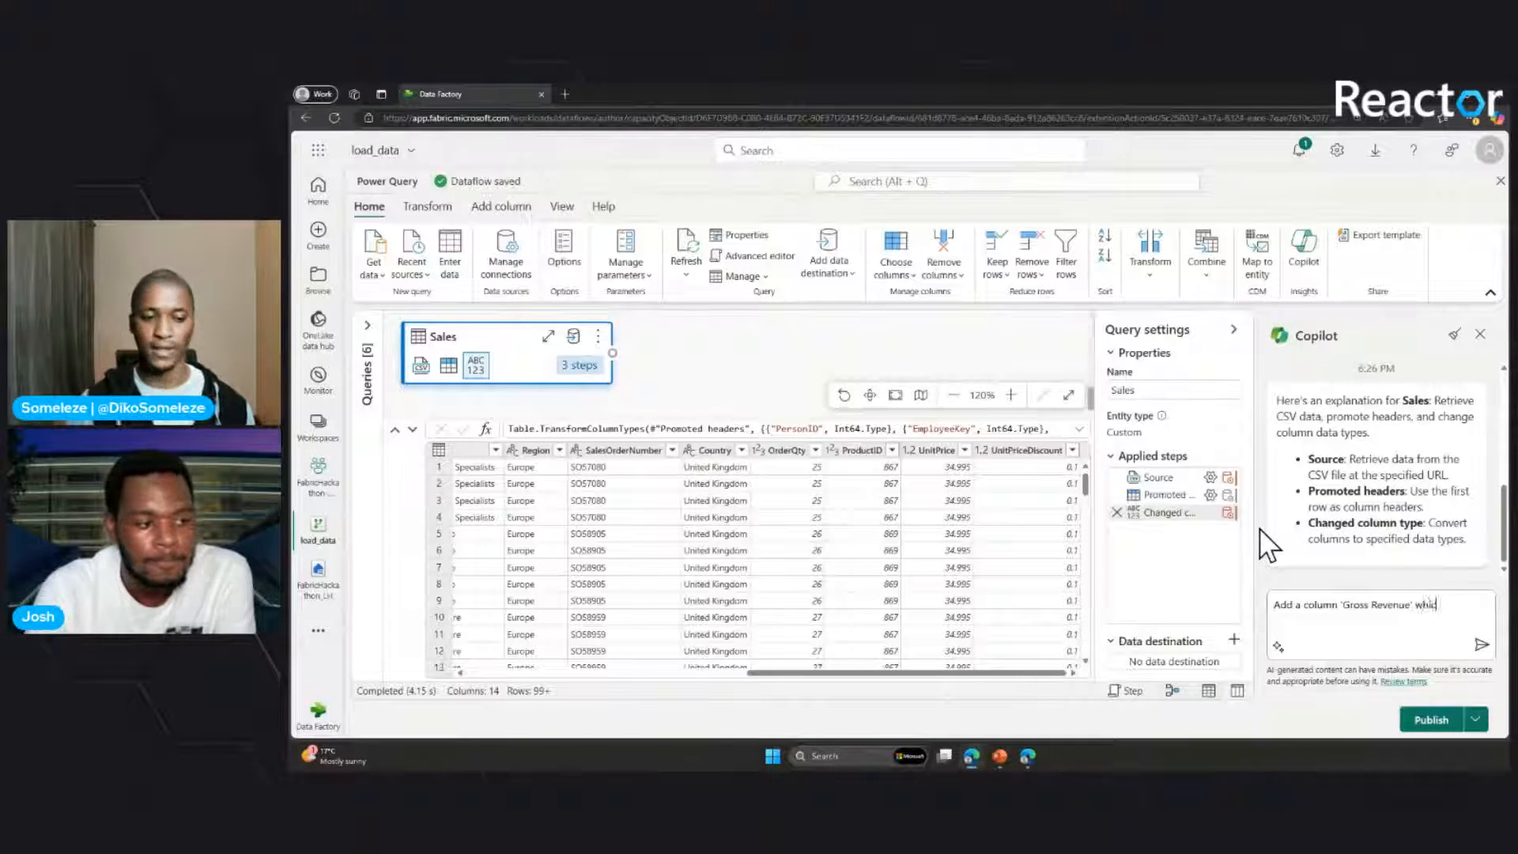
{"action": "type", "text": "h is a pro"}
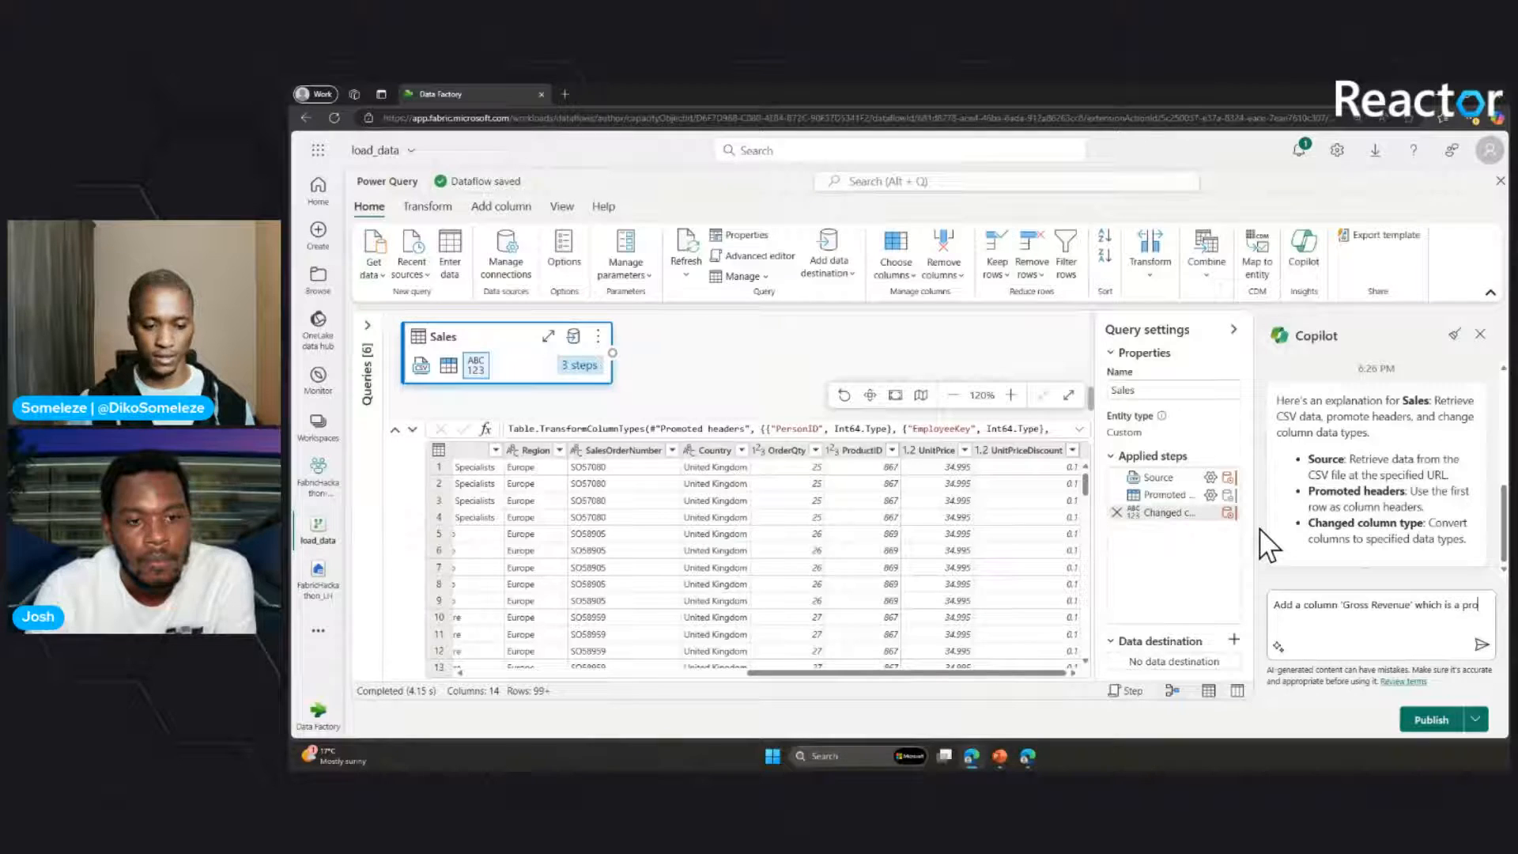
{"action": "type", "text": "duct of U"}
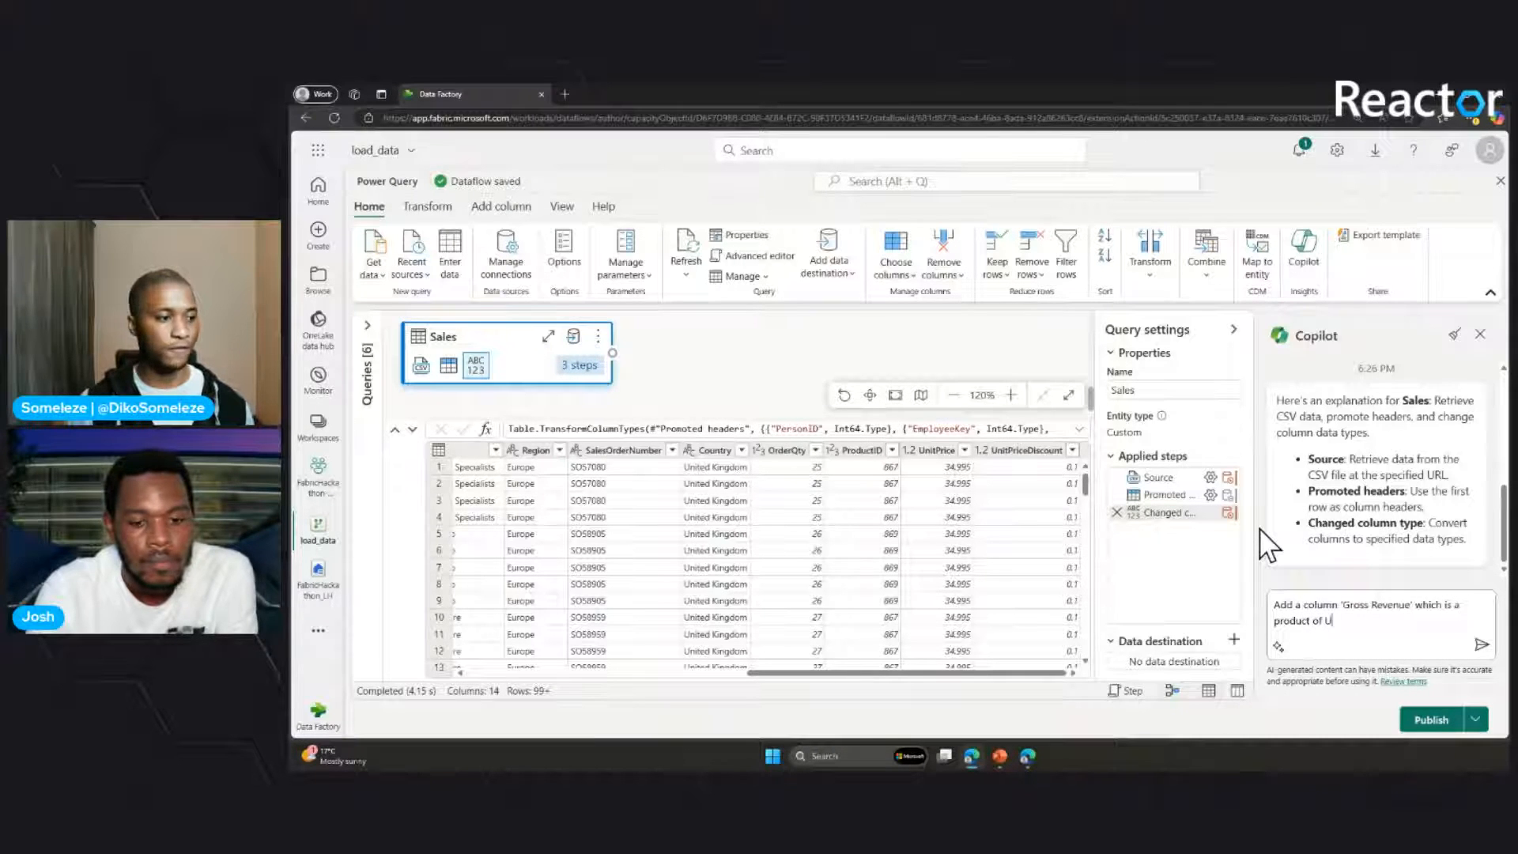
{"action": "type", "text": "ni"}
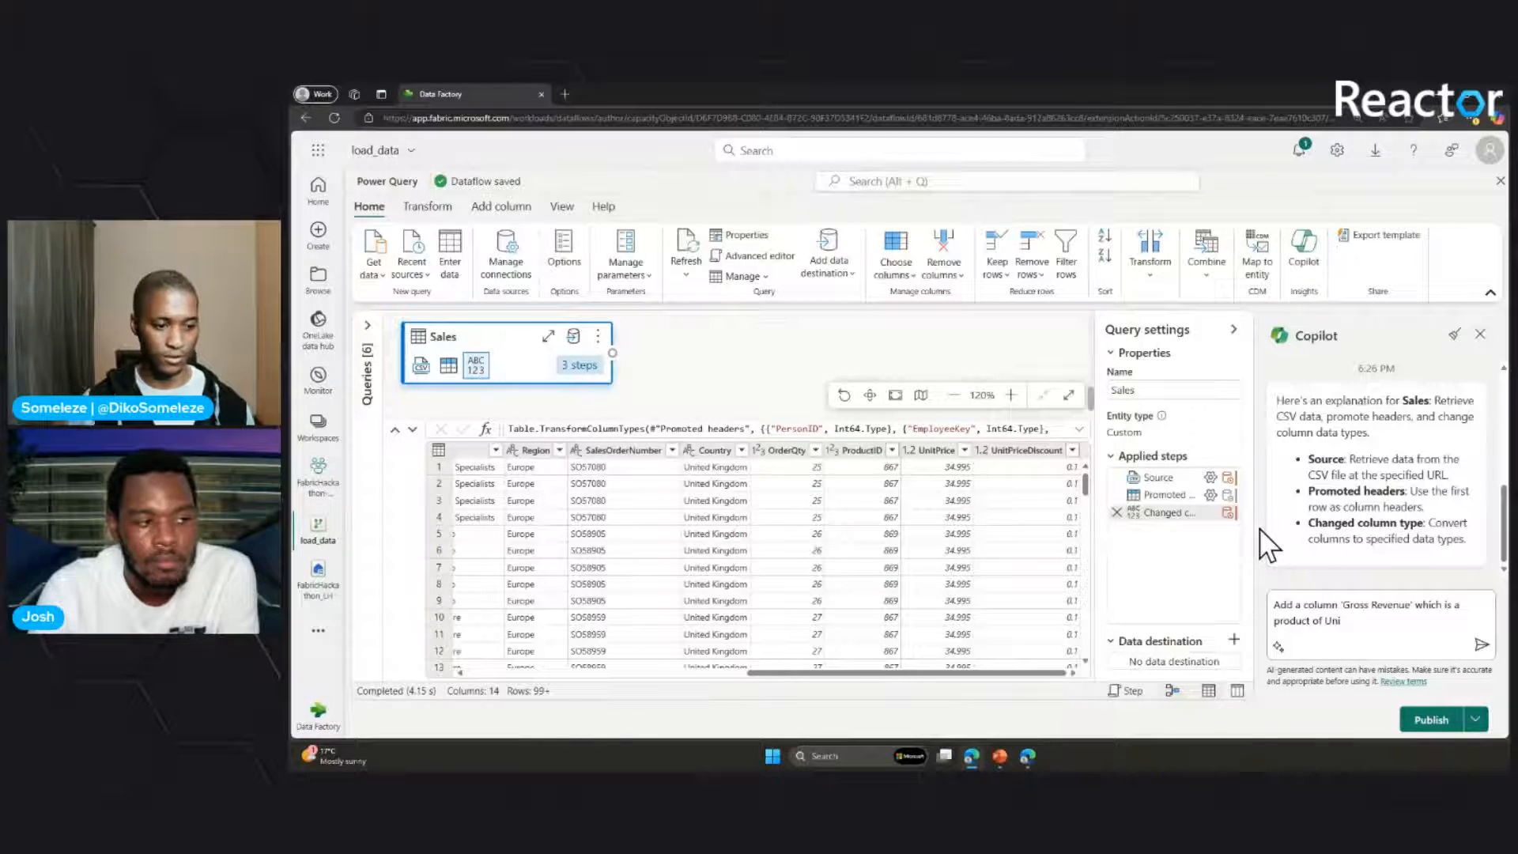
{"action": "type", "text": "t"}
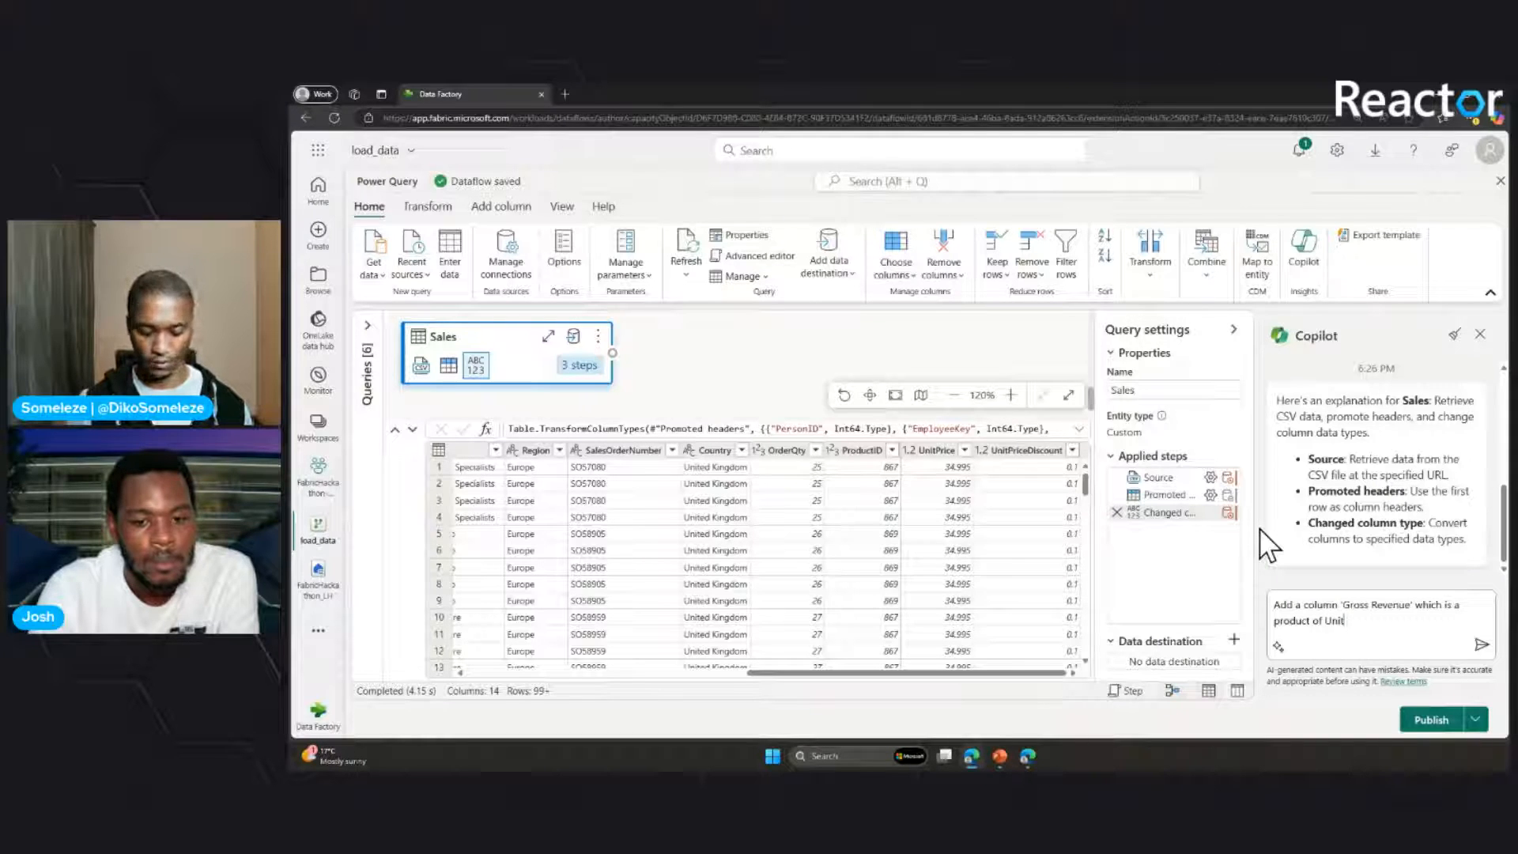
{"action": "type", "text": "Price"}
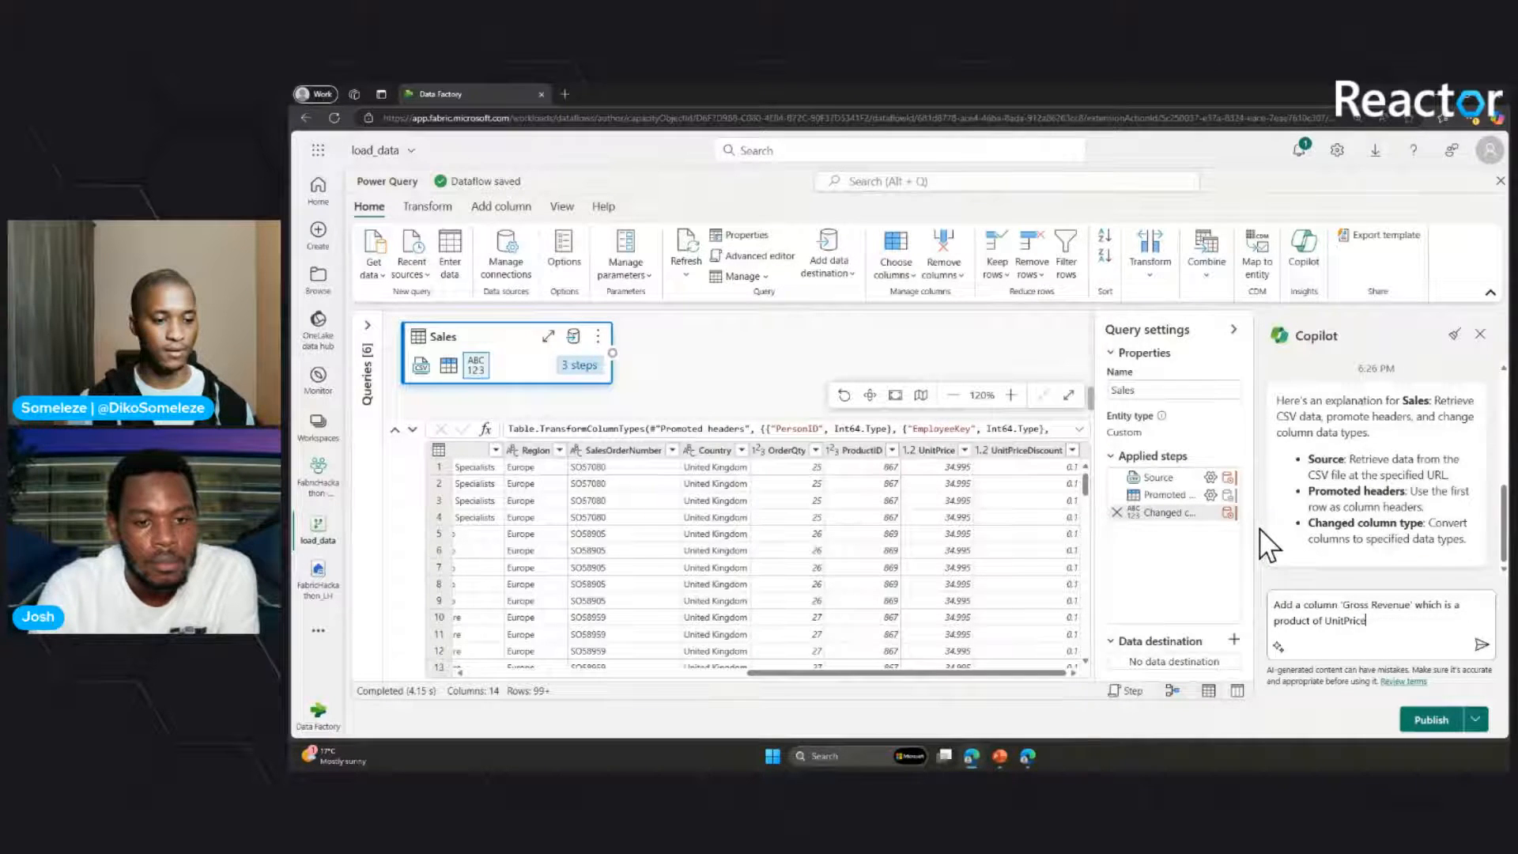
{"action": "type", "text": " and the"}
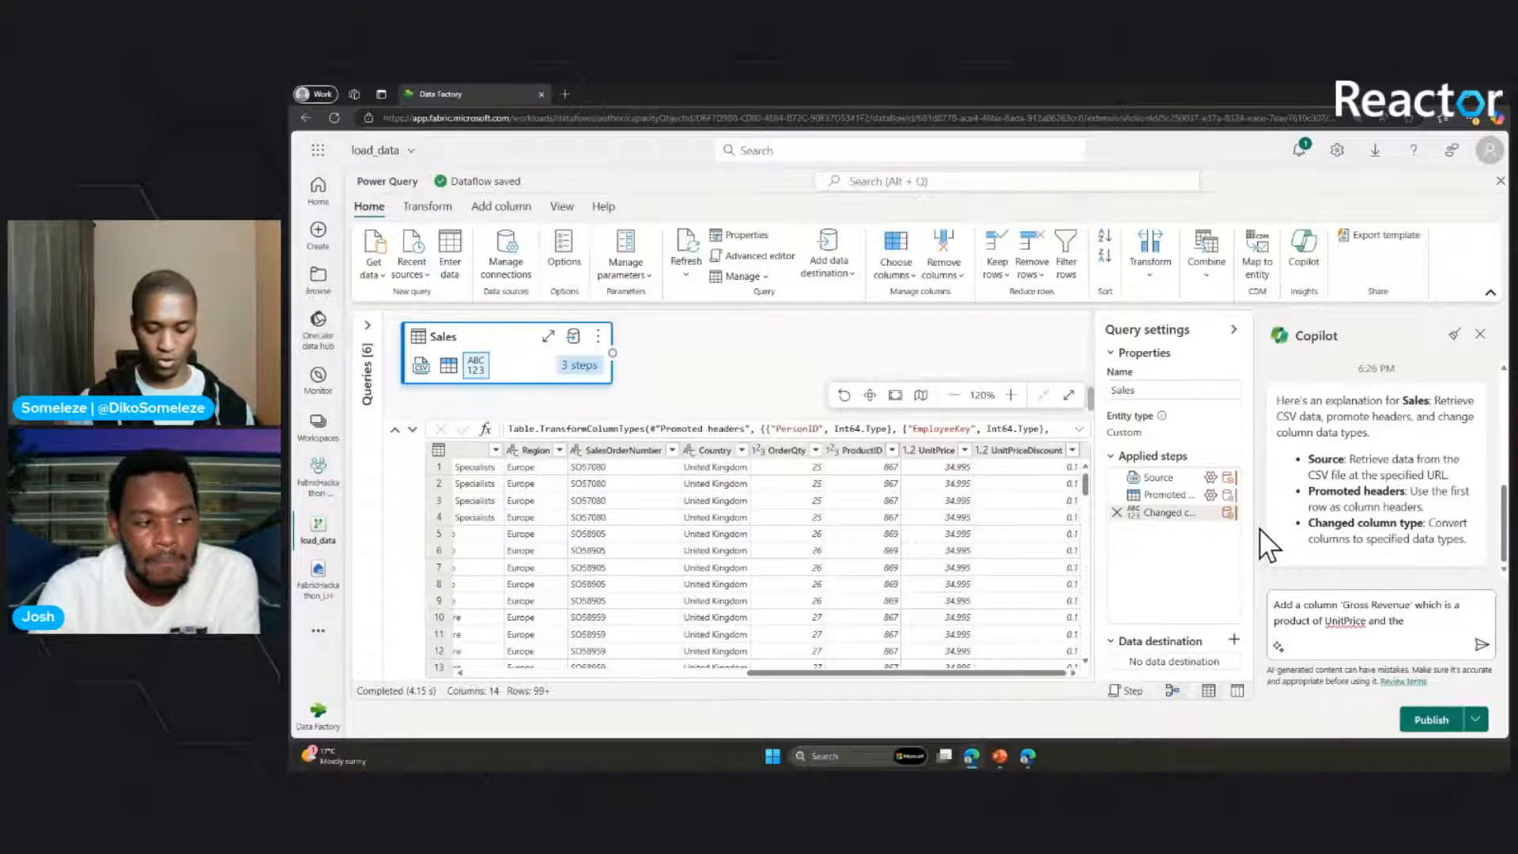
{"action": "type", "text": " OrderQty"}
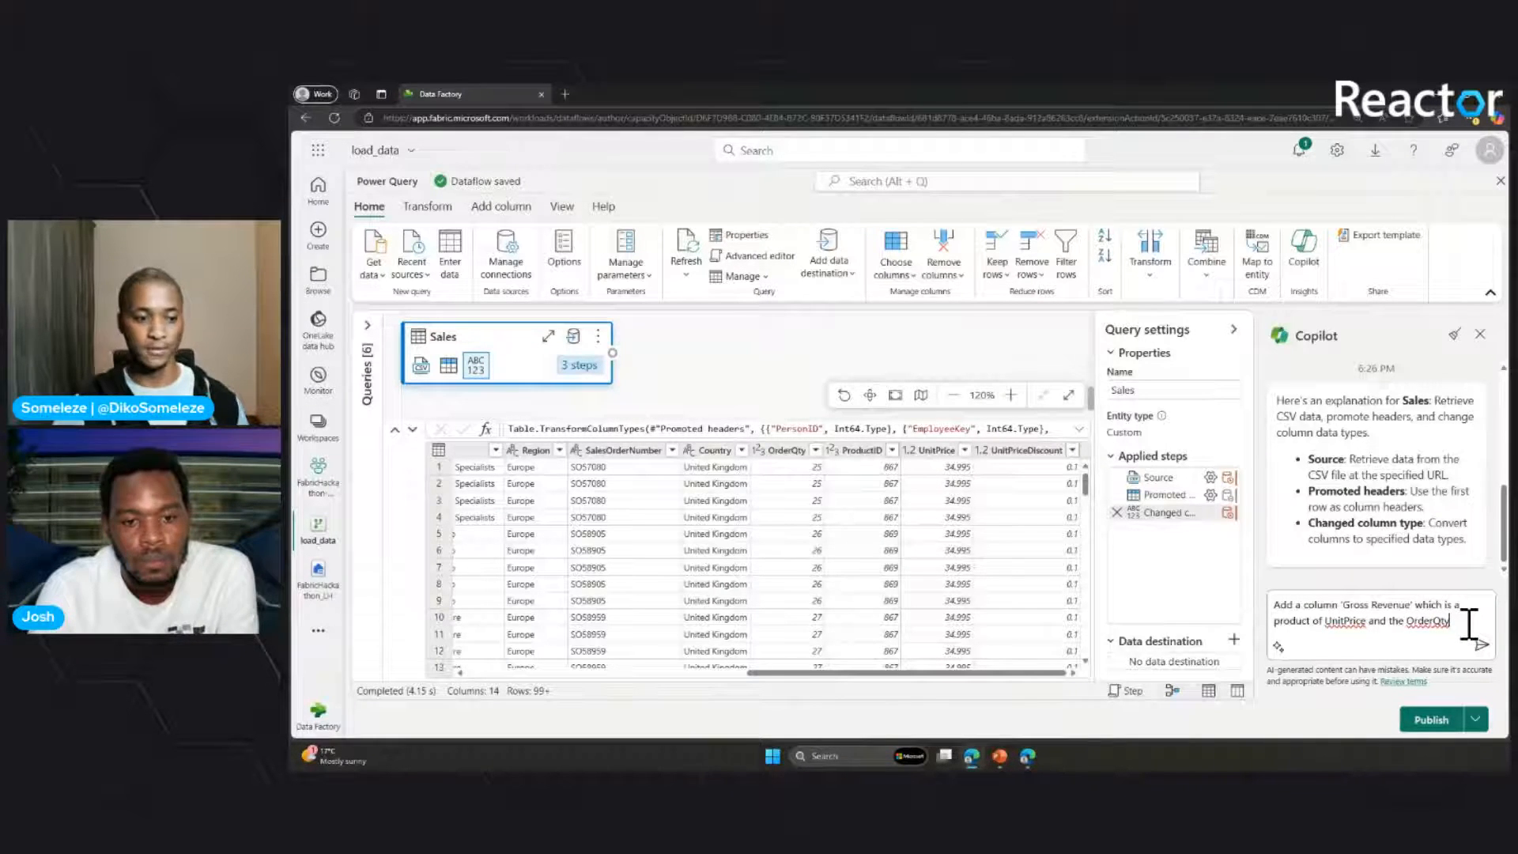
{"action": "key", "text": "Return"}
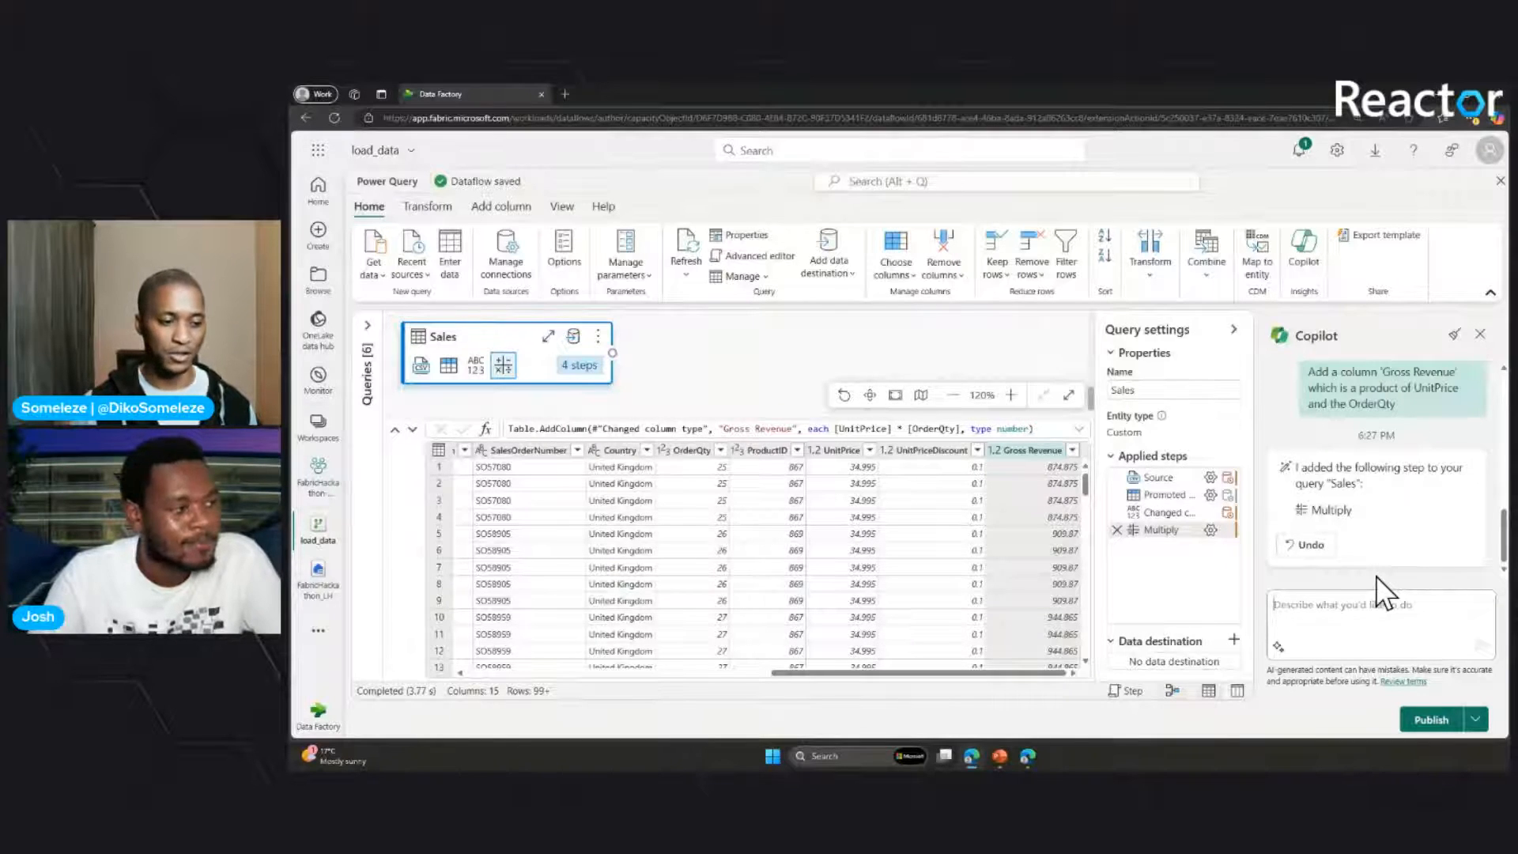
- Have Copilot add a column to Sales with the prompt "Add a column "Discount Value" which is a product of Gross Revenue and the UnitPriceDiscount"
{"action": "type", "text": "Add a"}
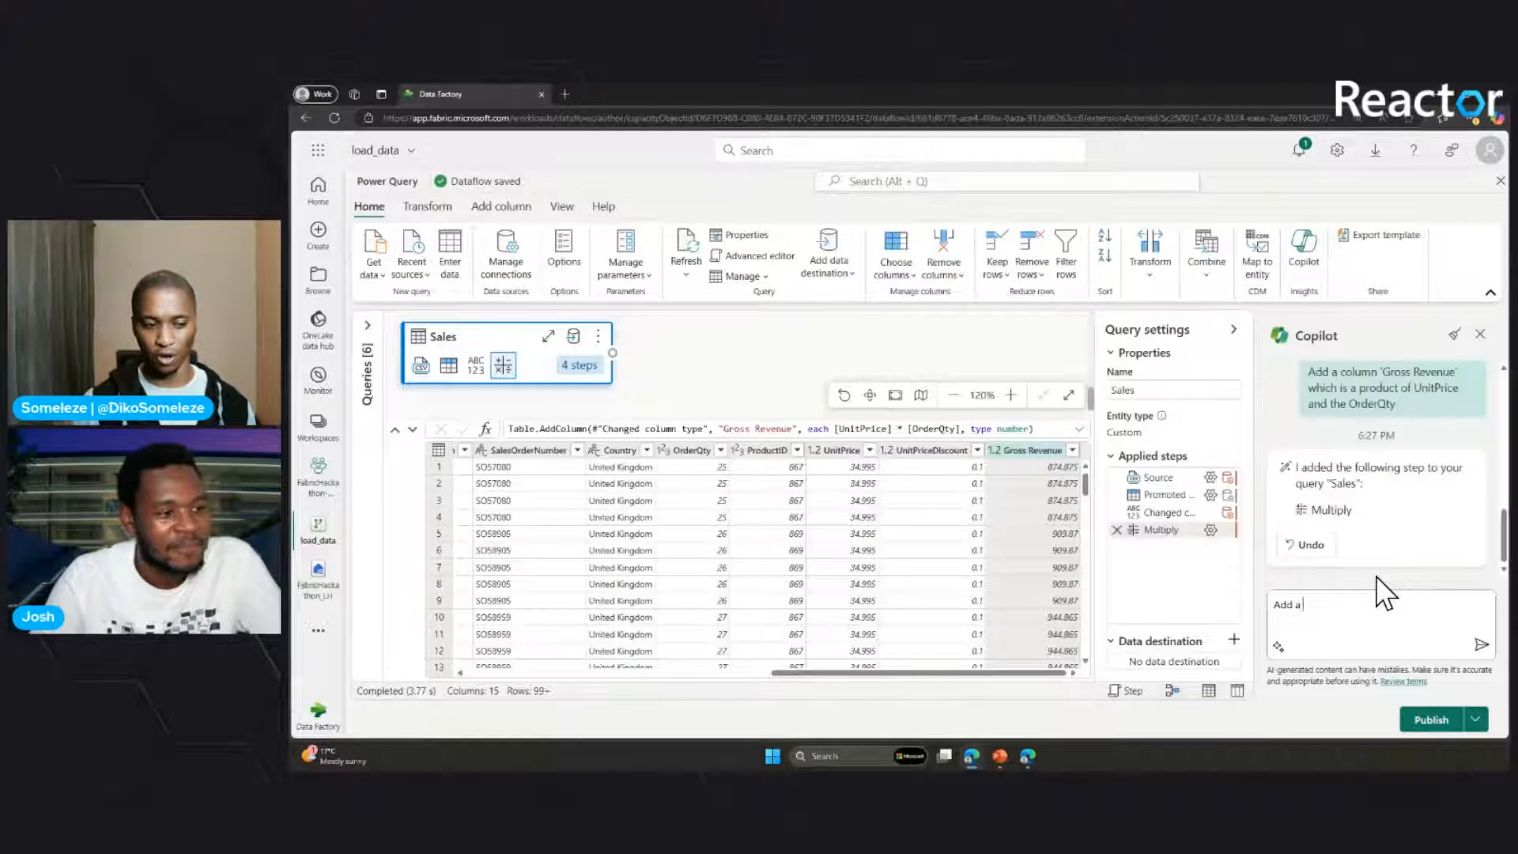
{"action": "type", "text": " column"}
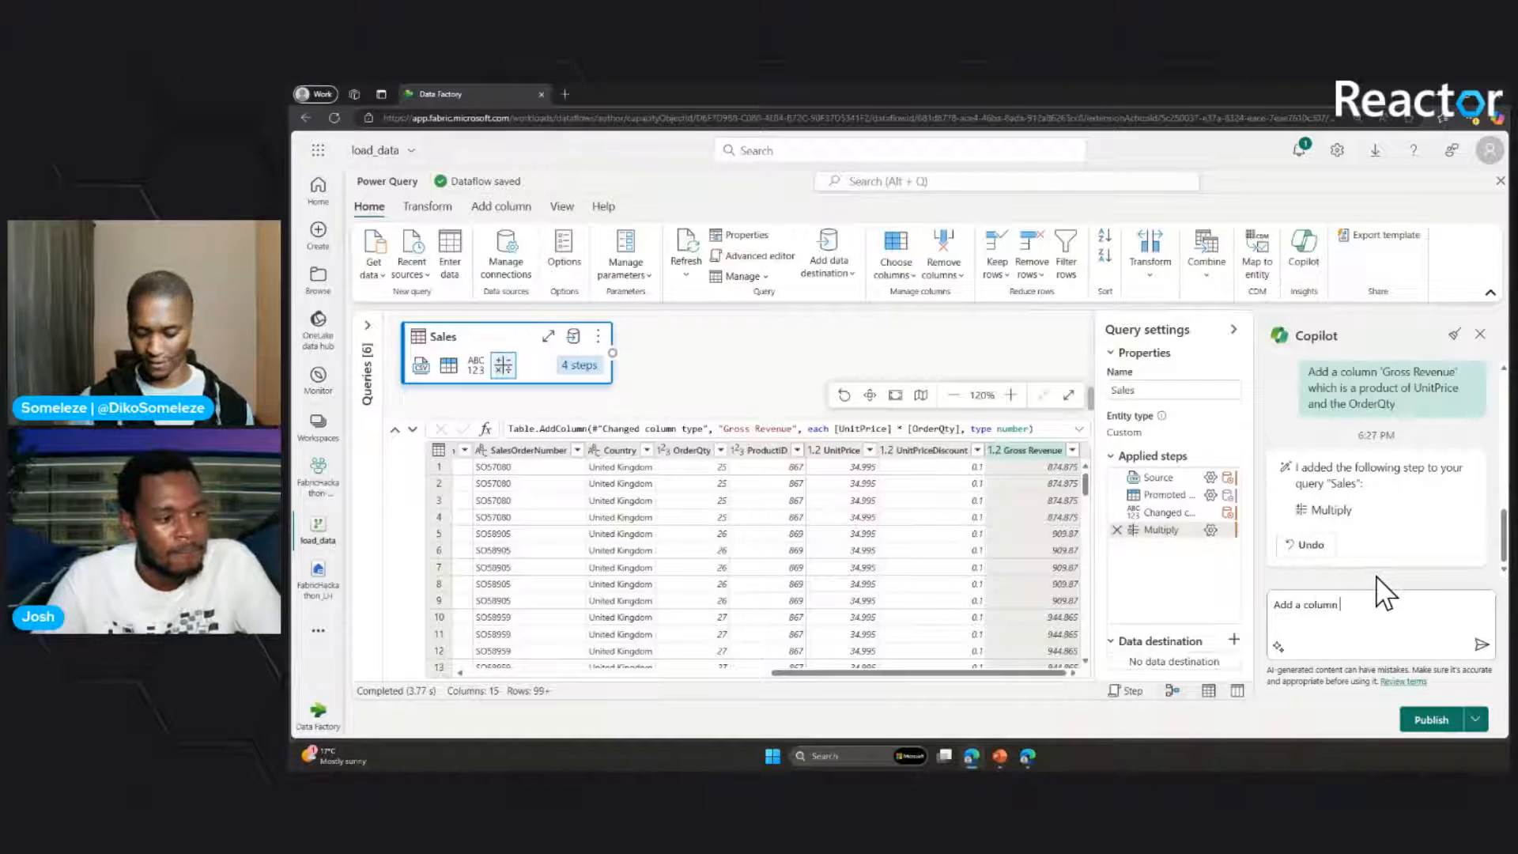
{"action": "type", "text": " '"}
{"action": "type", "text": "Discou"}
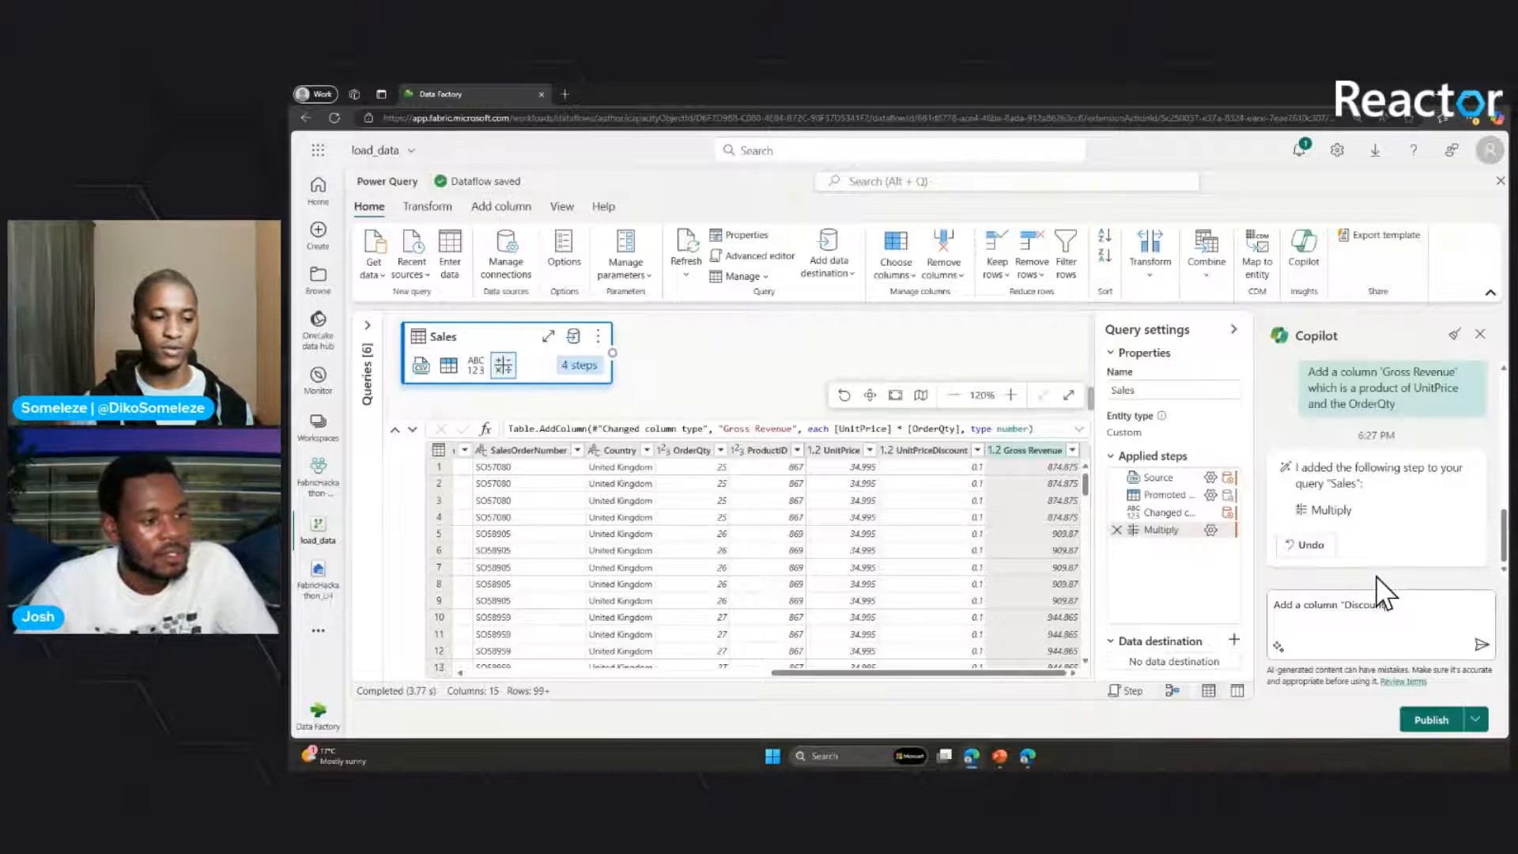
{"action": "type", "text": "nt Value\" "}
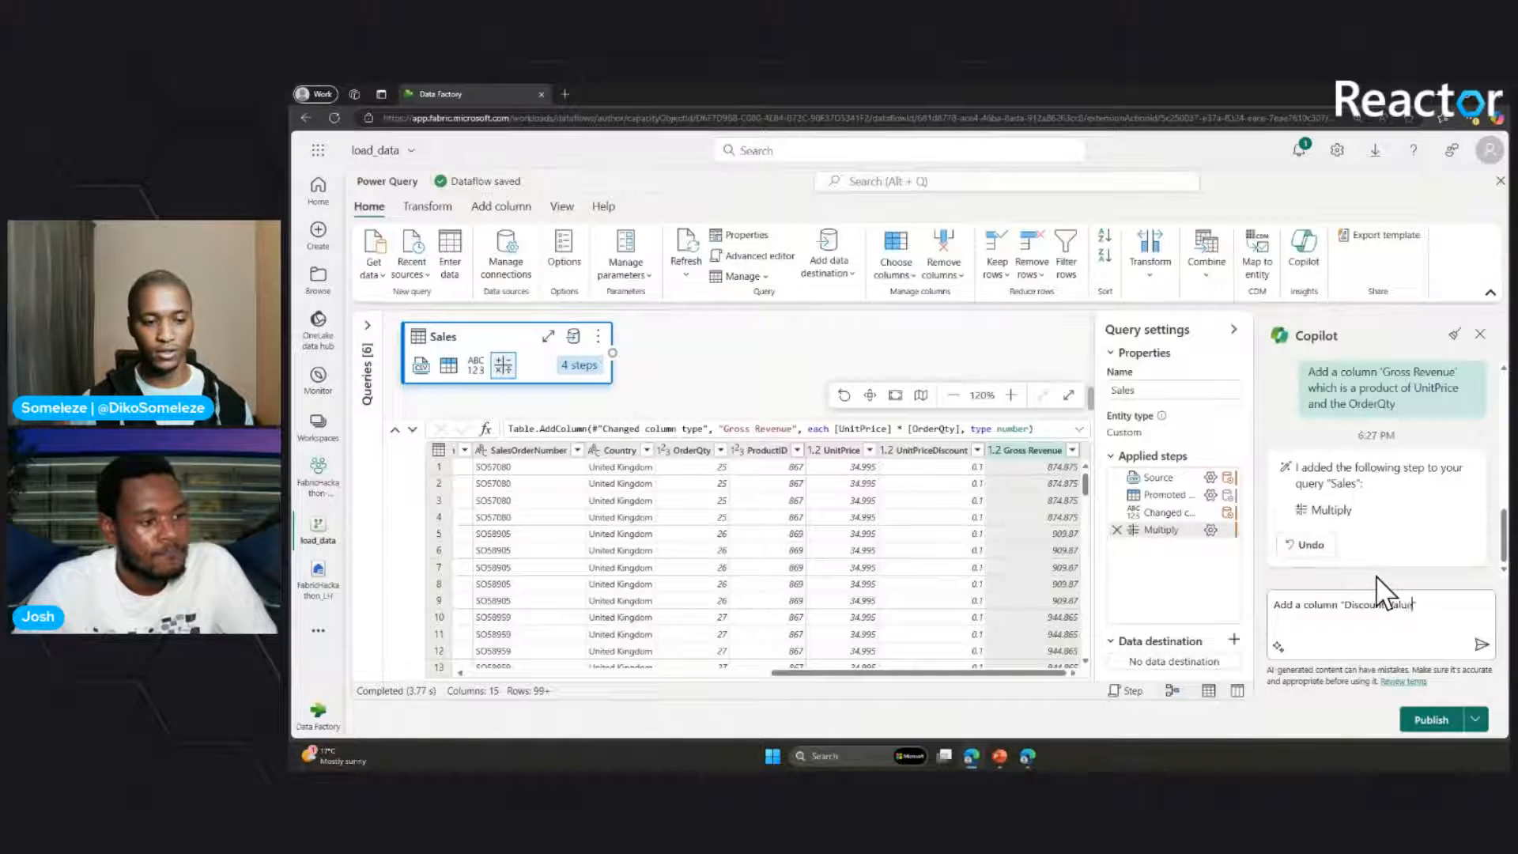
{"action": "type", "text": "which"}
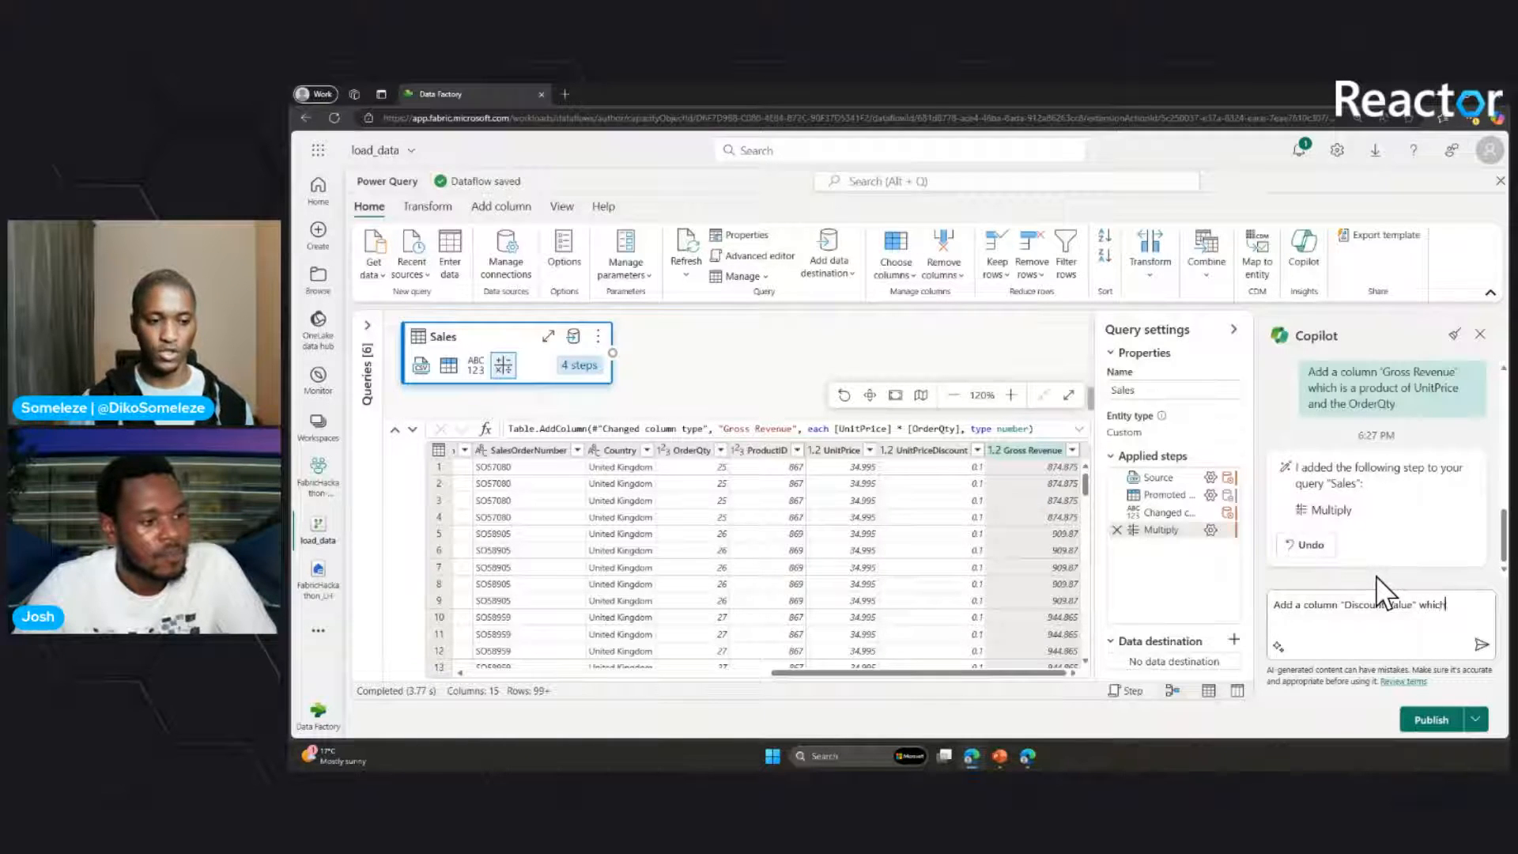
{"action": "type", "text": " is a prod"}
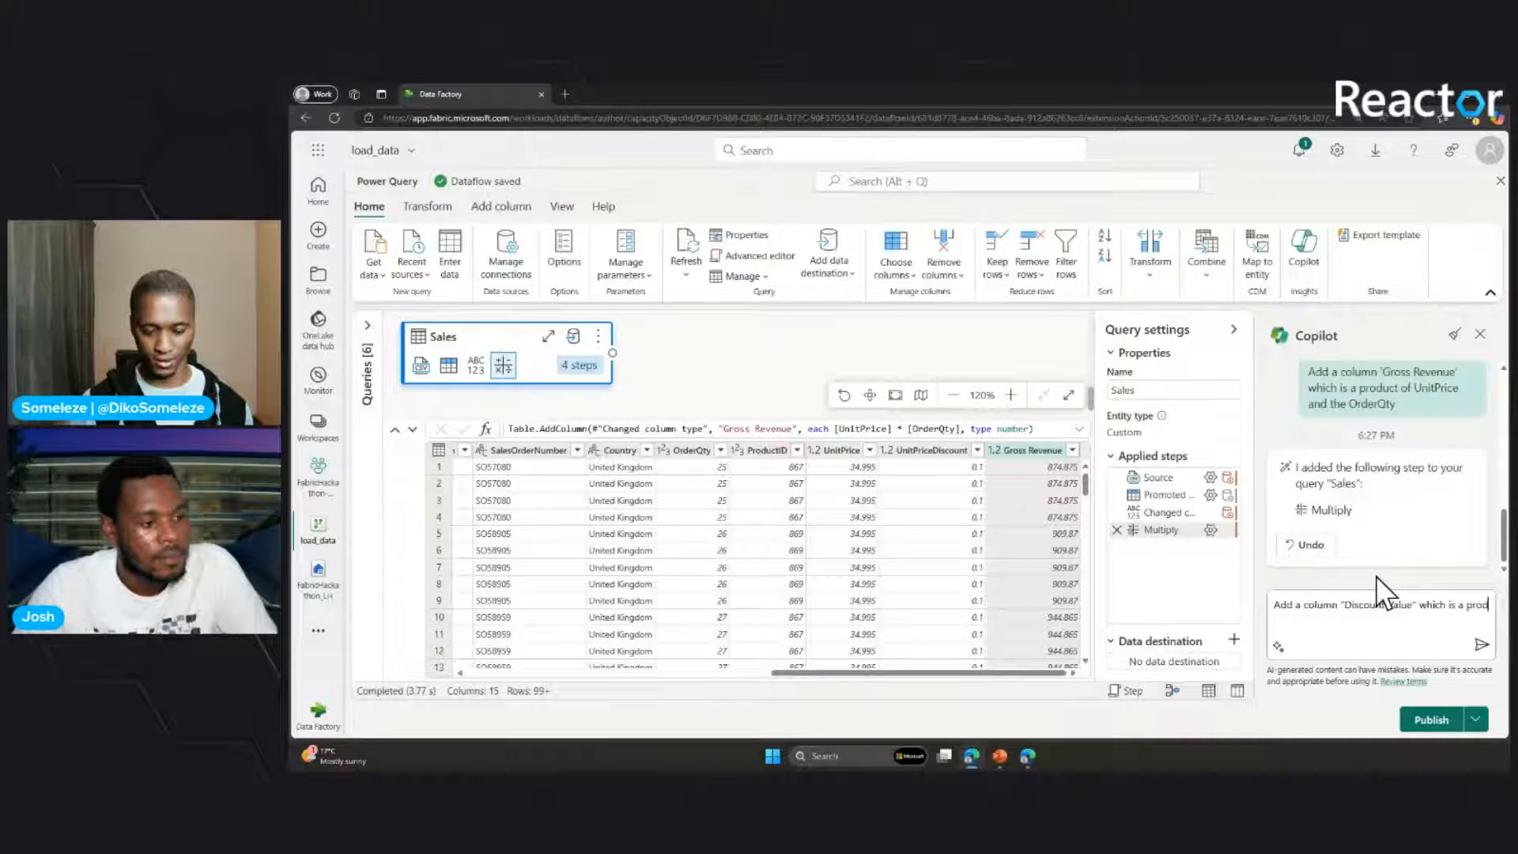
{"action": "type", "text": "uct of "}
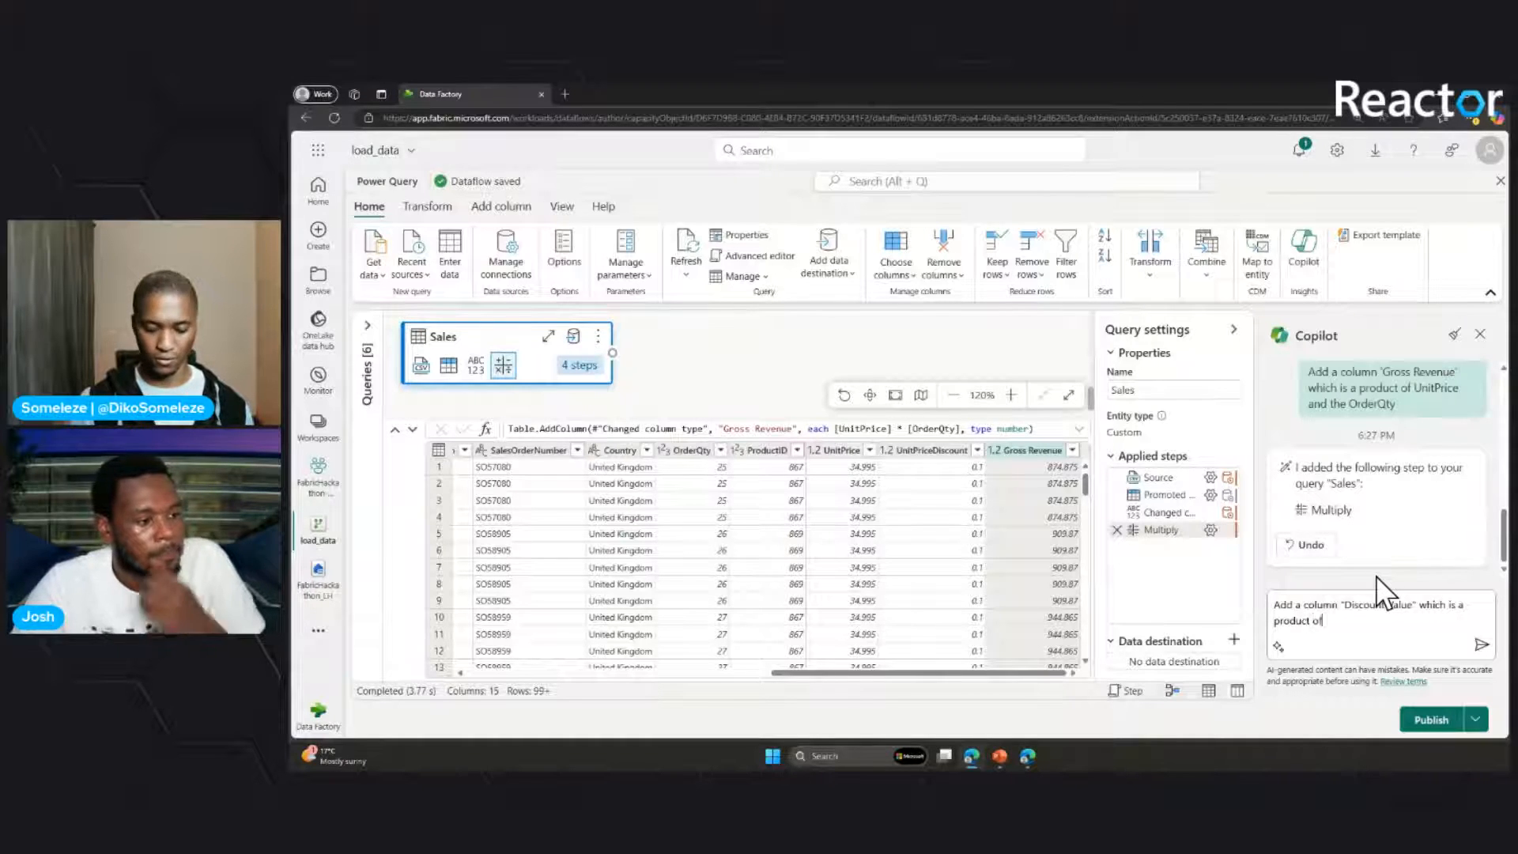
{"action": "type", "text": "Gross"}
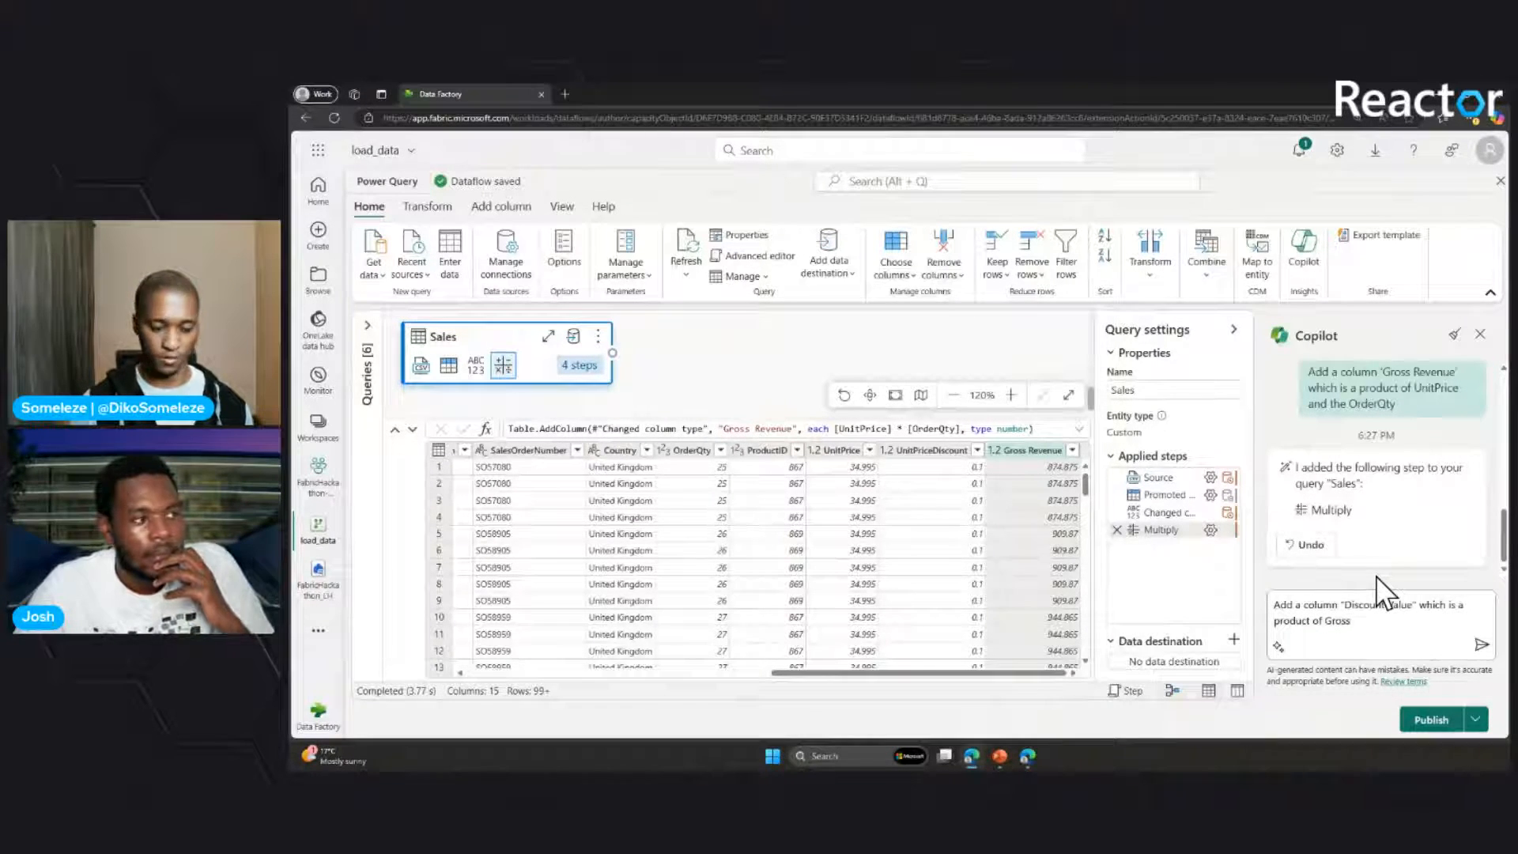
{"action": "type", "text": " Reve"}
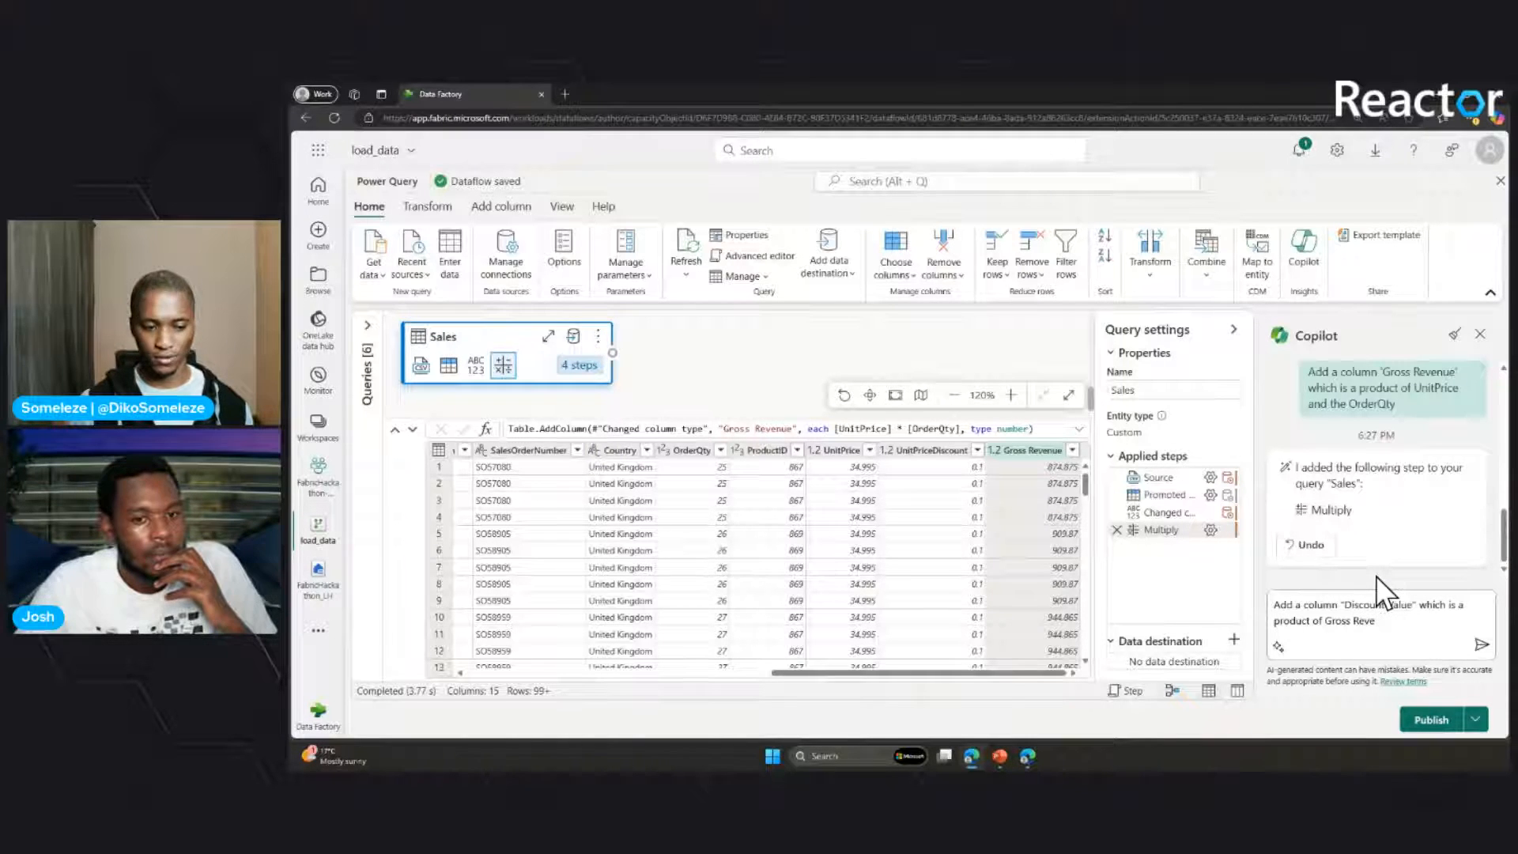
{"action": "type", "text": "nue and "}
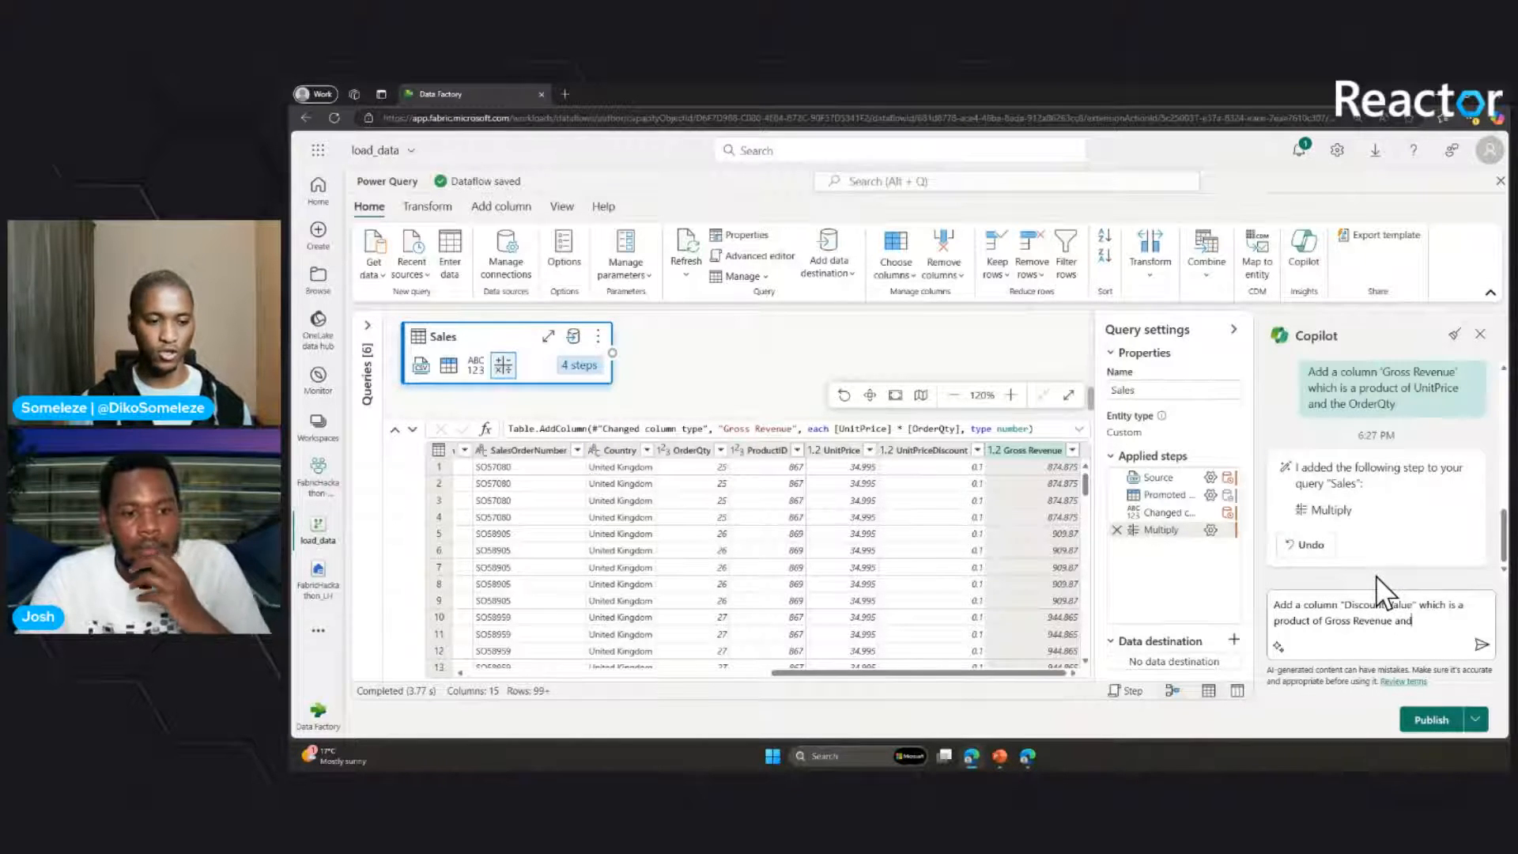
{"action": "type", "text": "the Uni"}
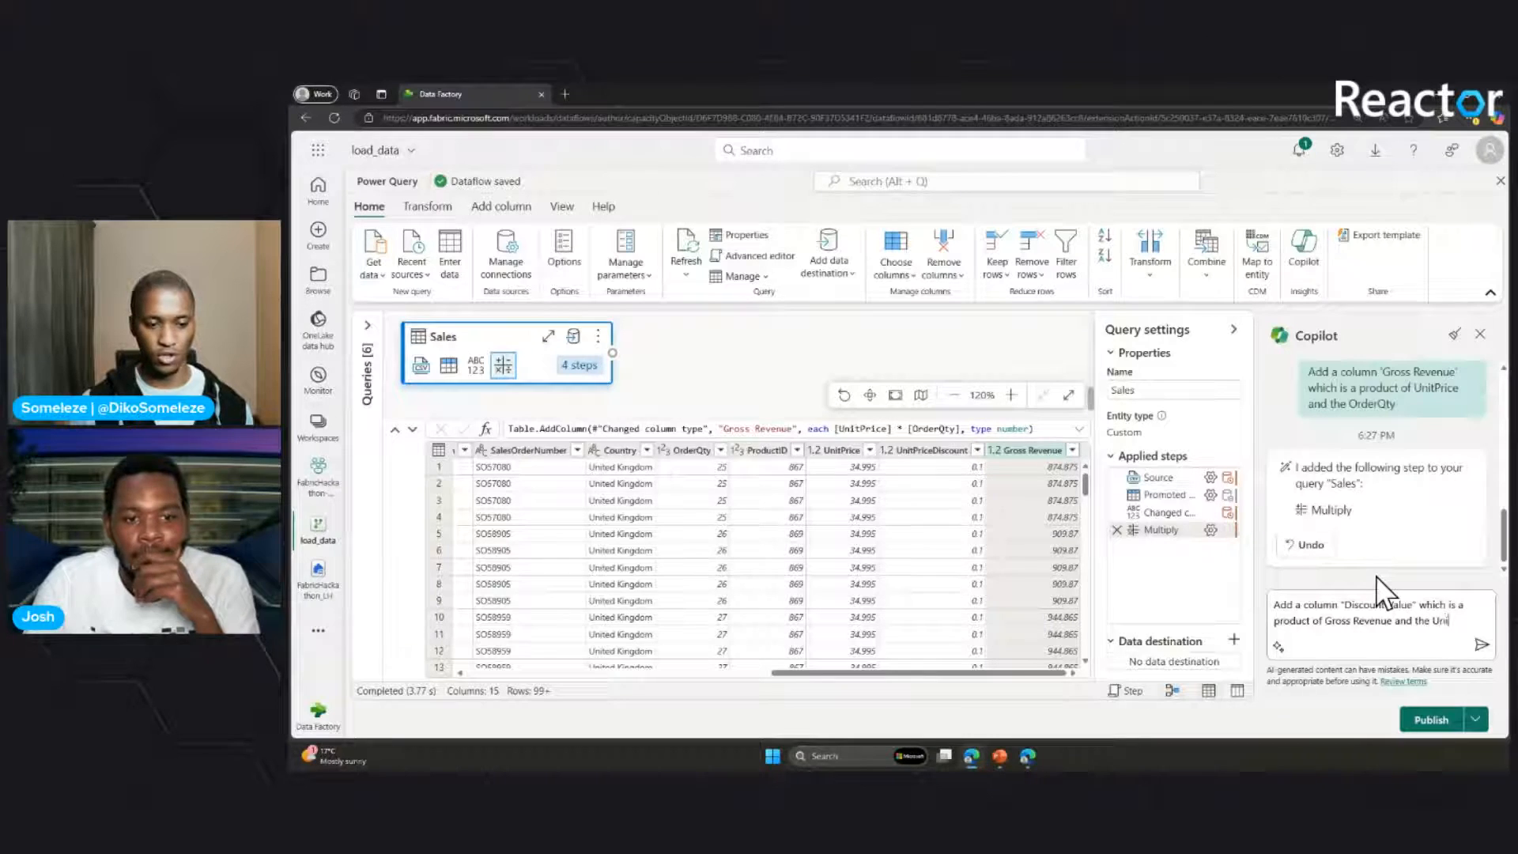
{"action": "type", "text": "tPrice"}
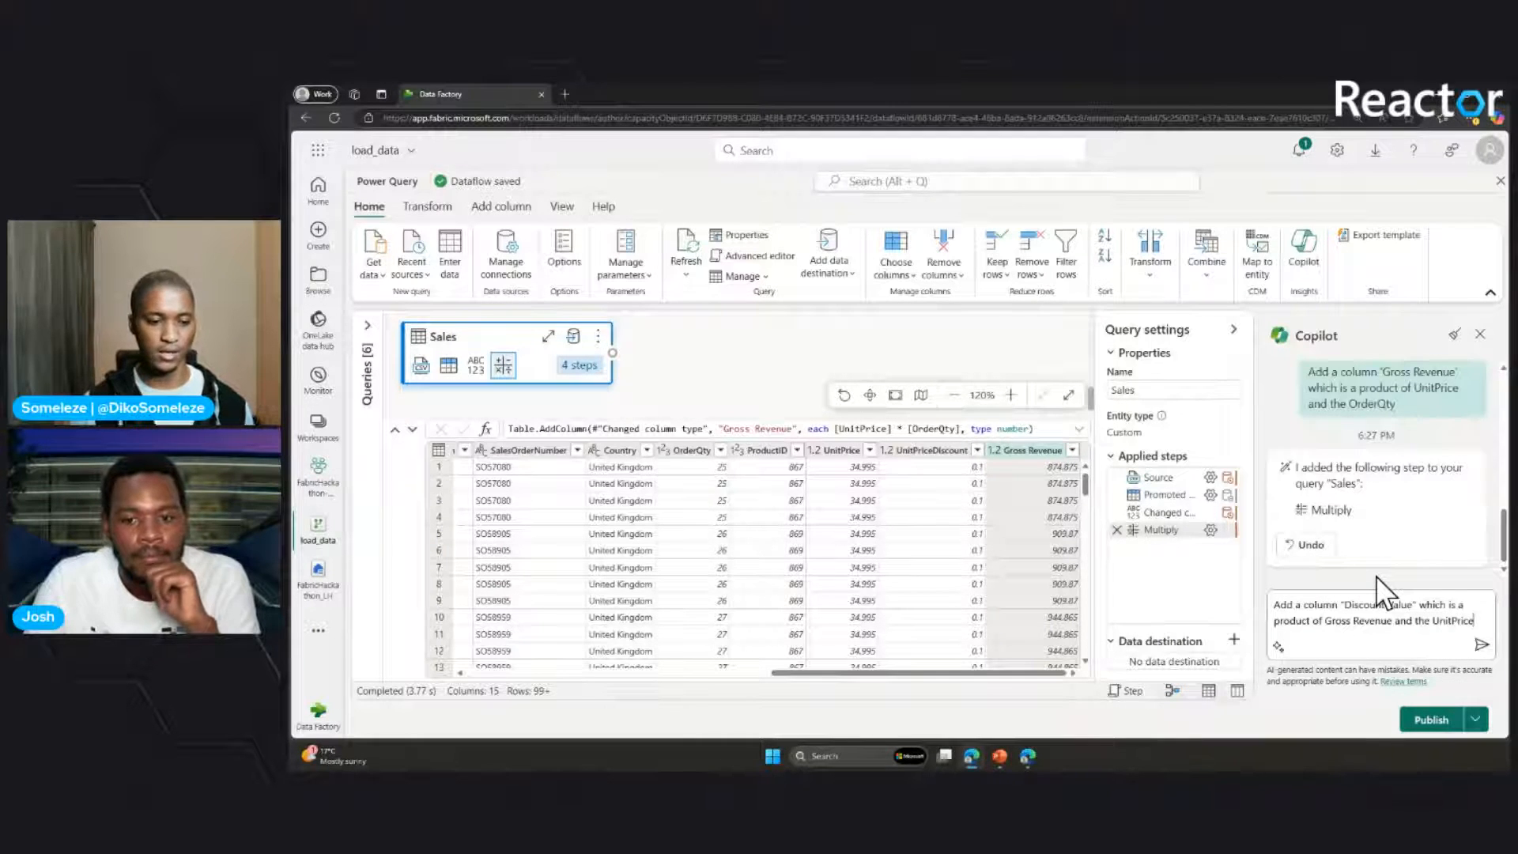
{"action": "type", "text": "D"}
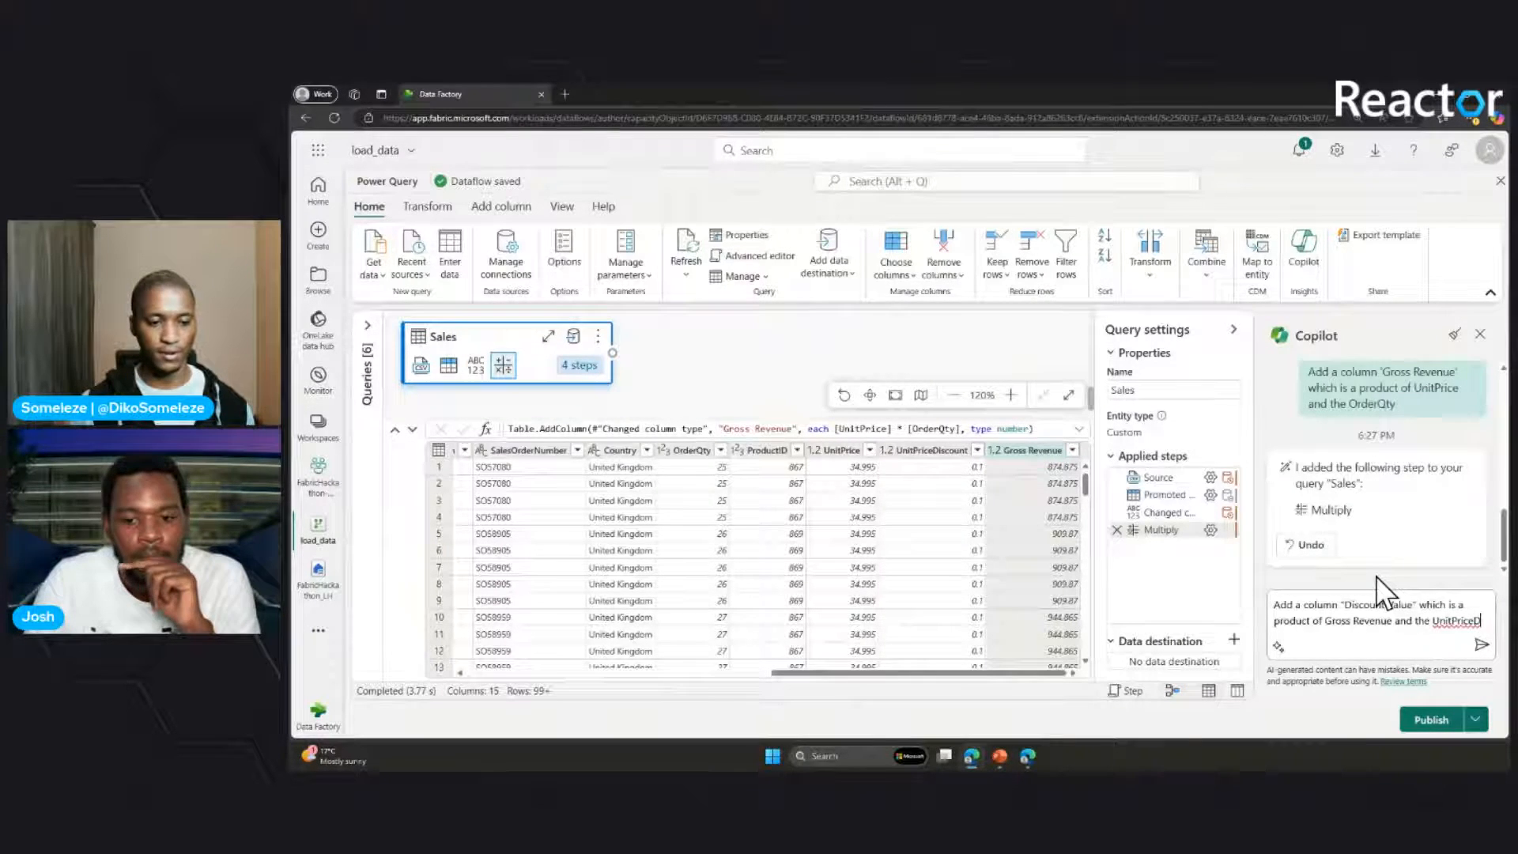
{"action": "type", "text": "iscount"}
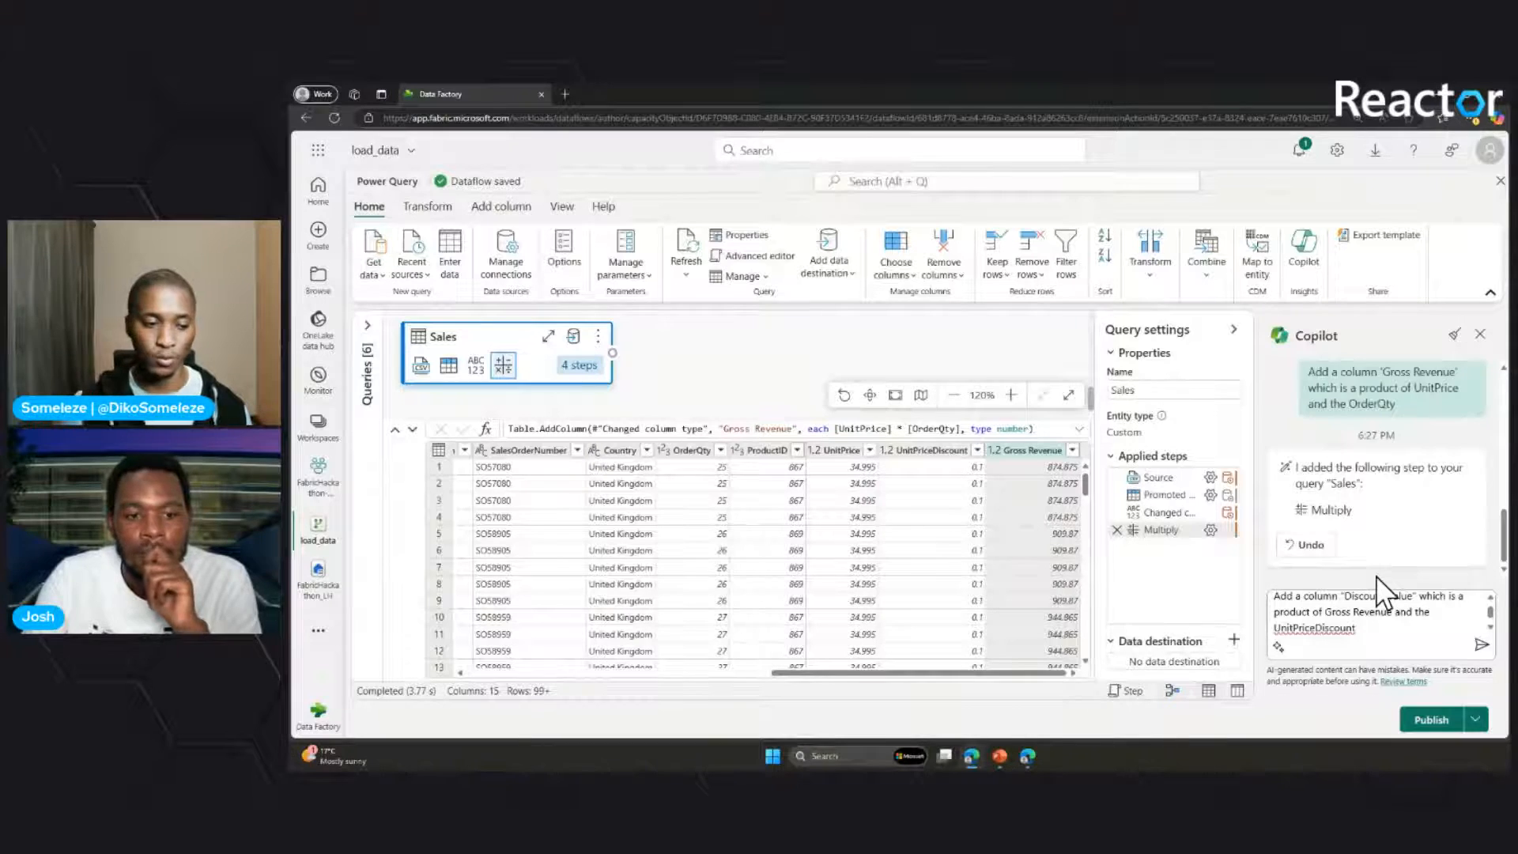
{"action": "key", "text": "Return"}
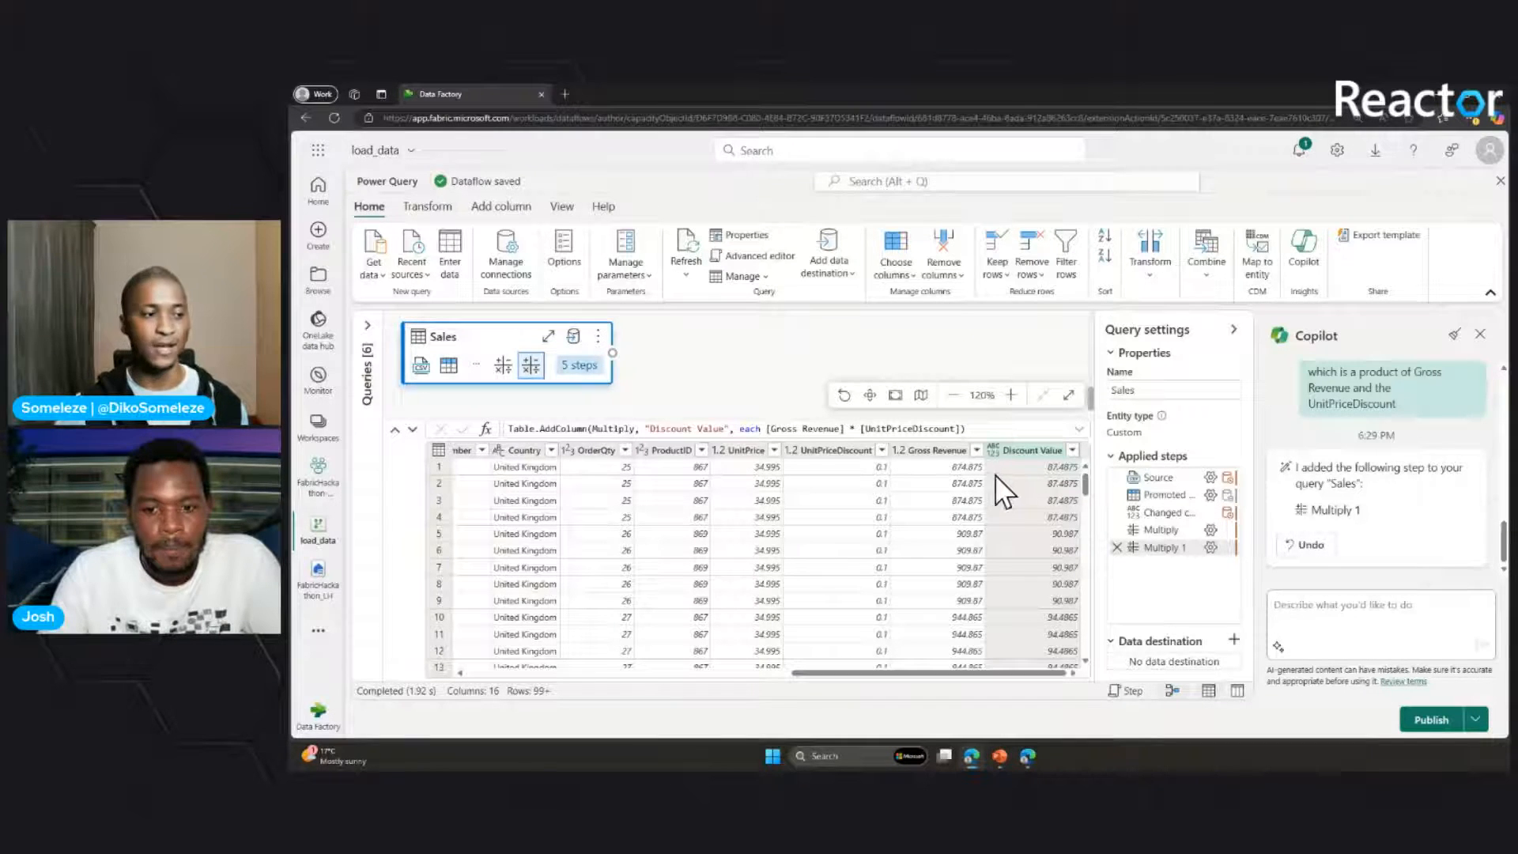
- Change the data type of the Discount Value column in the Sales query to Decimal number
{"action": "right_click", "coordinate": [1035, 453]}
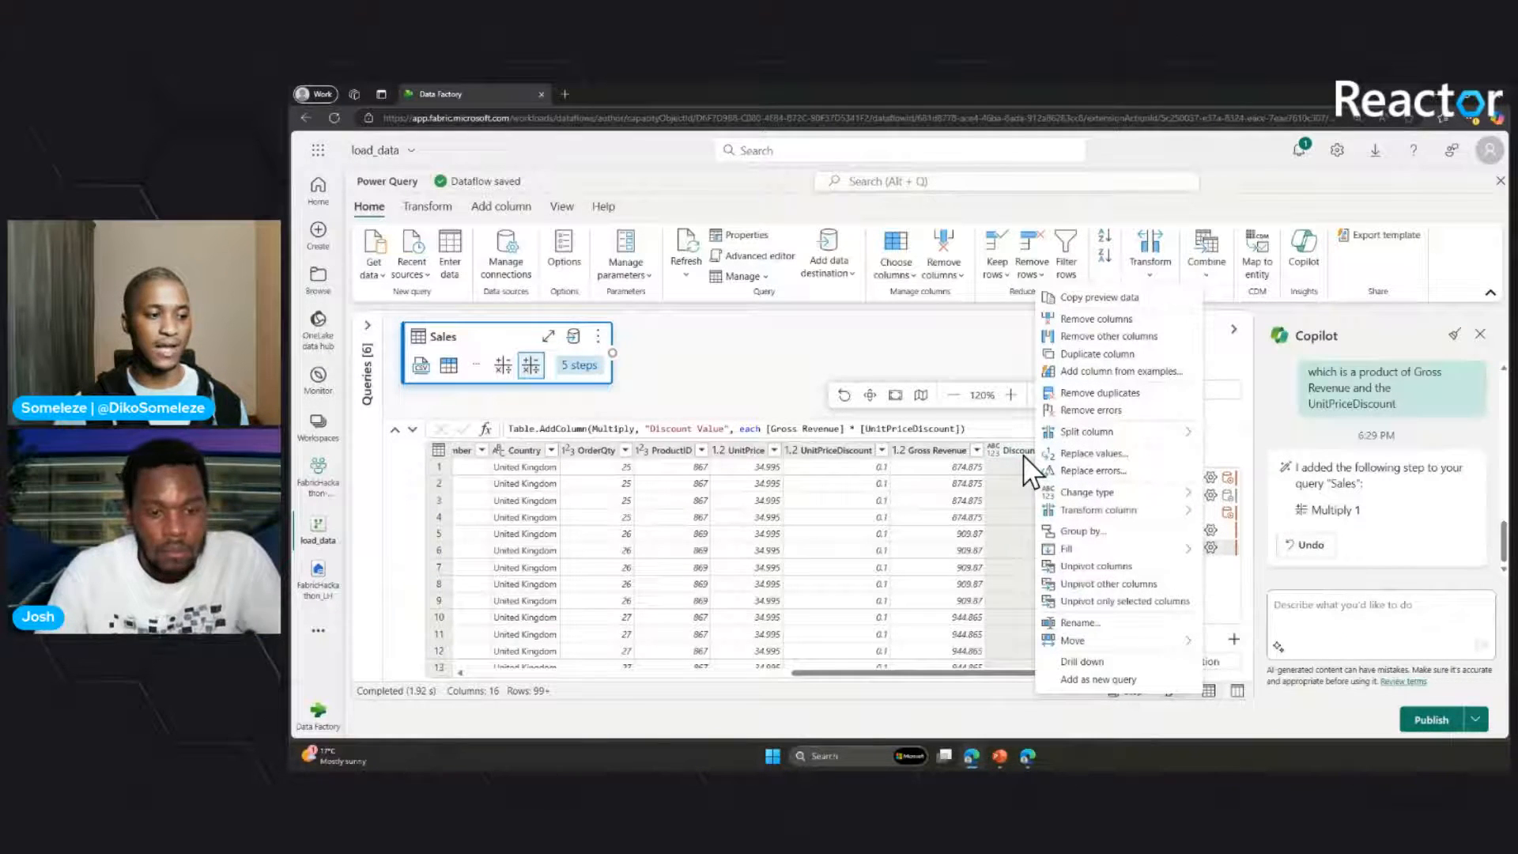
{"action": "mouse_move", "coordinate": [1123, 498]}
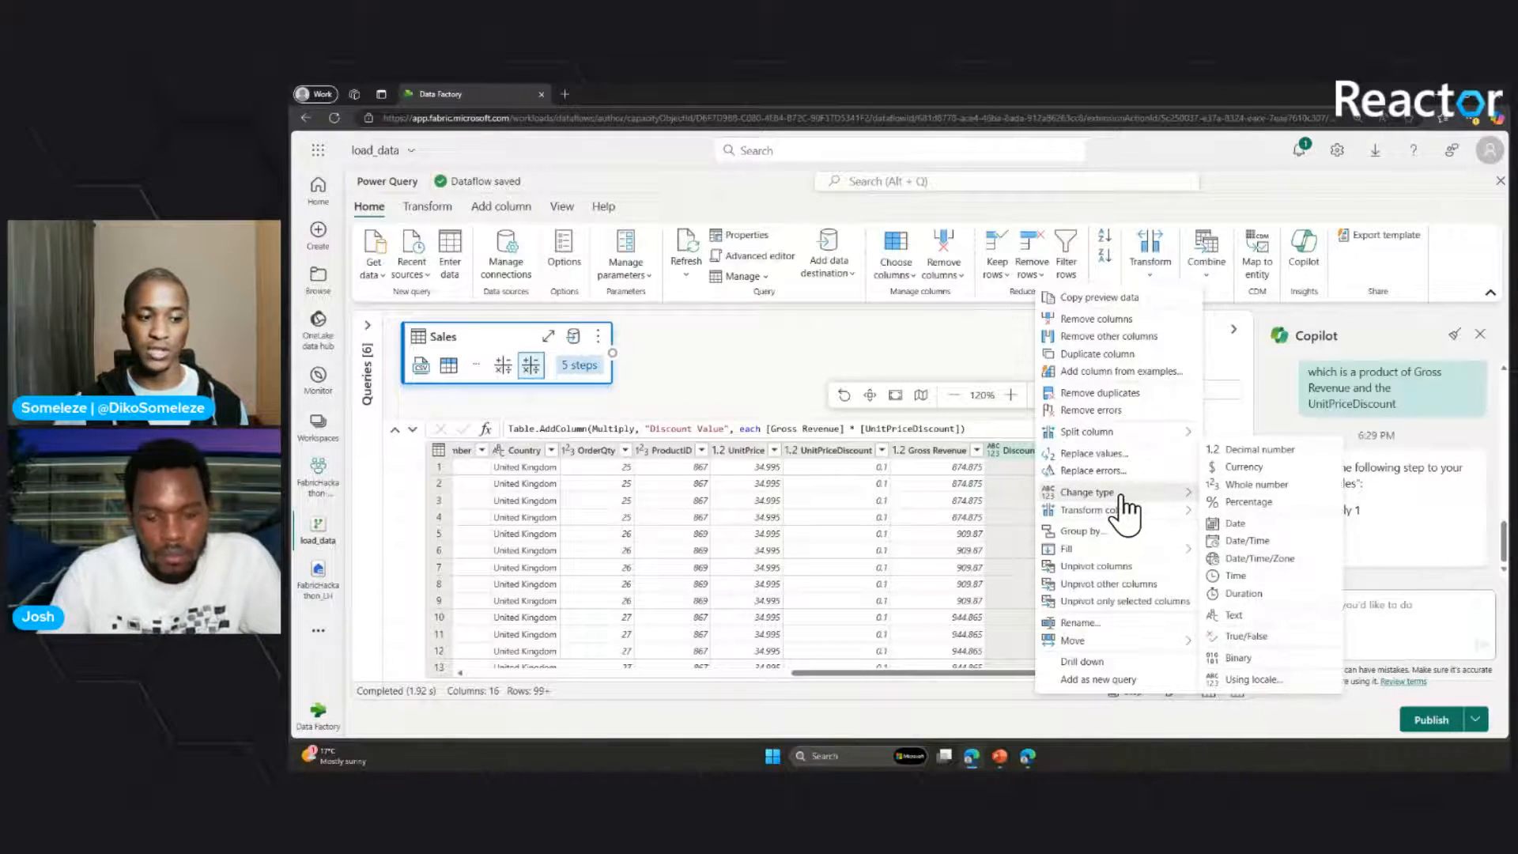
{"action": "left_click", "coordinate": [1269, 449]}
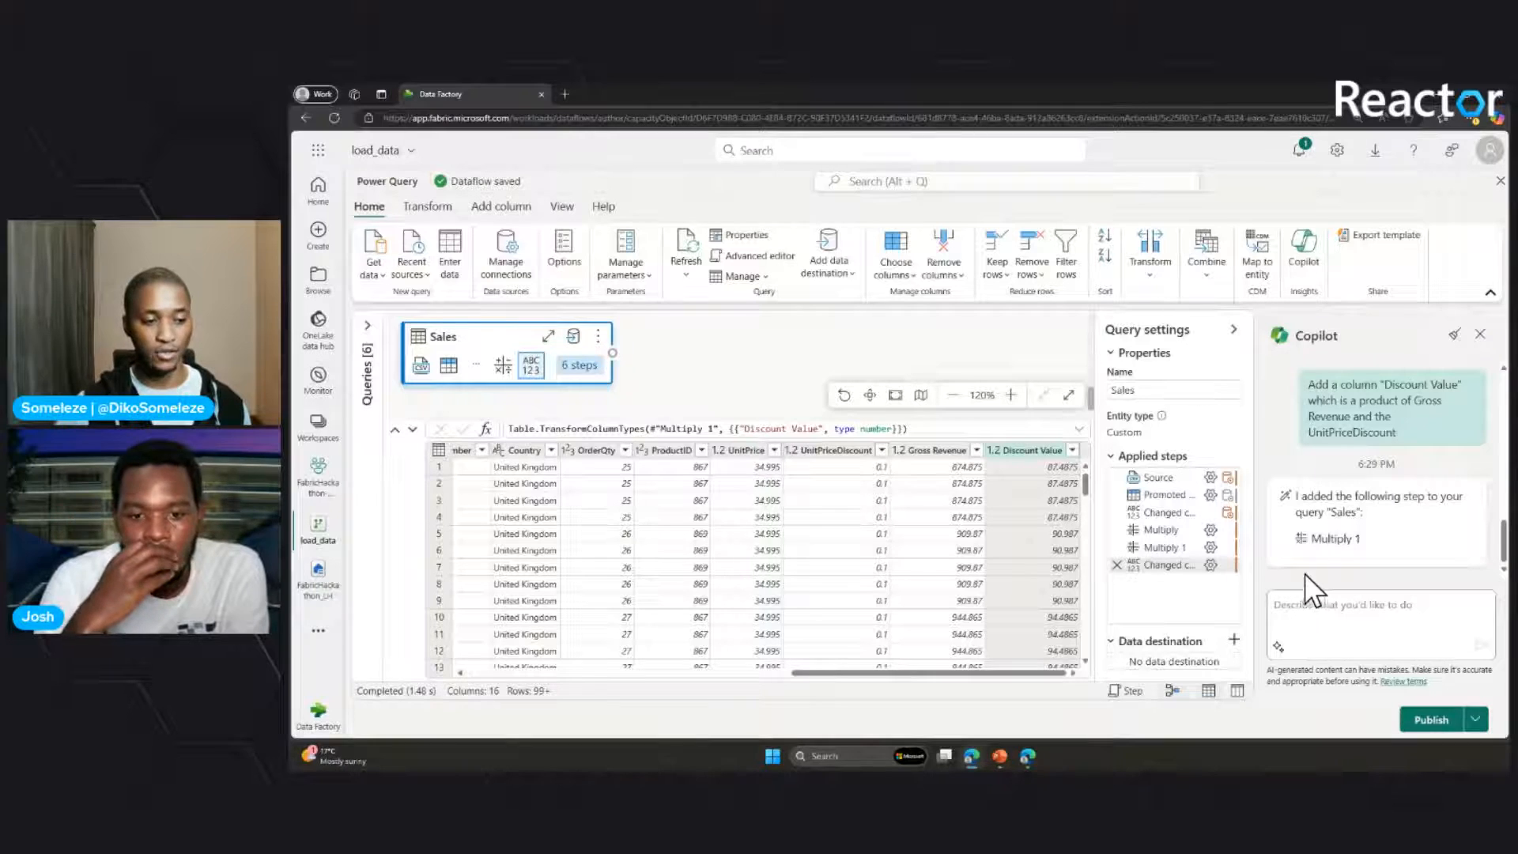
- Have Copilot extend the Sales query with the prompt "Add a column "Net Revenue""
{"action": "type", "text": "Add a "}
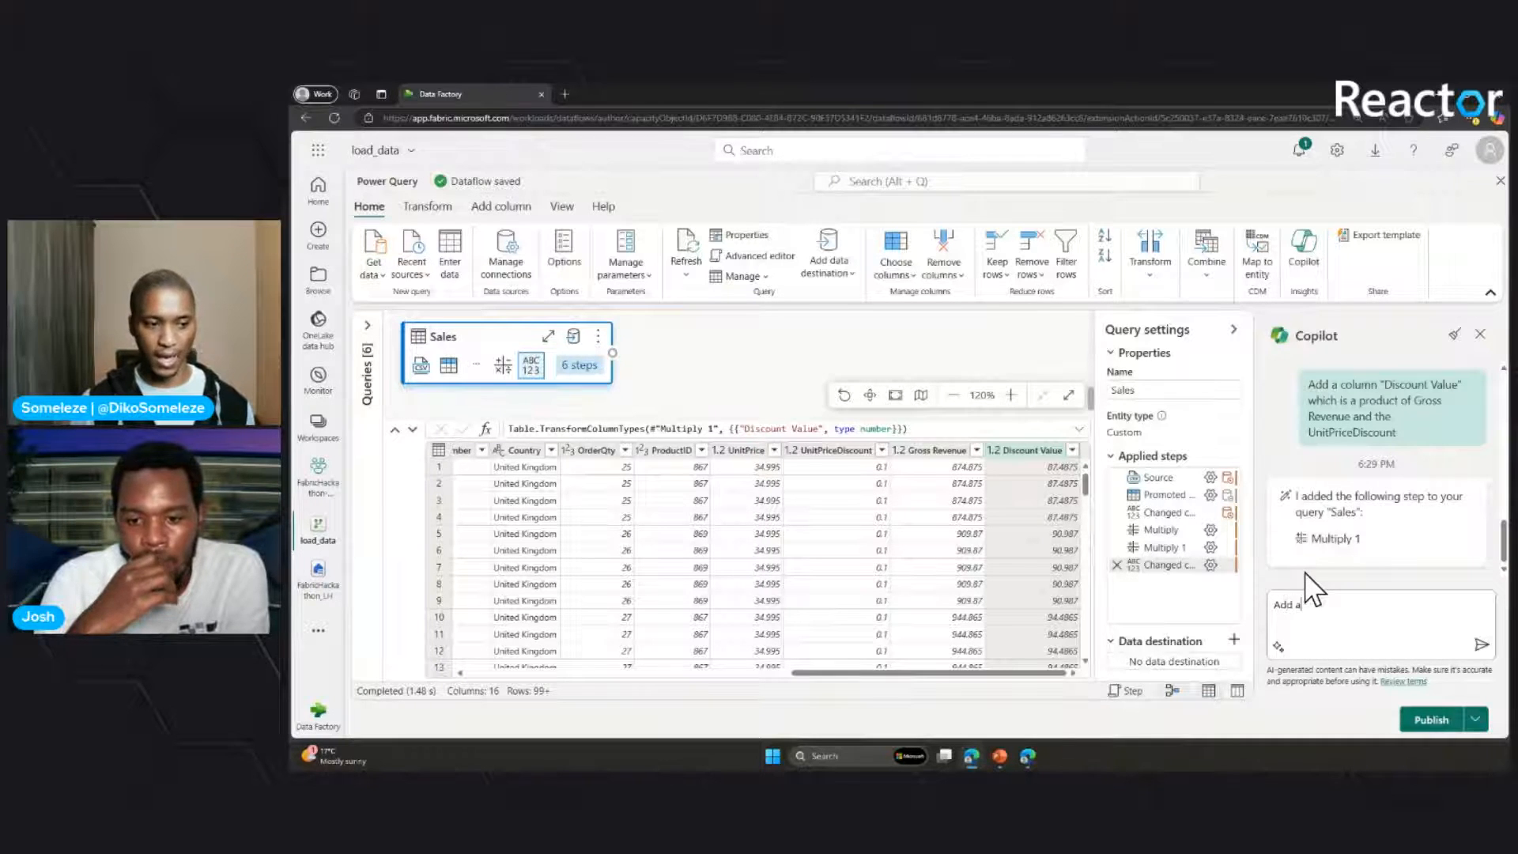
{"action": "type", "text": "column"}
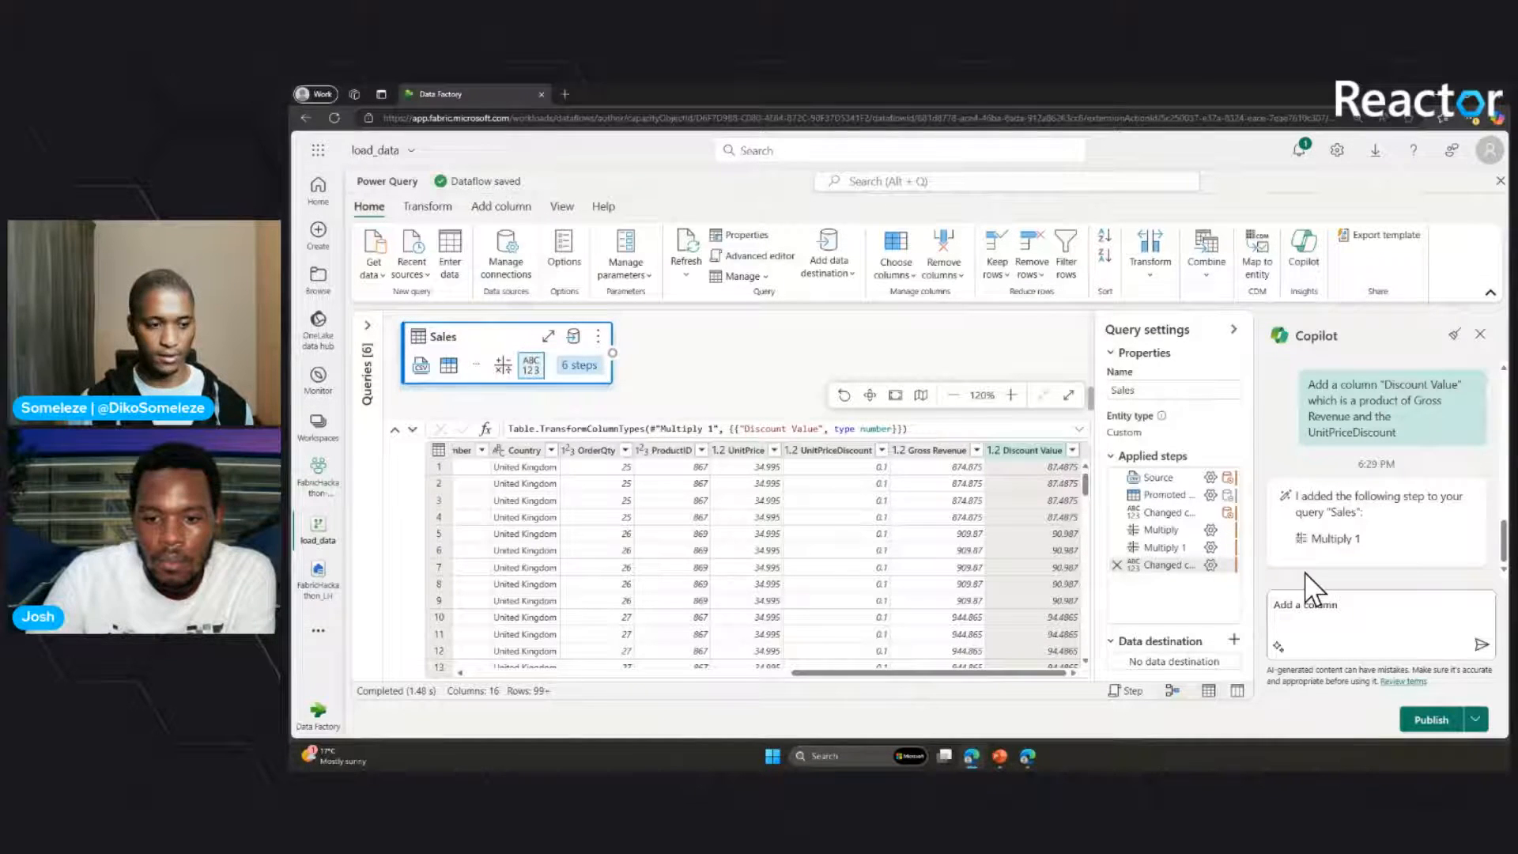
{"action": "type", "text": "\"Ne"}
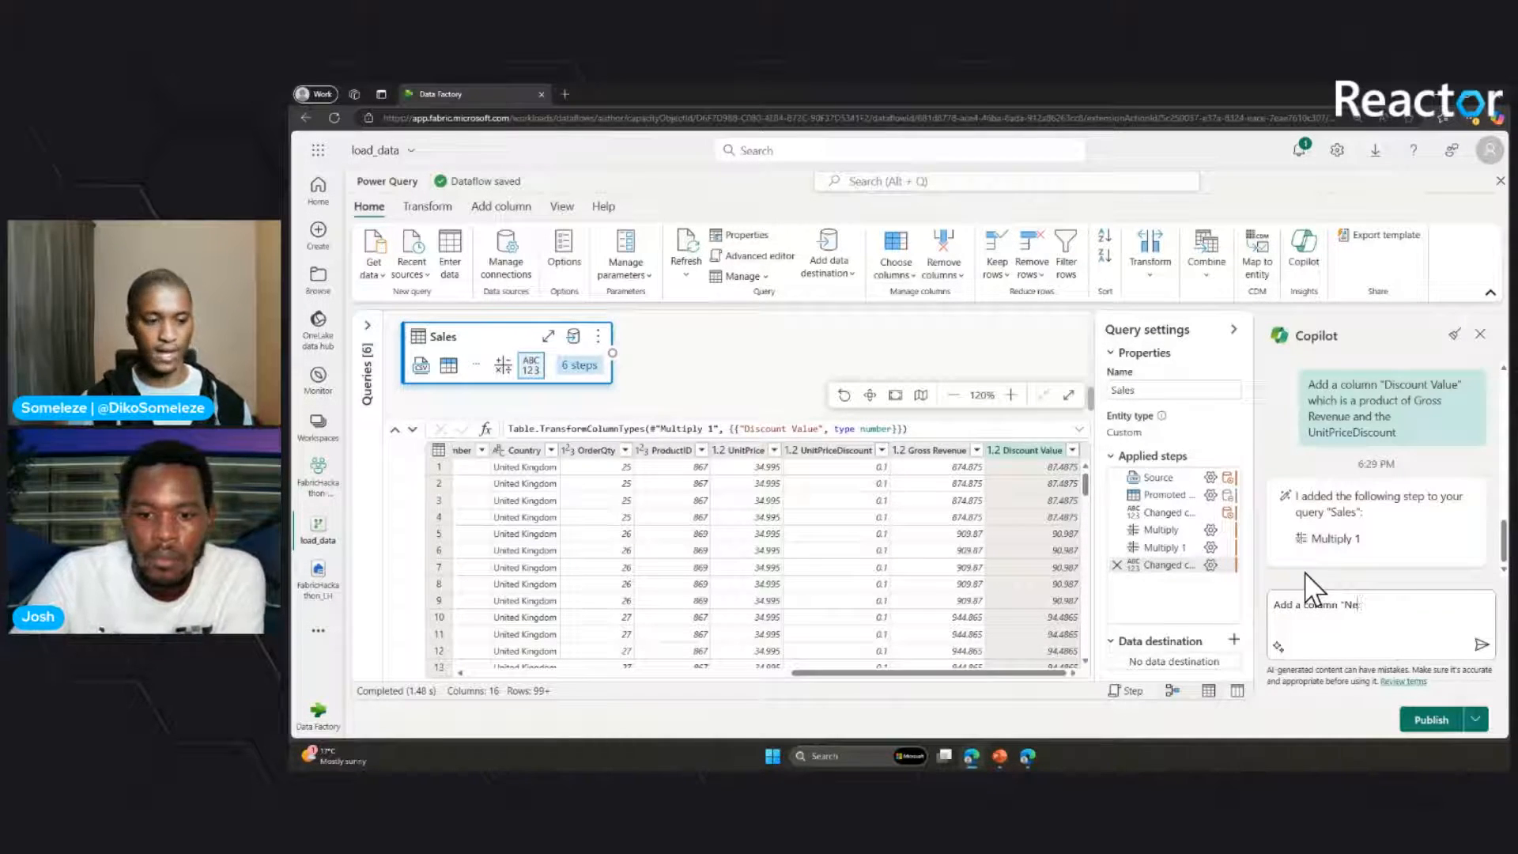
{"action": "type", "text": "t Revenue"}
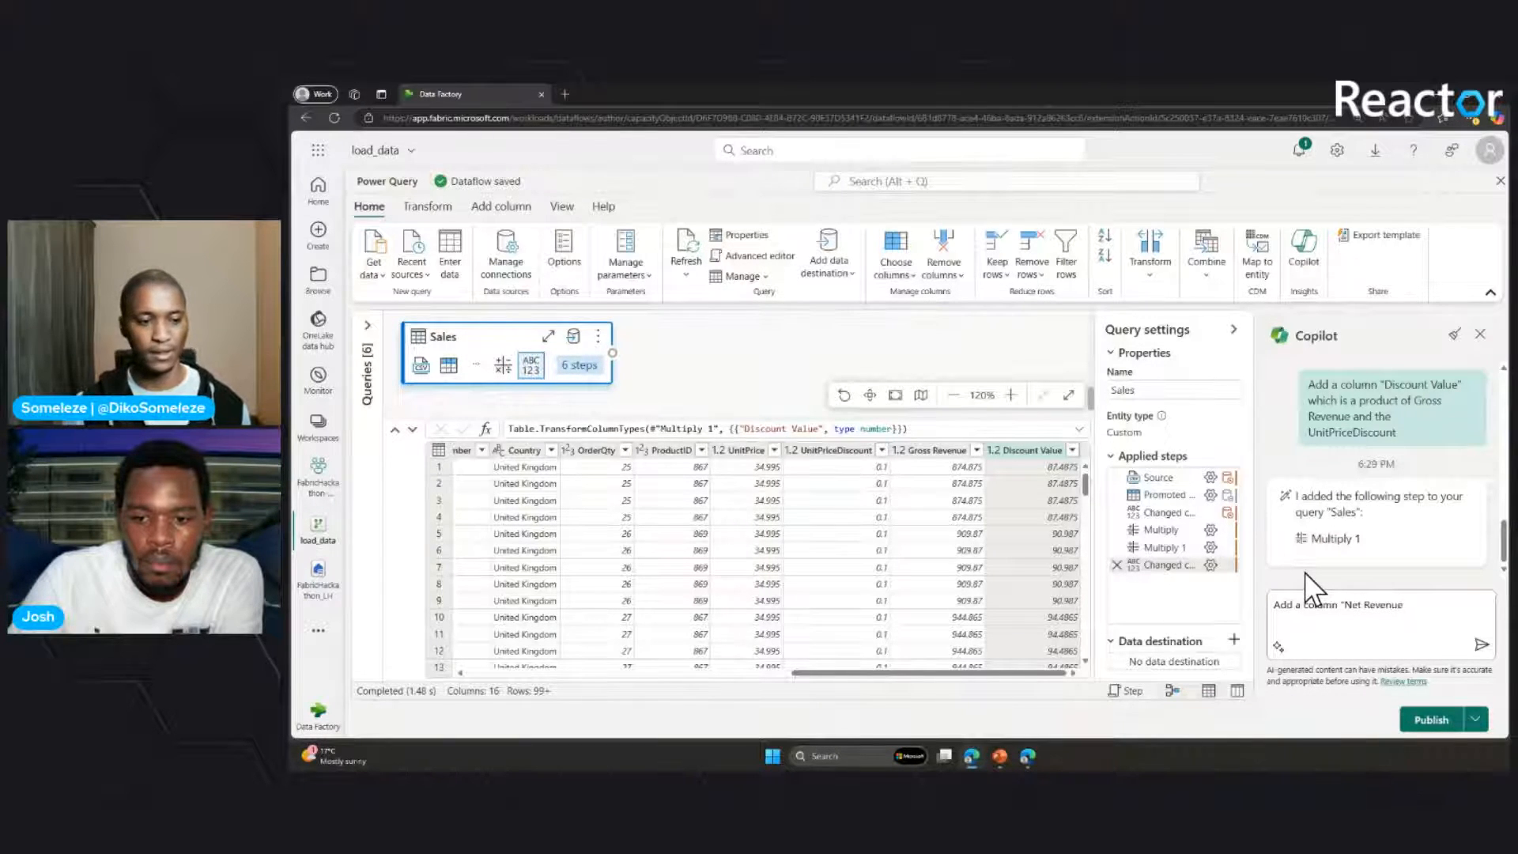
{"action": "type", "text": "\""}
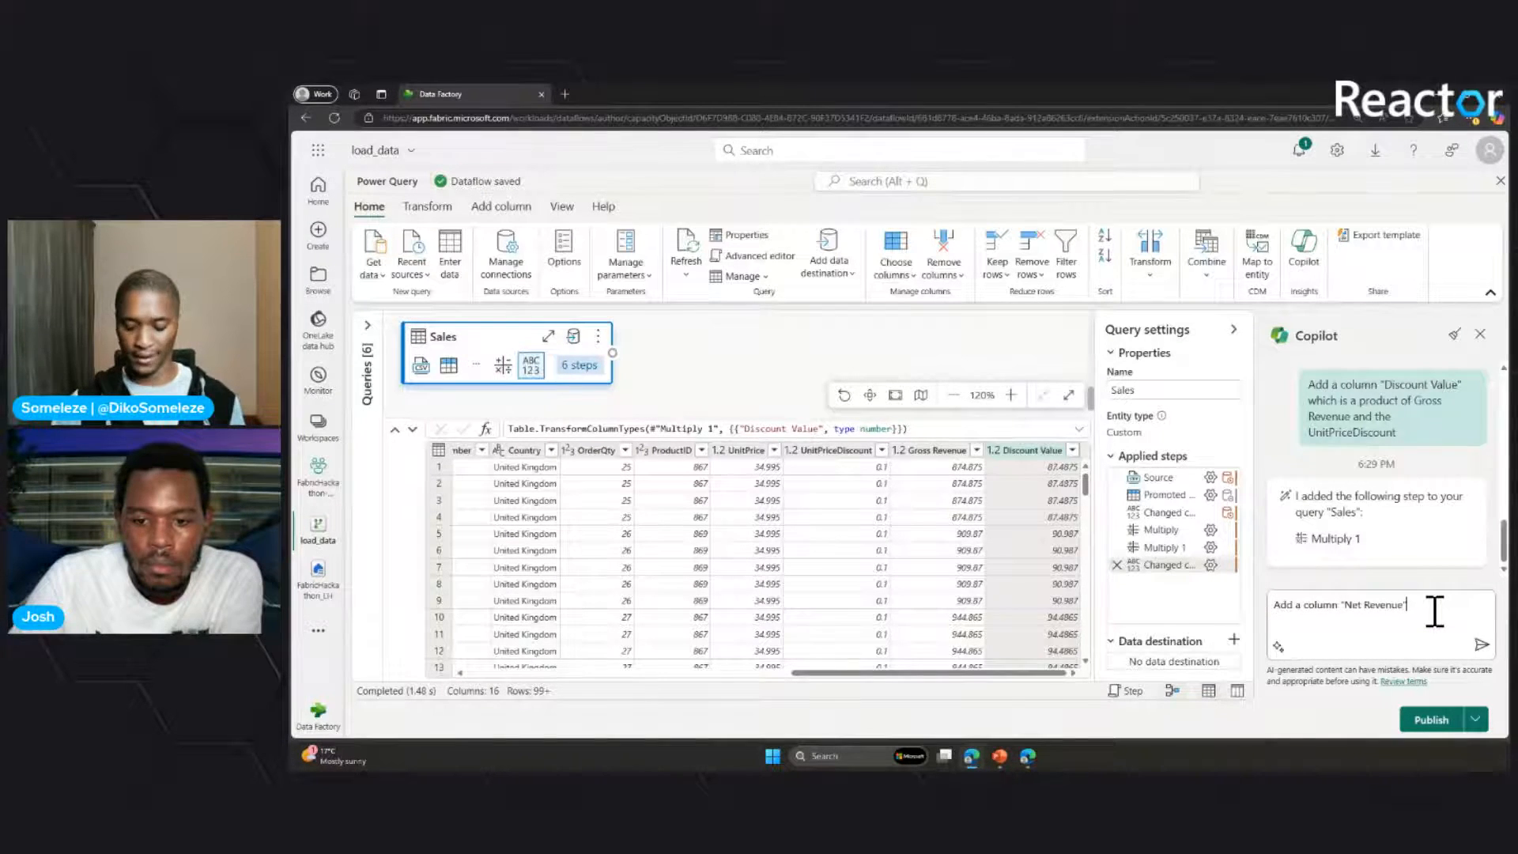
{"action": "key", "text": "Return"}
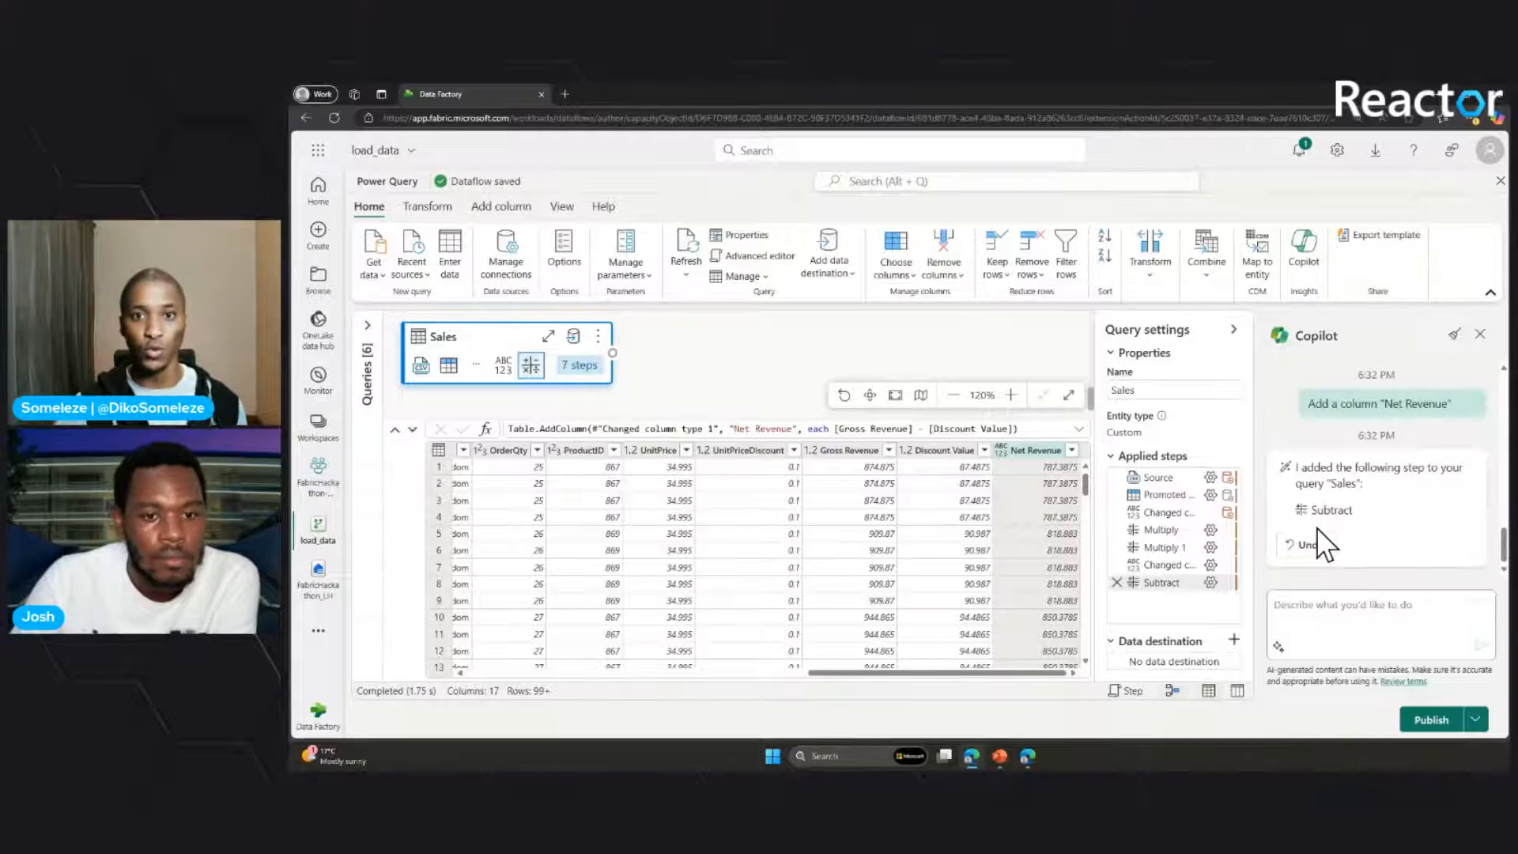
{"action": "scroll", "coordinate": [1372, 530], "scroll_direction": "up", "scroll_amount": 3}
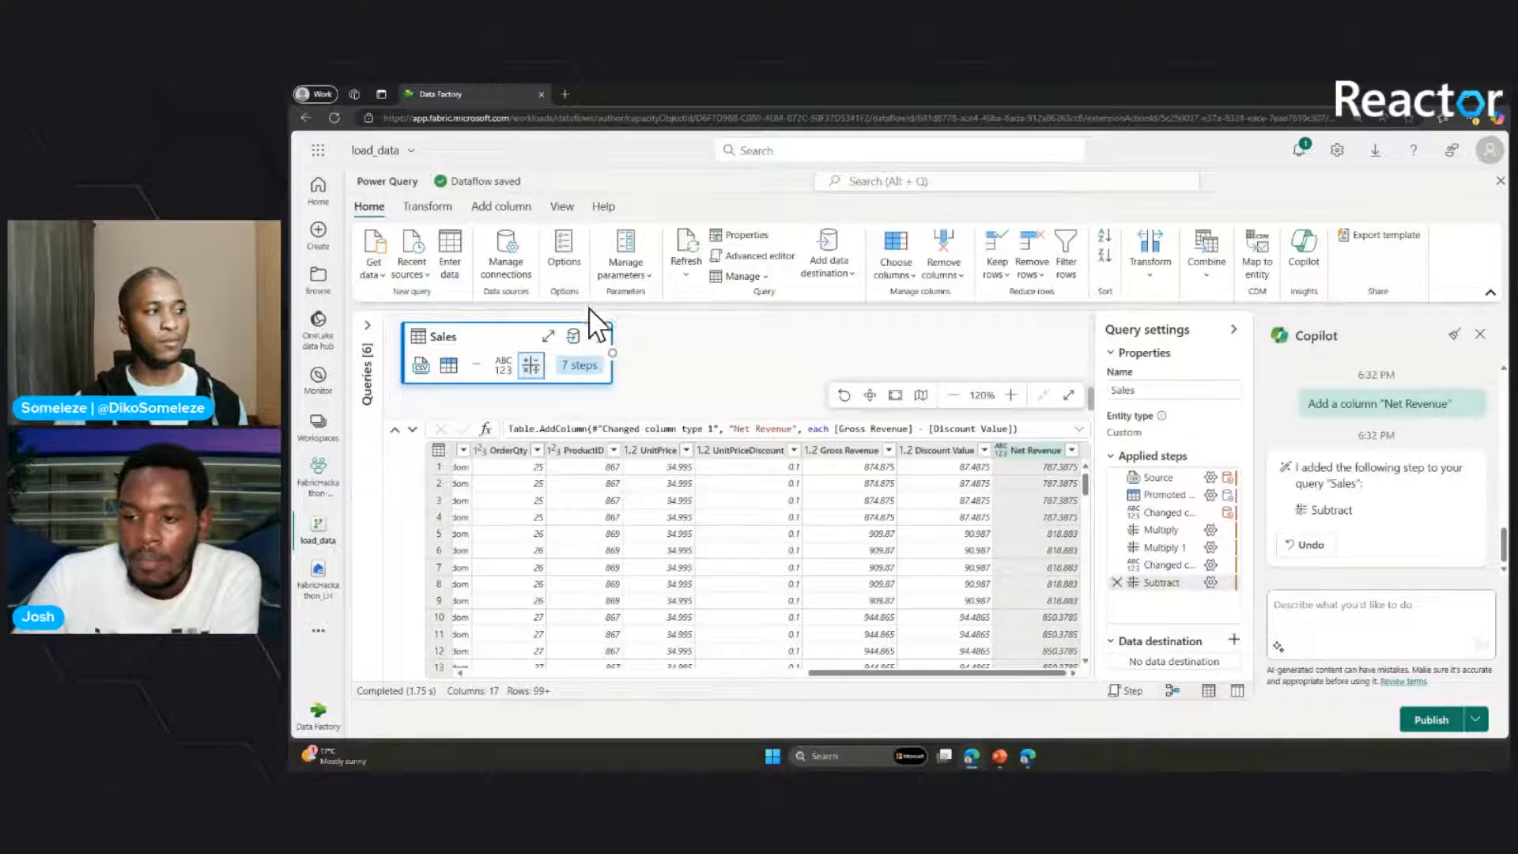
- Create a new manually entered table with no data rows and a single column named DateKey
{"action": "left_click", "coordinate": [450, 261]}
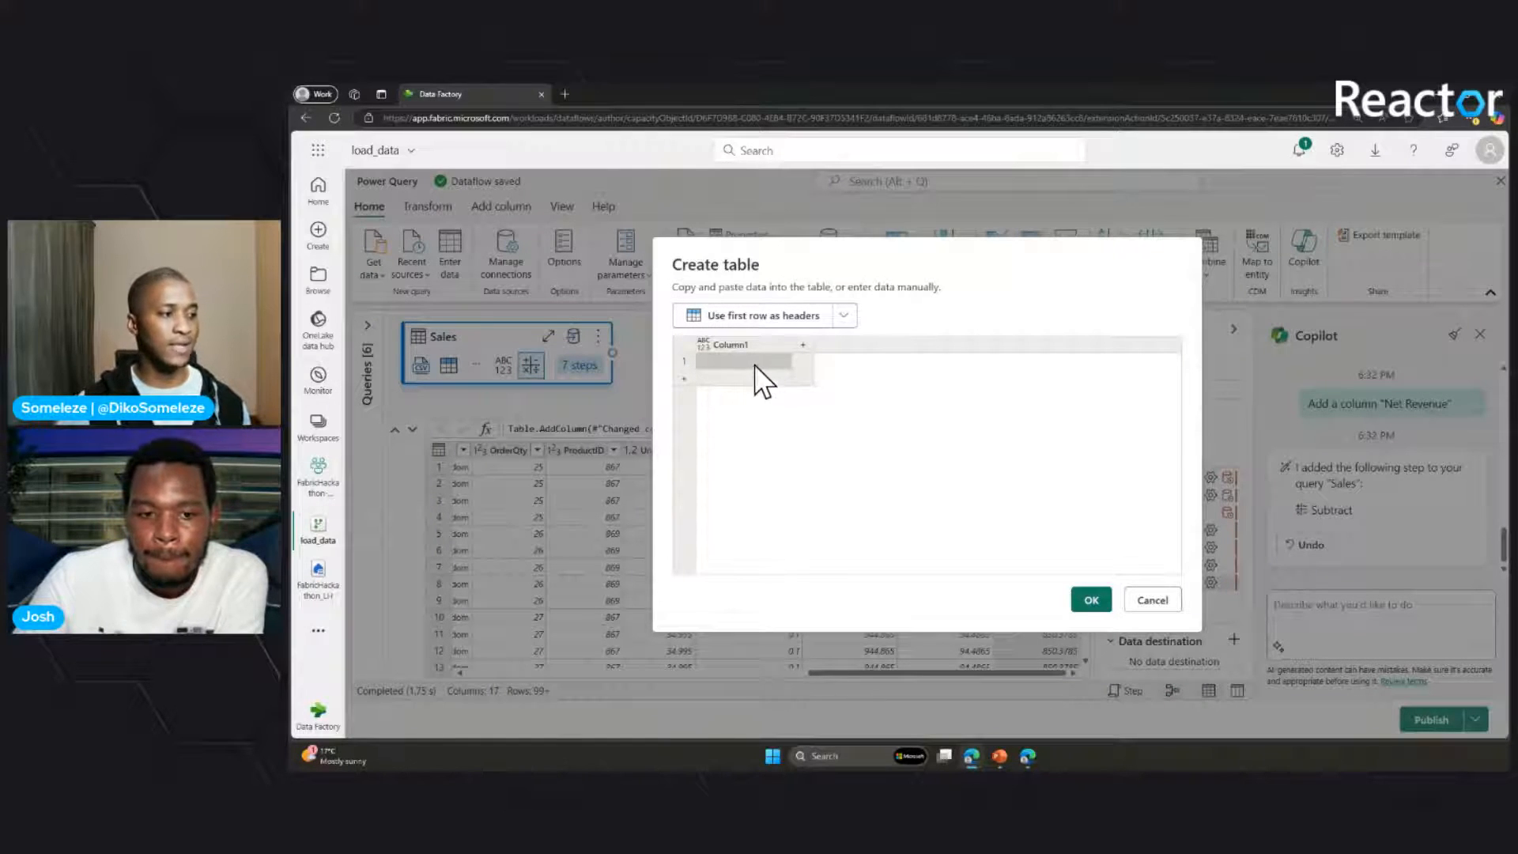
{"action": "double_click", "coordinate": [733, 348]}
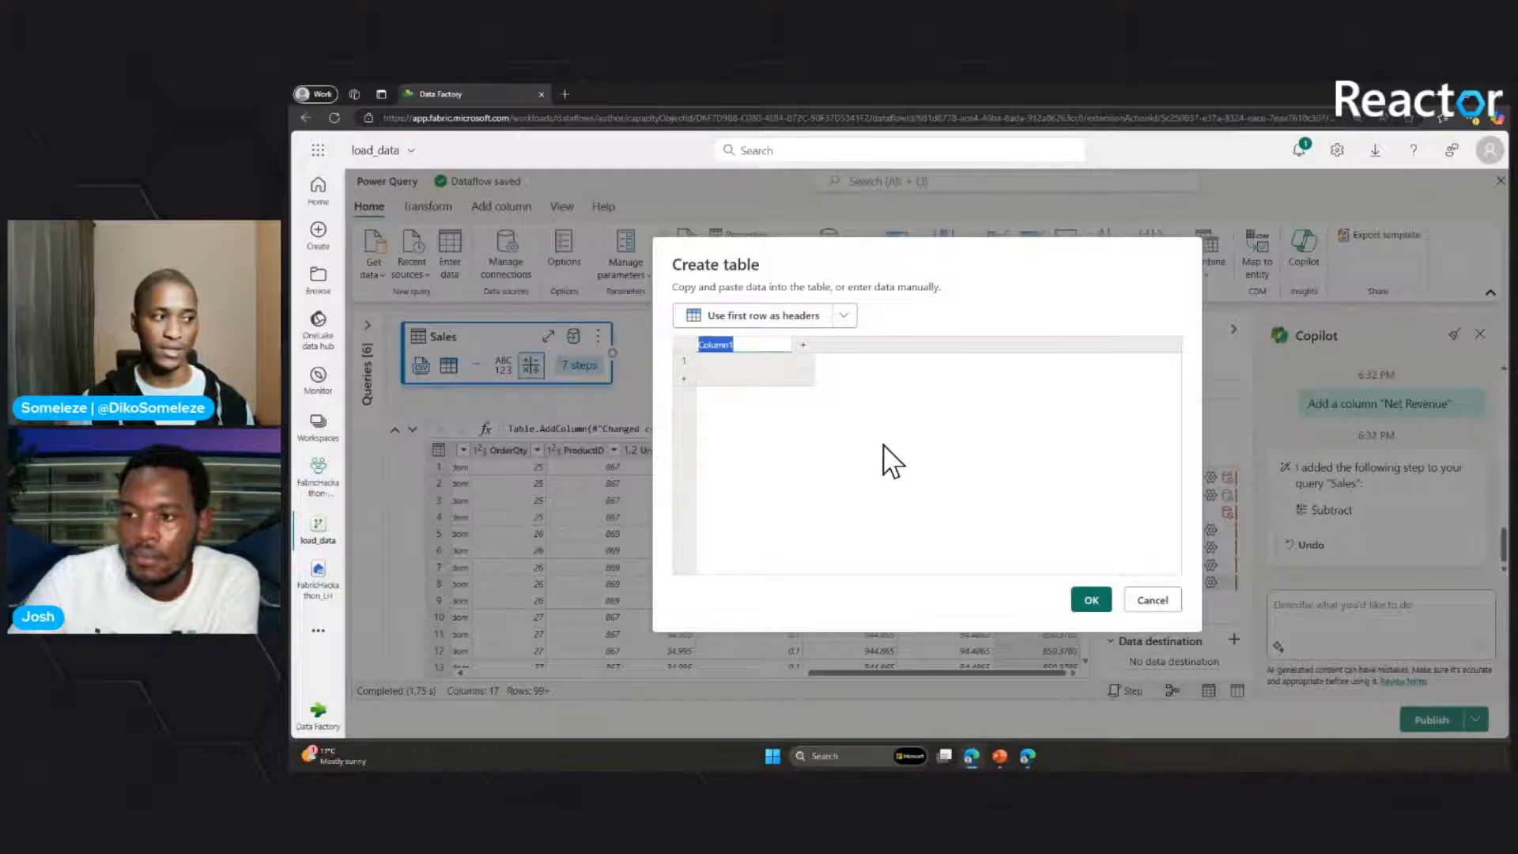
{"action": "type", "text": "Date"}
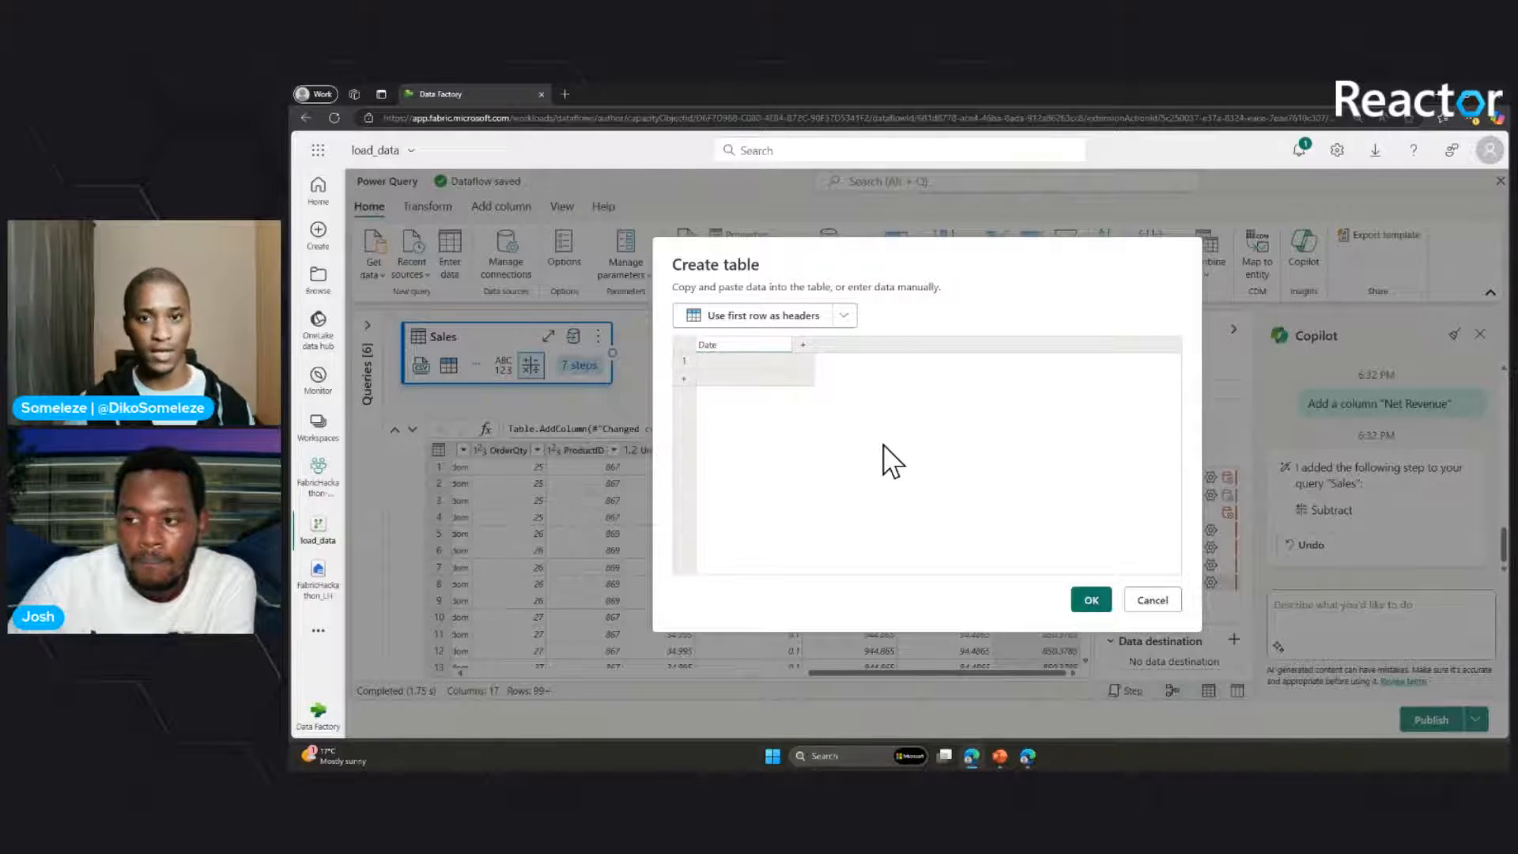
{"action": "type", "text": "Key"}
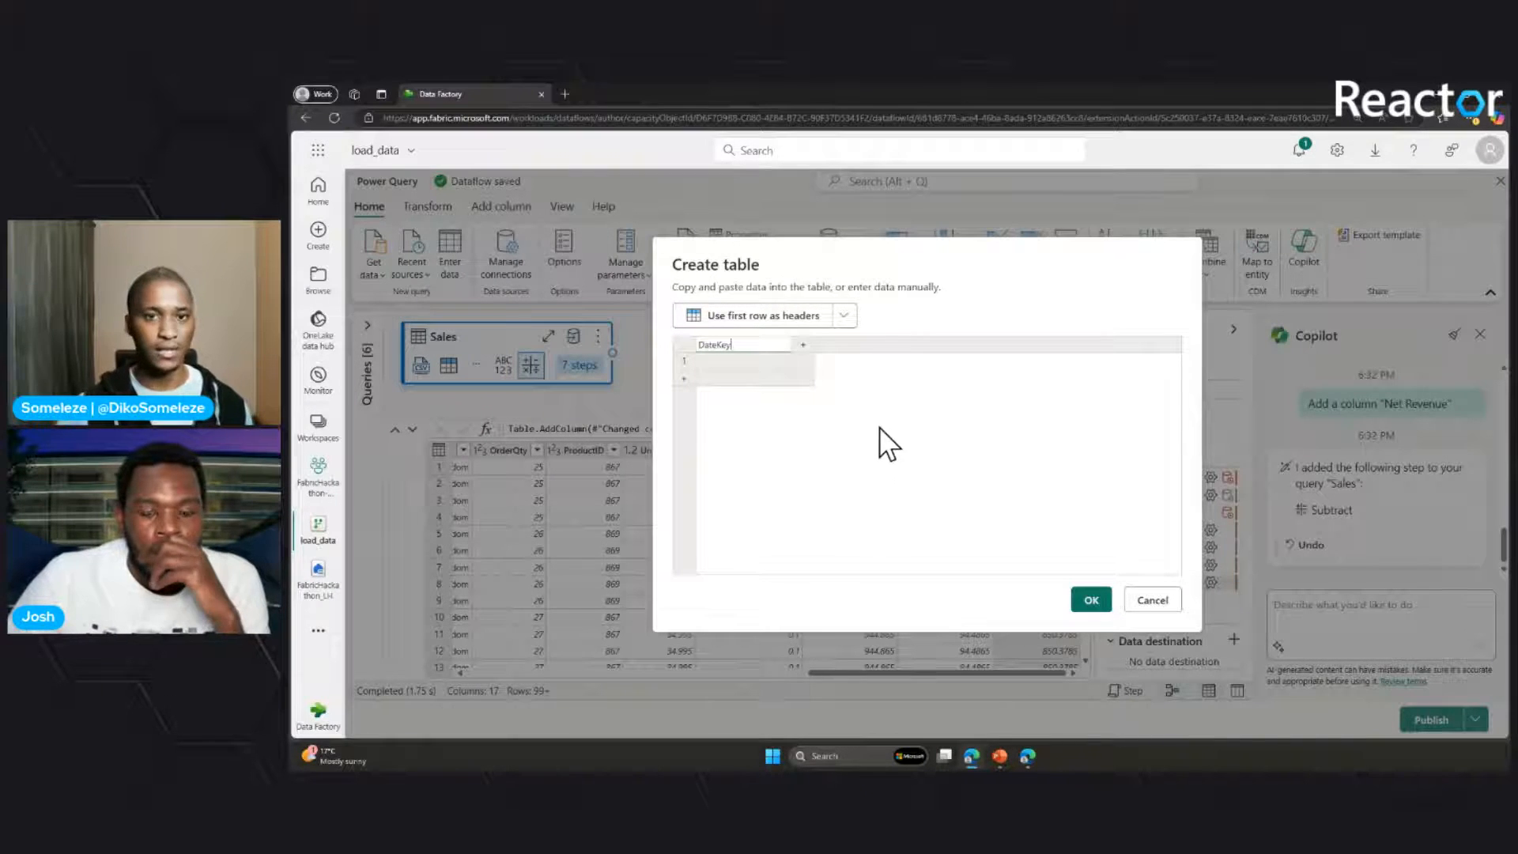
{"action": "key", "text": "Return"}
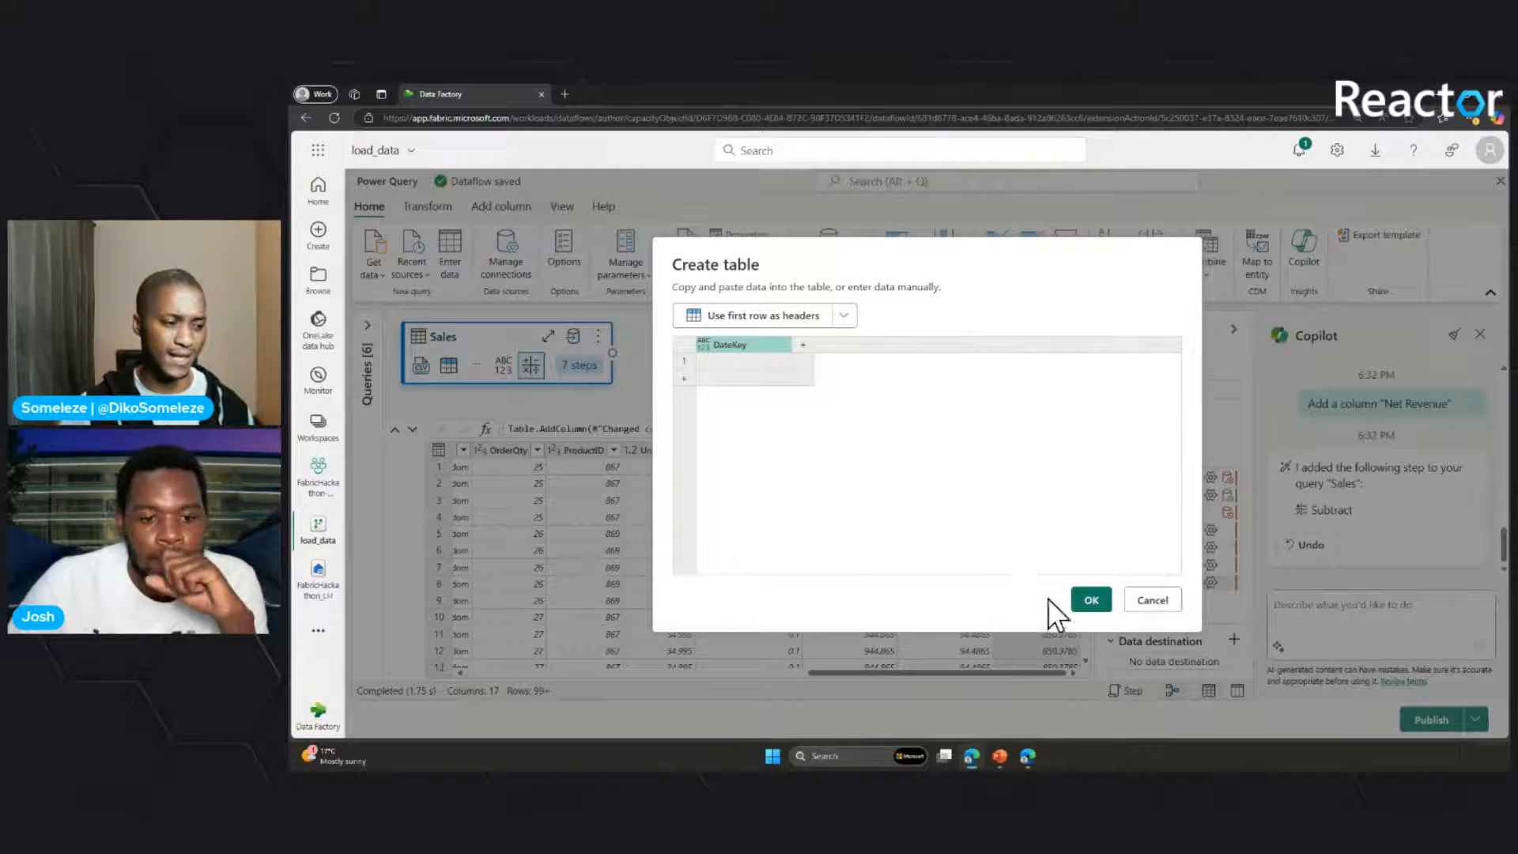
{"action": "left_click", "coordinate": [1098, 601]}
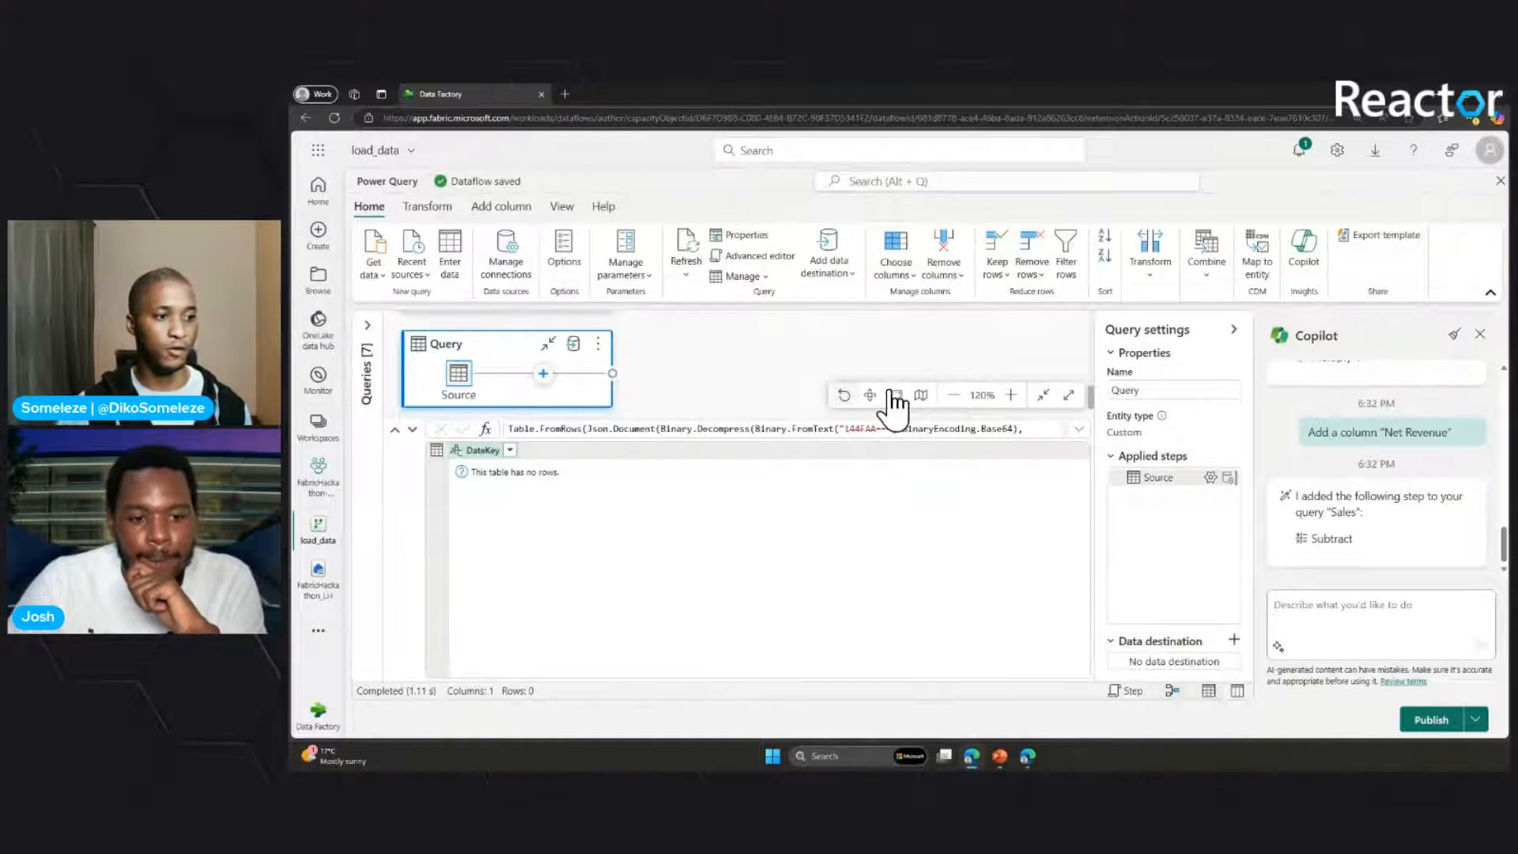
- Rename the new query that holds the DateKey column as DimDate
{"action": "double_click", "coordinate": [1114, 389]}
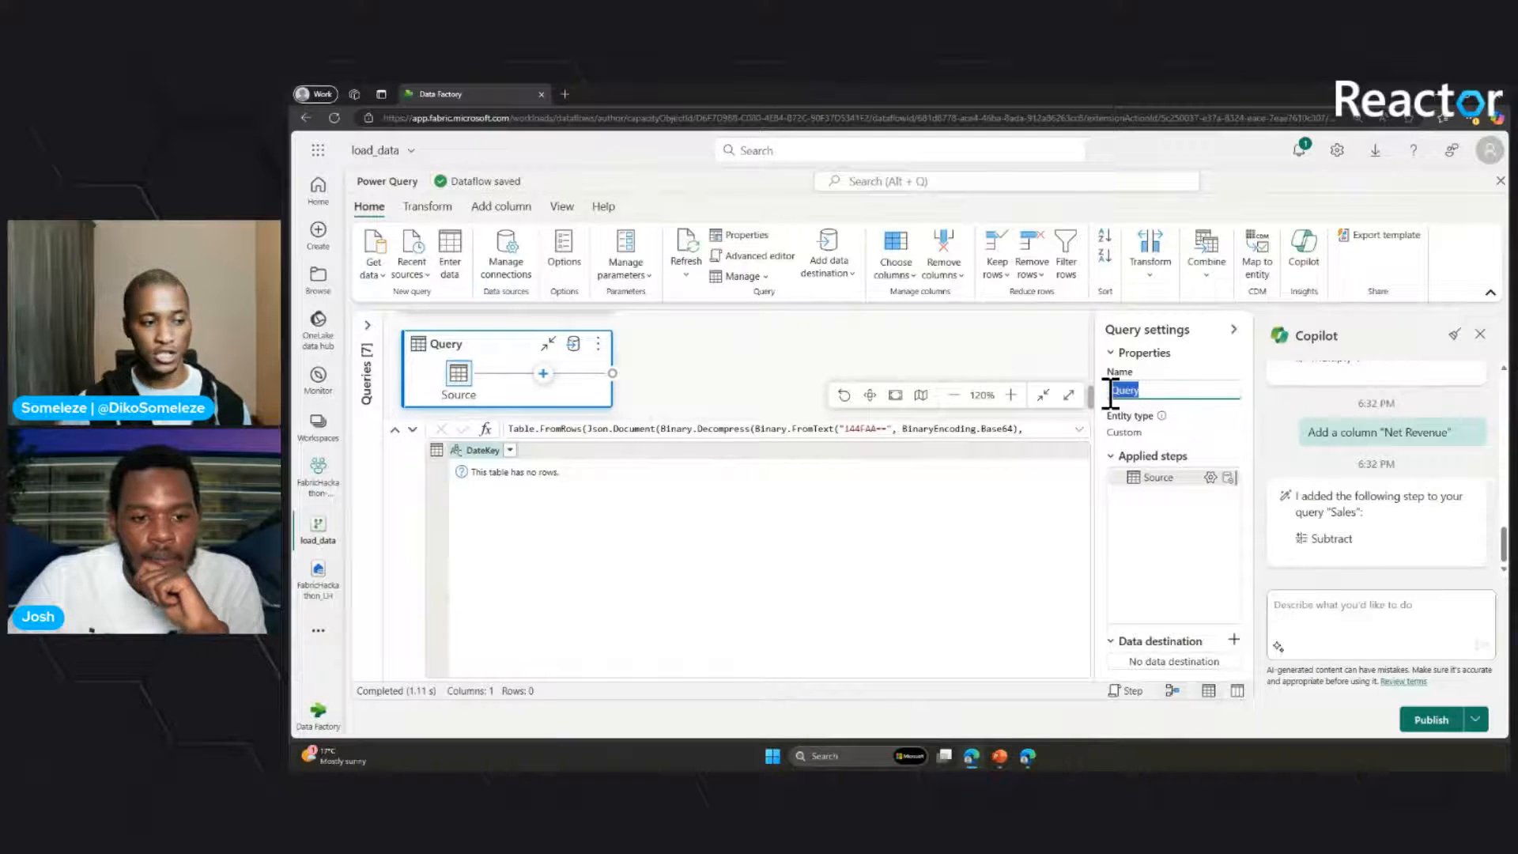
{"action": "type", "text": "DimDate"}
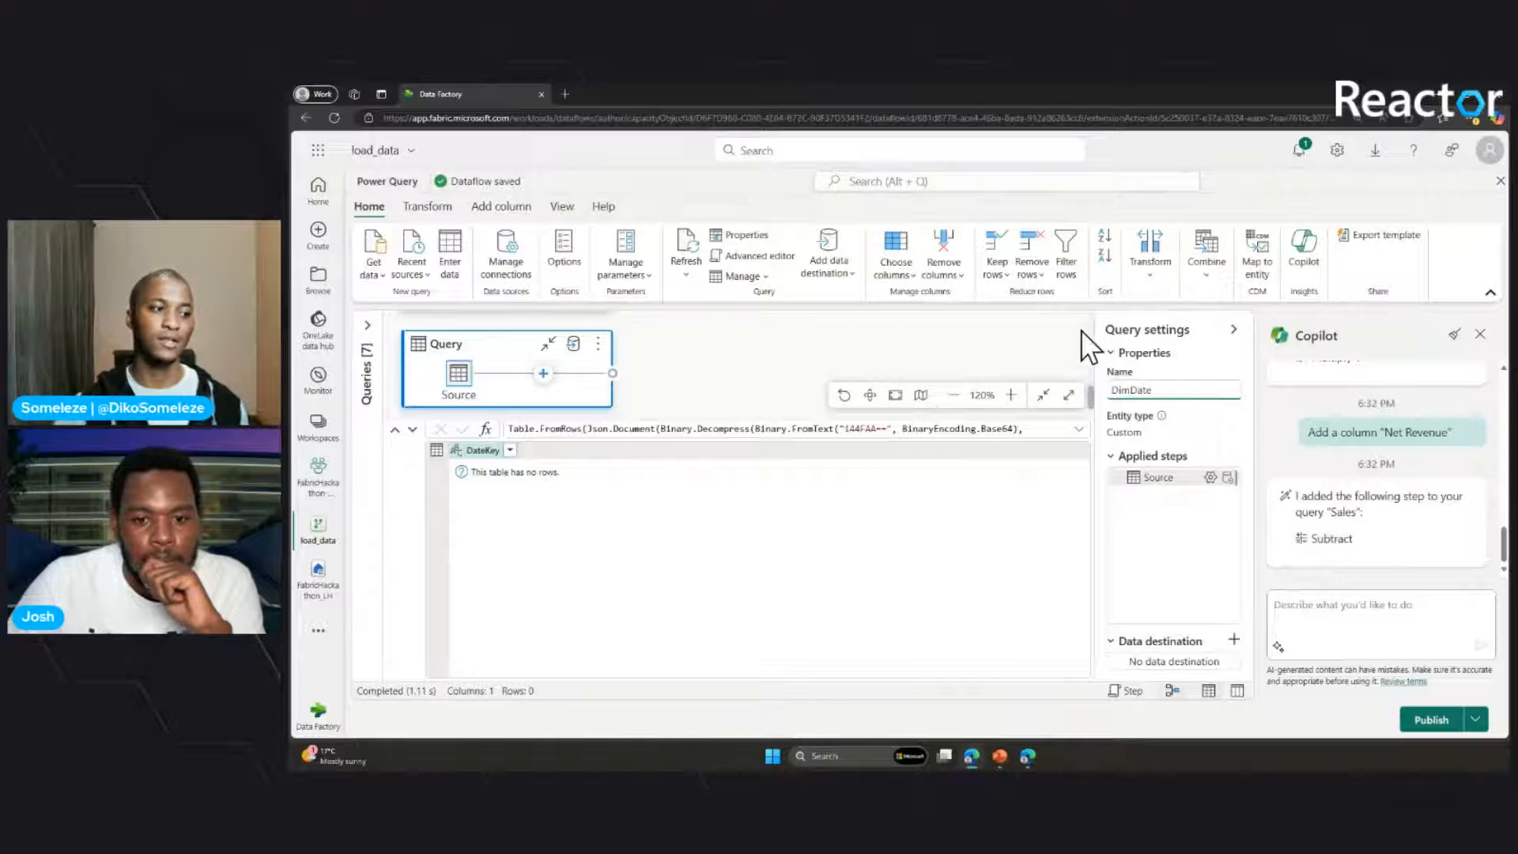
{"action": "left_click", "coordinate": [993, 343]}
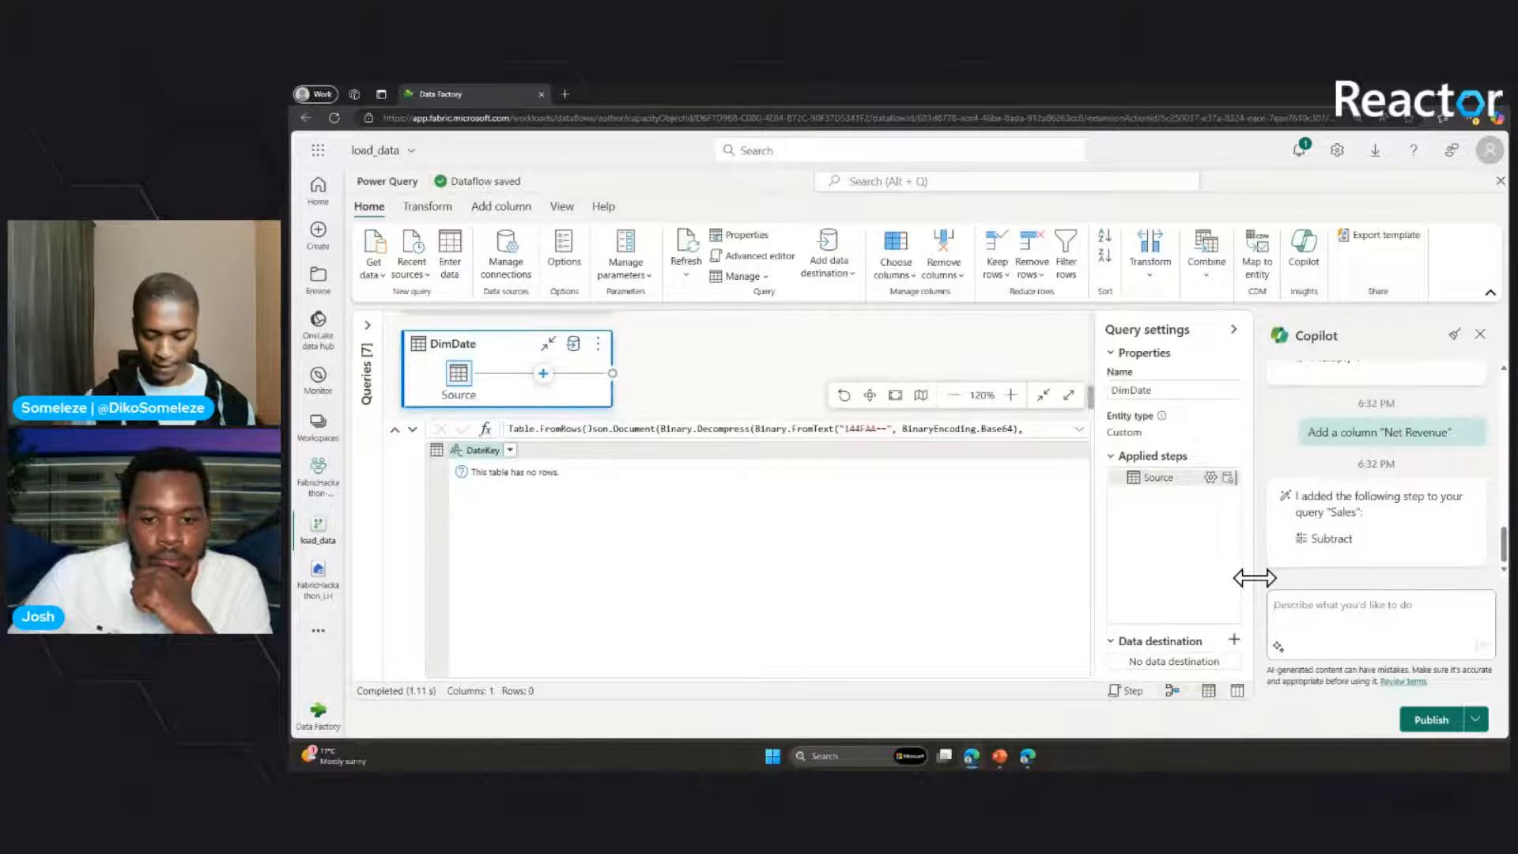
- Have Copilot fill DimDate with the prompt "Add sample data to the DateKey column with values starting from 1/1/2012 to 31/12/2013"
{"action": "type", "text": "Ad"}
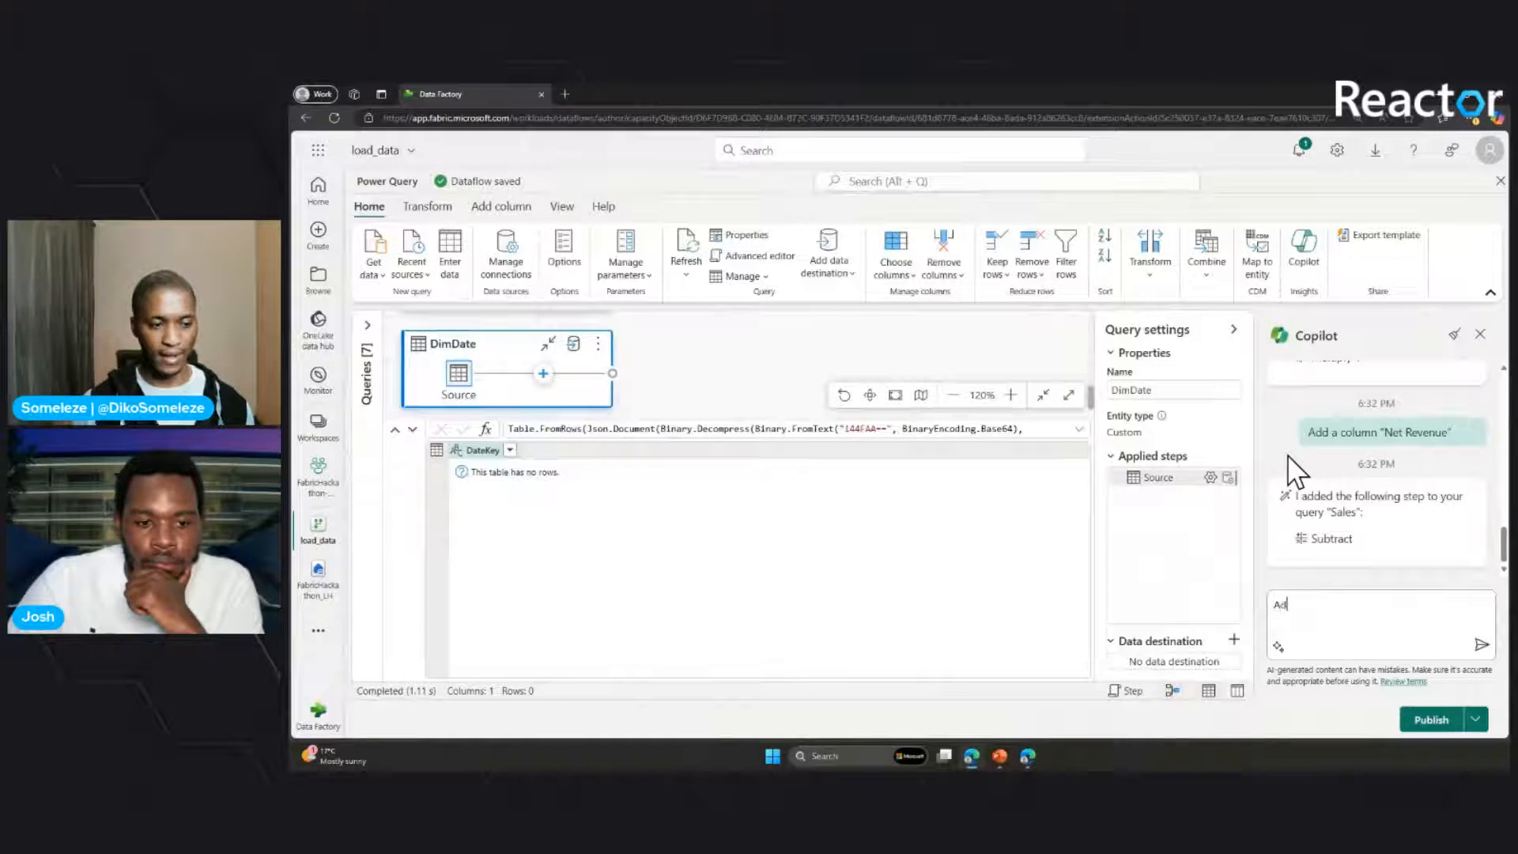
{"action": "type", "text": "d data"}
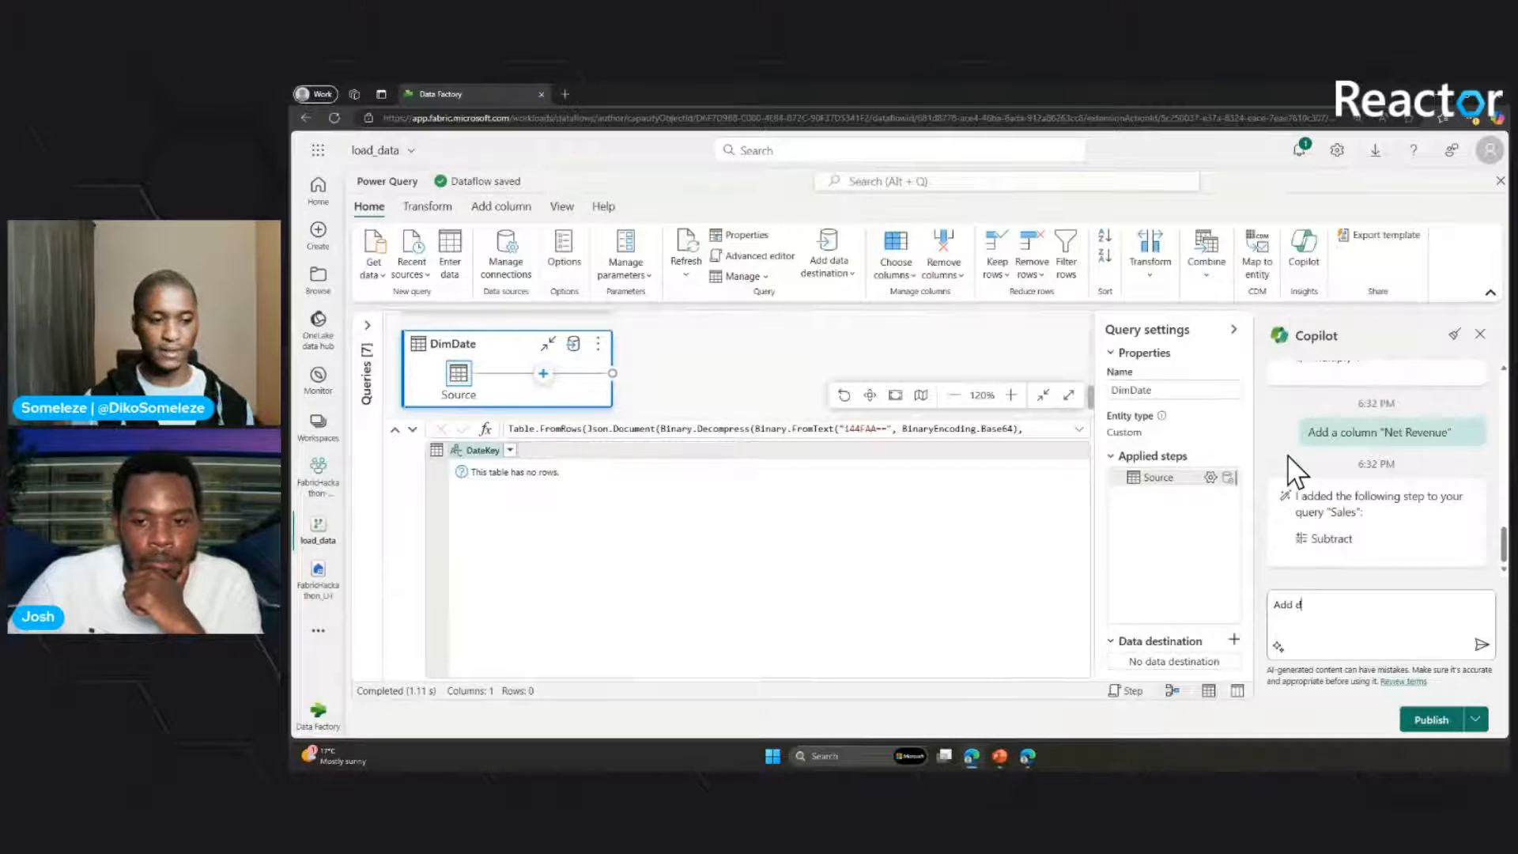
{"action": "key", "text": "BackSpace"}
{"action": "key", "text": "BackSpace"}
{"action": "key", "text": "BackSpace"}
{"action": "key", "text": "BackSpace"}
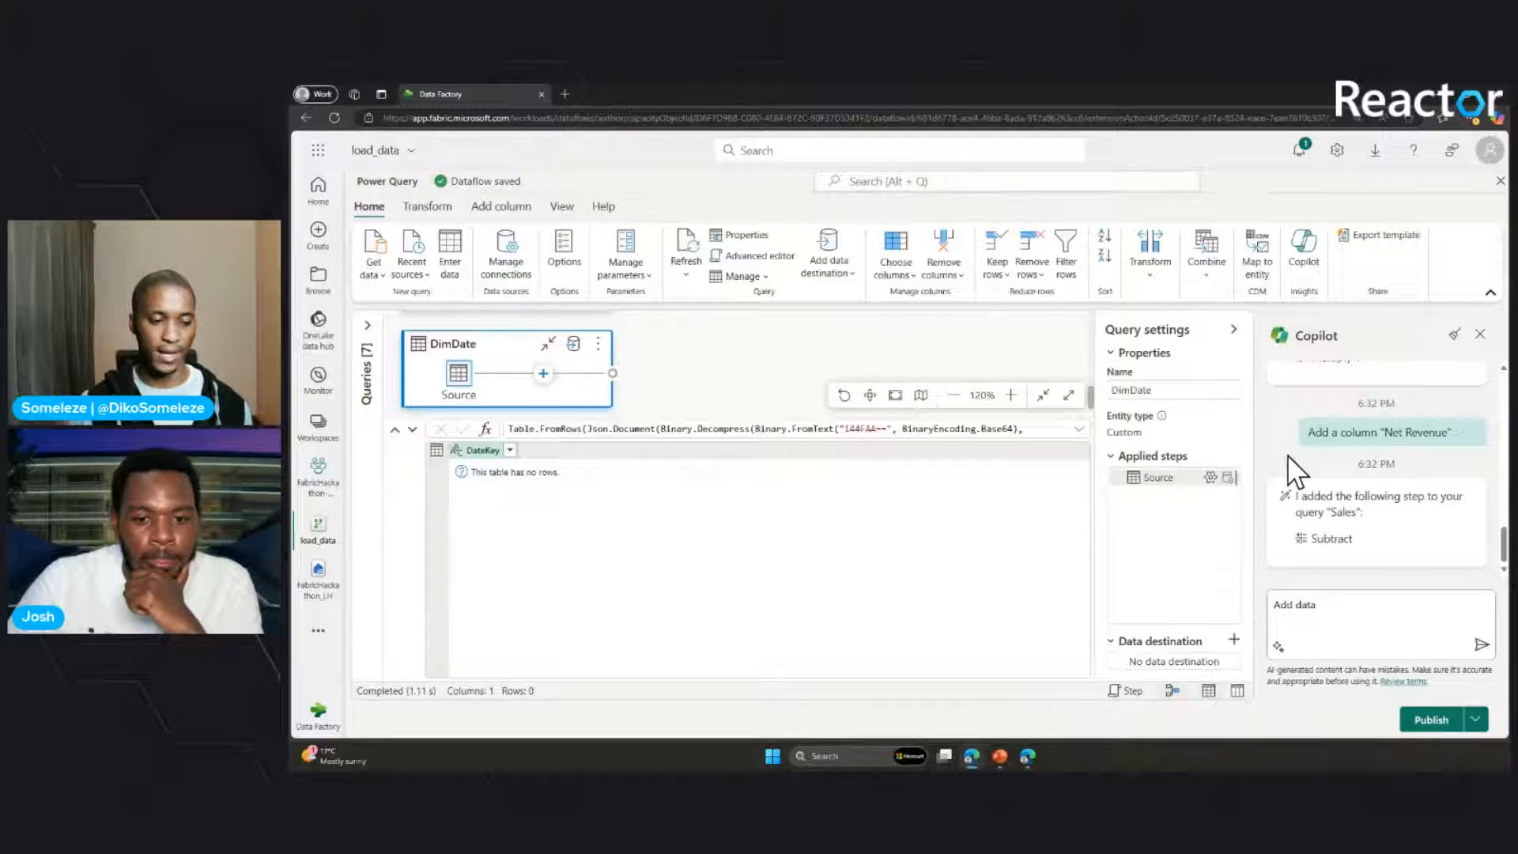
{"action": "type", "text": "sample"}
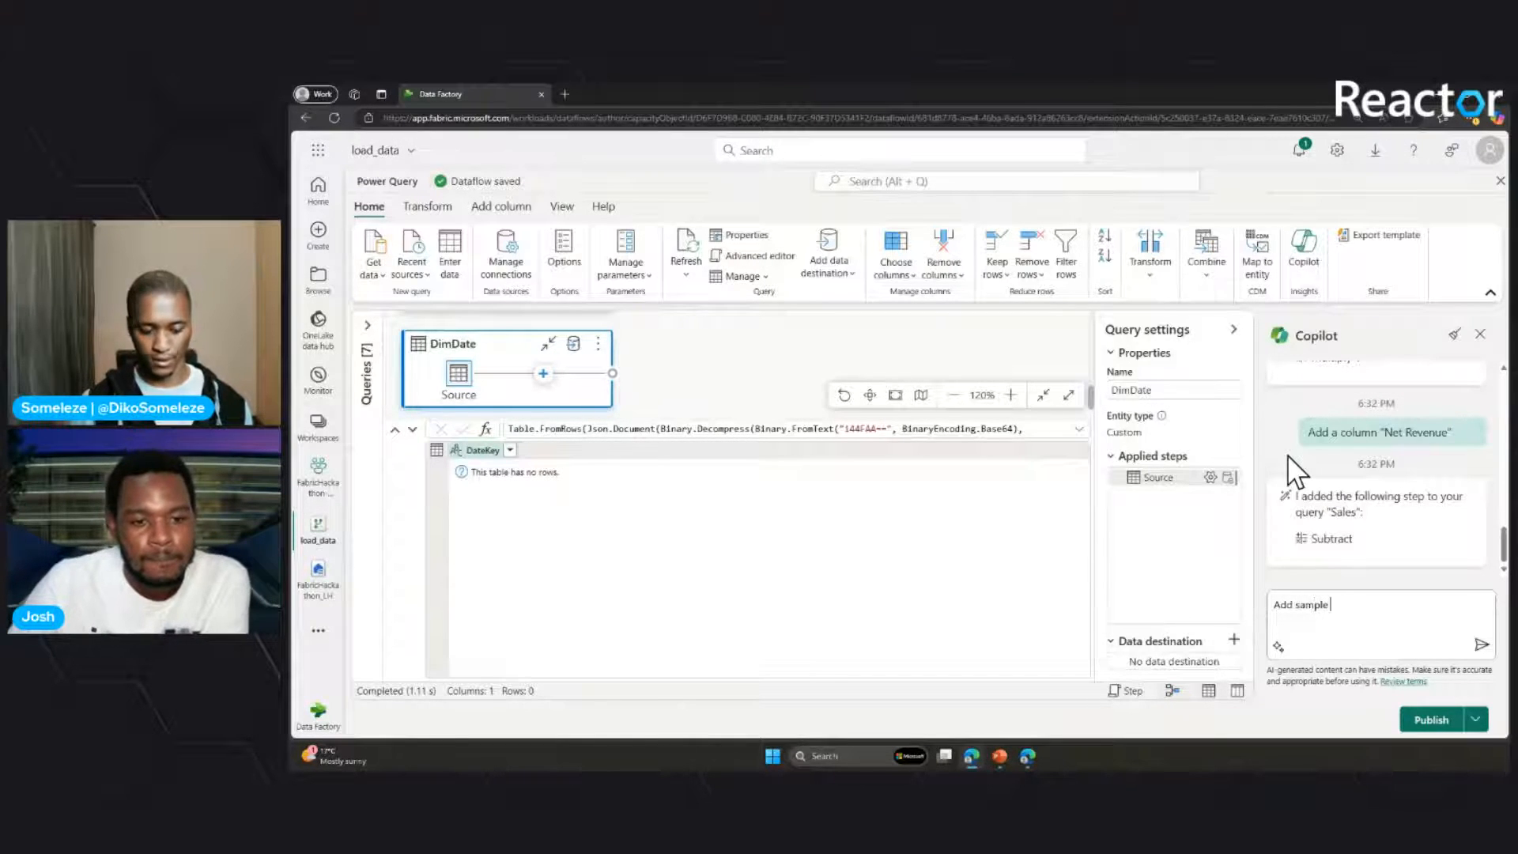
{"action": "type", "text": " data to "}
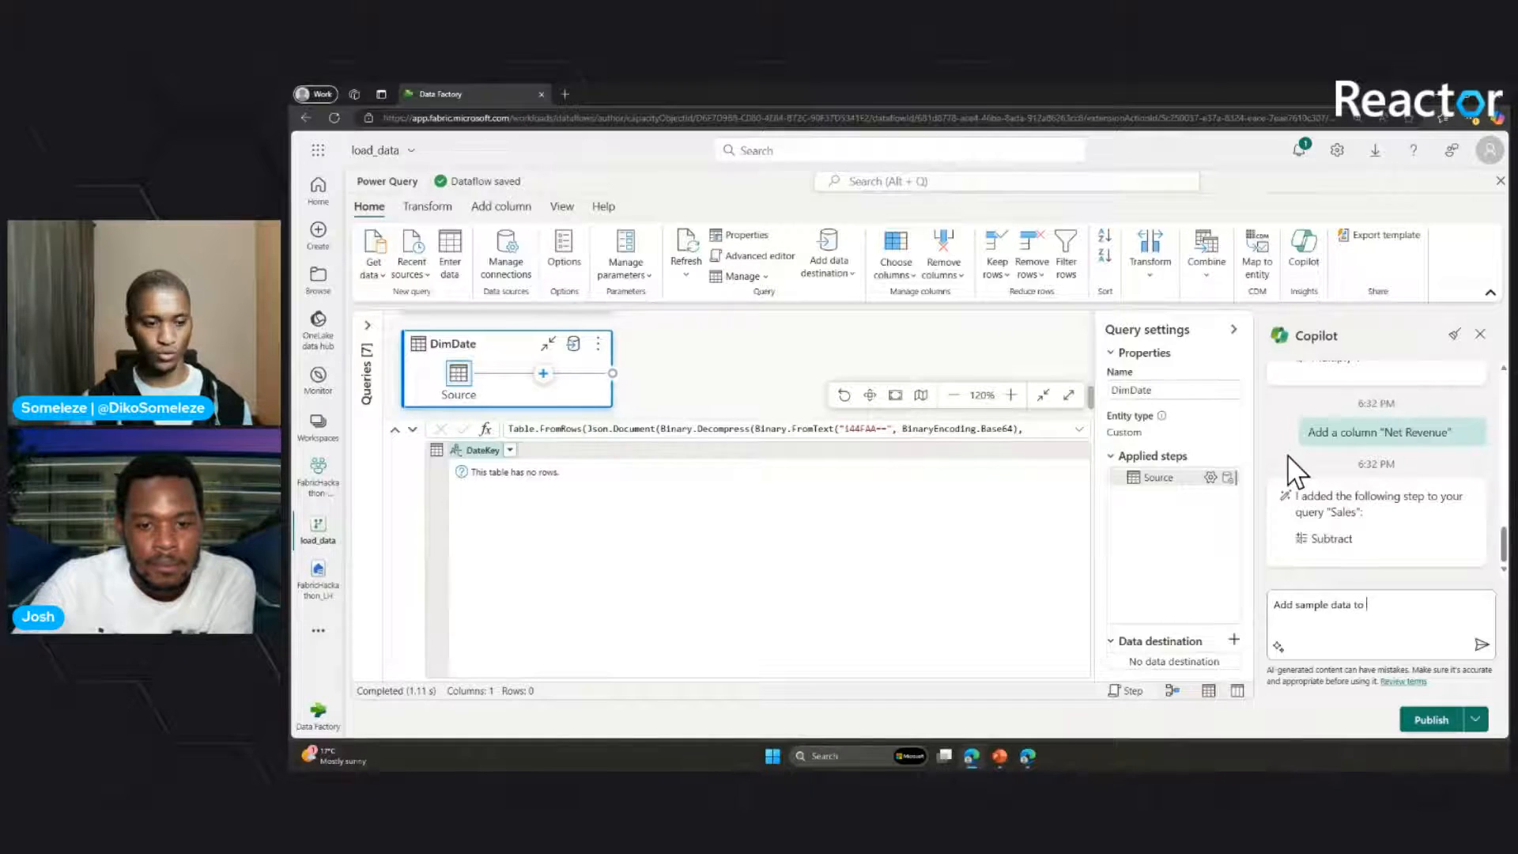
{"action": "type", "text": "the Dat"}
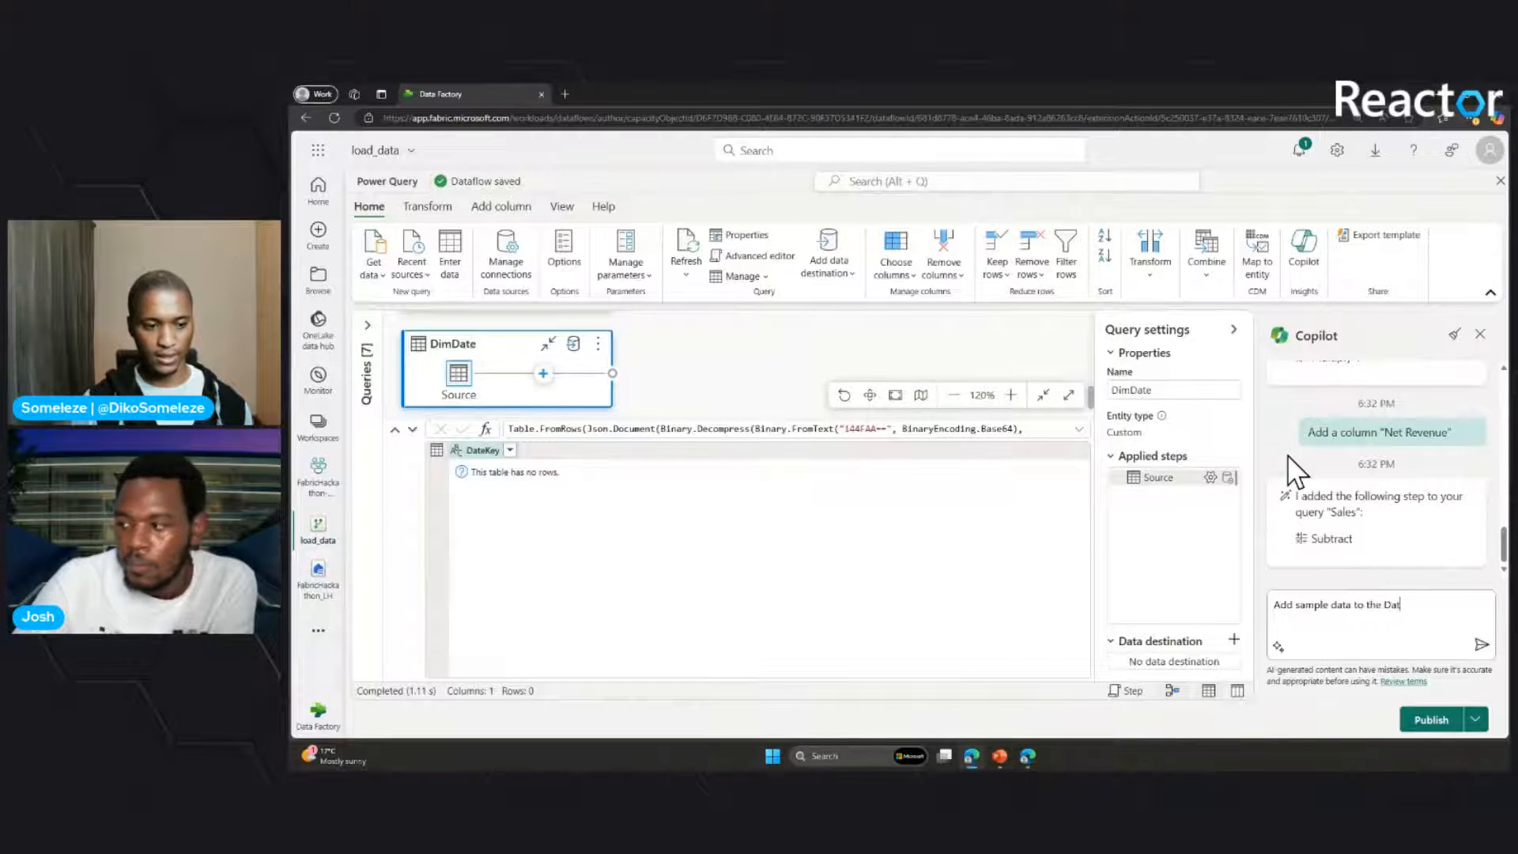
{"action": "type", "text": "eKEy"}
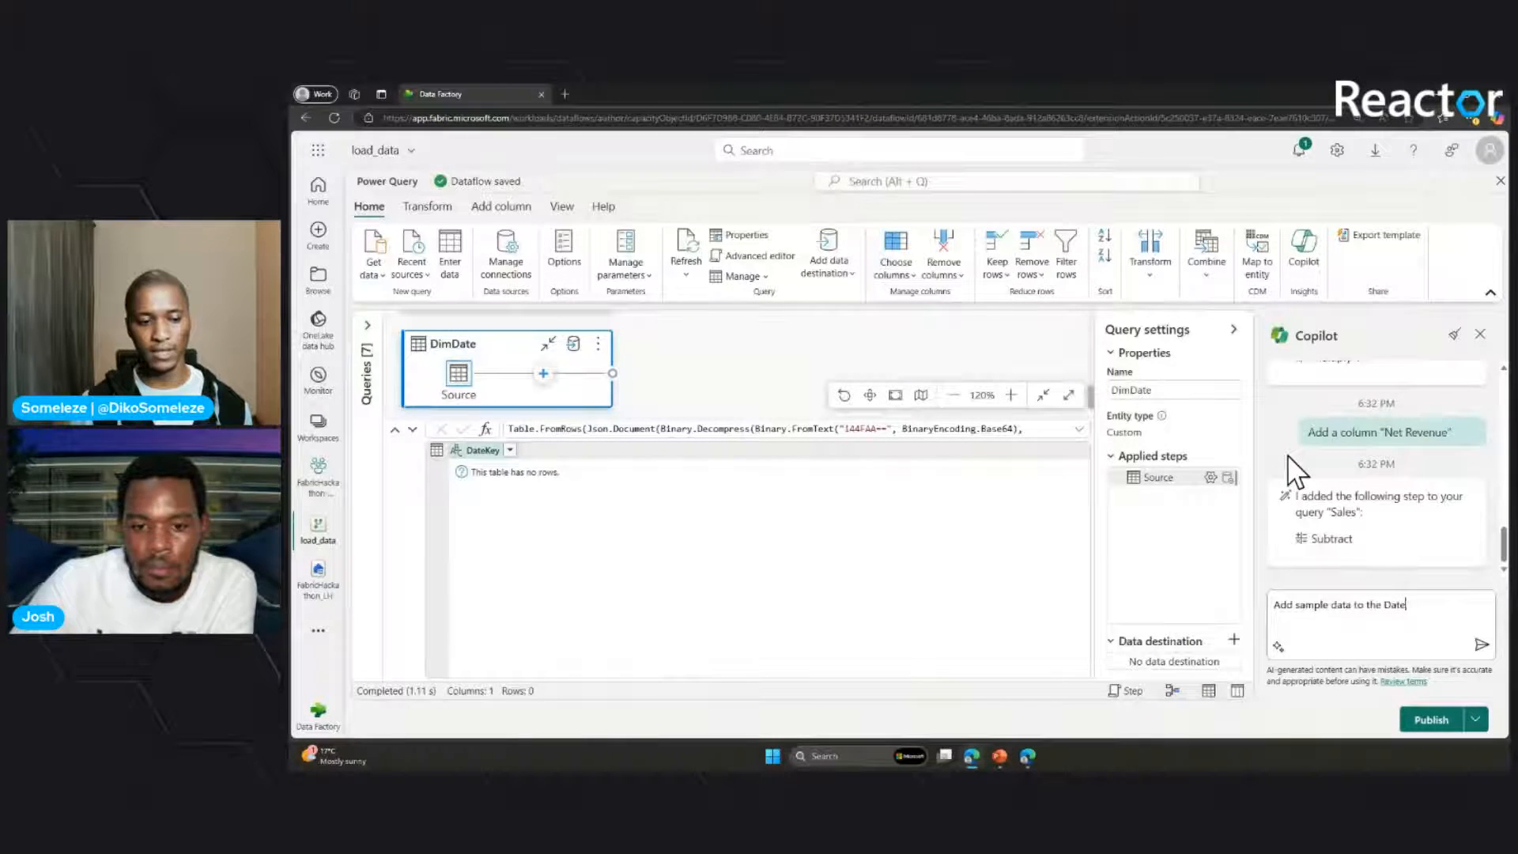
{"action": "key", "text": "BackSpace"}
{"action": "key", "text": "BackSpace"}
{"action": "type", "text": "ey"}
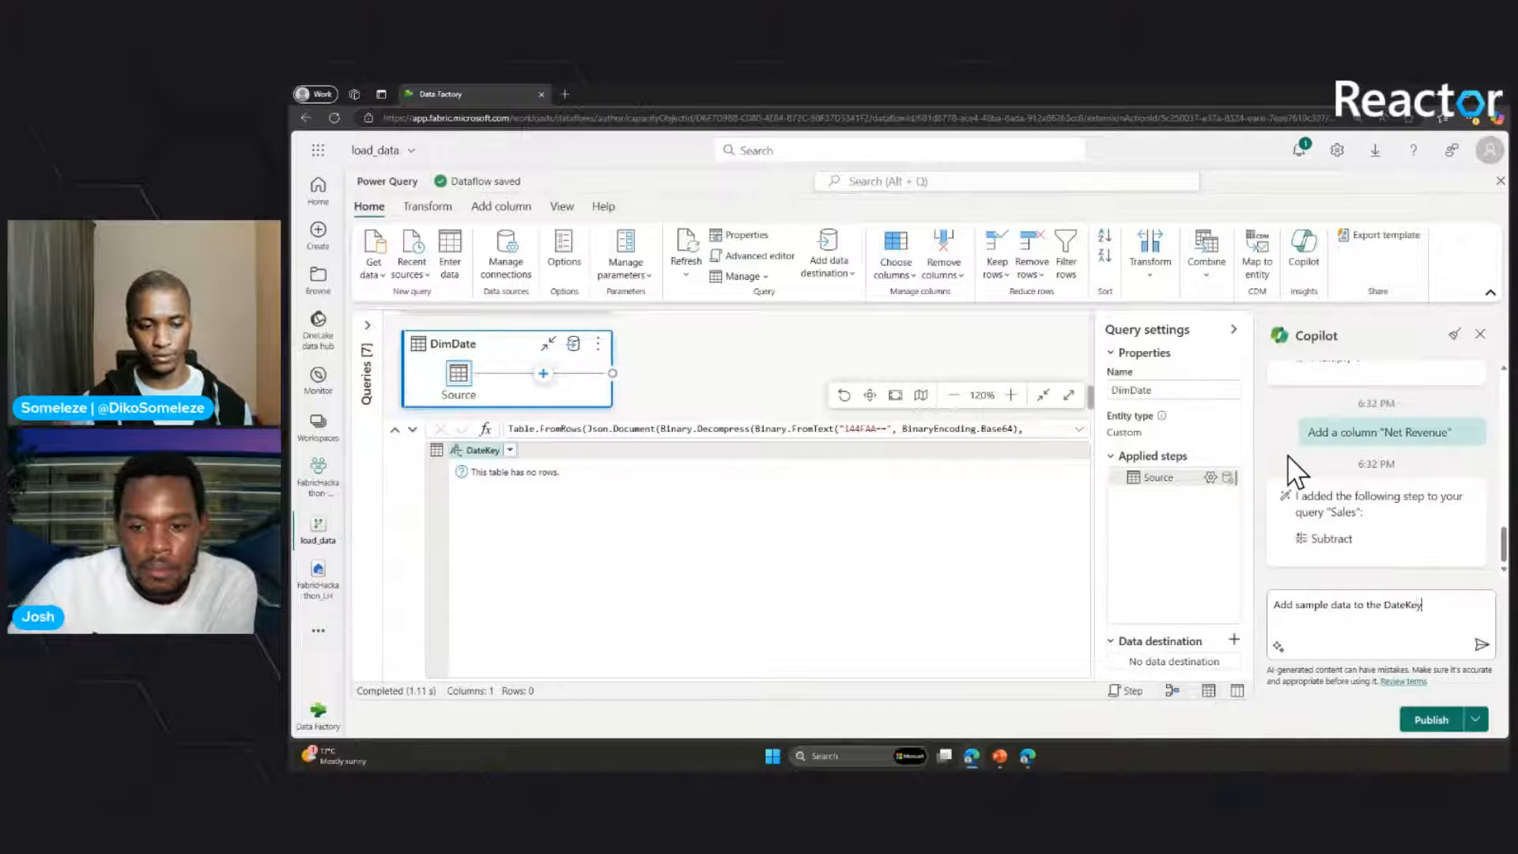
{"action": "type", "text": " column"}
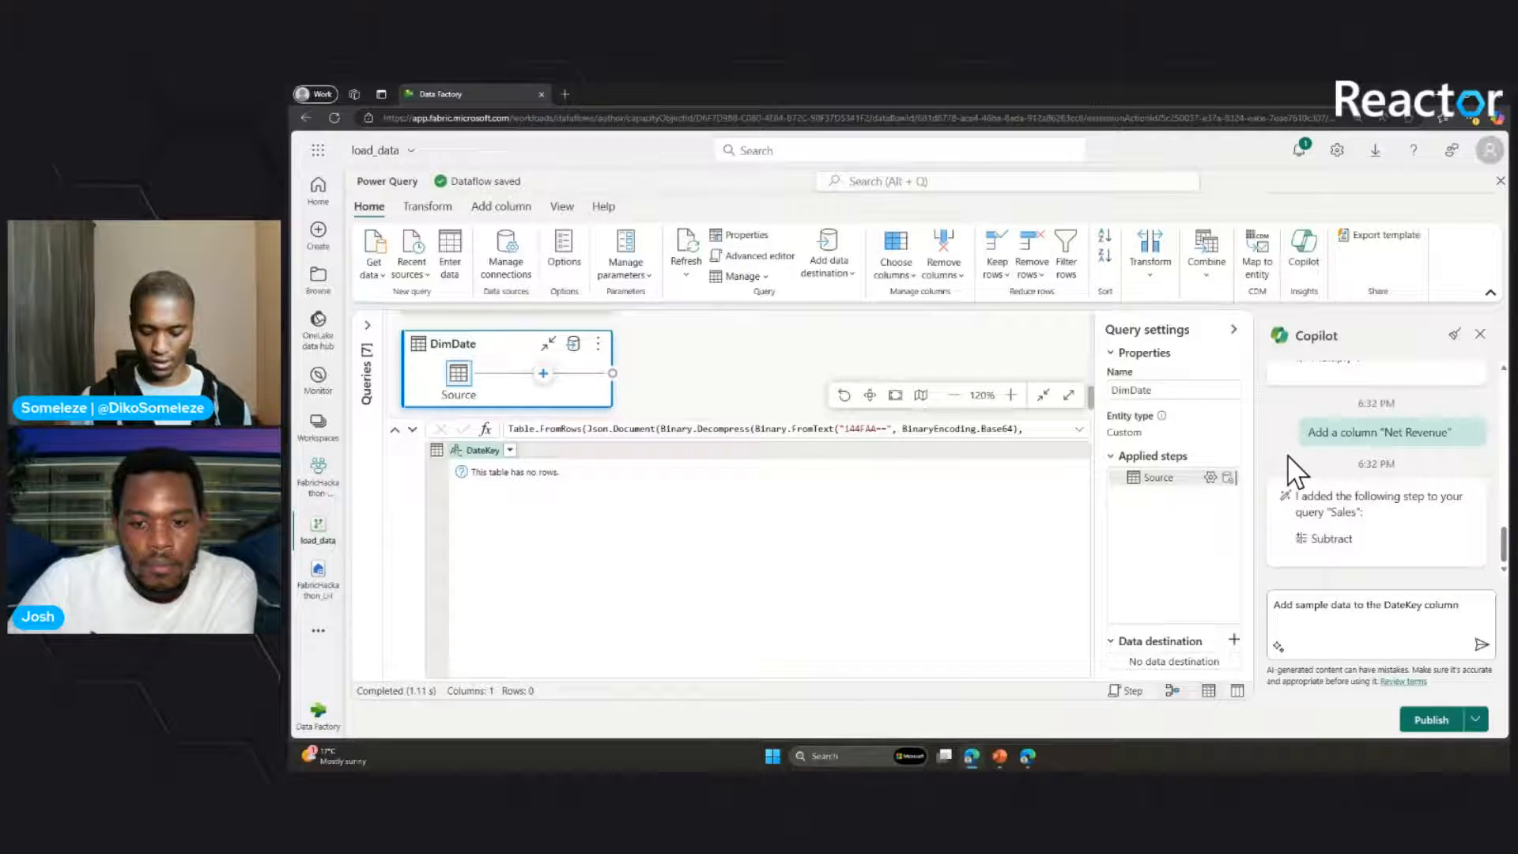
{"action": "type", "text": " wi"}
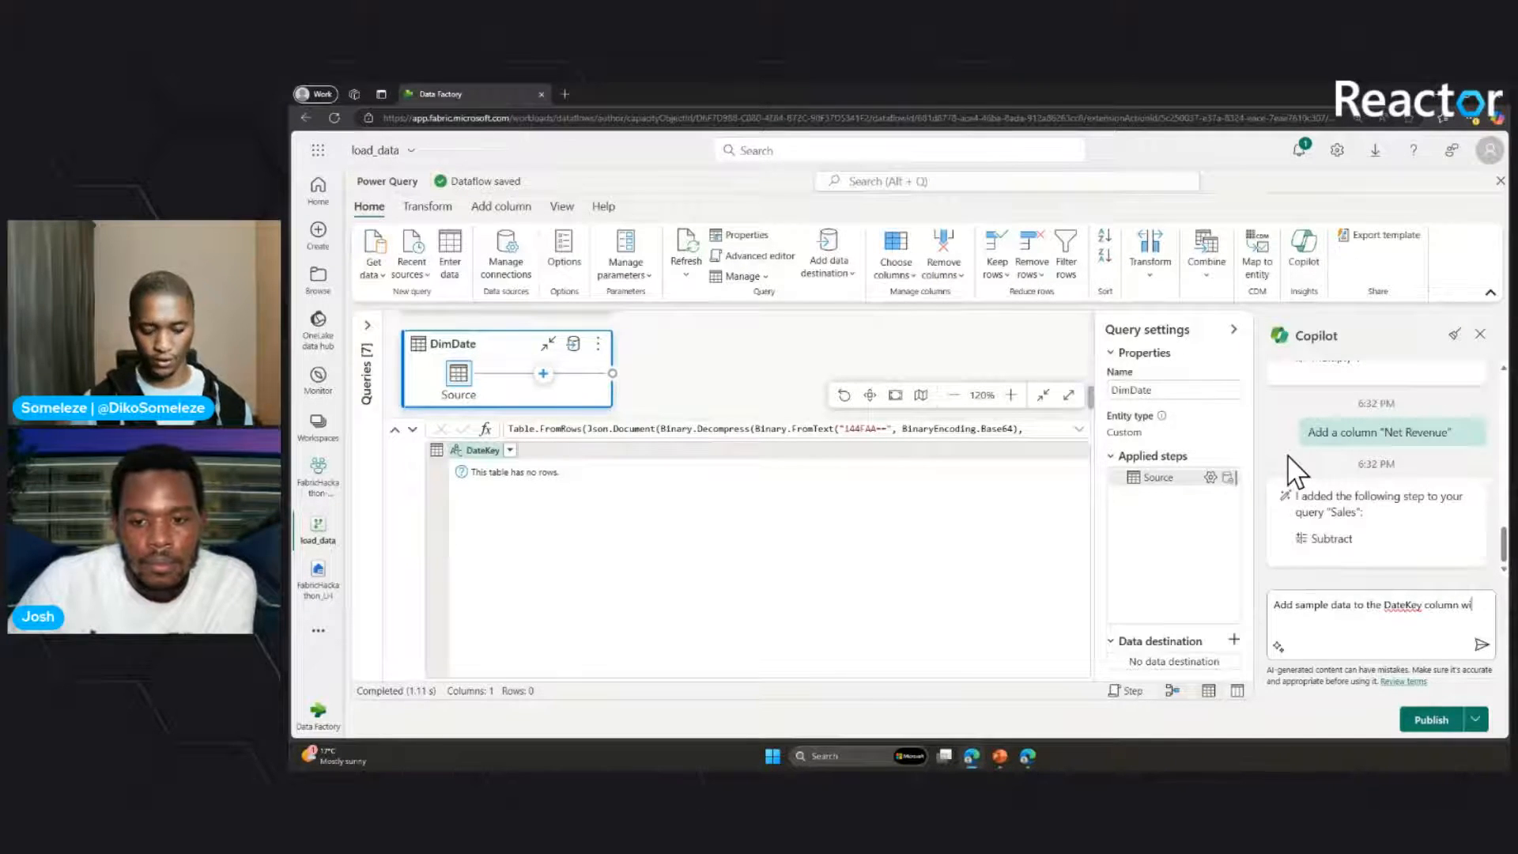
{"action": "type", "text": "th values "}
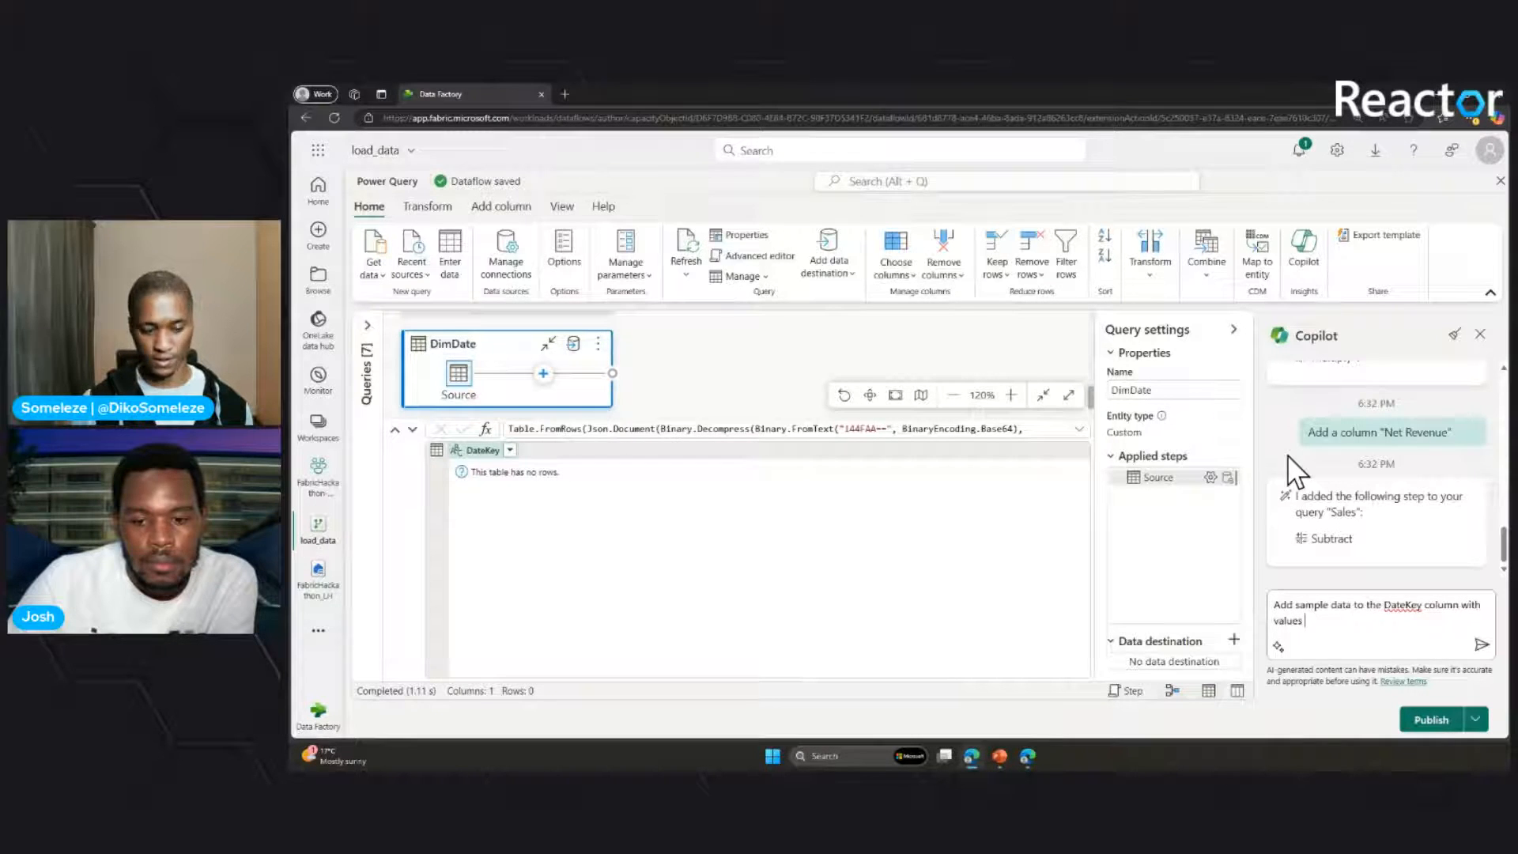
{"action": "type", "text": "startin"}
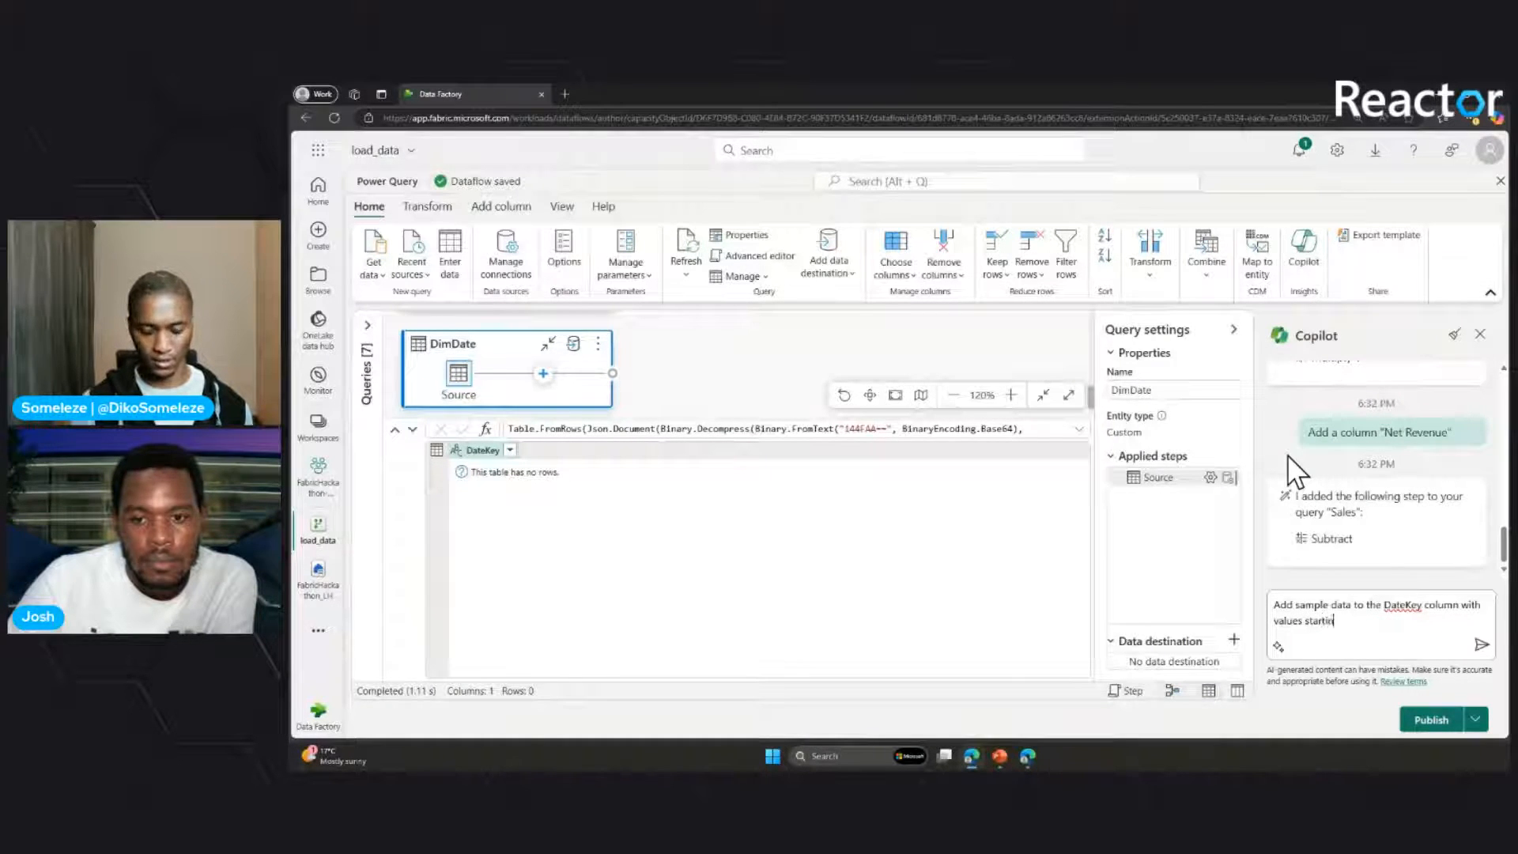
{"action": "type", "text": "g from"}
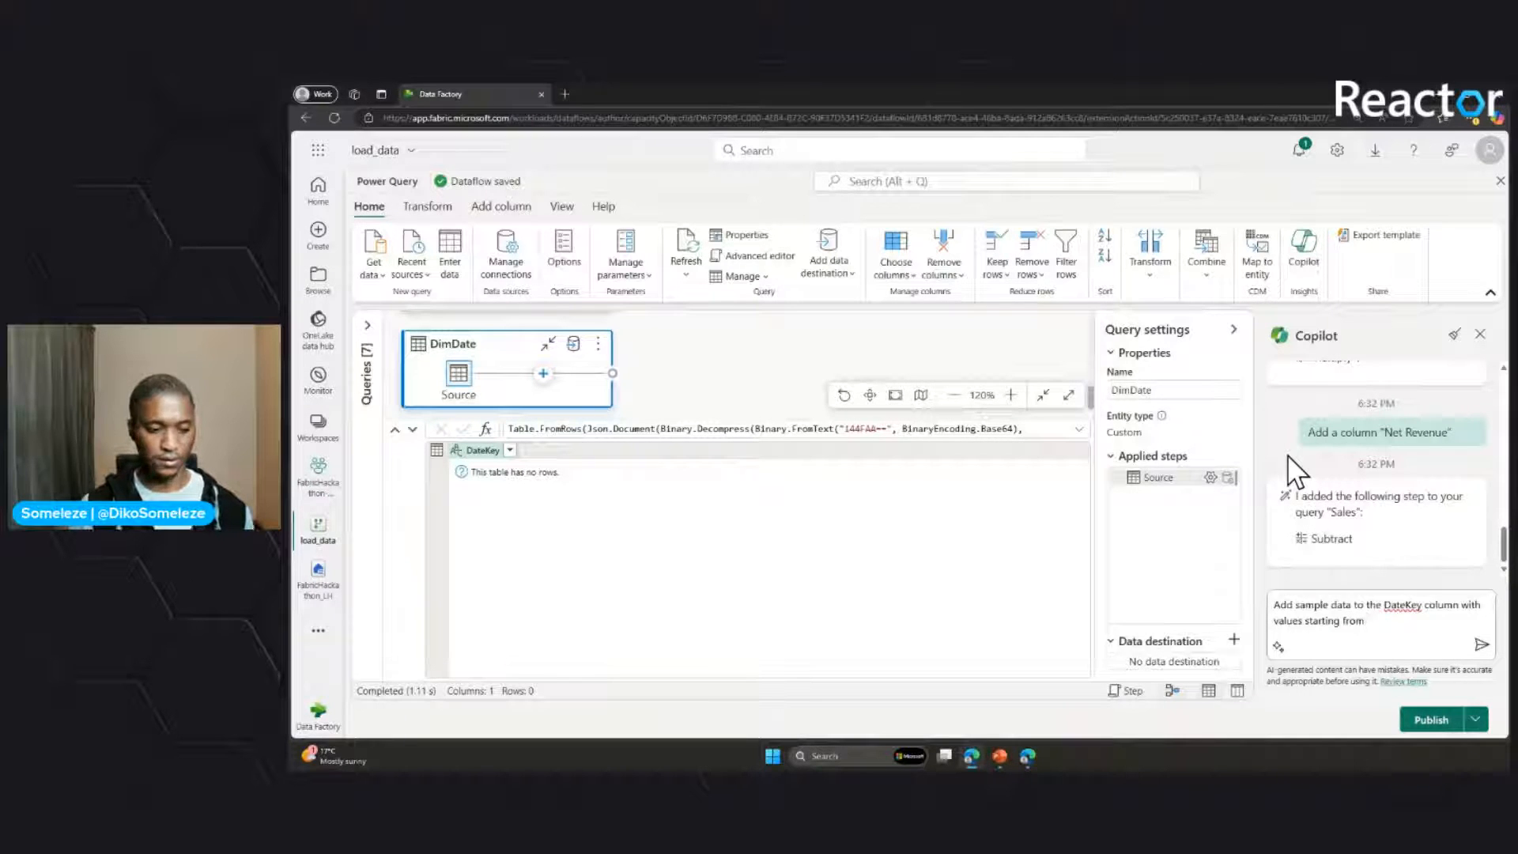
{"action": "type", "text": " 1"}
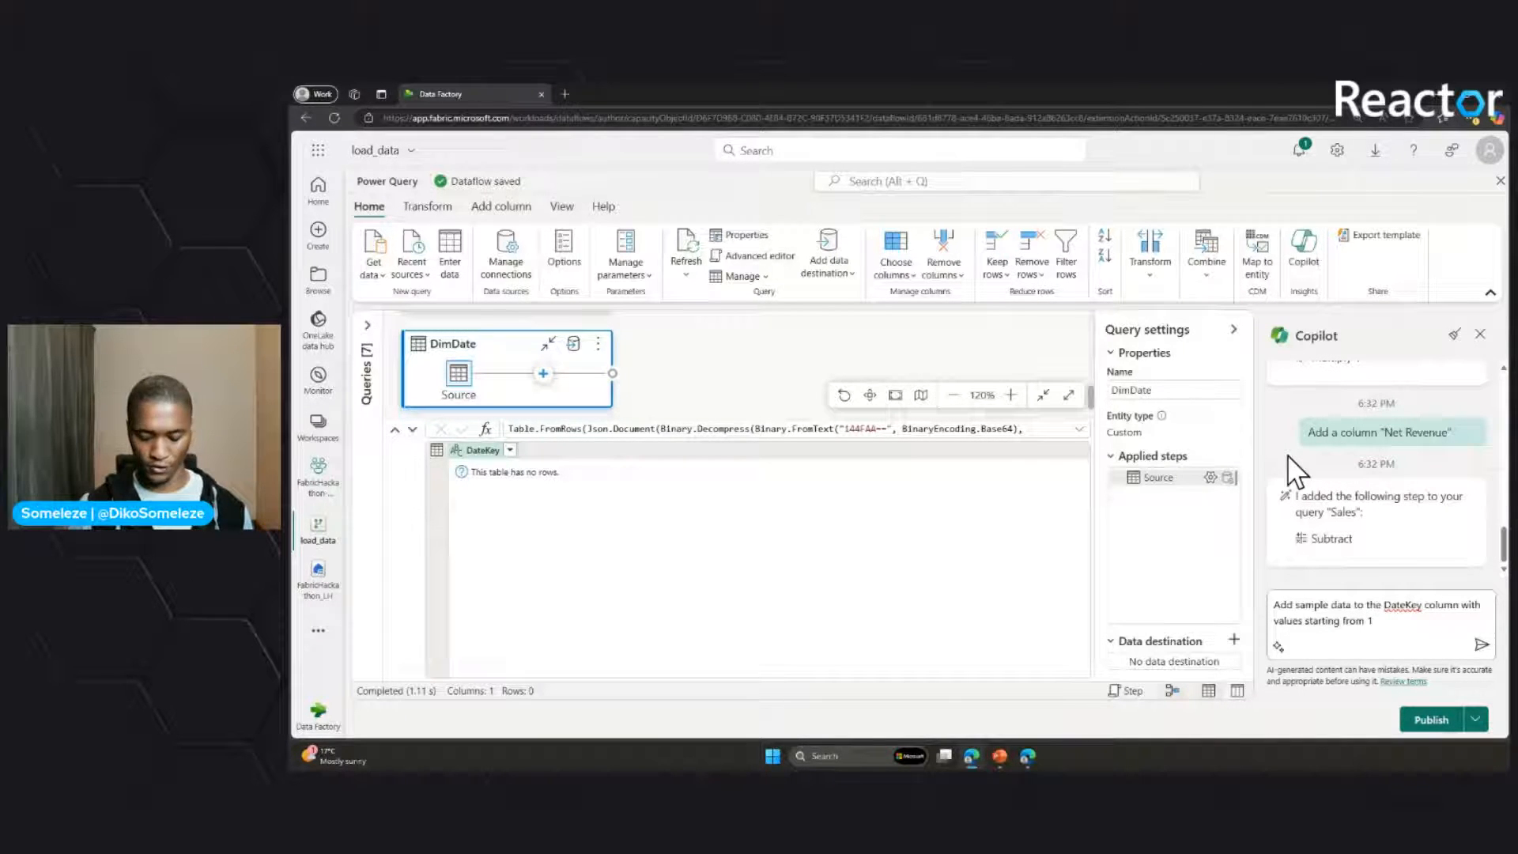
{"action": "type", "text": "/1/"}
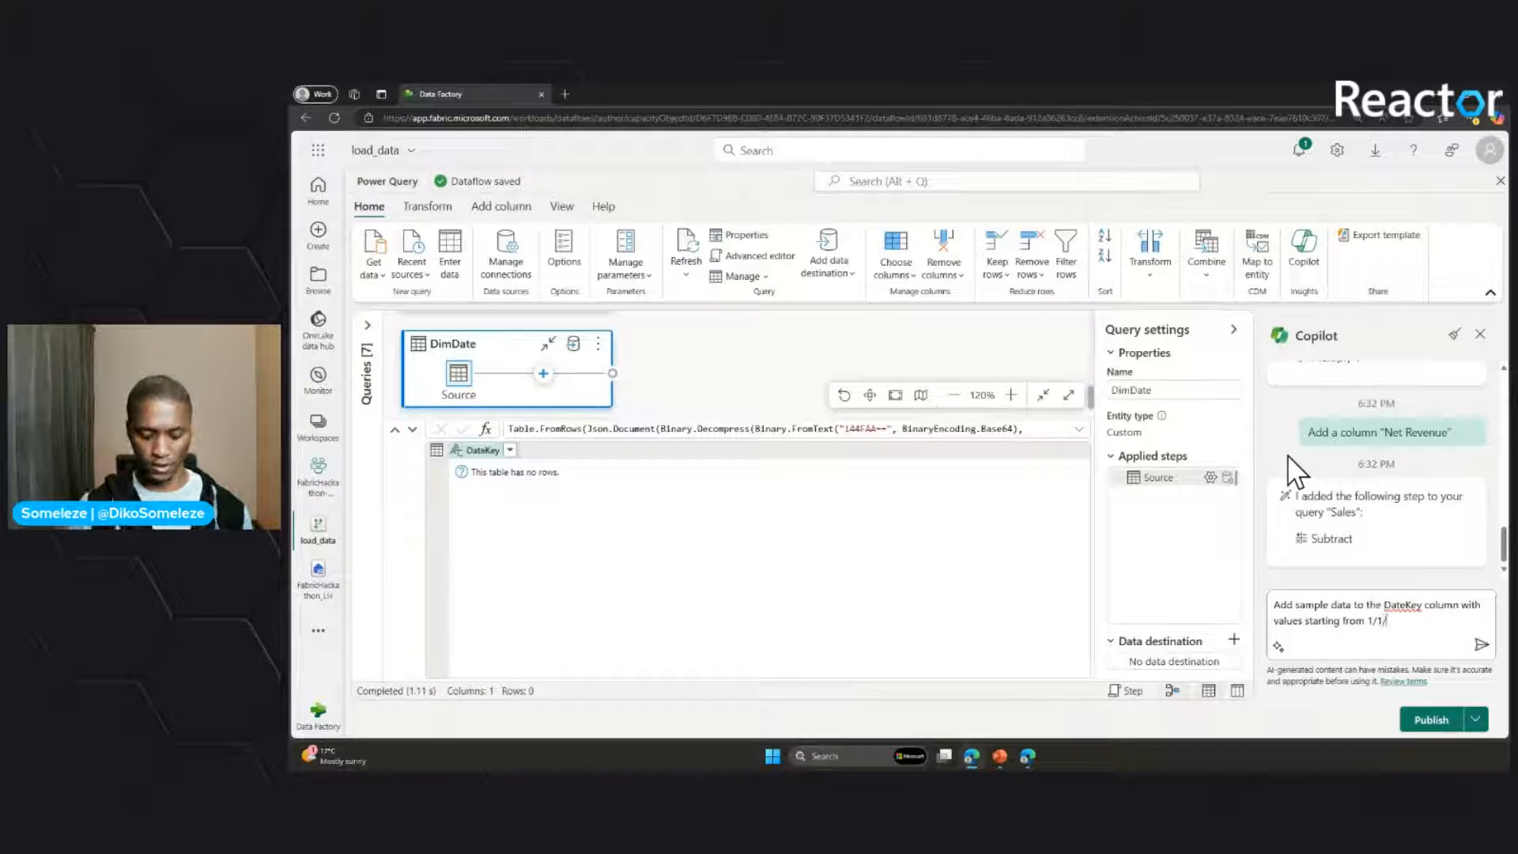
{"action": "type", "text": "2012"}
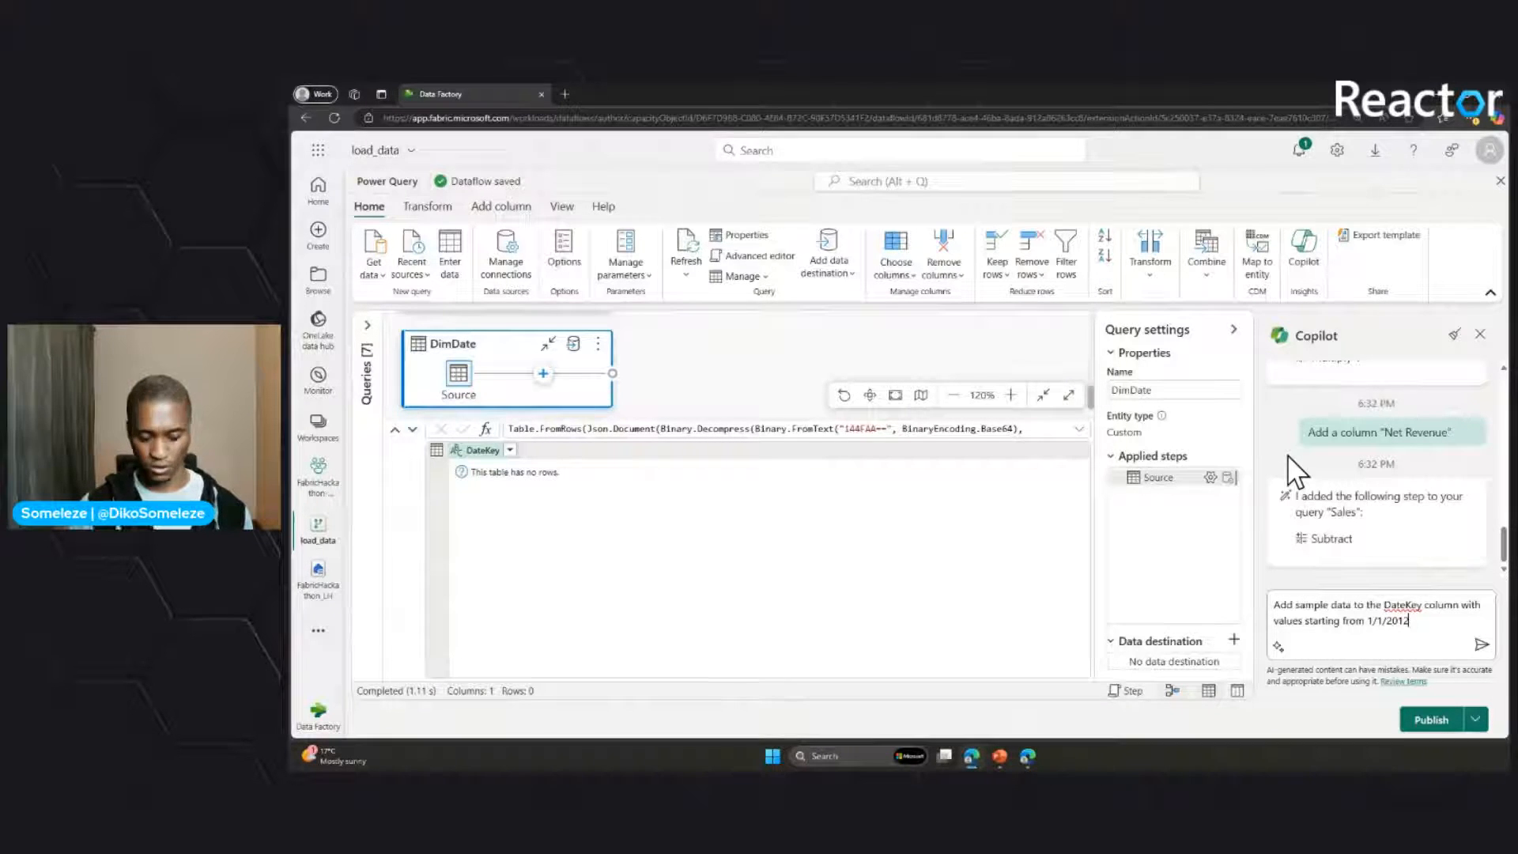
{"action": "type", "text": " to"}
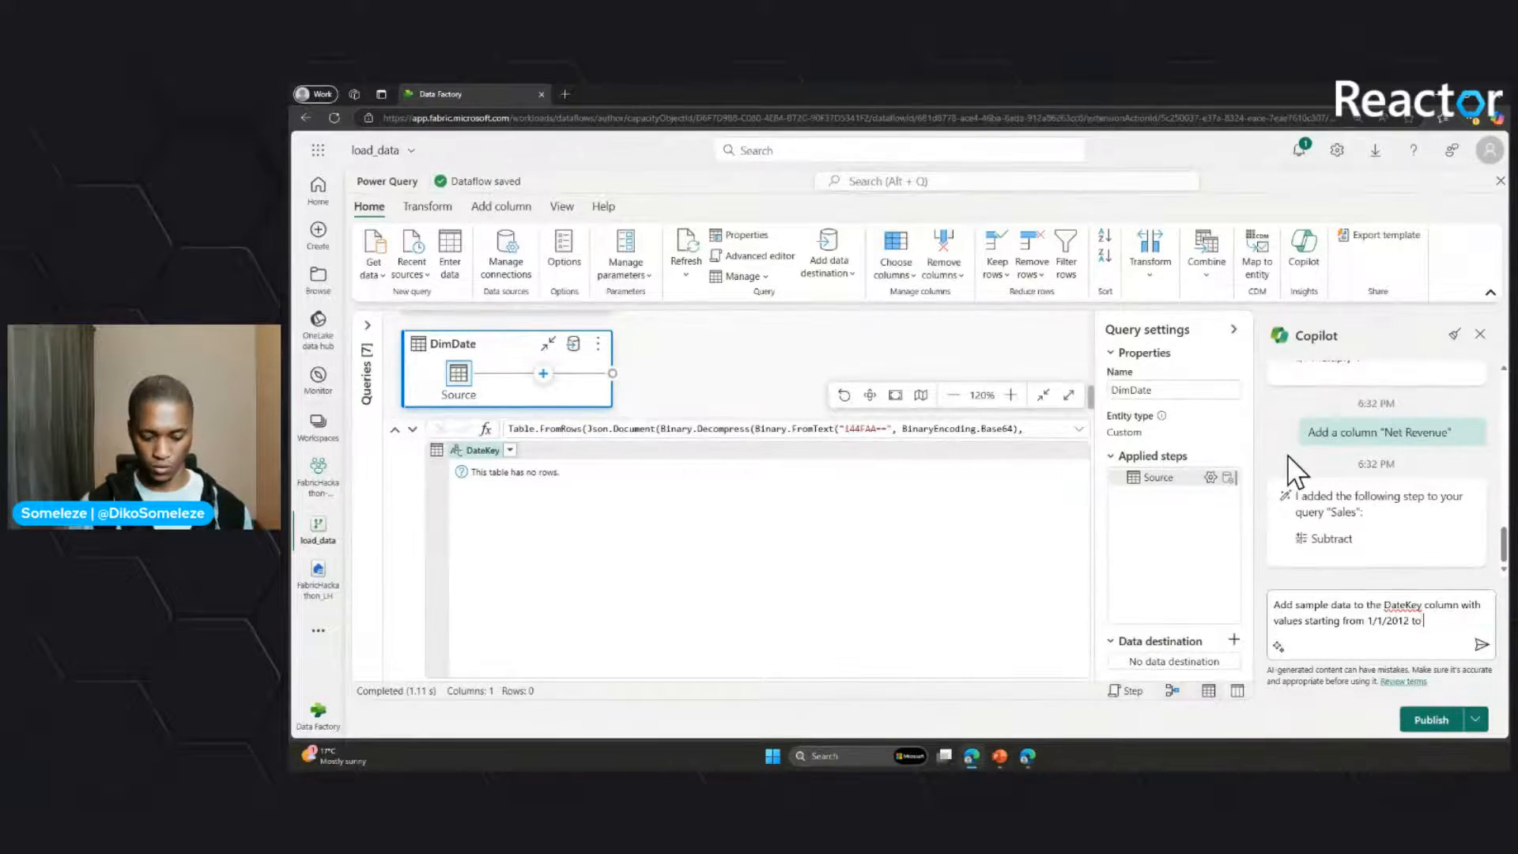
{"action": "type", "text": " 31"}
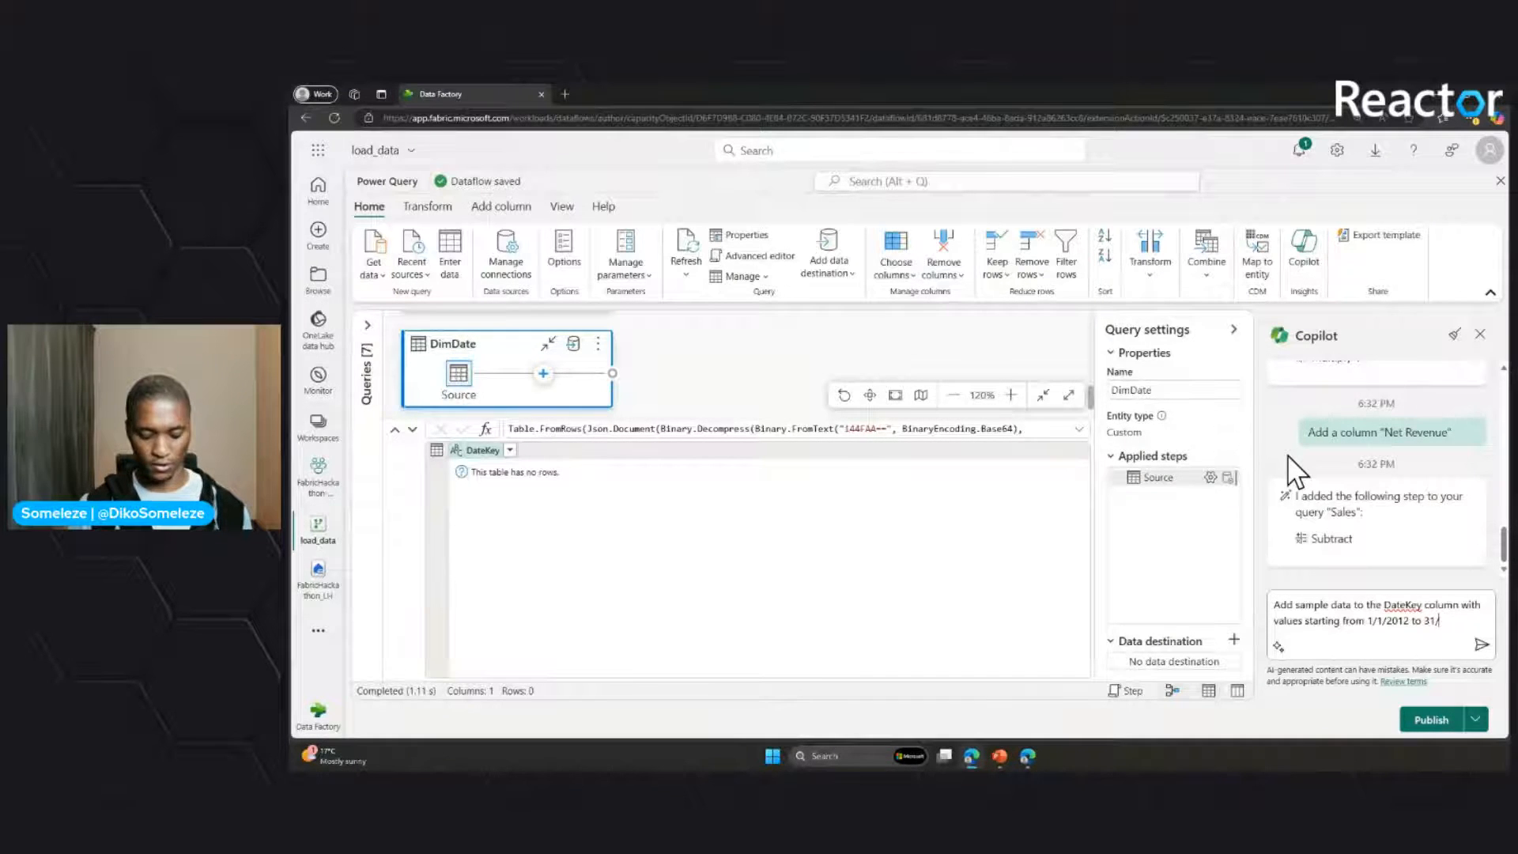
{"action": "type", "text": "/12/2013"}
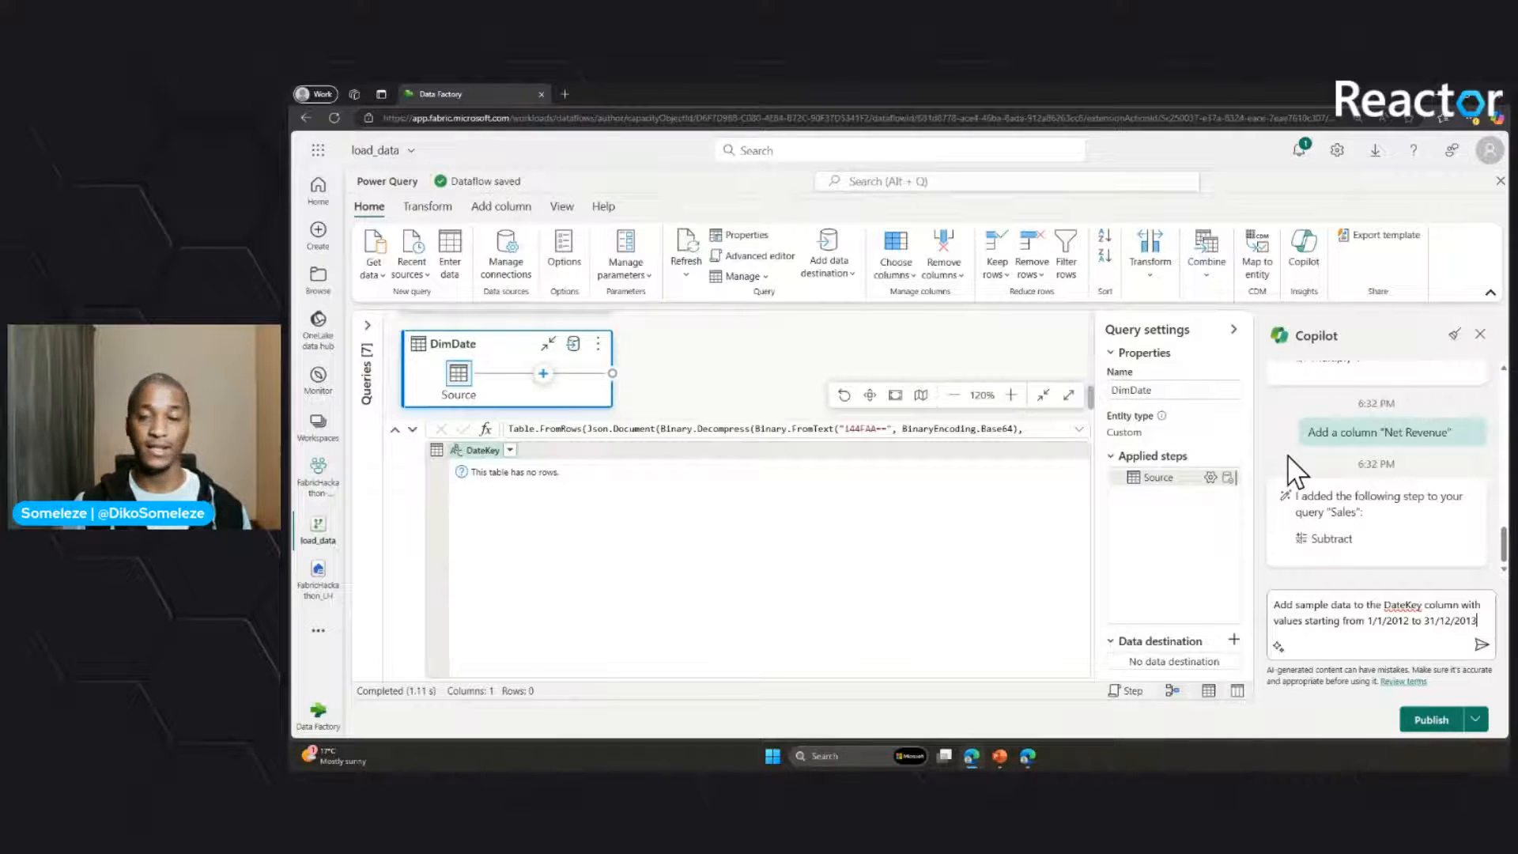
{"action": "key", "text": "Return"}
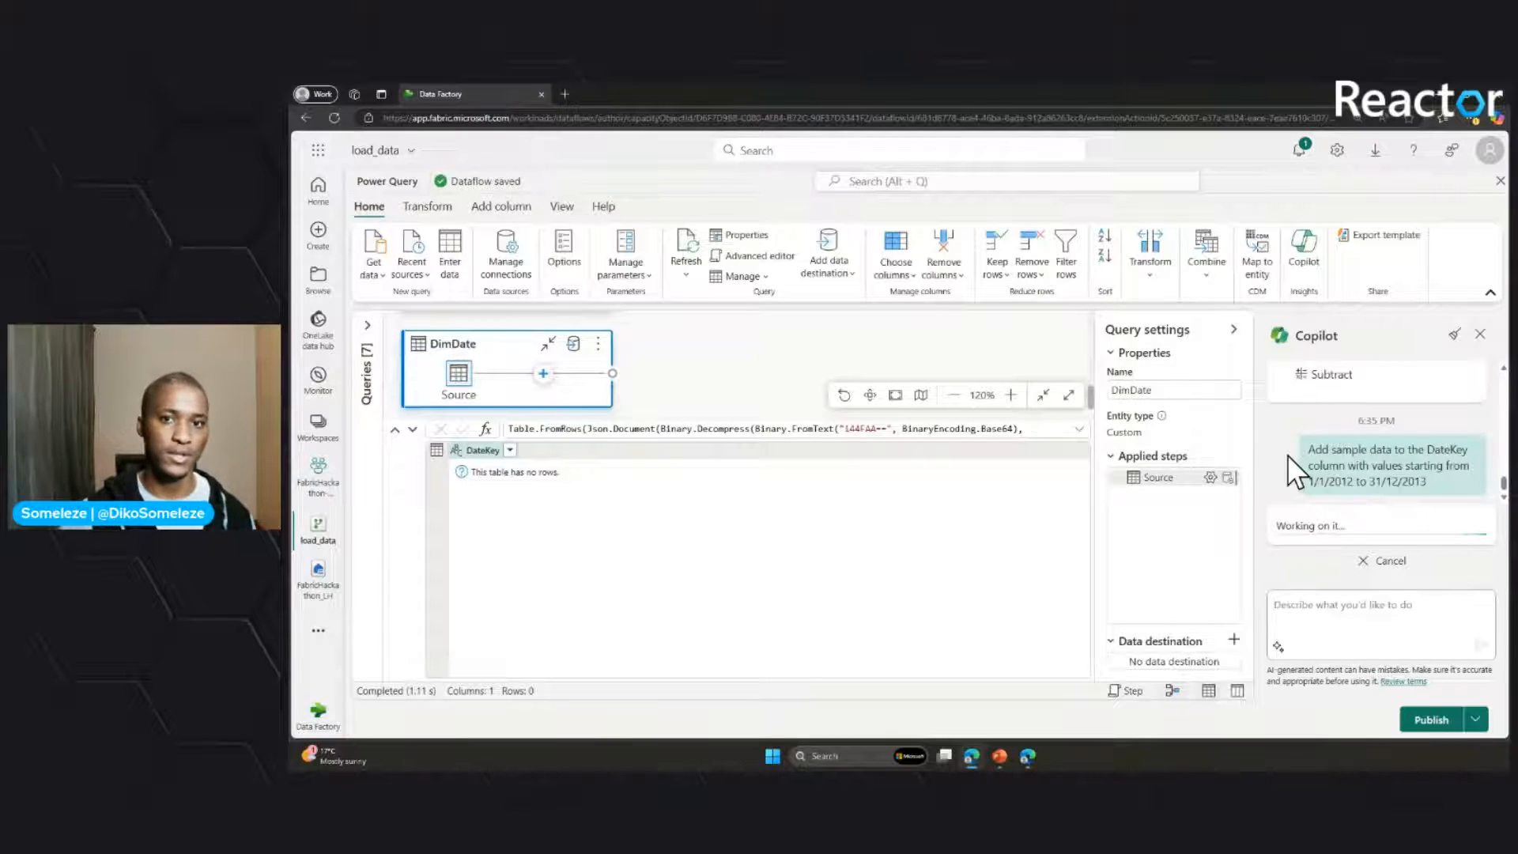
{"action": "left_click", "coordinate": [1286, 454]}
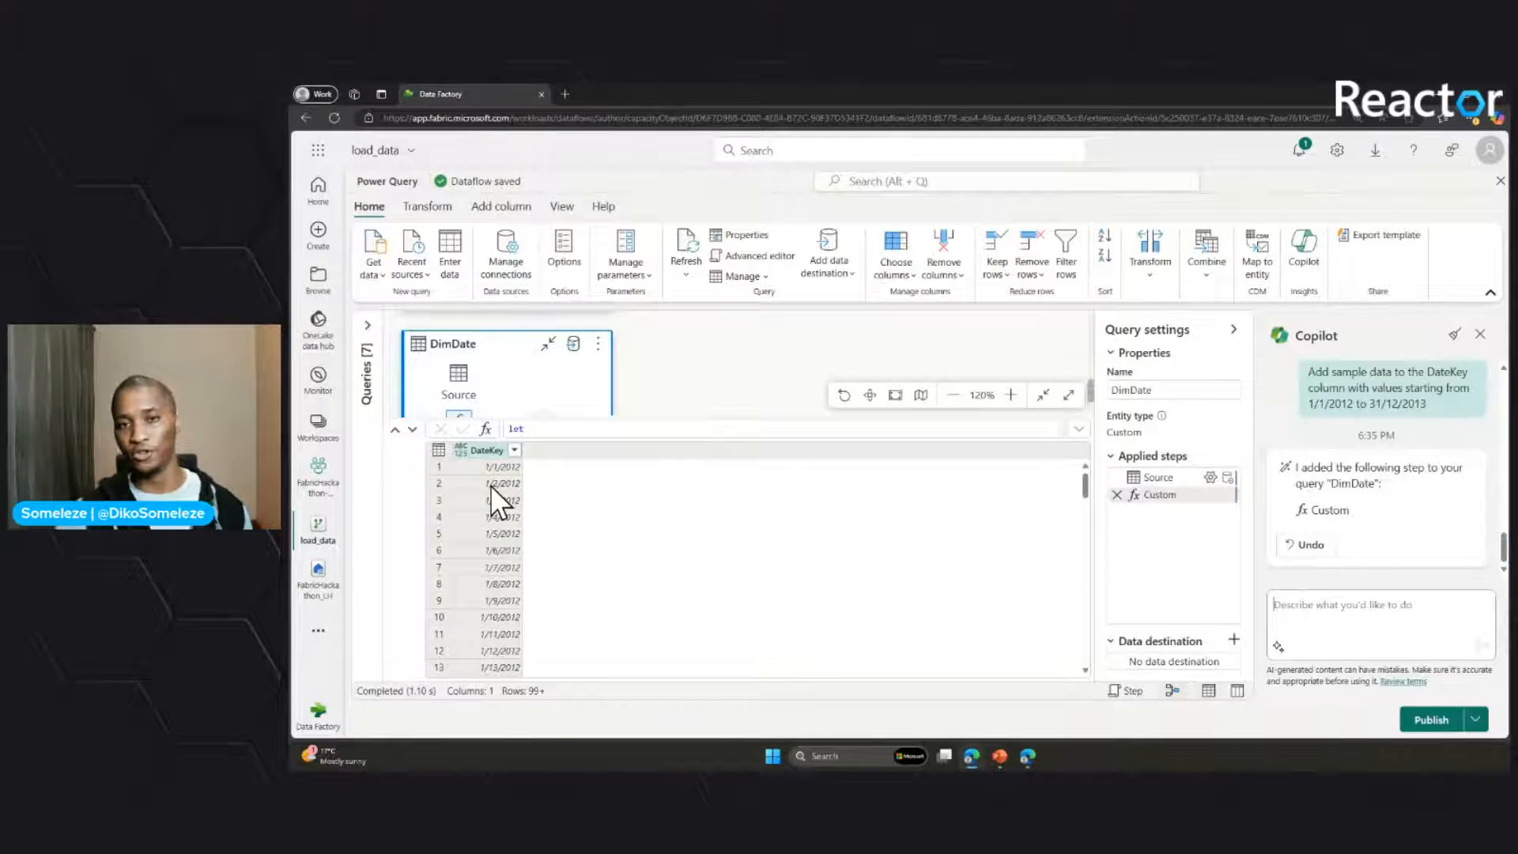
- Check the generated dates and change the data type of the DateKey column in DimDate to Date
{"action": "scroll", "coordinate": [495, 514], "scroll_direction": "down", "scroll_amount": 2}
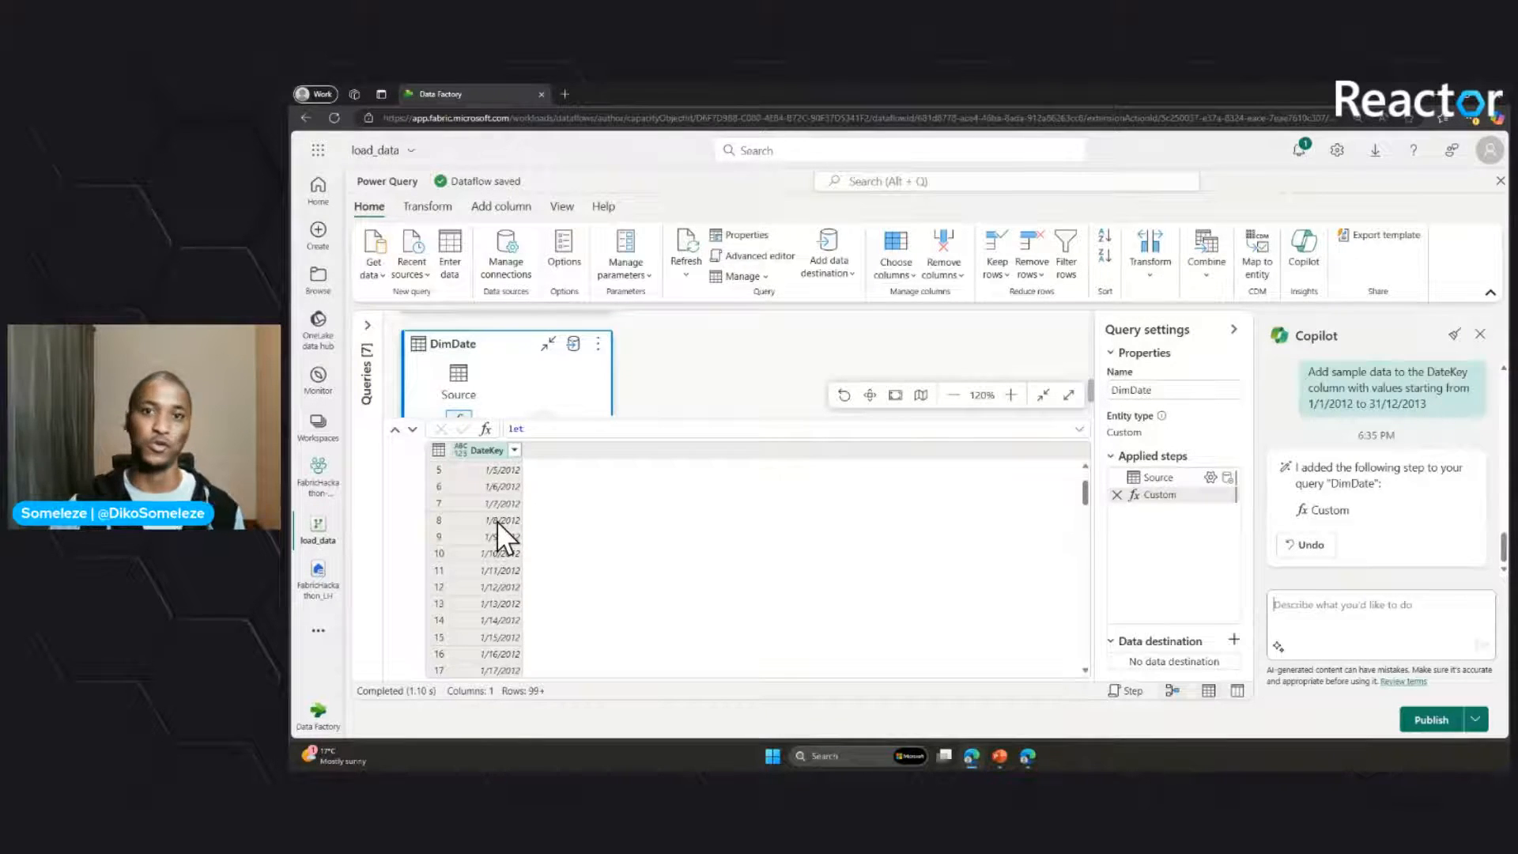
{"action": "scroll", "coordinate": [496, 520], "scroll_direction": "up", "scroll_amount": 2}
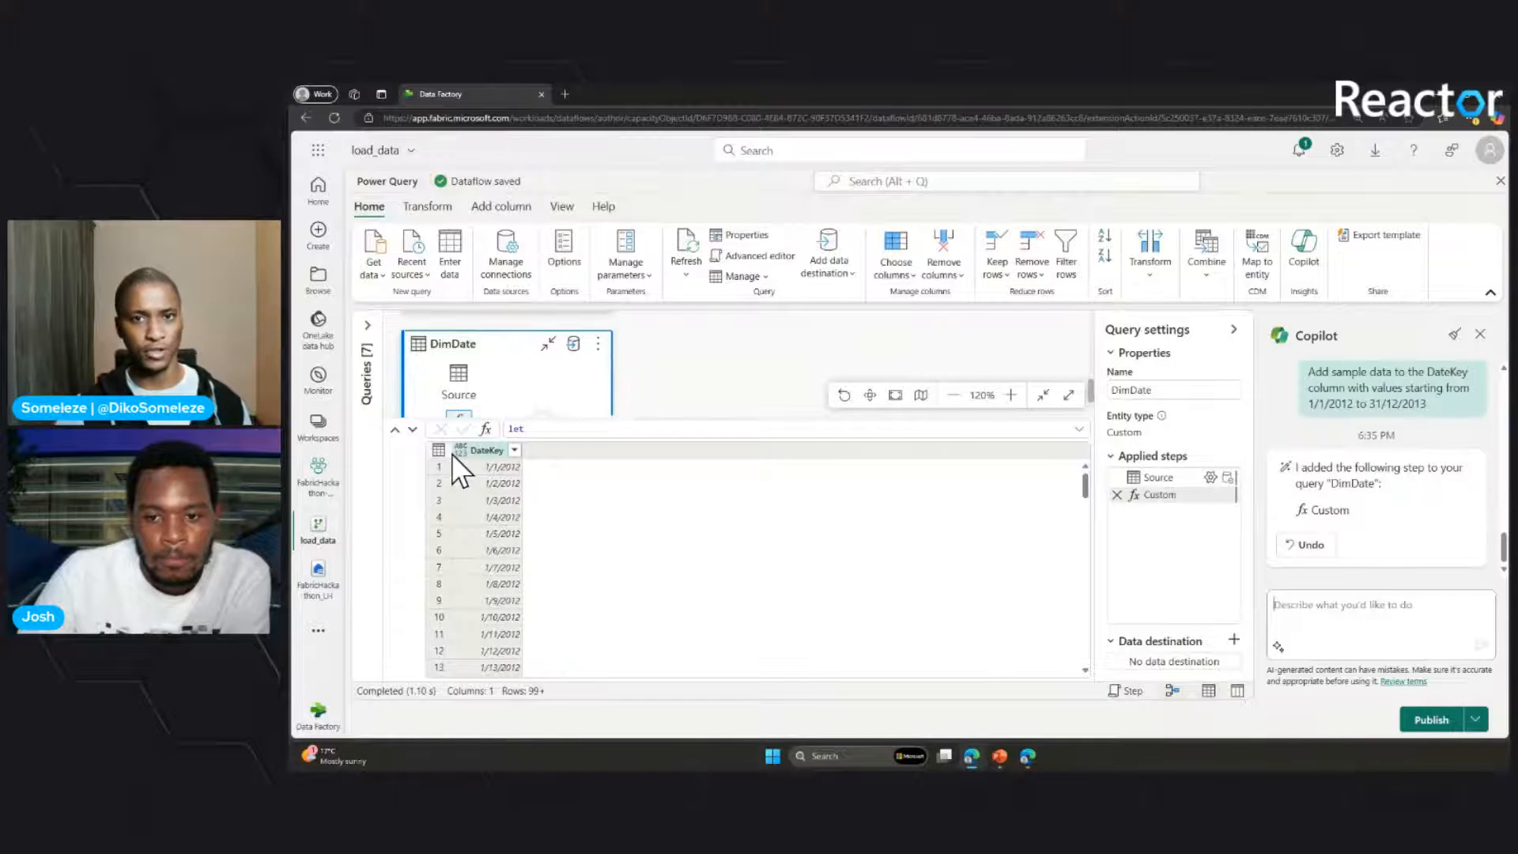
{"action": "right_click", "coordinate": [477, 452]}
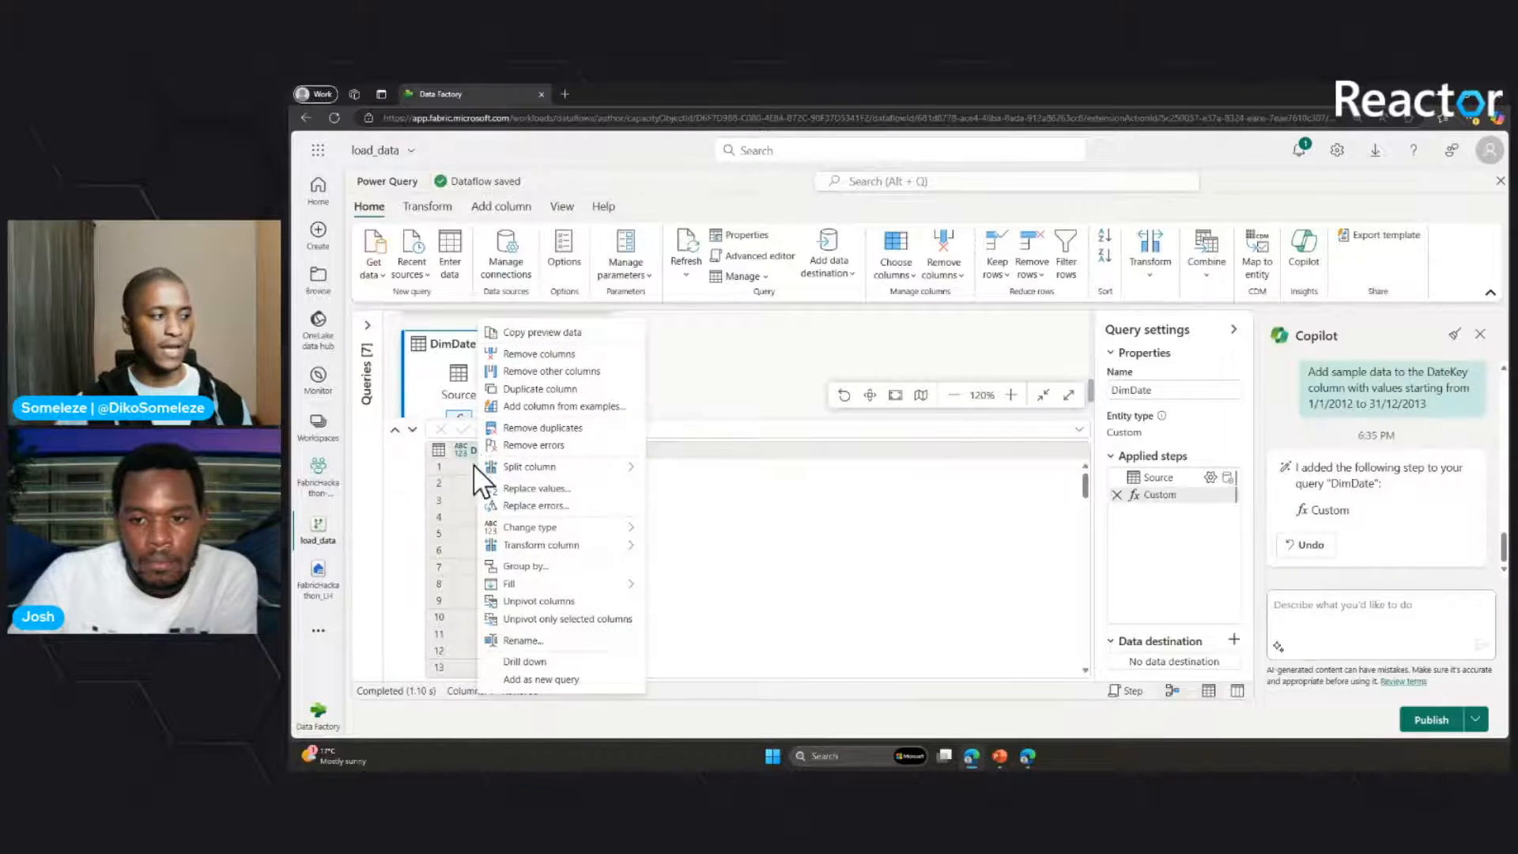
{"action": "mouse_move", "coordinate": [559, 527]}
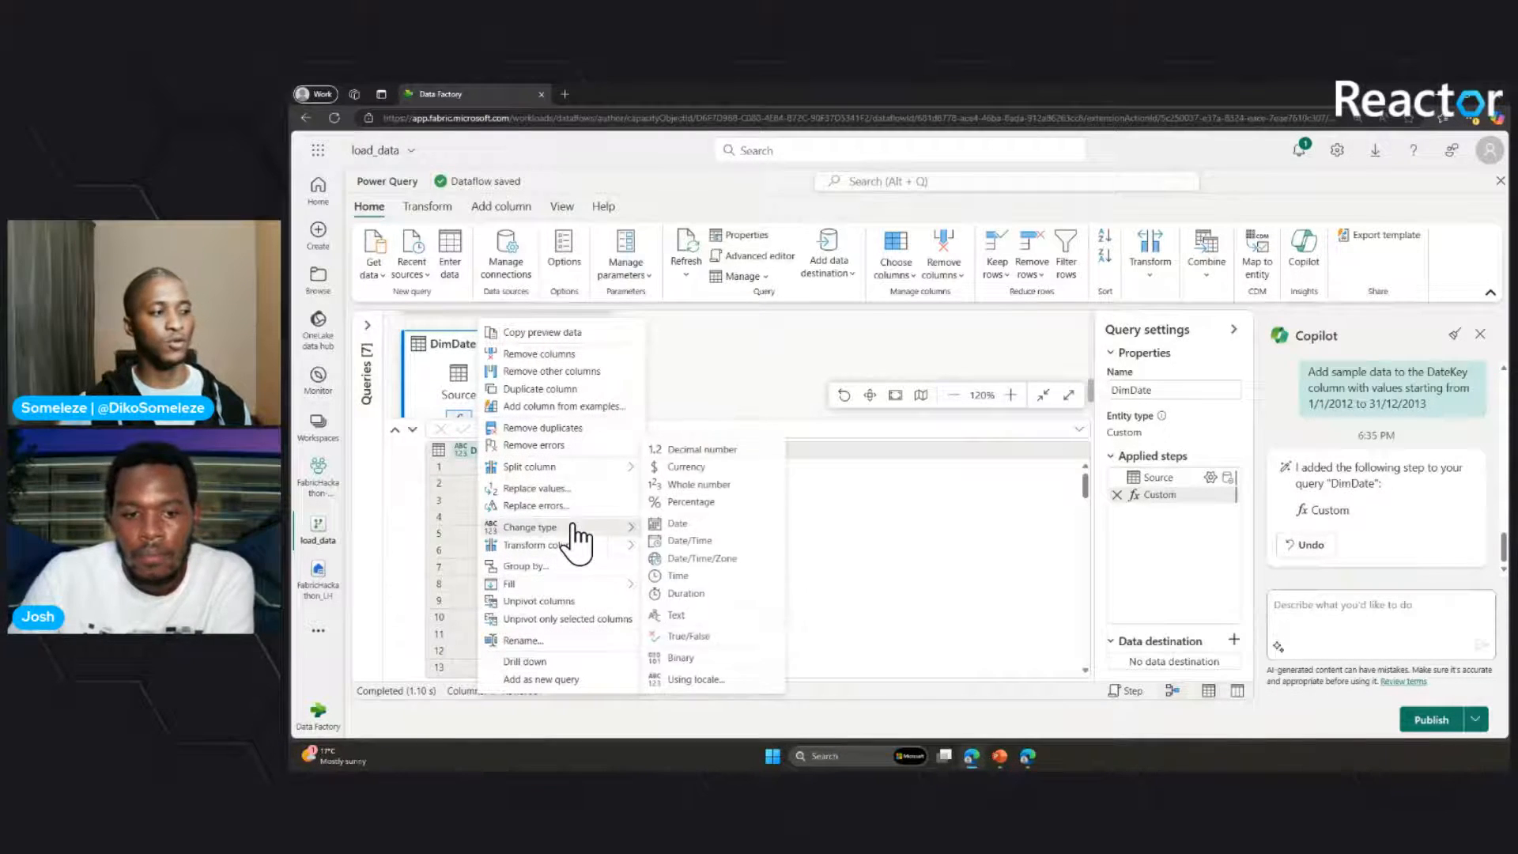
{"action": "left_click", "coordinate": [694, 524]}
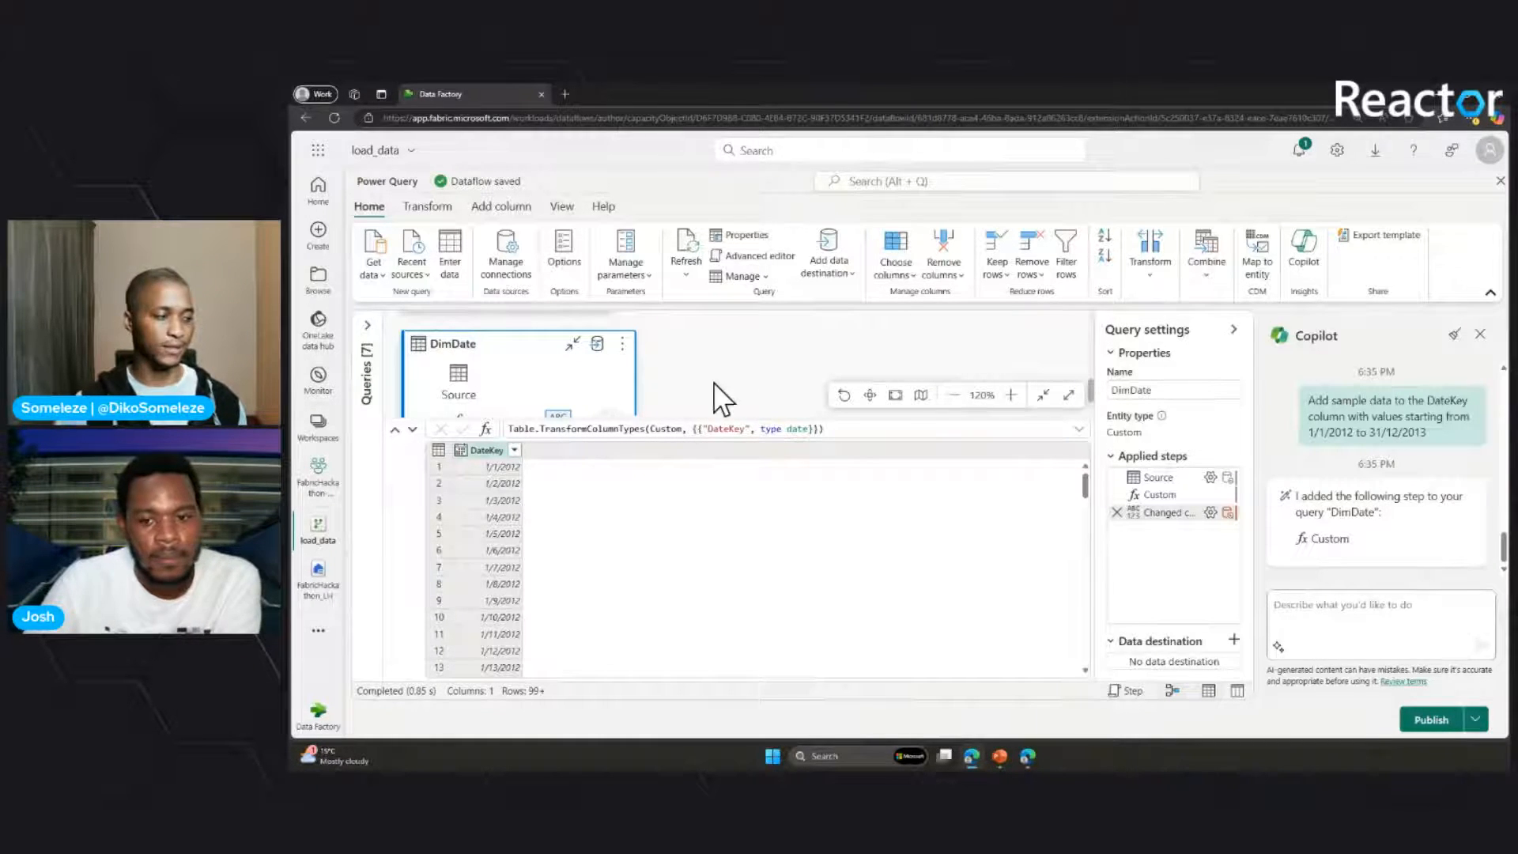
- Look through the dataflow's queries in the diagram and examine the Person query's columns across to Demographics
{"action": "left_click", "coordinate": [412, 429]}
{"action": "scroll", "coordinate": [783, 522], "scroll_direction": "up", "scroll_amount": 3}
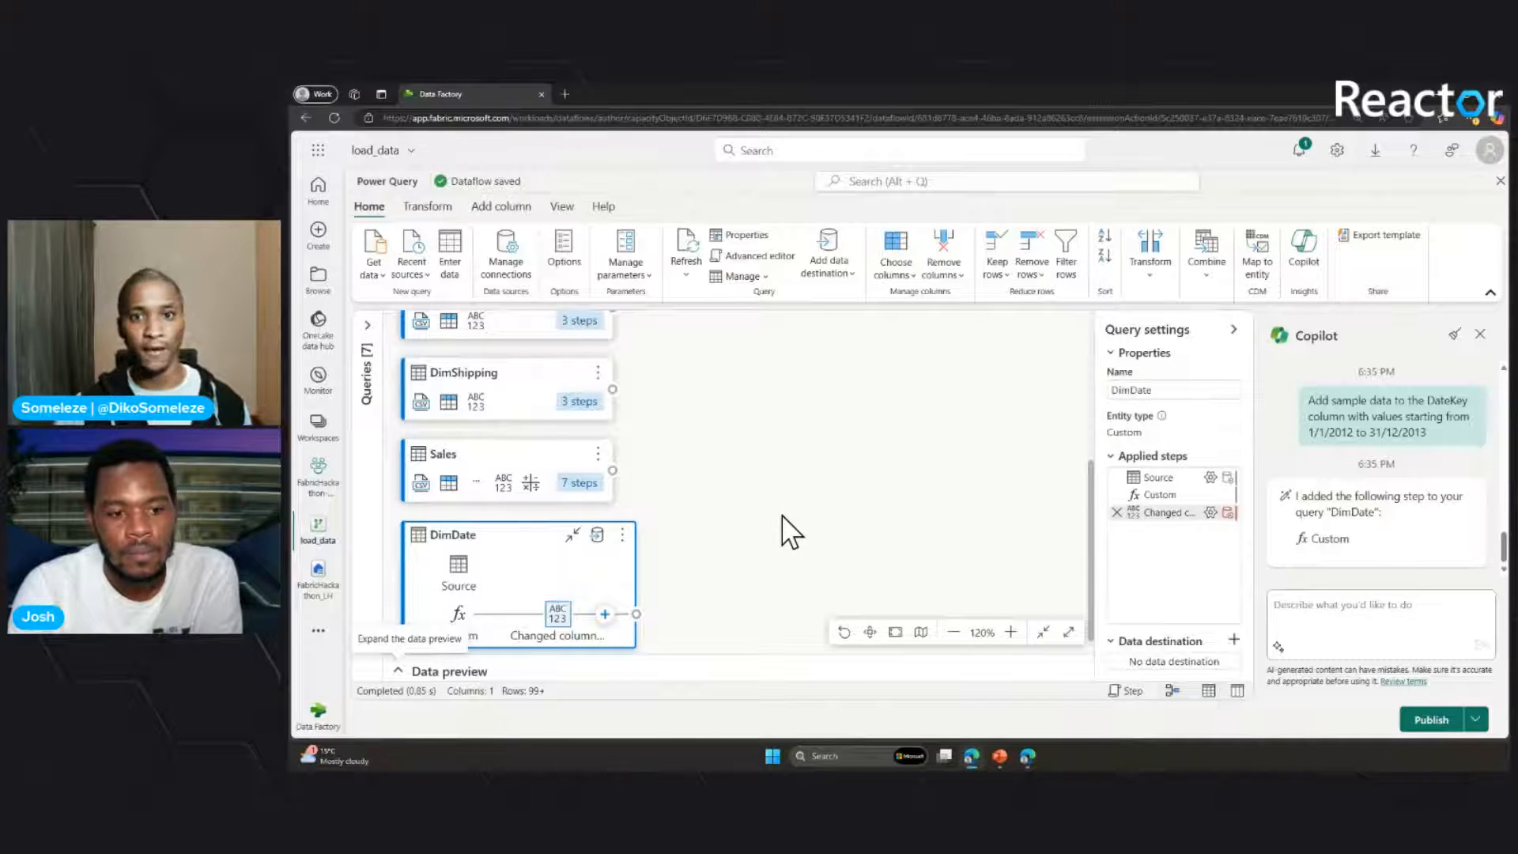
{"action": "scroll", "coordinate": [725, 526], "scroll_direction": "up", "scroll_amount": 2}
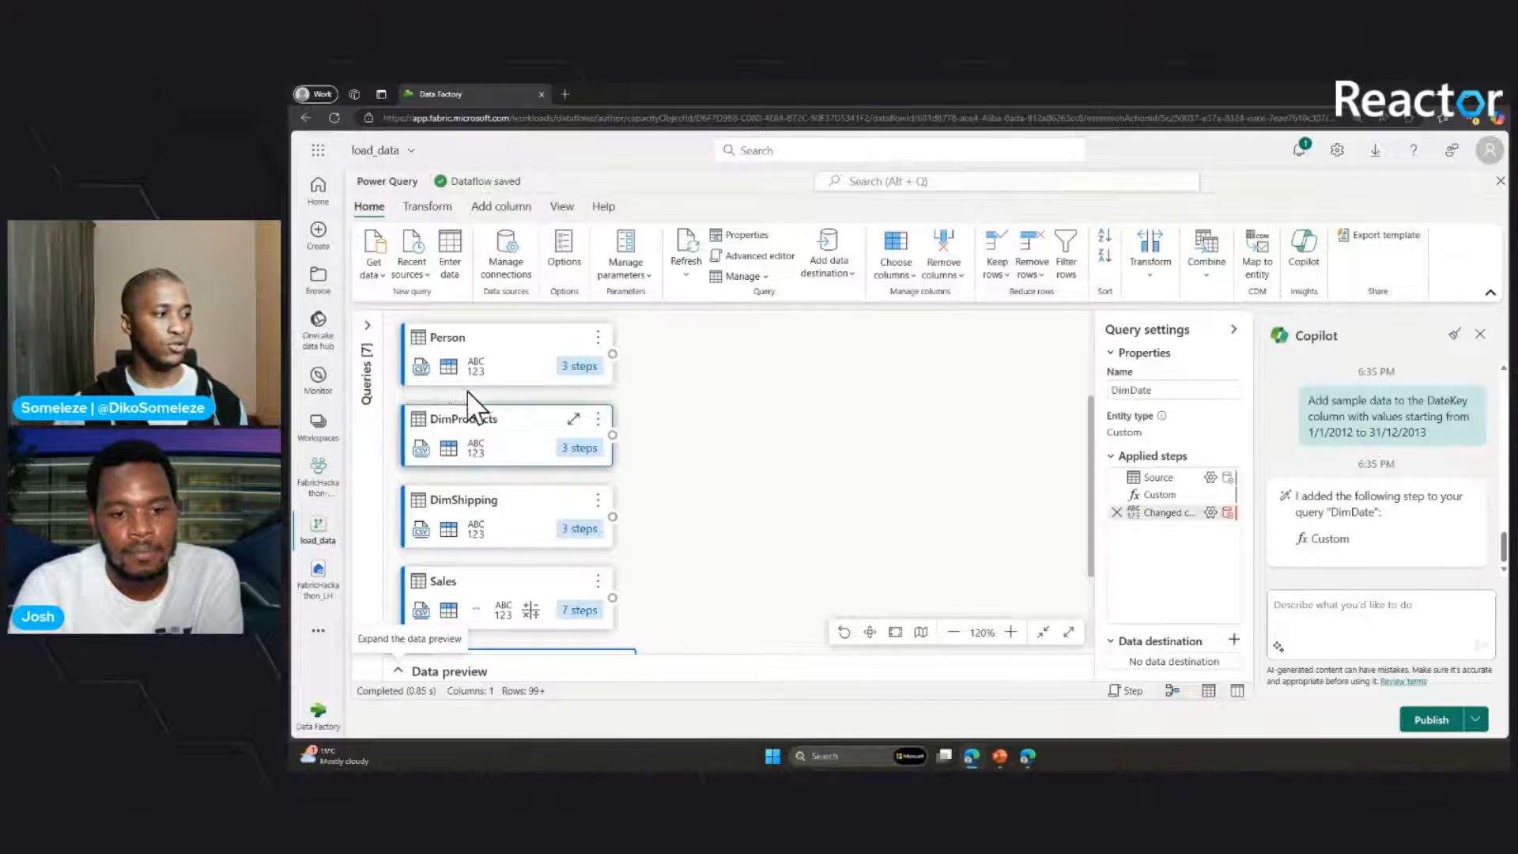
{"action": "scroll", "coordinate": [524, 368], "scroll_direction": "down", "scroll_amount": 2}
{"action": "scroll", "coordinate": [772, 512], "scroll_direction": "up", "scroll_amount": 2}
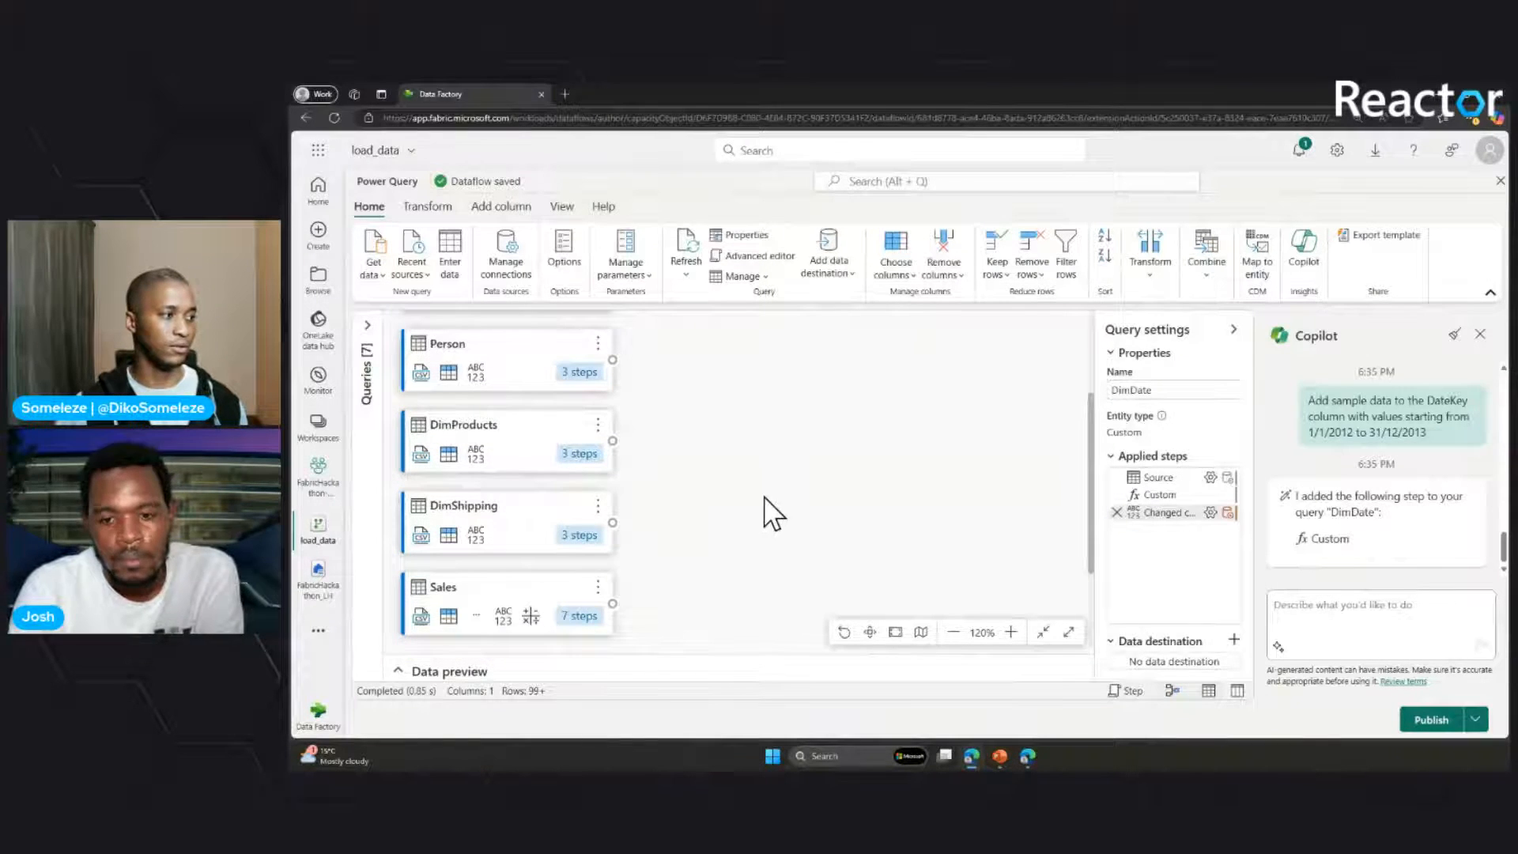
{"action": "scroll", "coordinate": [782, 506], "scroll_direction": "up", "scroll_amount": 1}
{"action": "scroll", "coordinate": [800, 510], "scroll_direction": "up", "scroll_amount": 1}
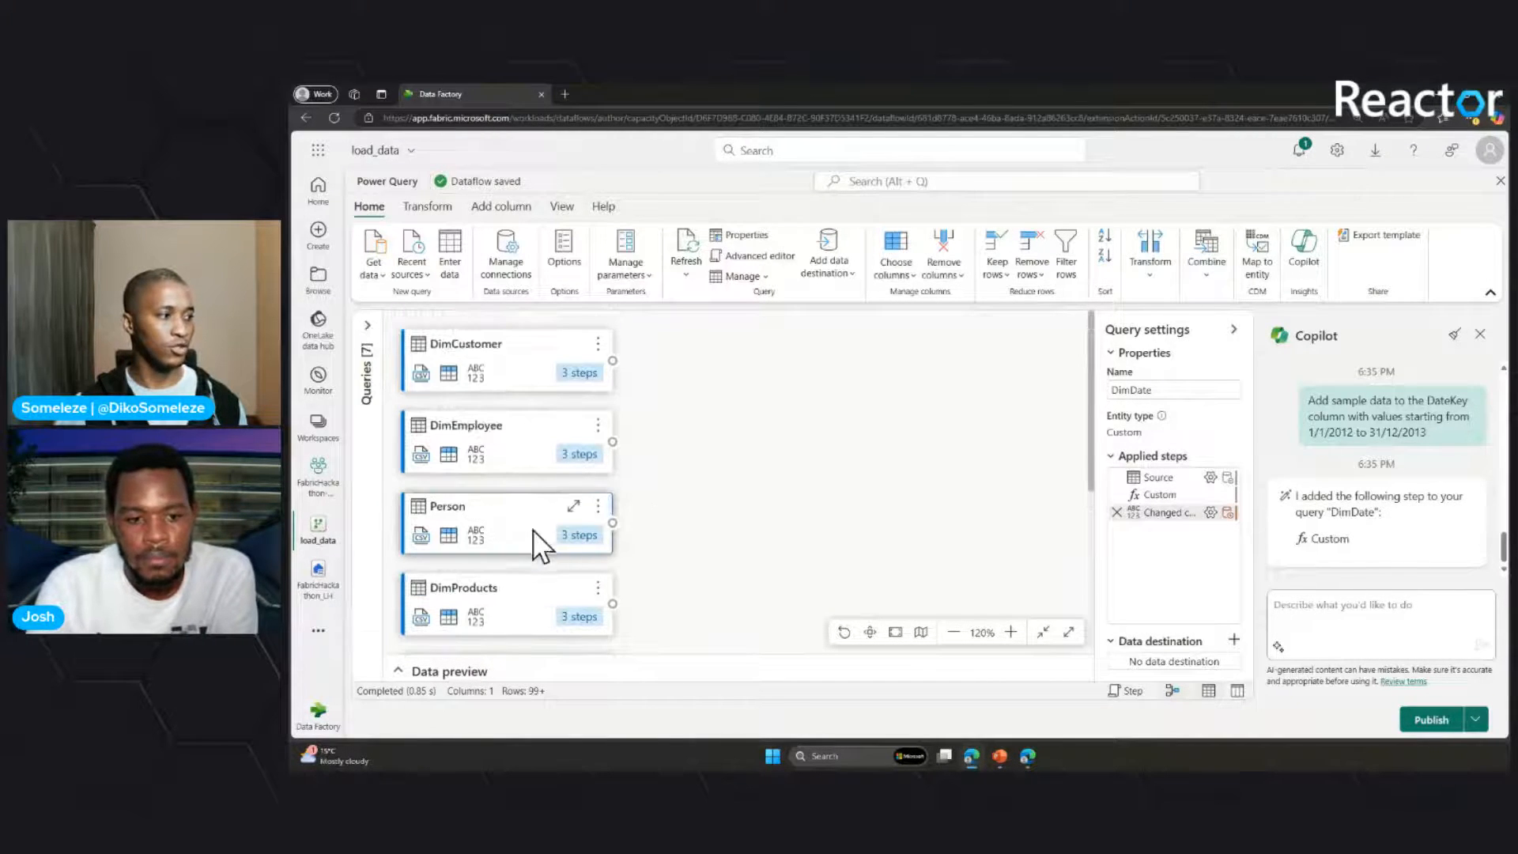
{"action": "left_click", "coordinate": [479, 515]}
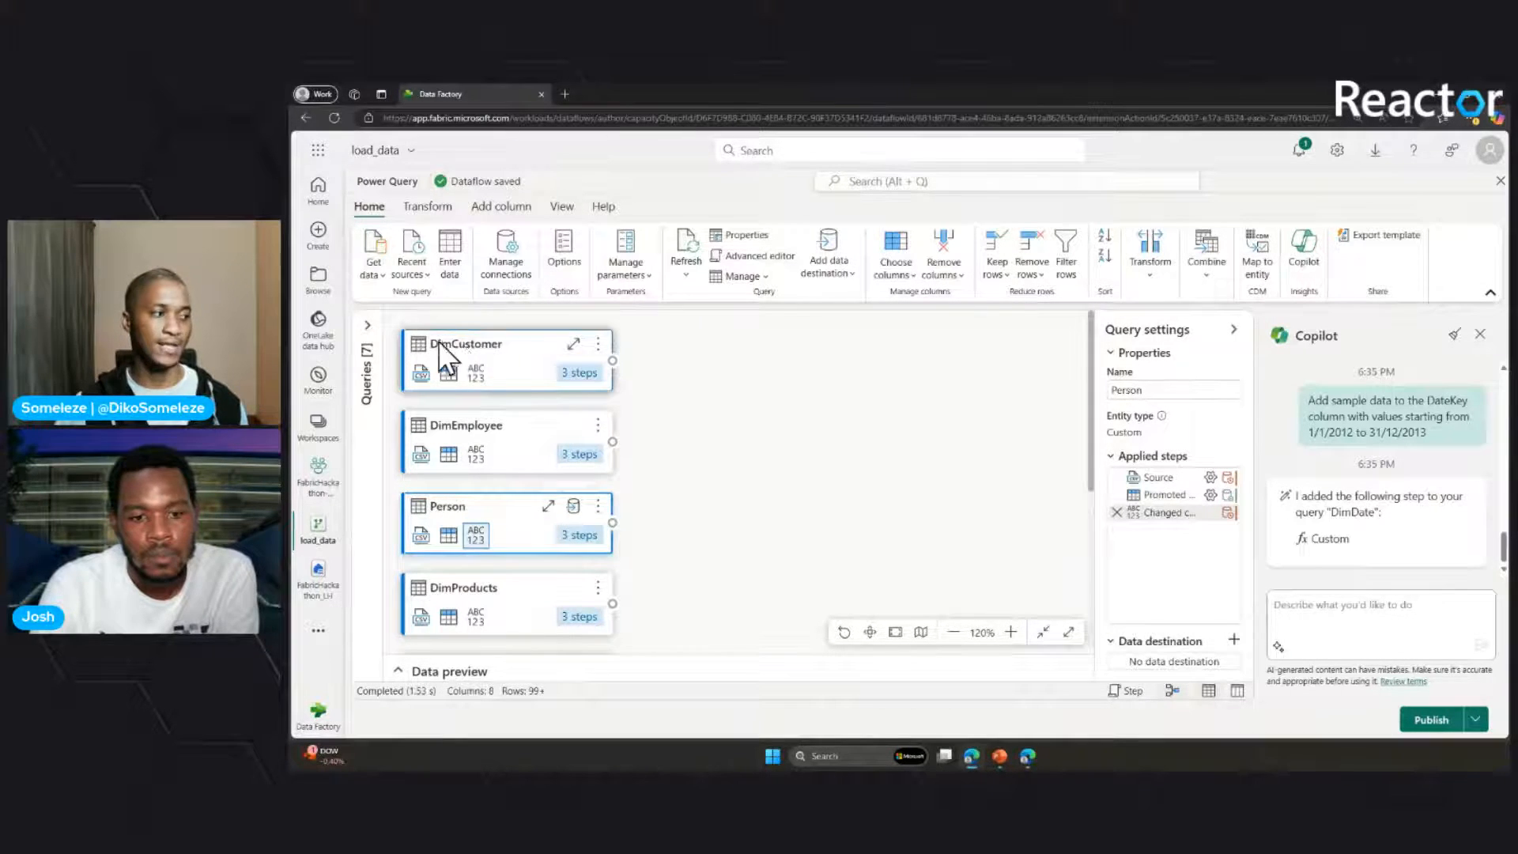
{"action": "left_click", "coordinate": [399, 673]}
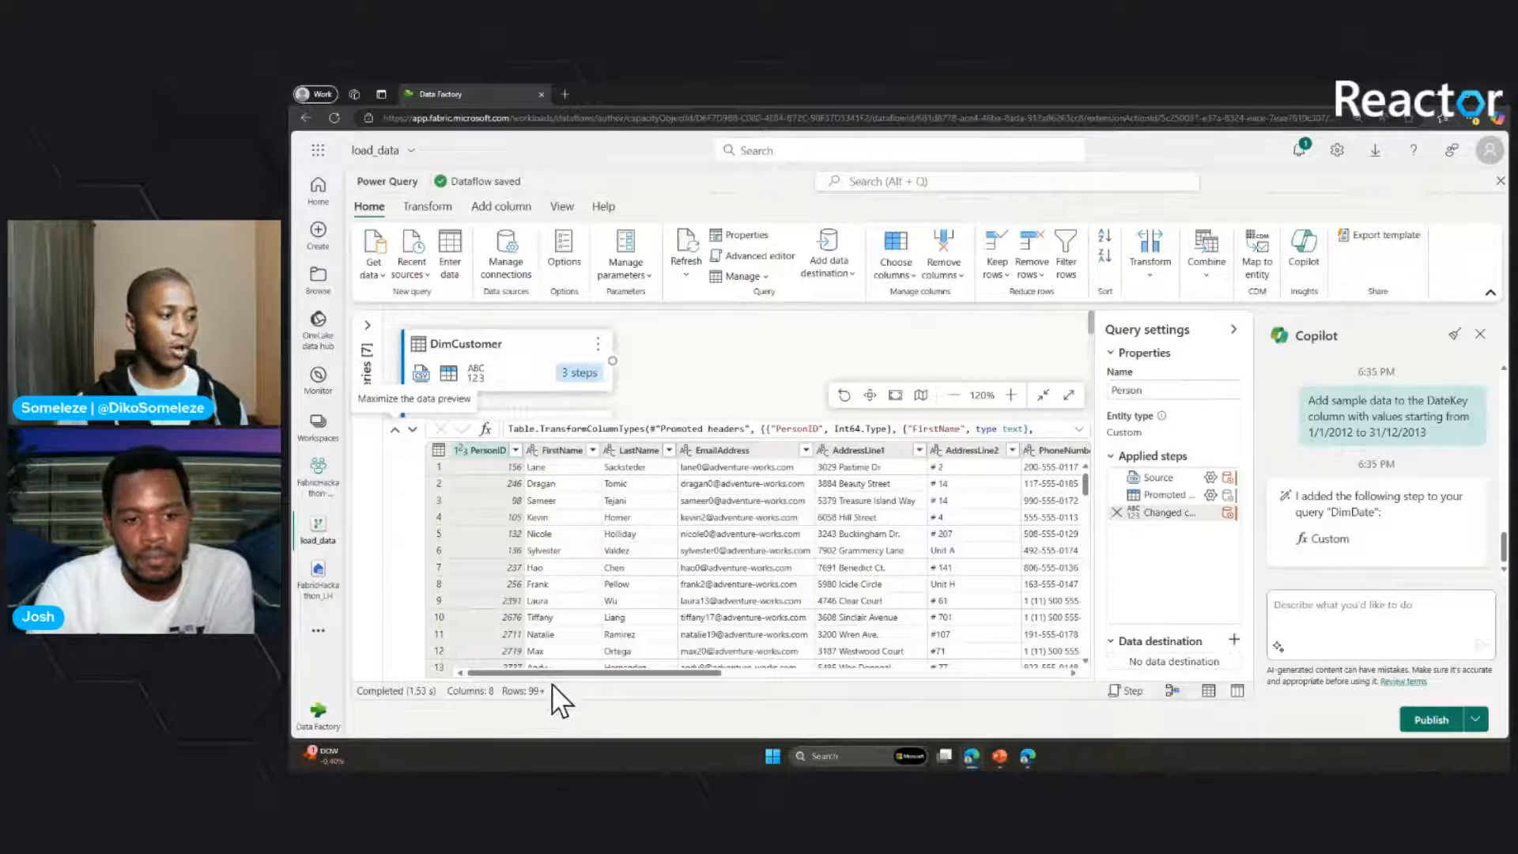
{"action": "left_click_drag", "start_coordinate": [557, 672], "coordinate": [798, 660]}
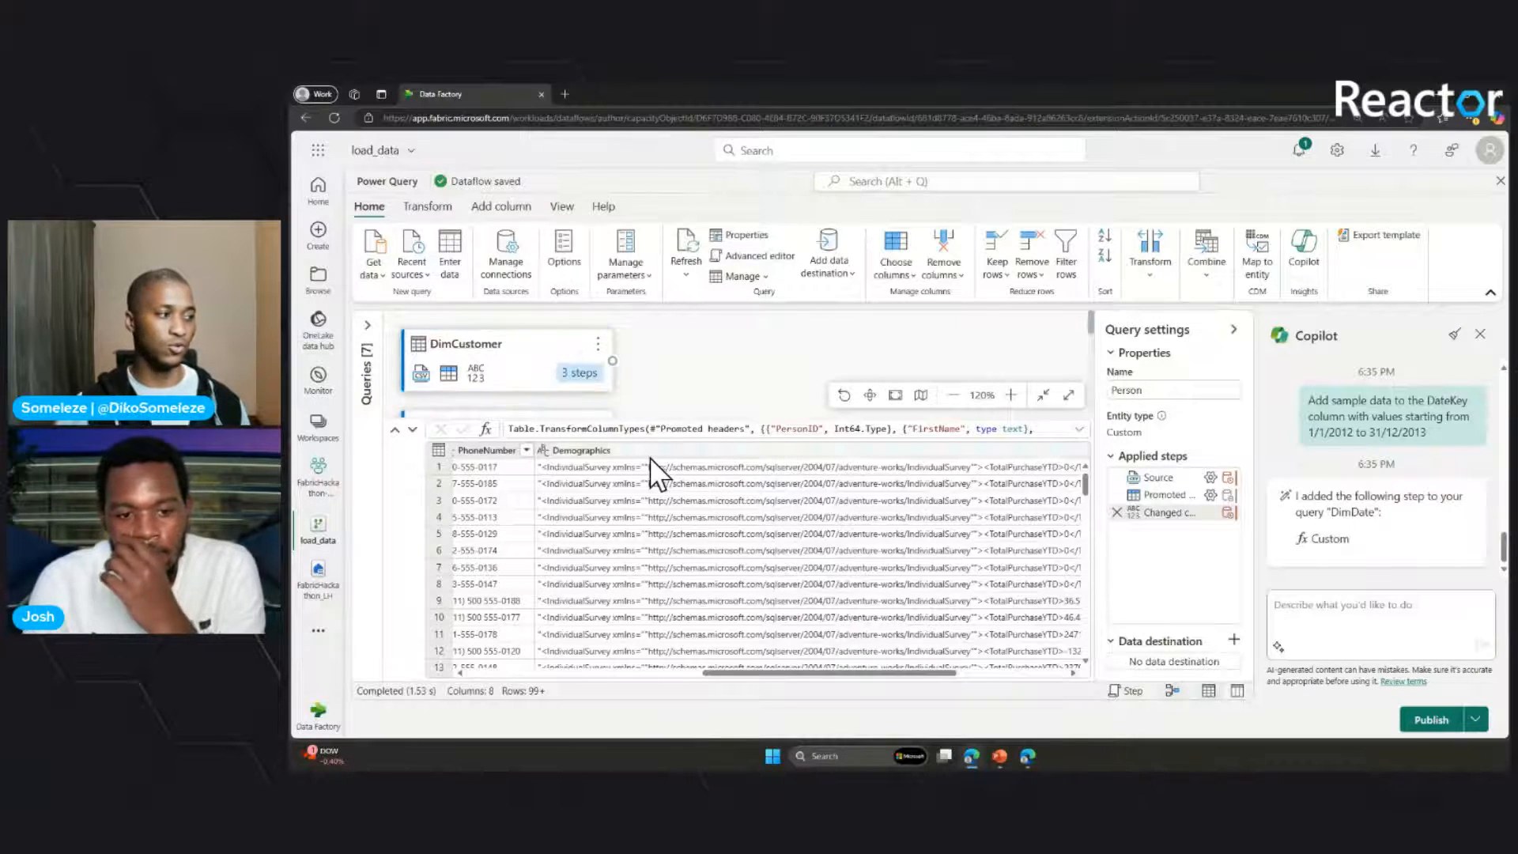
- With the Person query selected, try to have Copilot merge the tables with the prompt "Join DimCustomer and Person tables"
{"action": "left_click", "coordinate": [411, 431]}
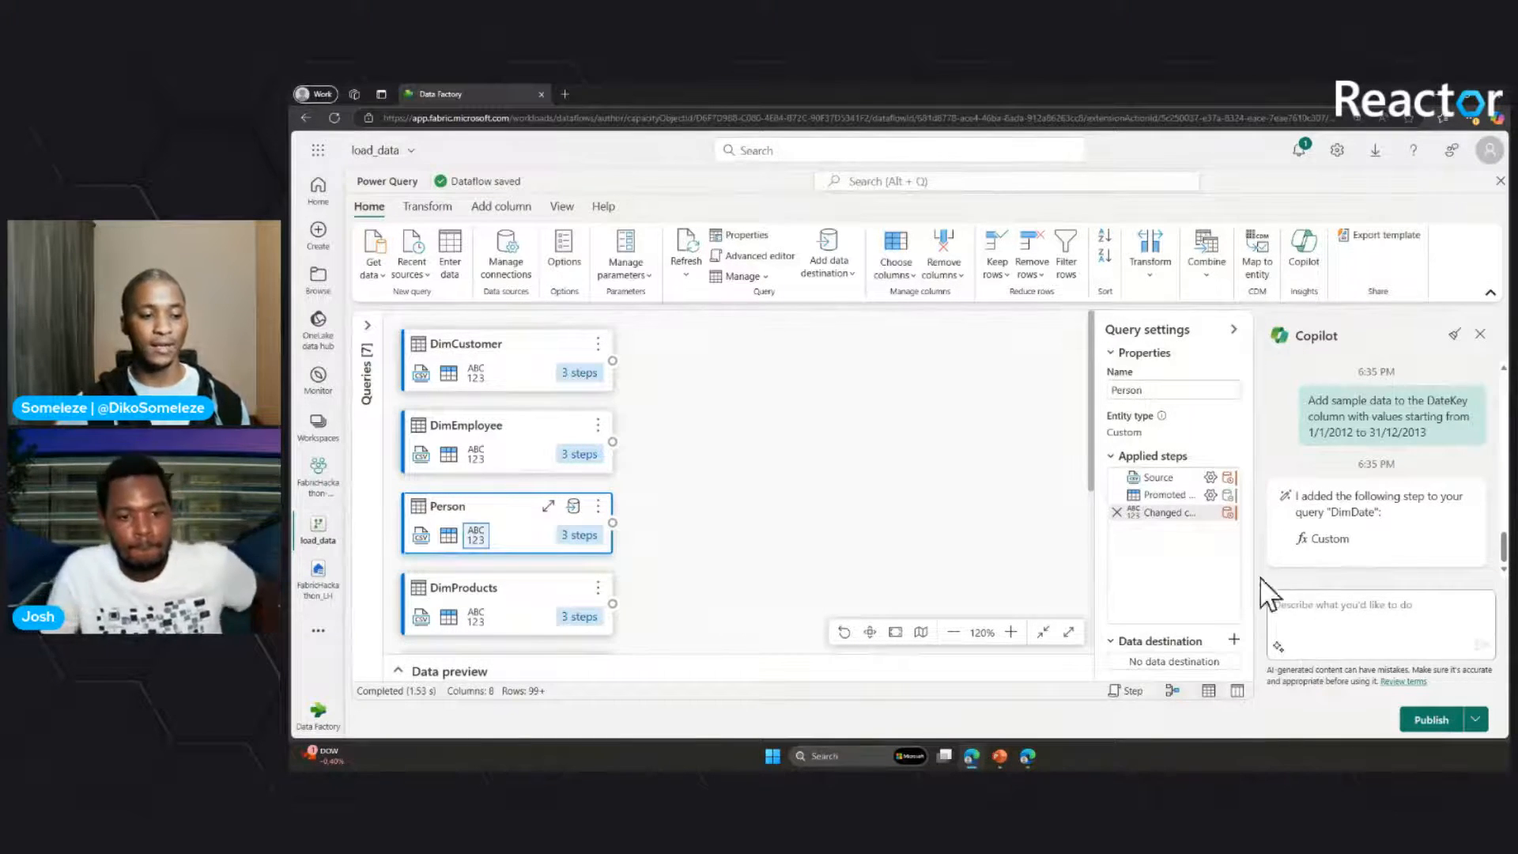
{"action": "type", "text": "J"}
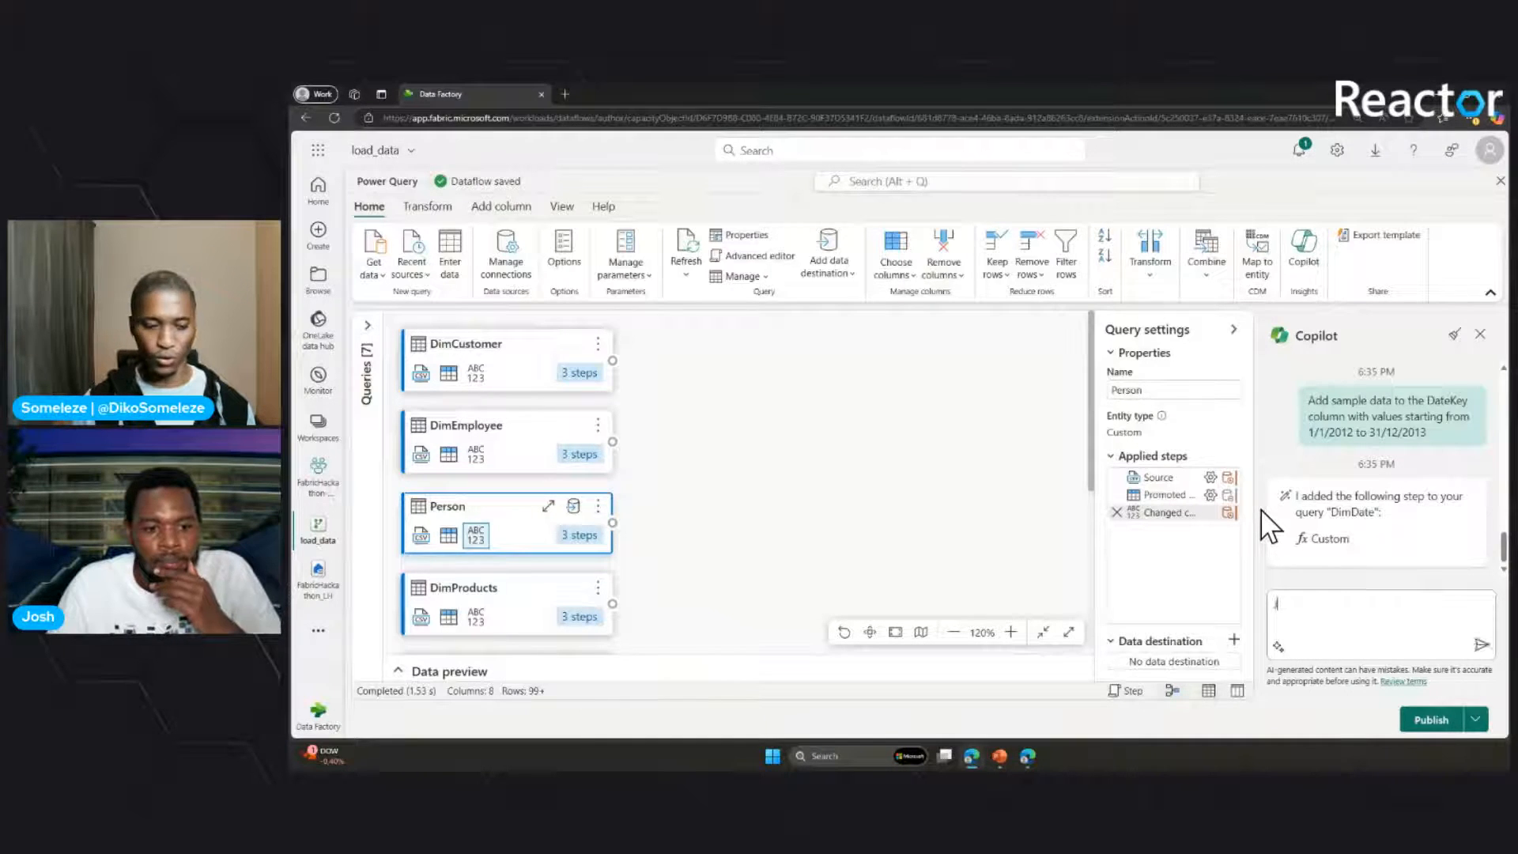
{"action": "type", "text": "oin"}
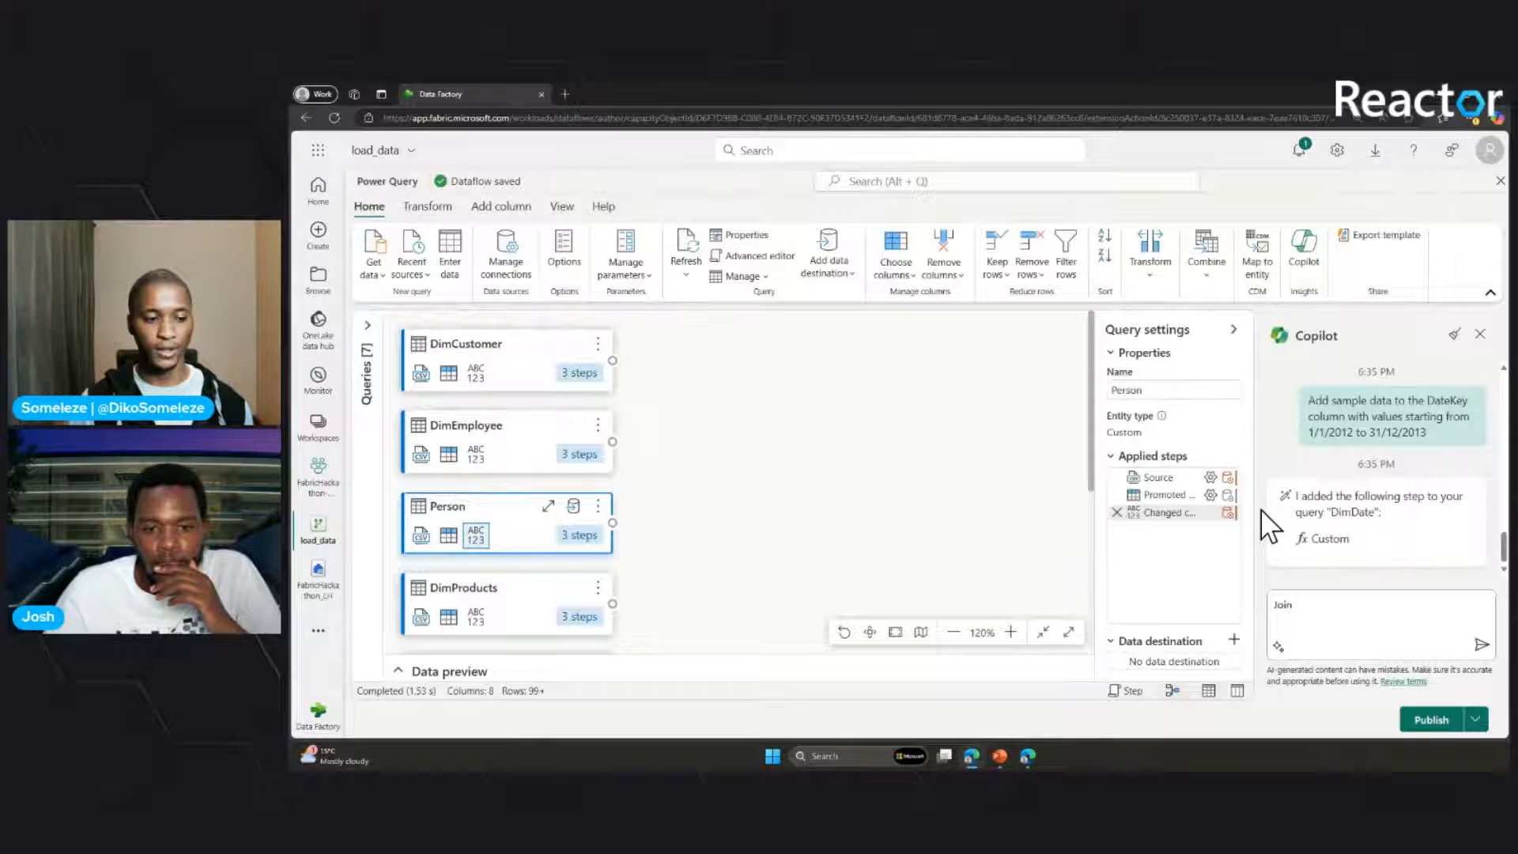
{"action": "type", "text": " th"}
{"action": "key", "text": "BackSpace"}
{"action": "key", "text": "BackSpace"}
{"action": "key", "text": "BackSpace"}
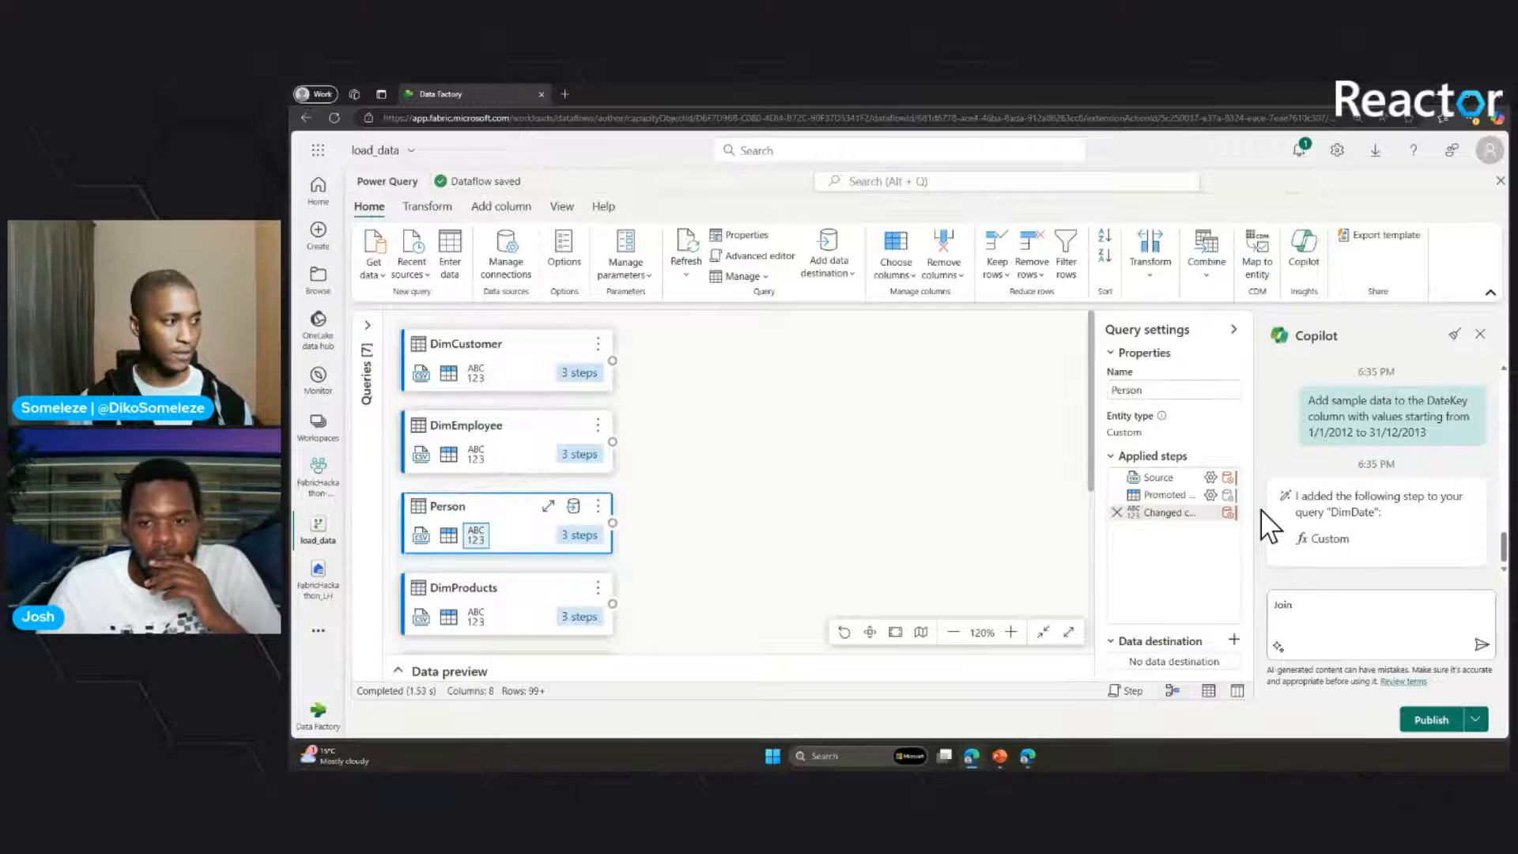
{"action": "type", "text": "DimC"}
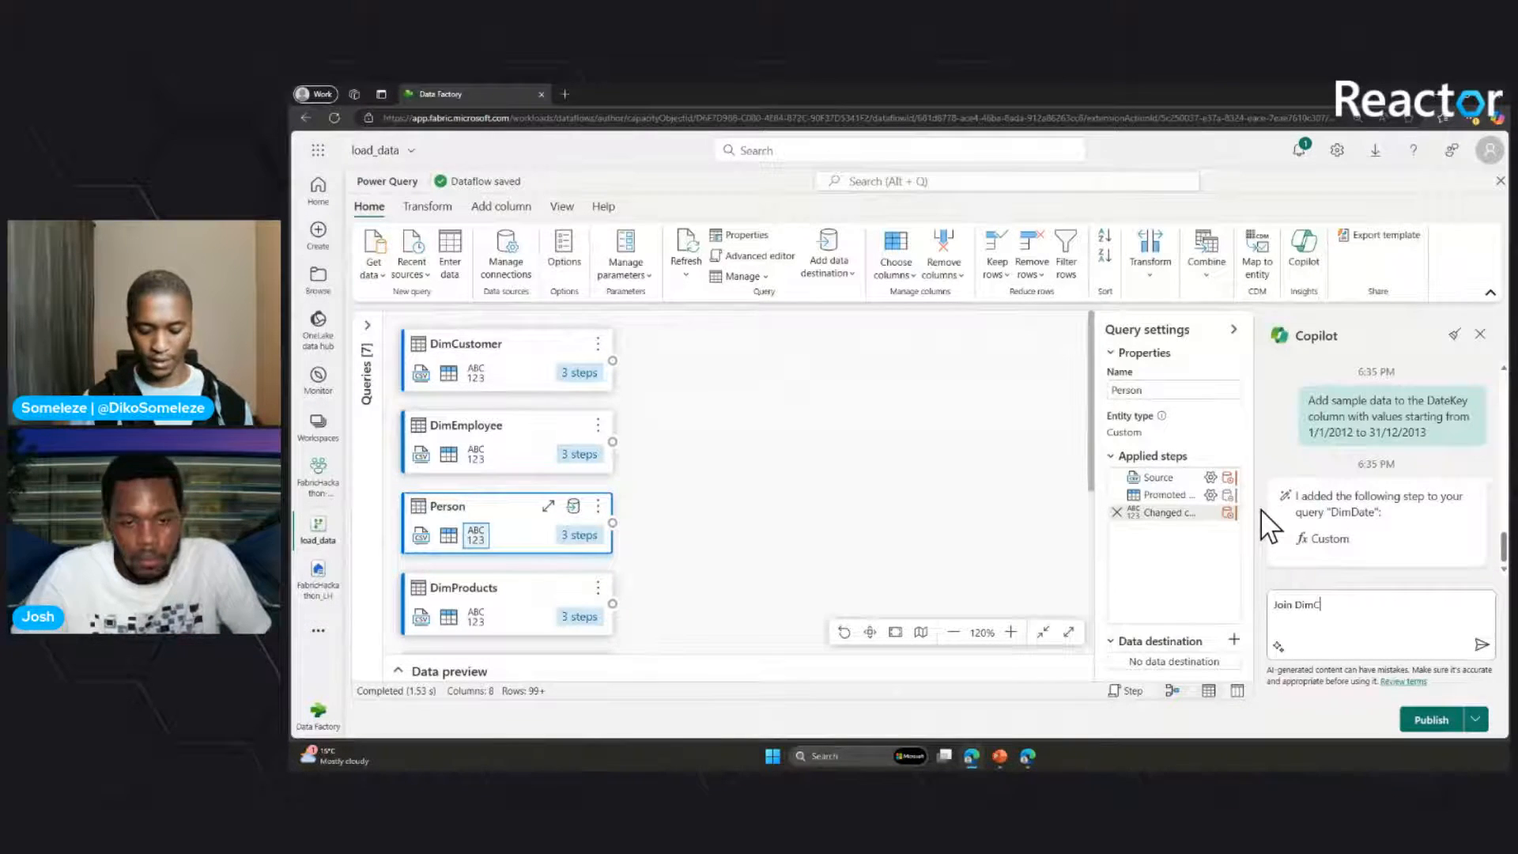
{"action": "type", "text": "ustomer and"}
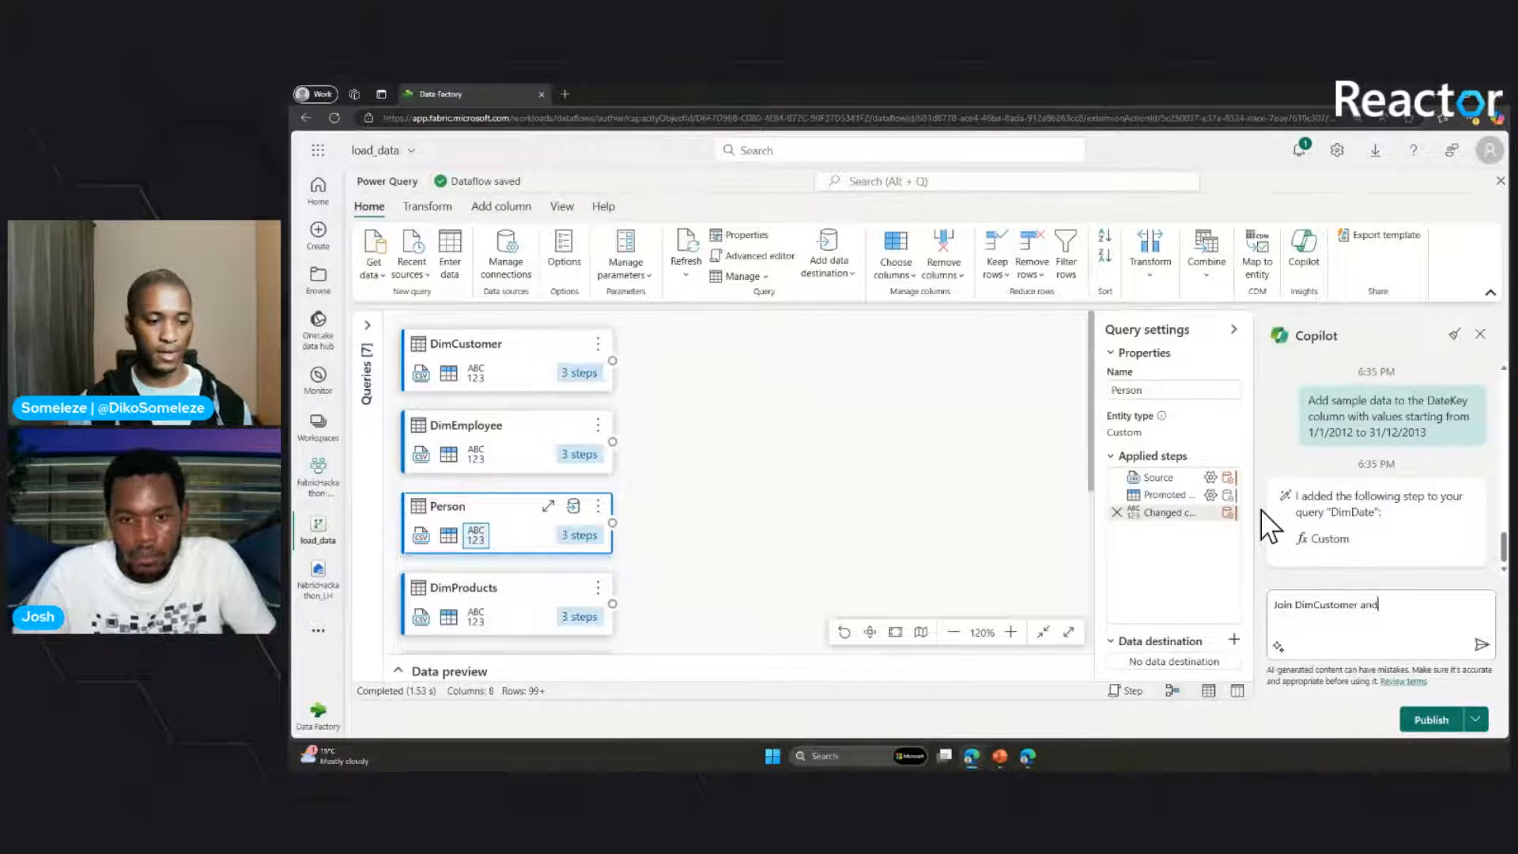
{"action": "type", "text": " Person "}
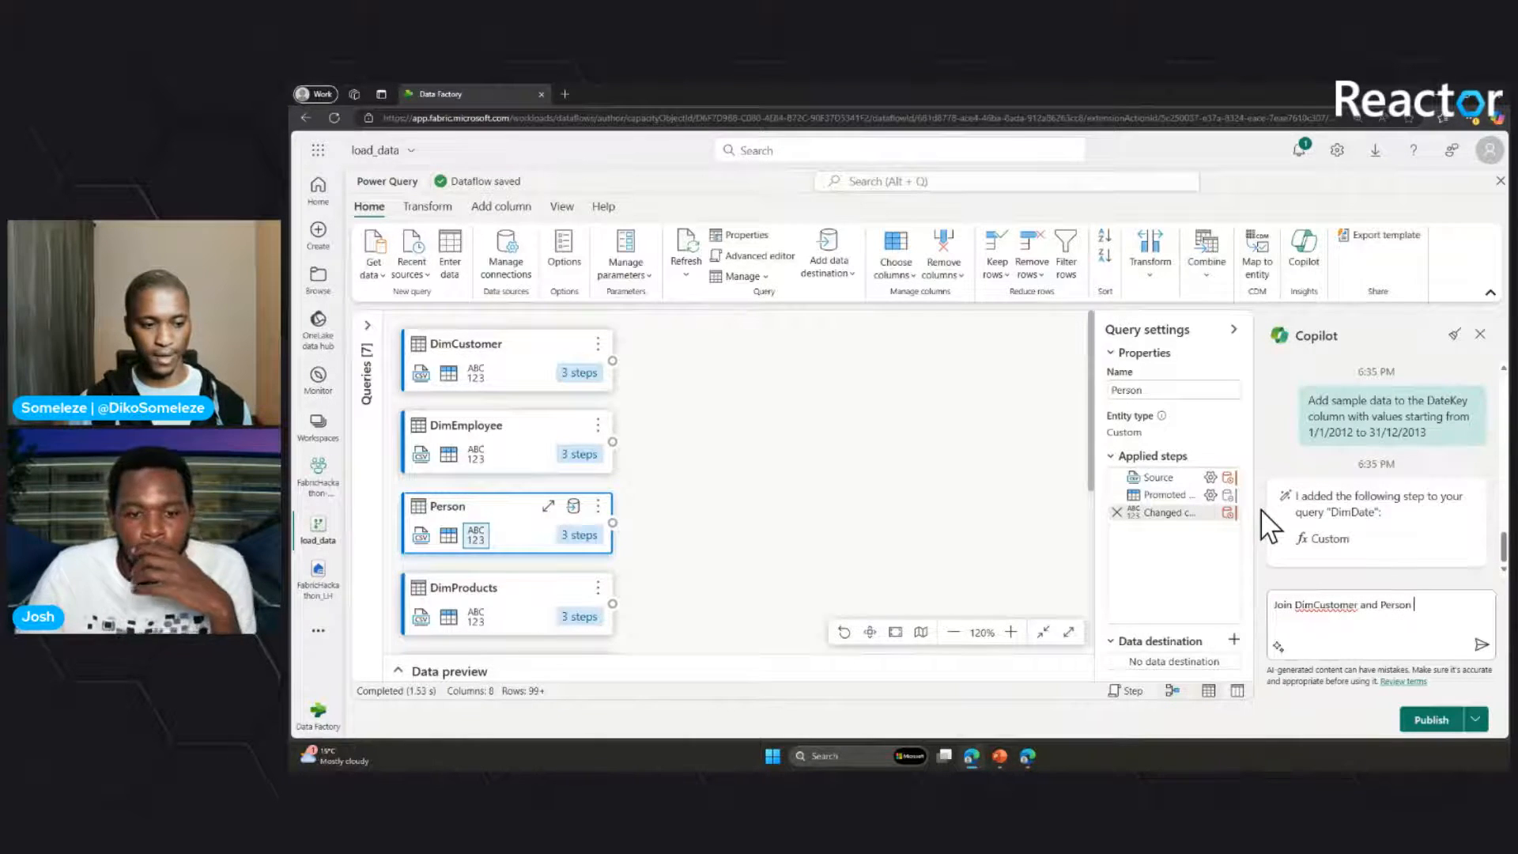
{"action": "type", "text": "tables"}
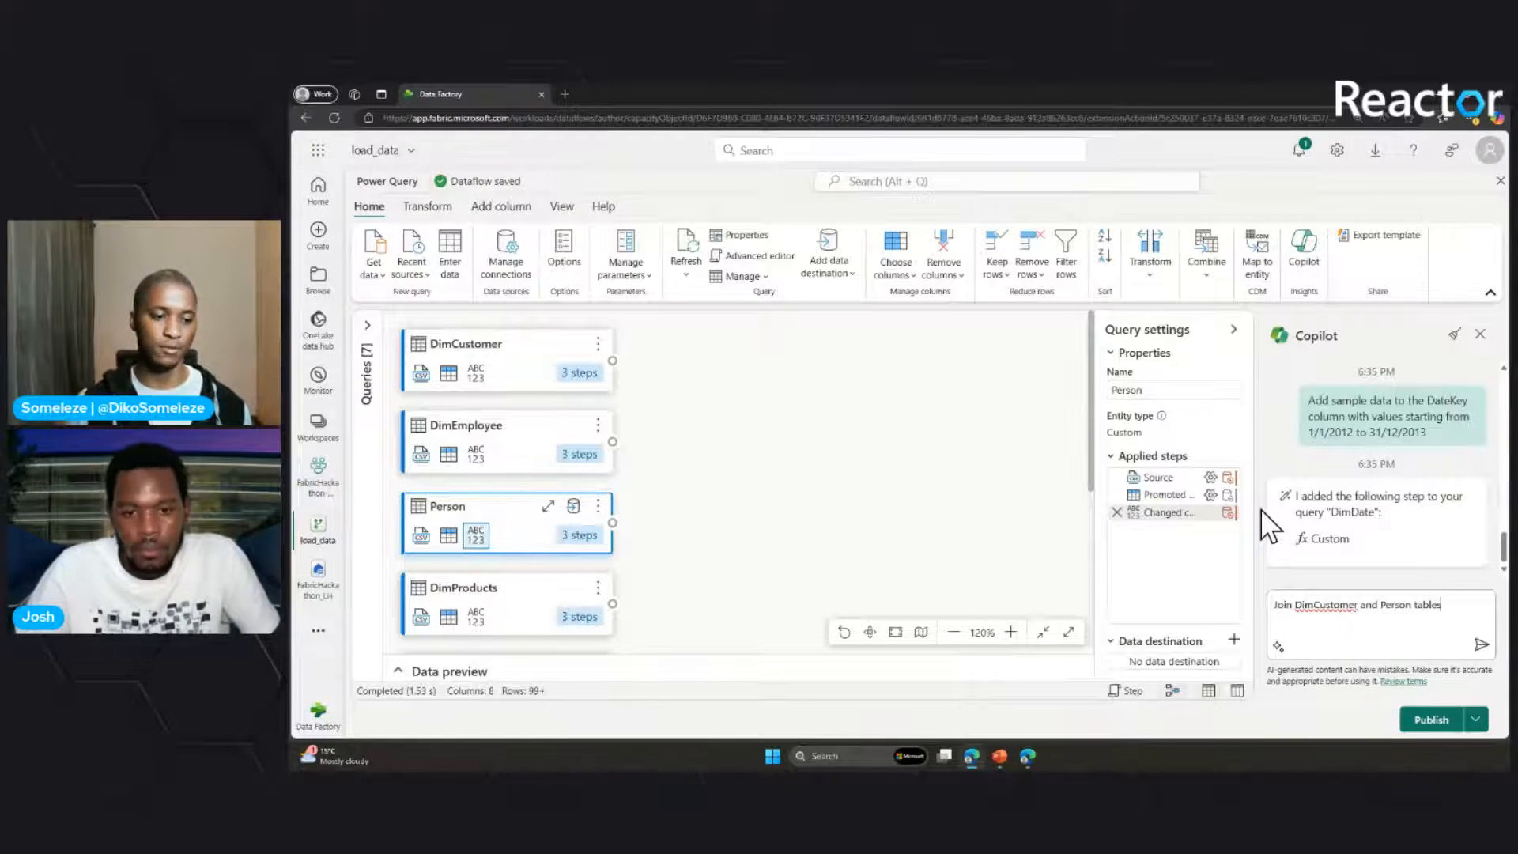
{"action": "key", "text": "Return"}
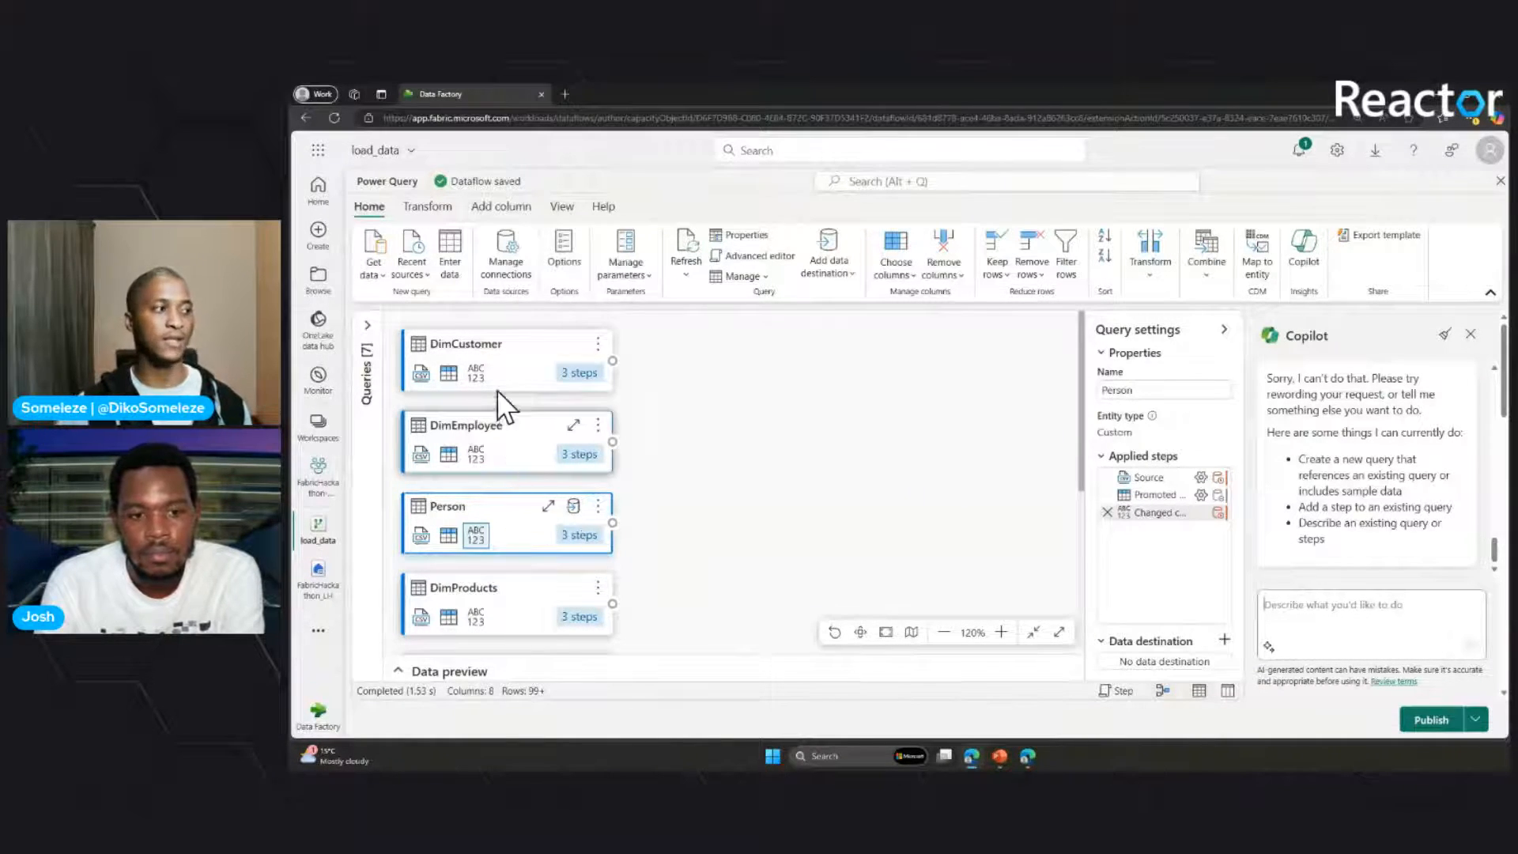
- Look through the DimCustomer and Person queries in the diagram and examine the Person query's data preview
{"action": "left_click", "coordinate": [505, 368]}
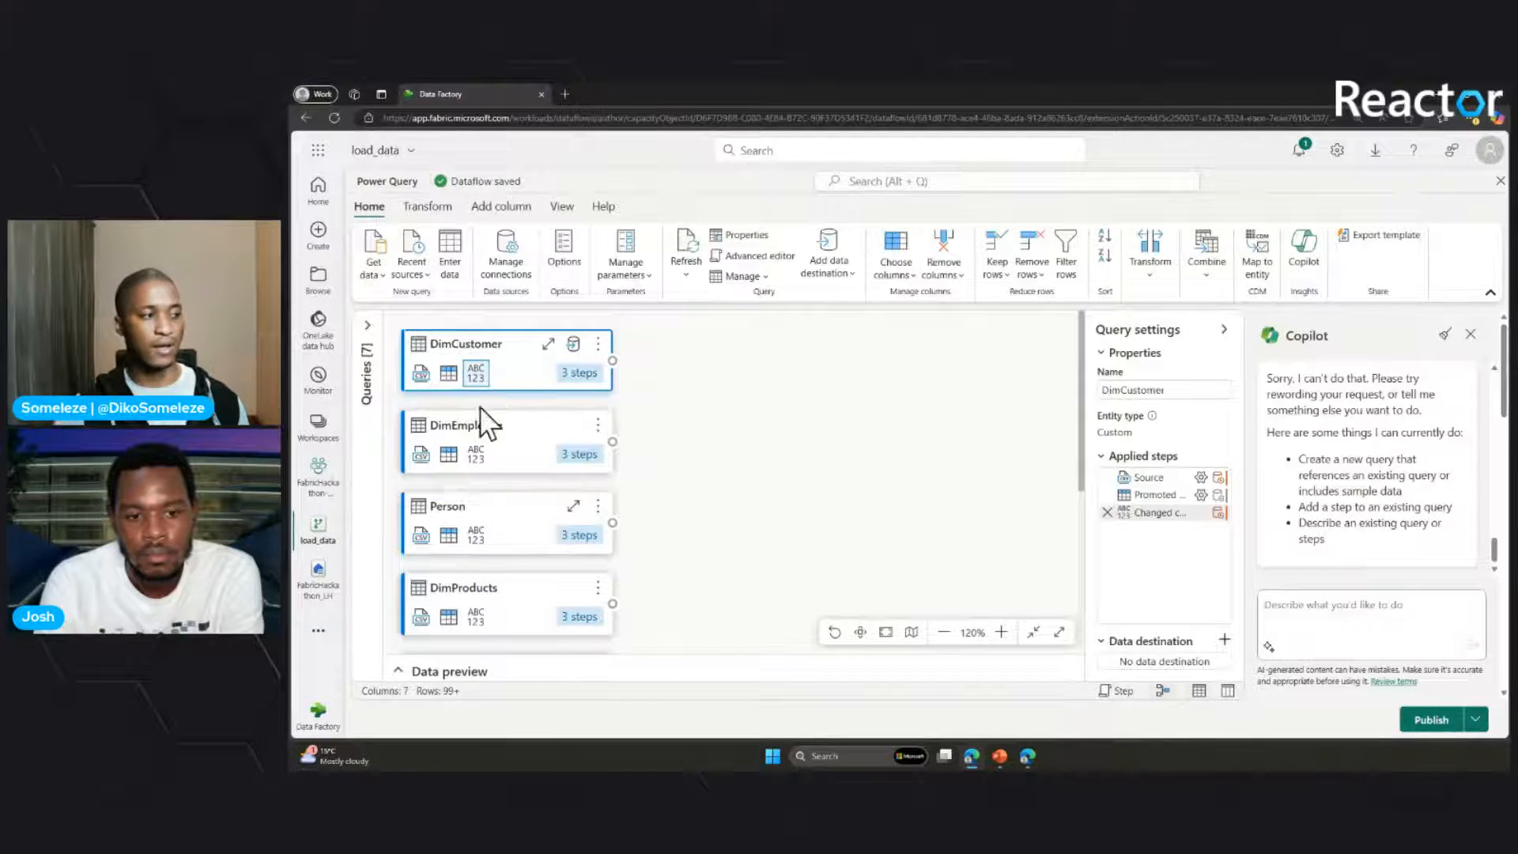
{"action": "left_click", "coordinate": [525, 534]}
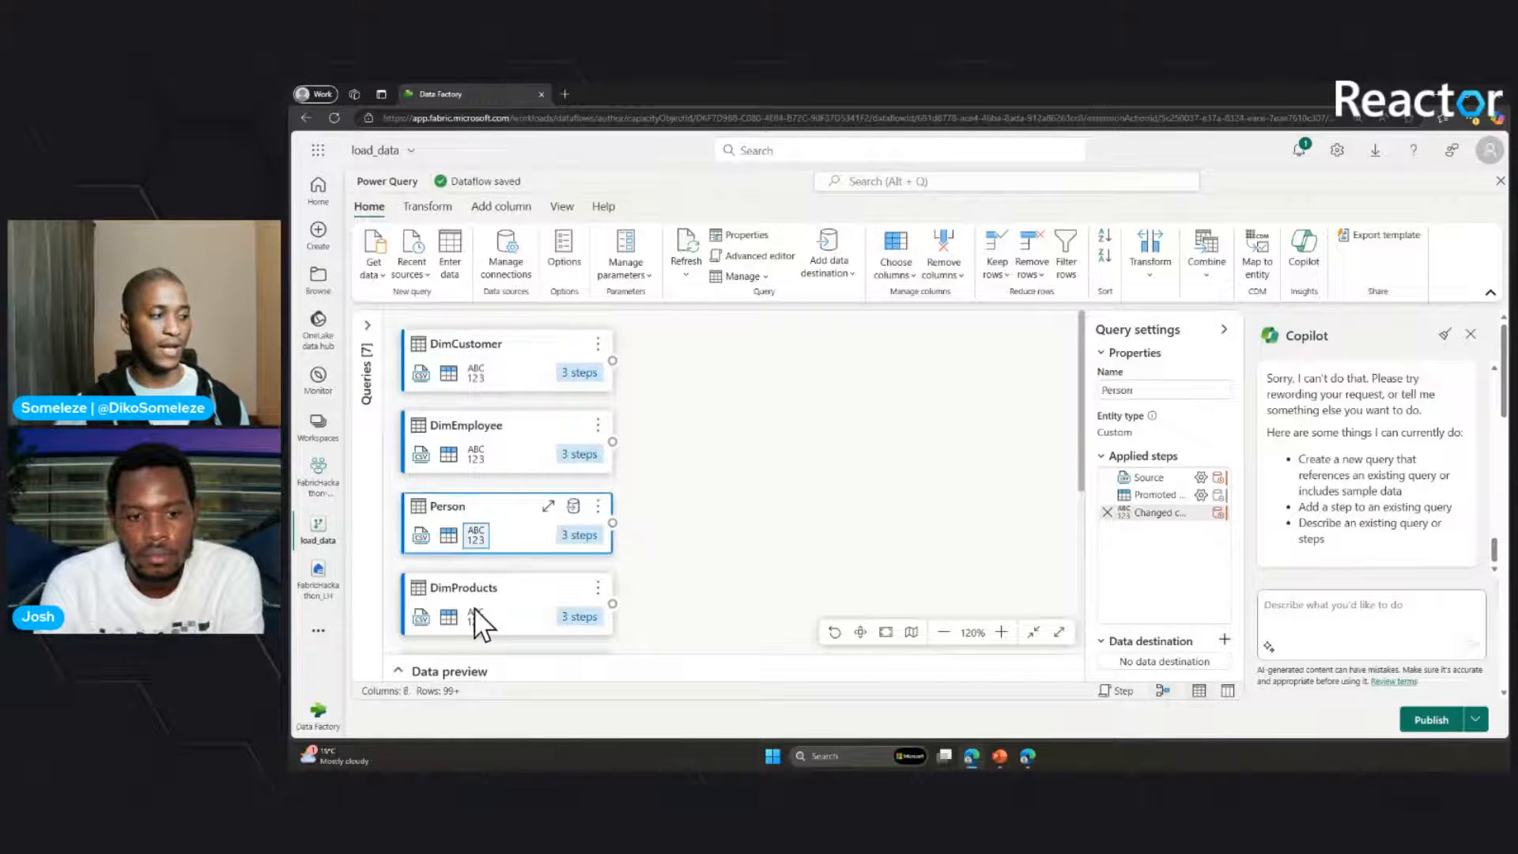
{"action": "left_click", "coordinate": [399, 672]}
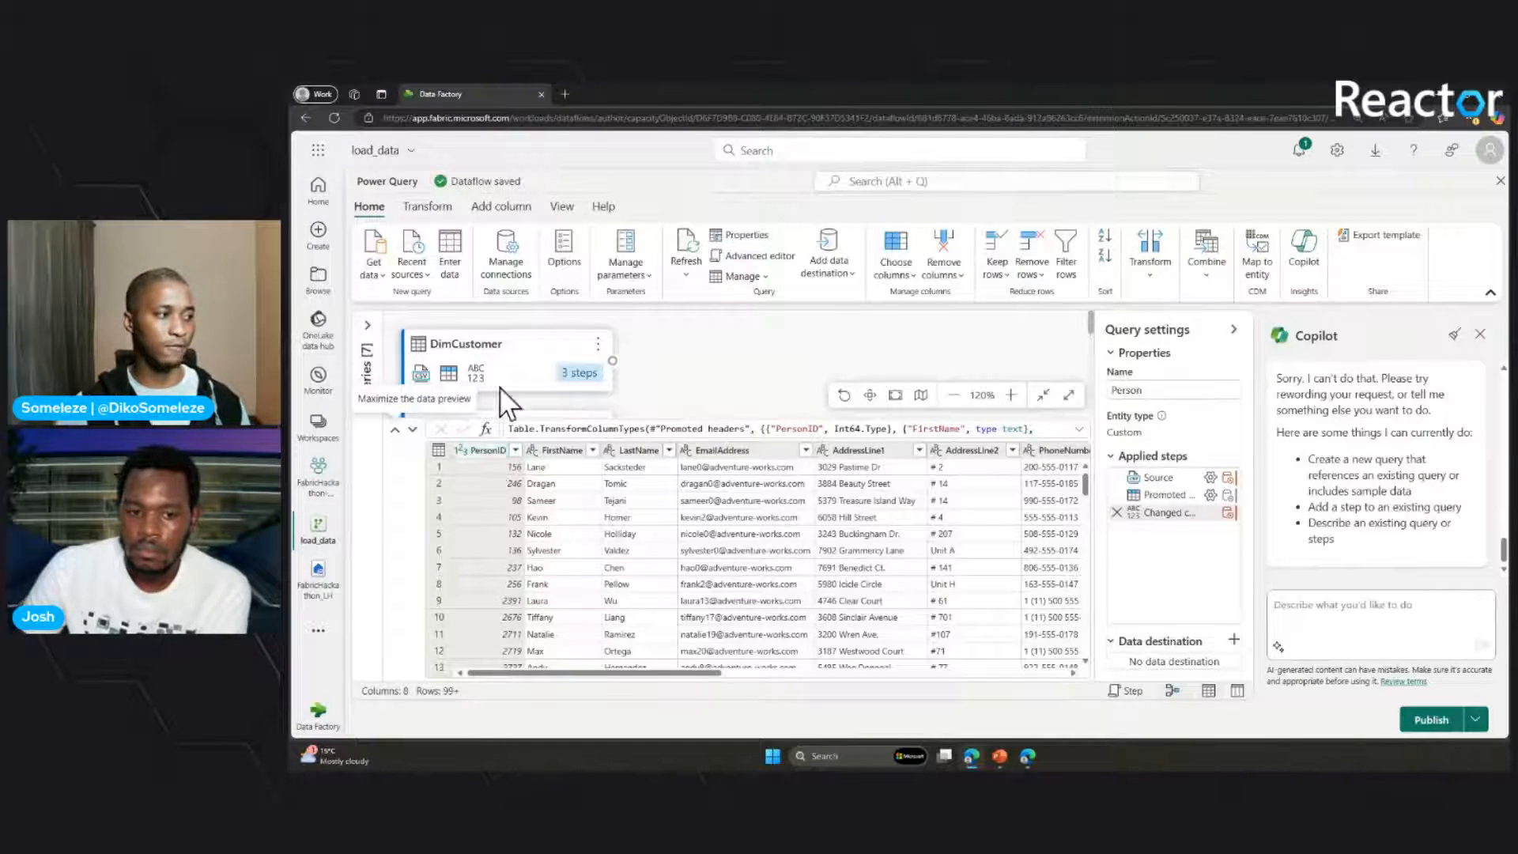
{"action": "scroll", "coordinate": [489, 376], "scroll_direction": "down", "scroll_amount": 1}
{"action": "scroll", "coordinate": [542, 382], "scroll_direction": "up", "scroll_amount": 2}
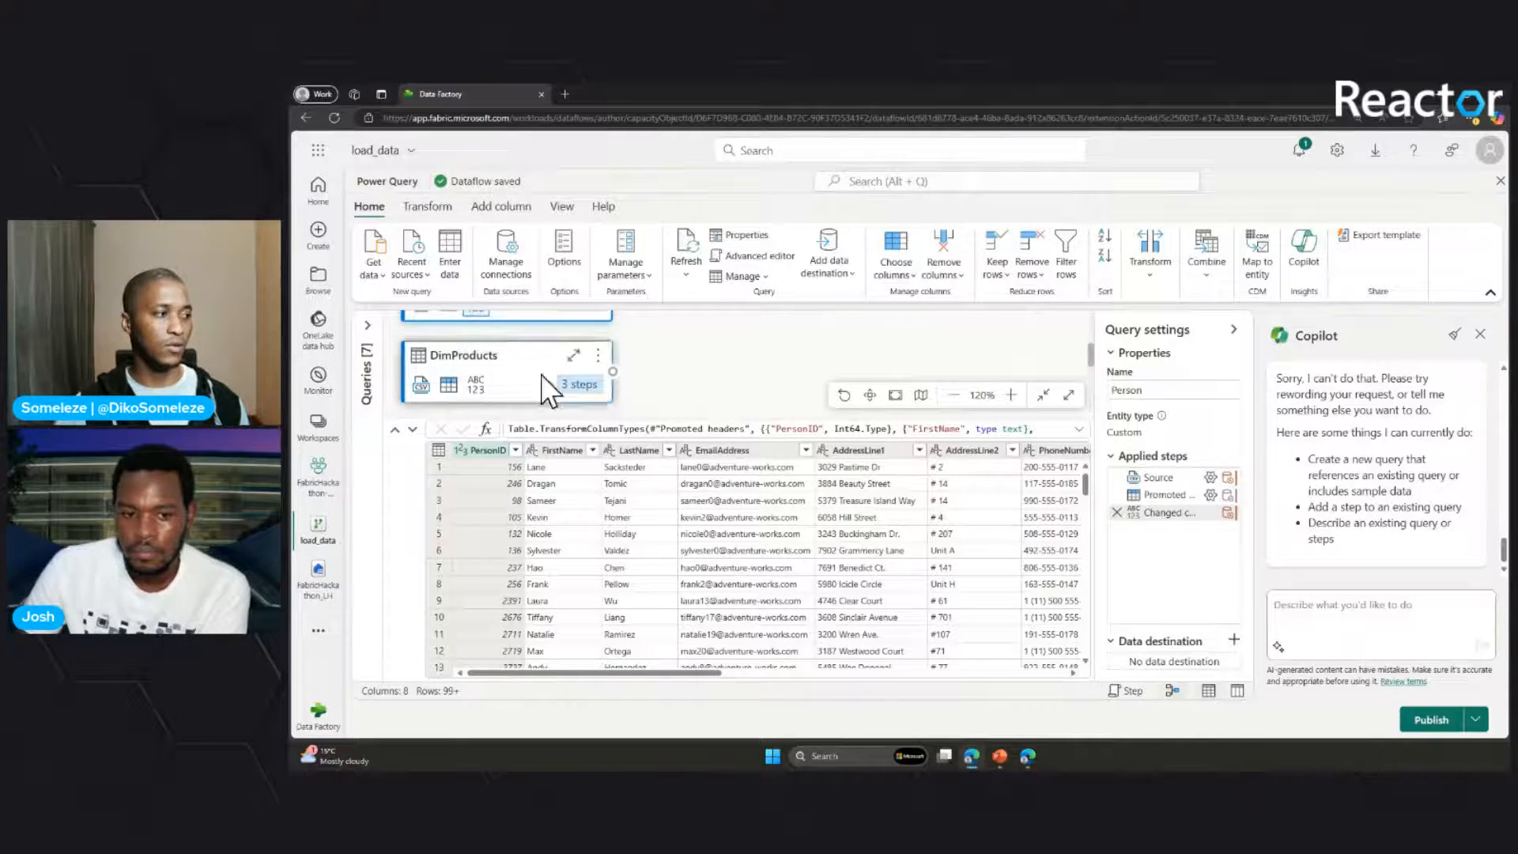
{"action": "scroll", "coordinate": [511, 378], "scroll_direction": "down", "scroll_amount": 2}
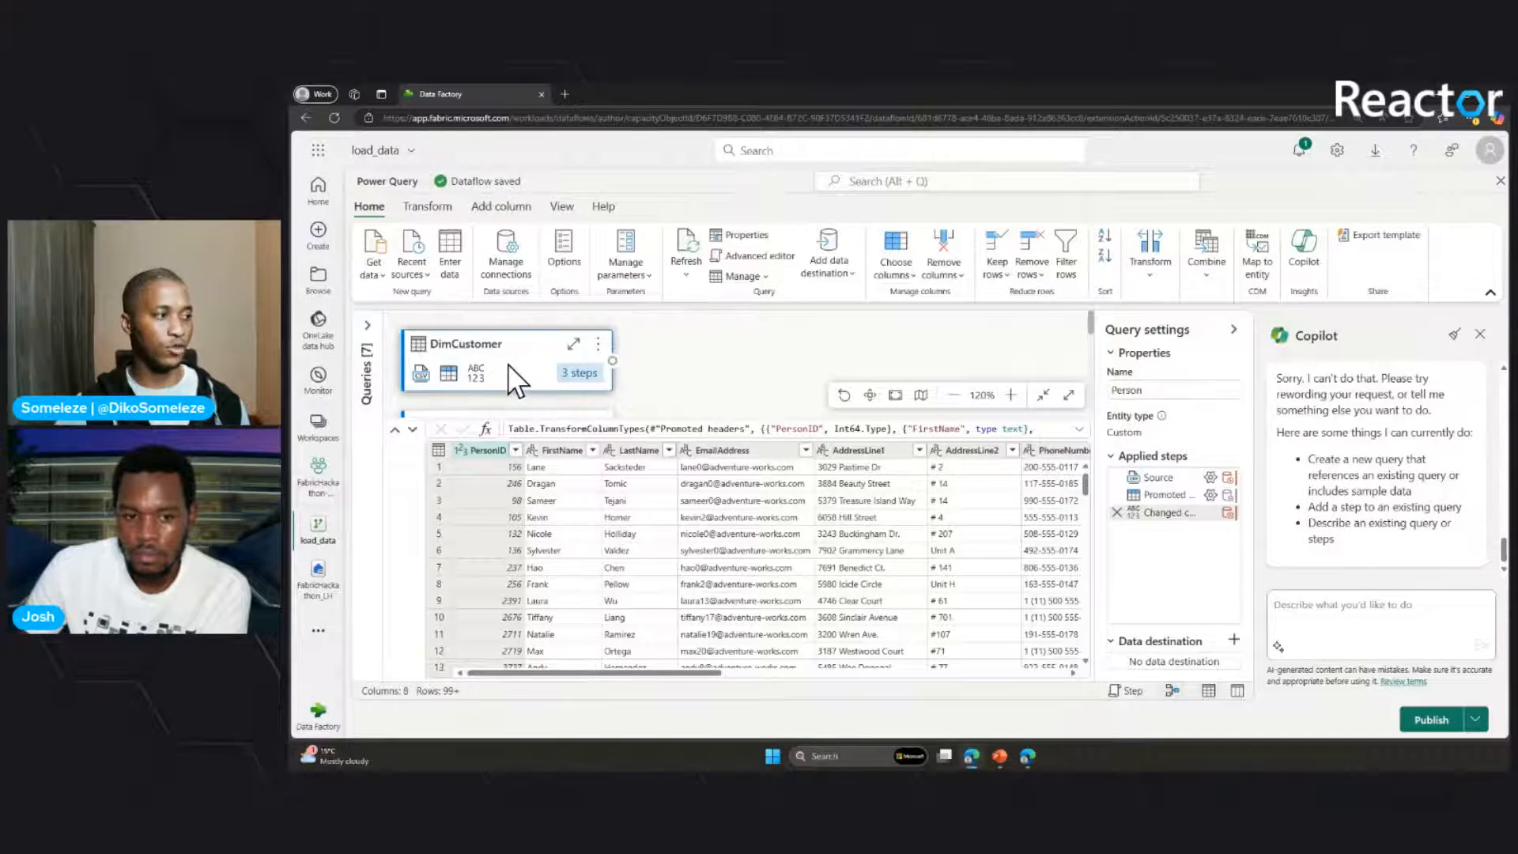
- Select the DimCustomer query, check its columns, and resubmit the earlier Copilot prompt "Join DimCustomer and Person tables"
{"action": "left_click", "coordinate": [506, 354]}
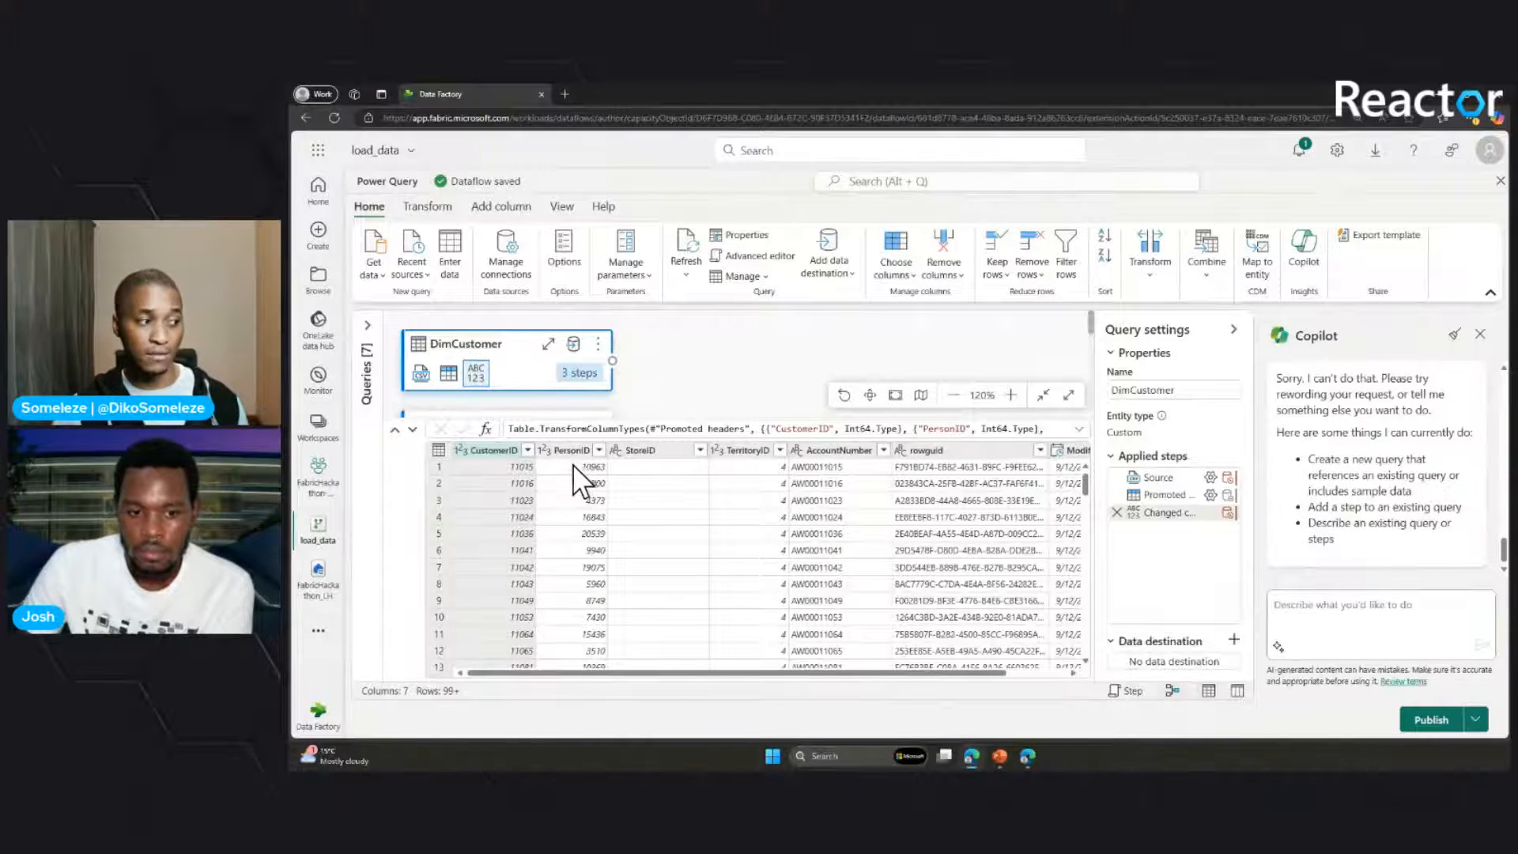
{"action": "scroll", "coordinate": [518, 376], "scroll_direction": "down", "scroll_amount": 3}
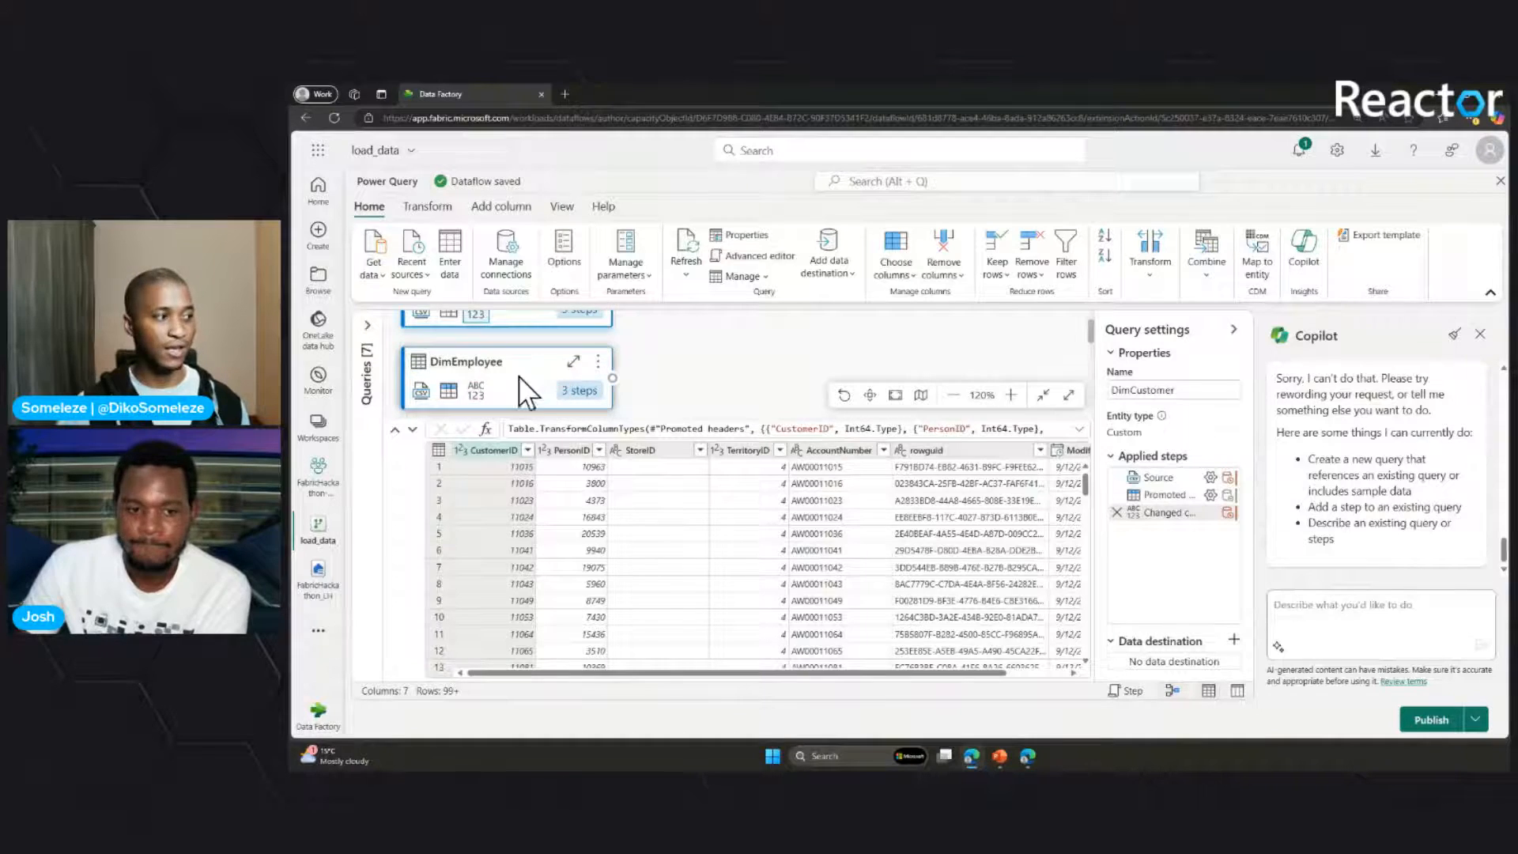
{"action": "scroll", "coordinate": [524, 381], "scroll_direction": "up", "scroll_amount": 3}
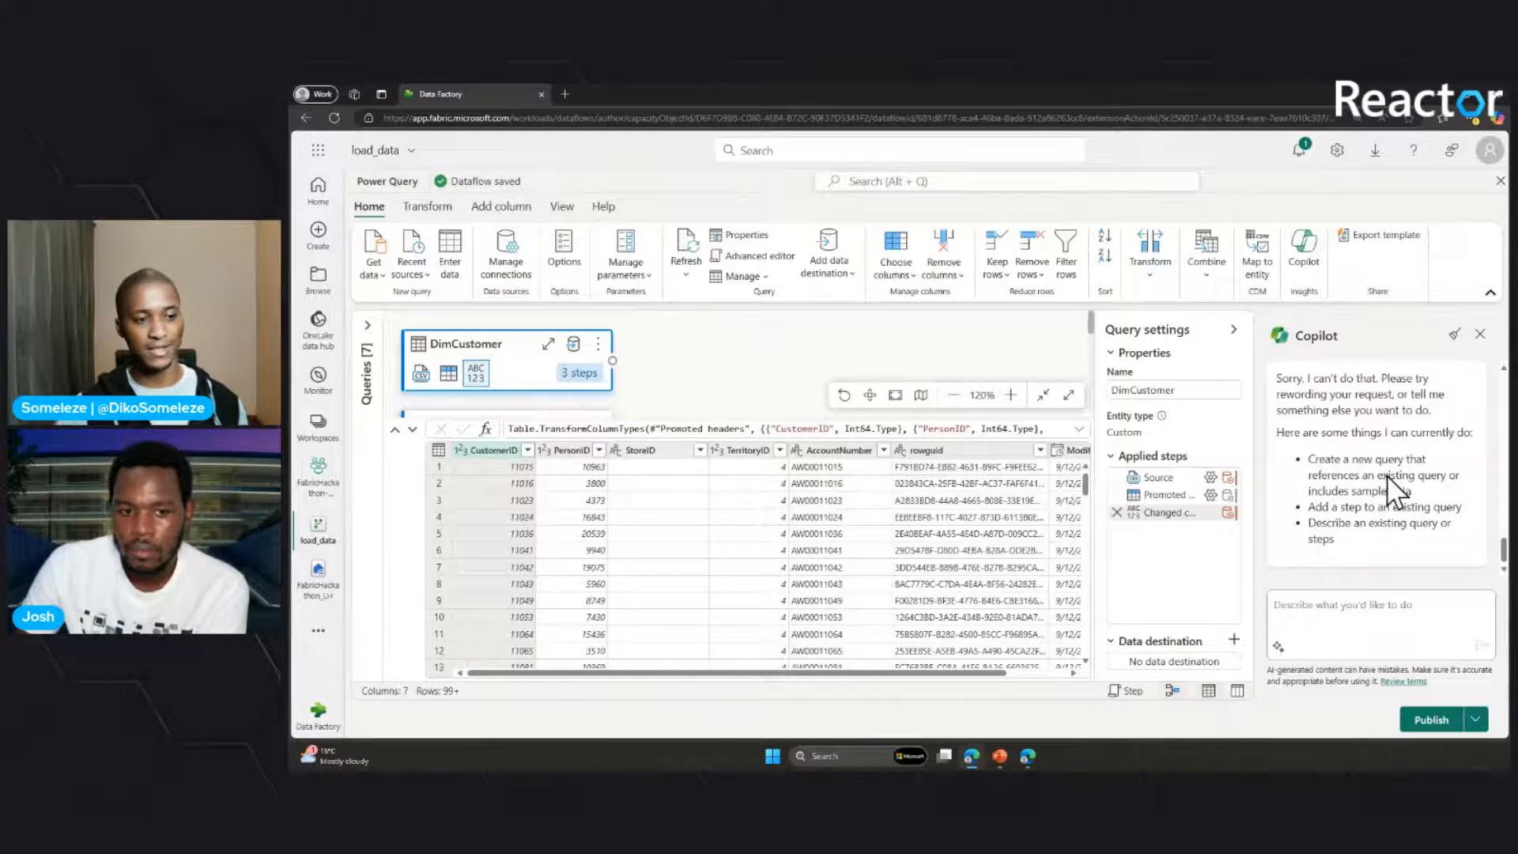
{"action": "scroll", "coordinate": [1387, 476], "scroll_direction": "up", "scroll_amount": 5}
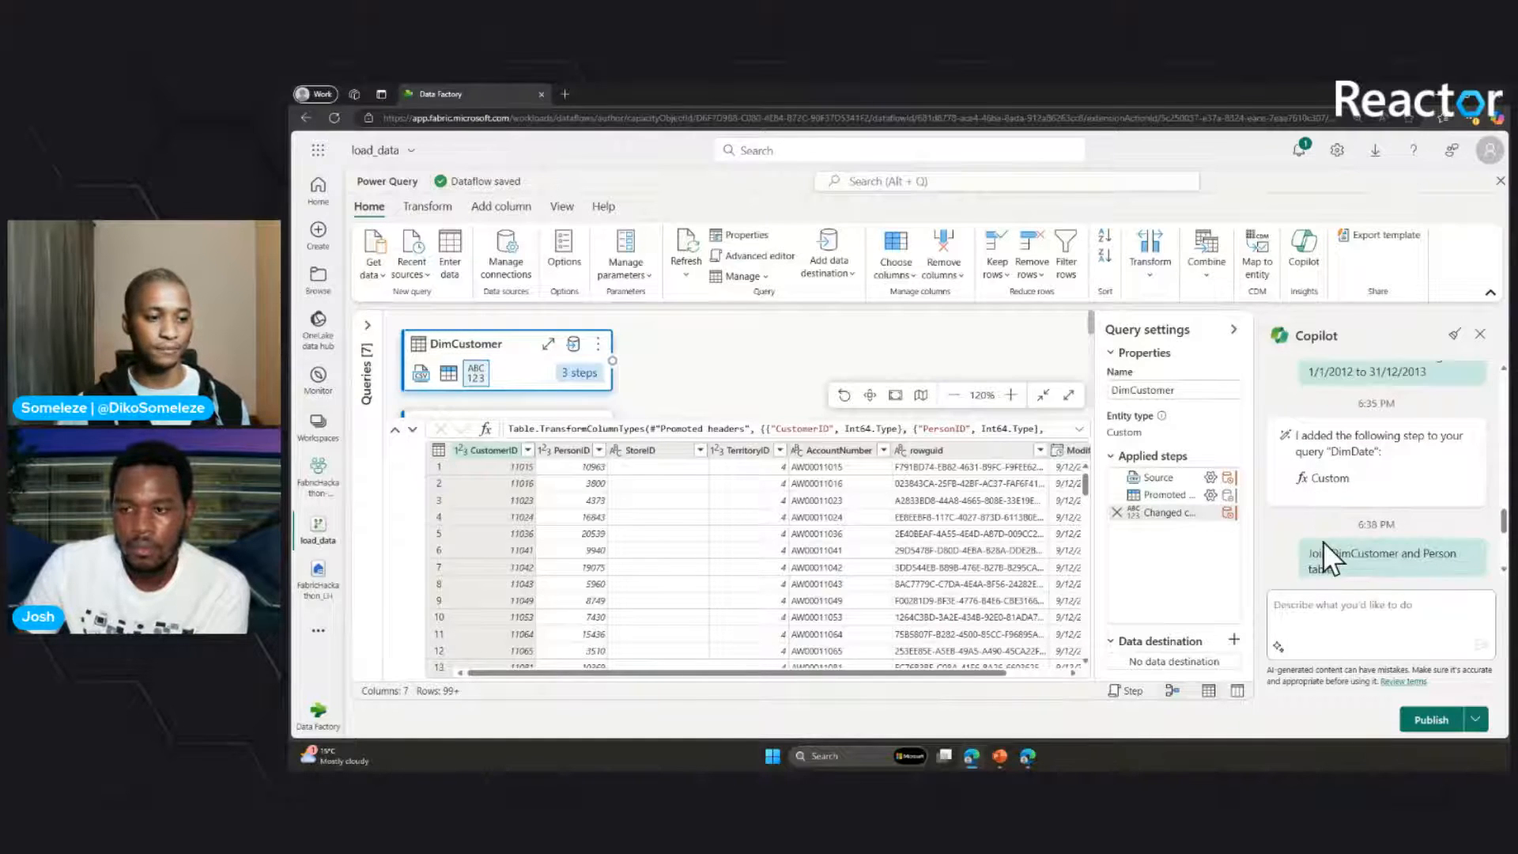
{"action": "scroll", "coordinate": [1319, 542], "scroll_direction": "down", "scroll_amount": 2}
{"action": "left_click_drag", "start_coordinate": [1311, 427], "coordinate": [1338, 440]}
{"action": "key", "text": "ctrl+c"}
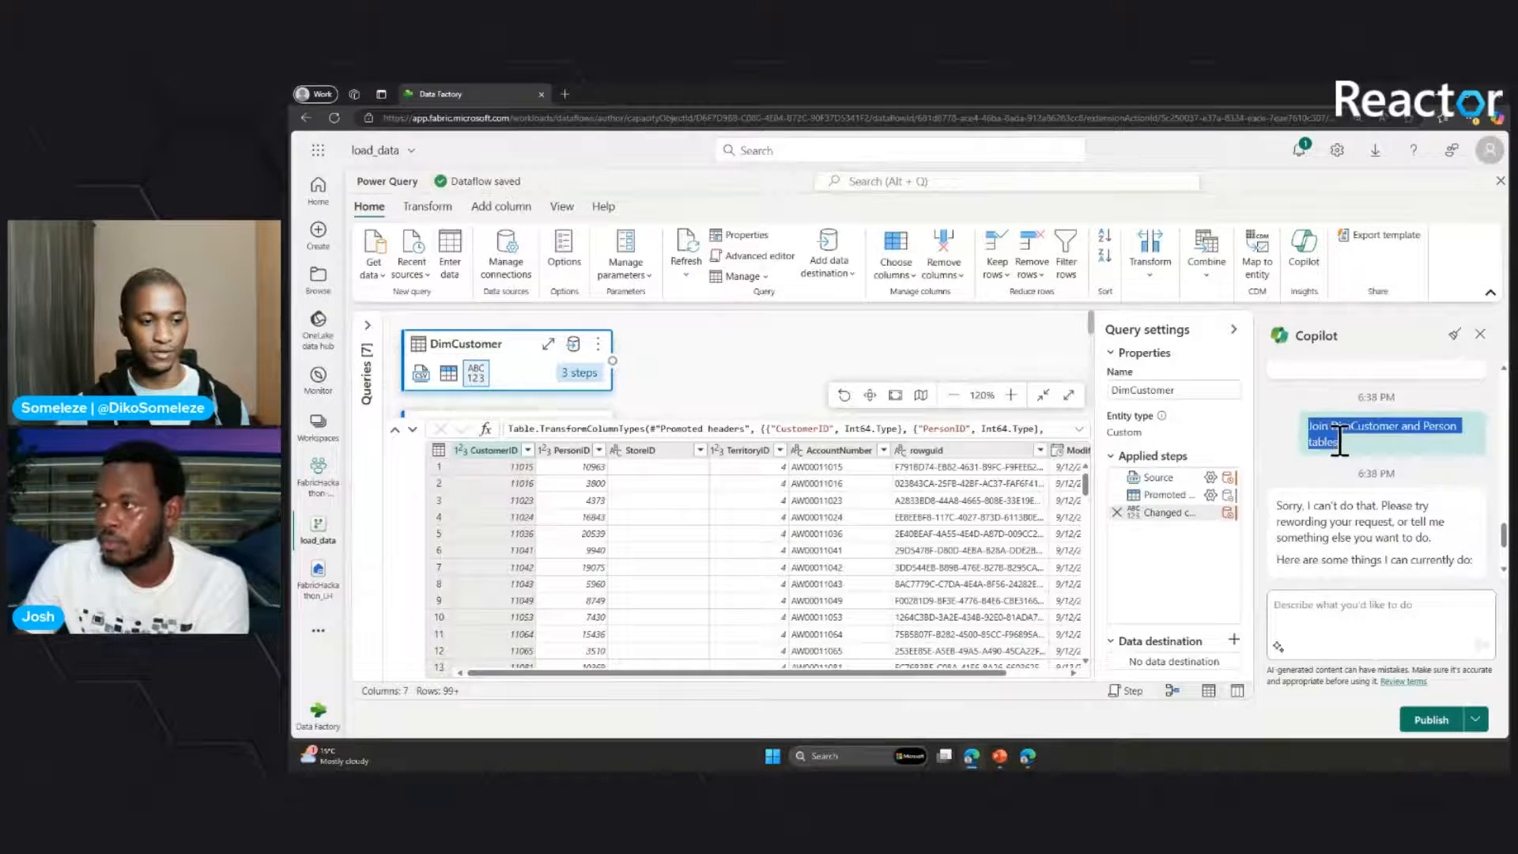
{"action": "left_click", "coordinate": [1328, 616]}
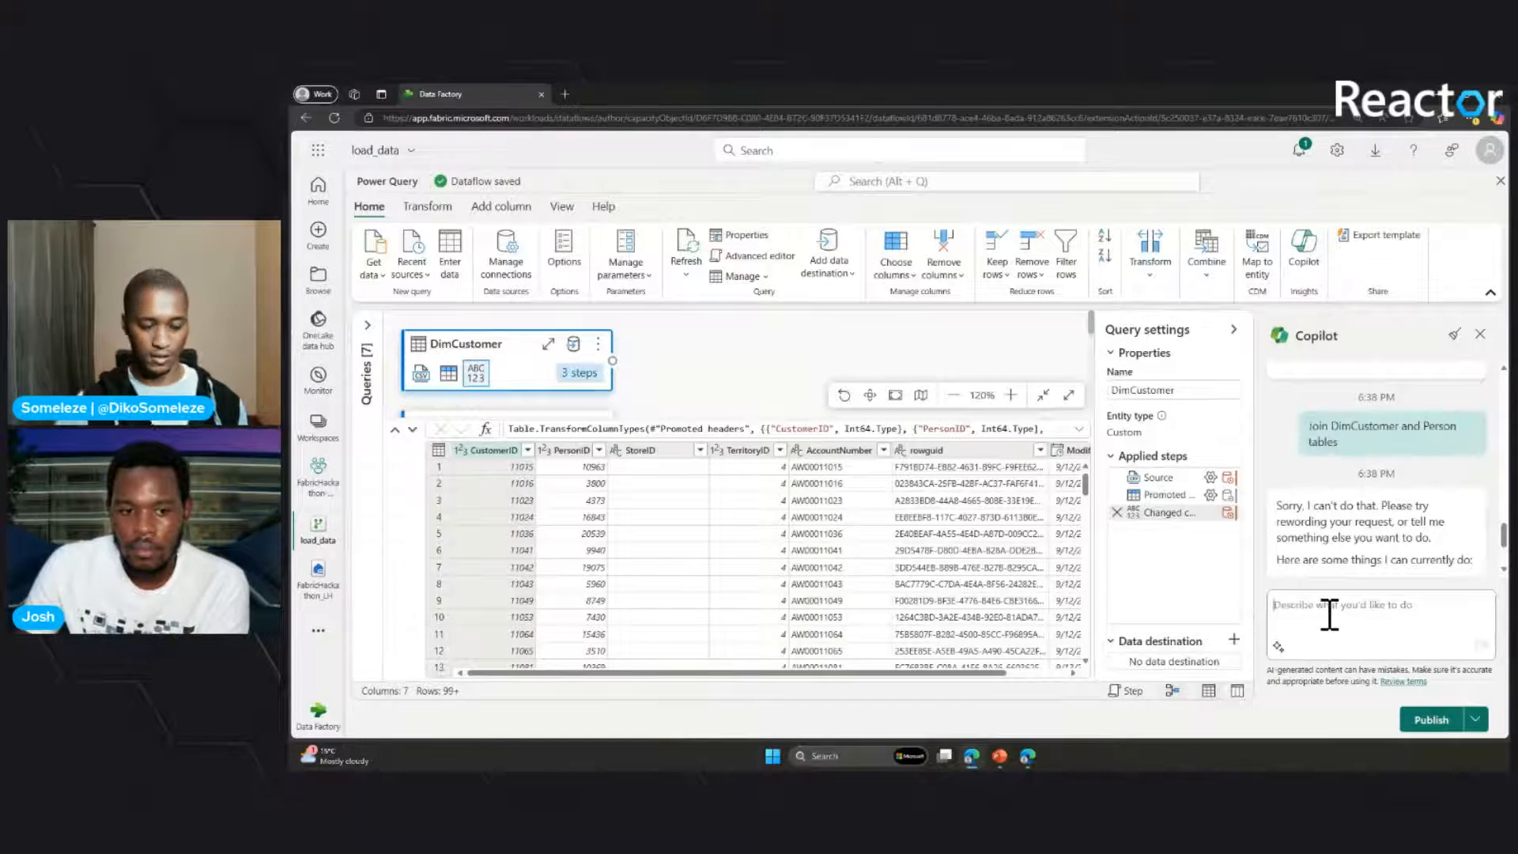
{"action": "key", "text": "ctrl+v"}
{"action": "key", "text": "Return"}
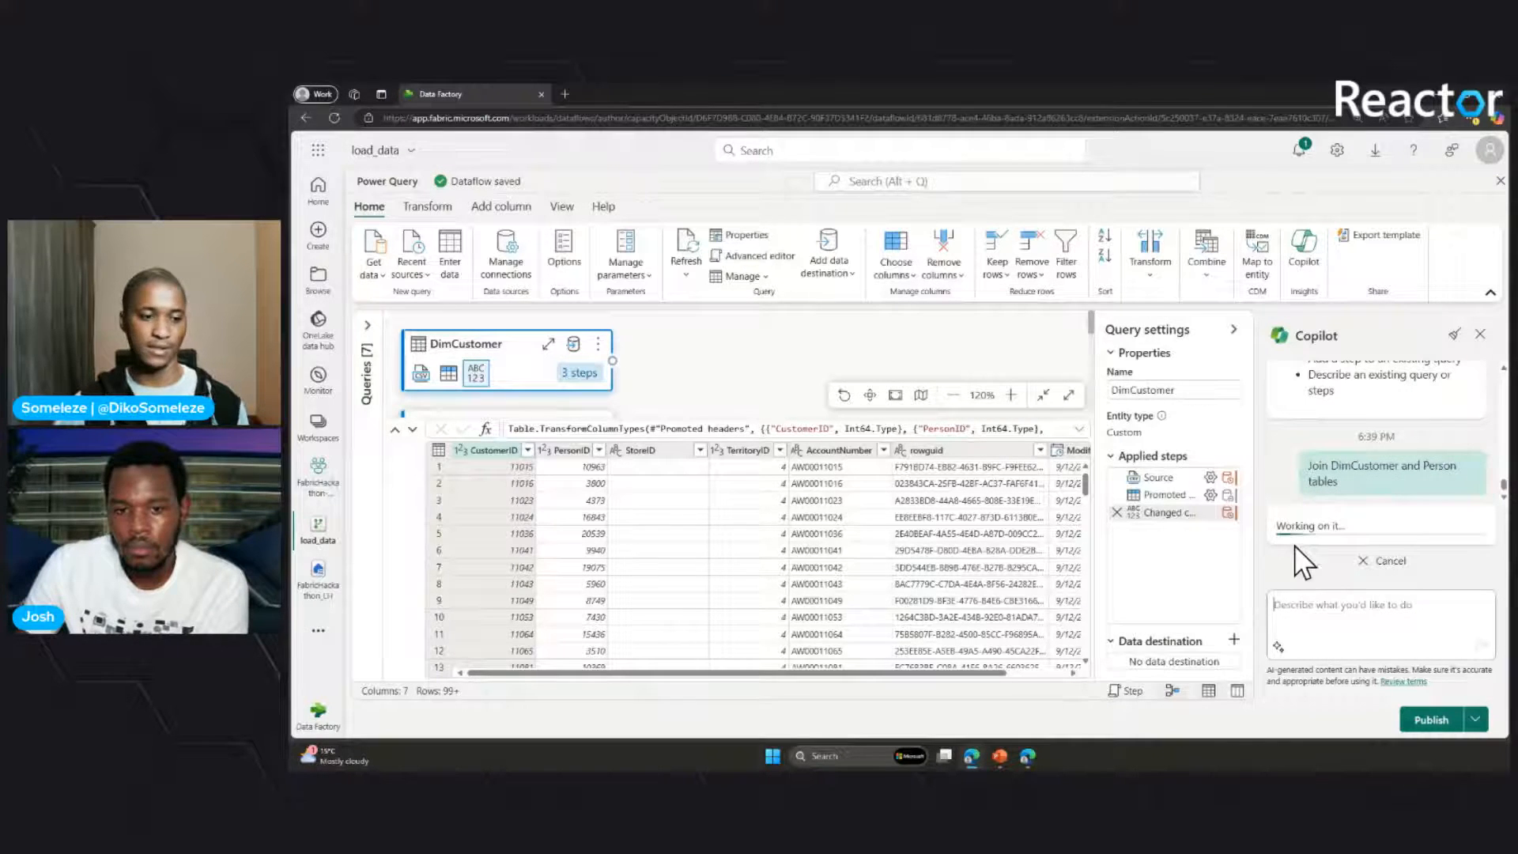
{"action": "left_click", "coordinate": [1324, 605]}
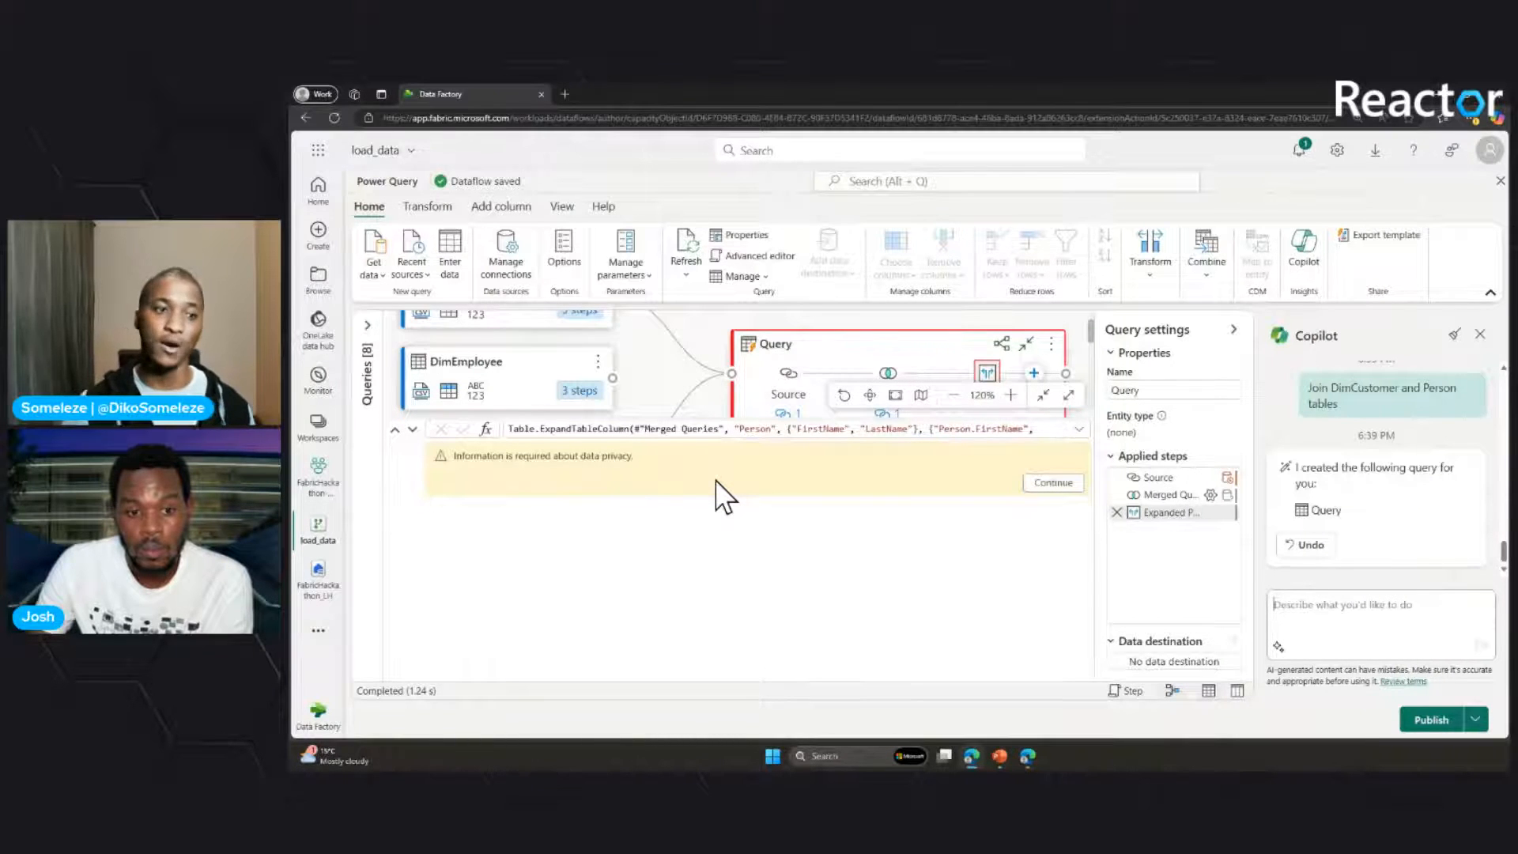
- Provide the required data privacy information by ignoring Privacy Levels checks for this document and saving
{"action": "left_click", "coordinate": [1054, 483]}
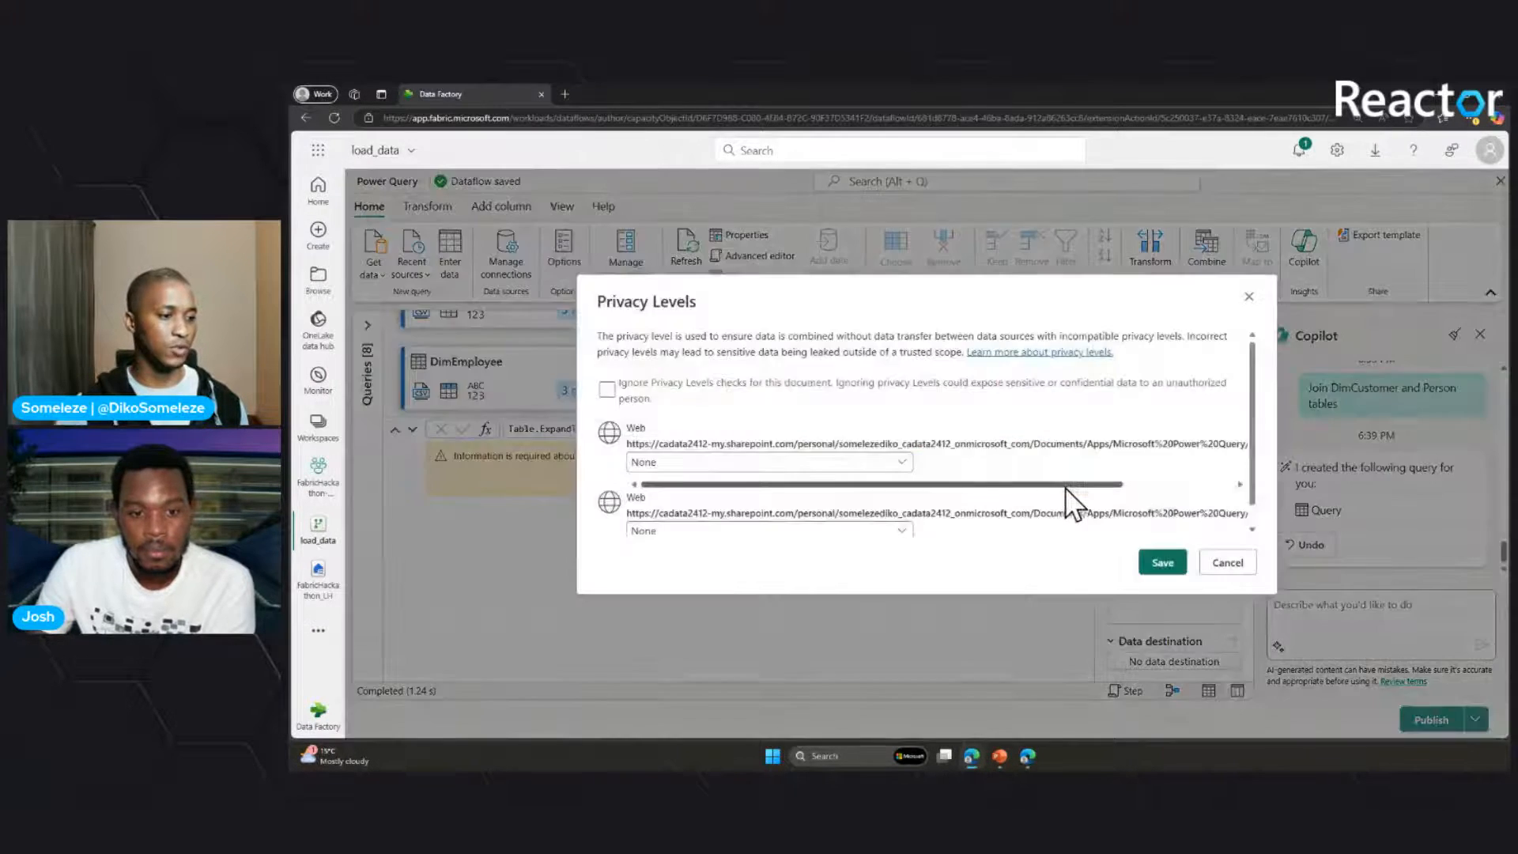
{"action": "left_click", "coordinate": [606, 389]}
{"action": "left_click", "coordinate": [1162, 563]}
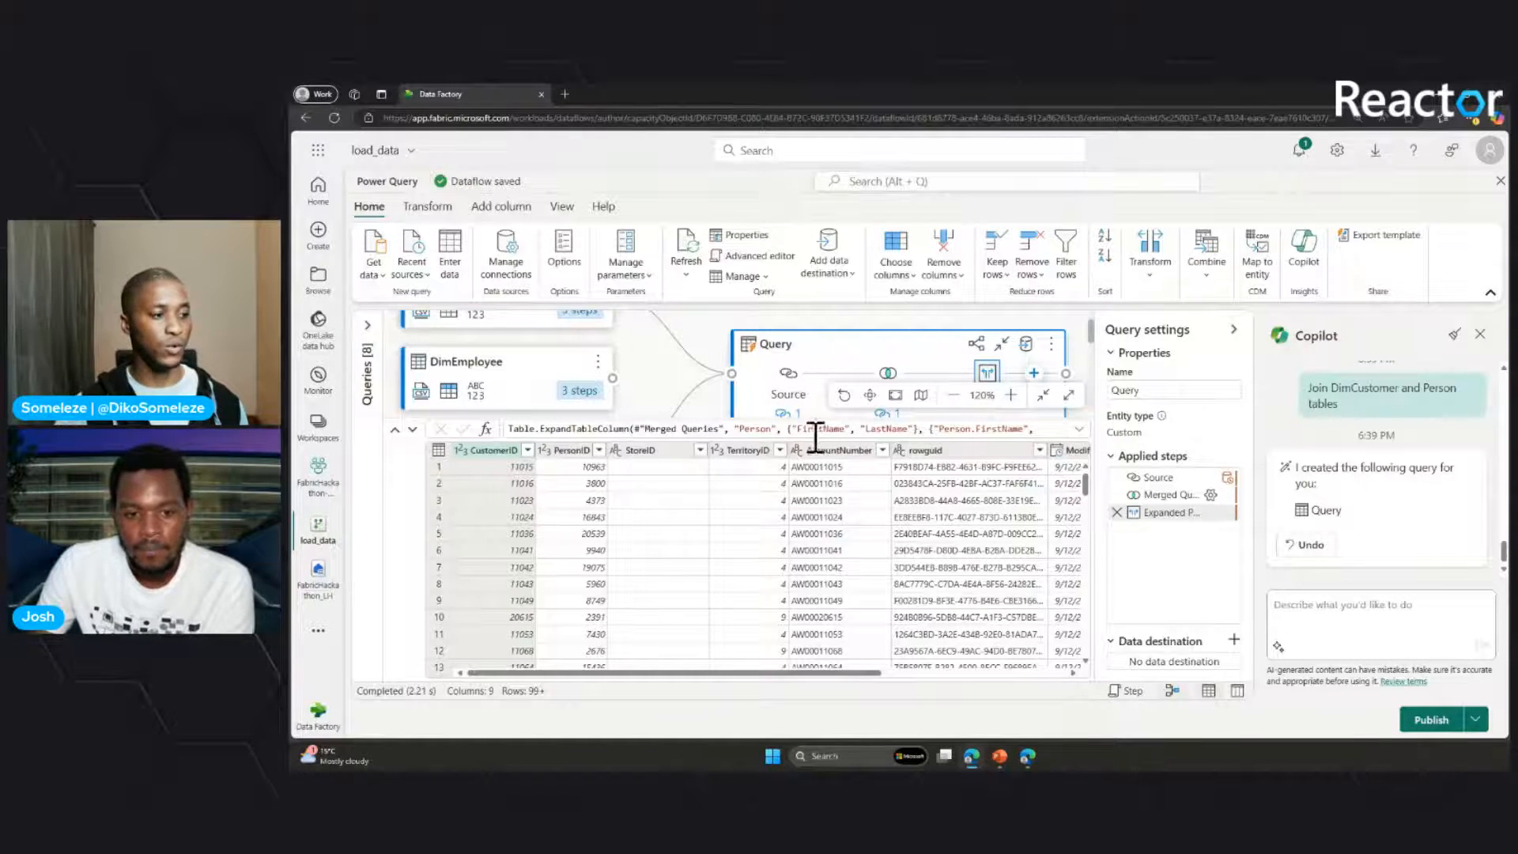
- Examine the joined query's source links in the diagram and its data preview across to the Person.FirstName and Person.LastName columns
{"action": "left_click", "coordinate": [411, 429]}
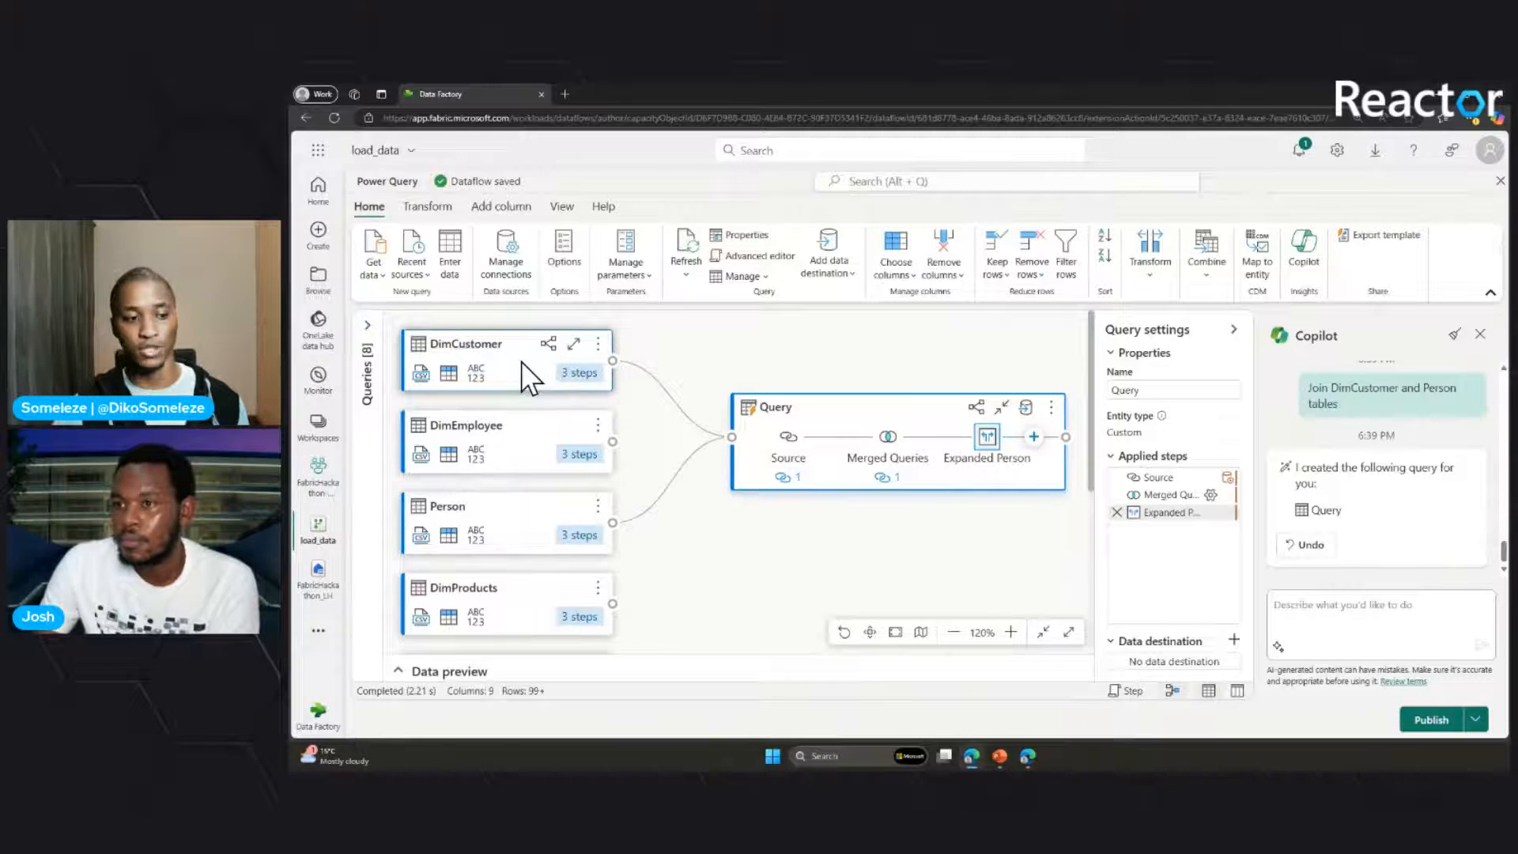
{"action": "mouse_move", "coordinate": [786, 452]}
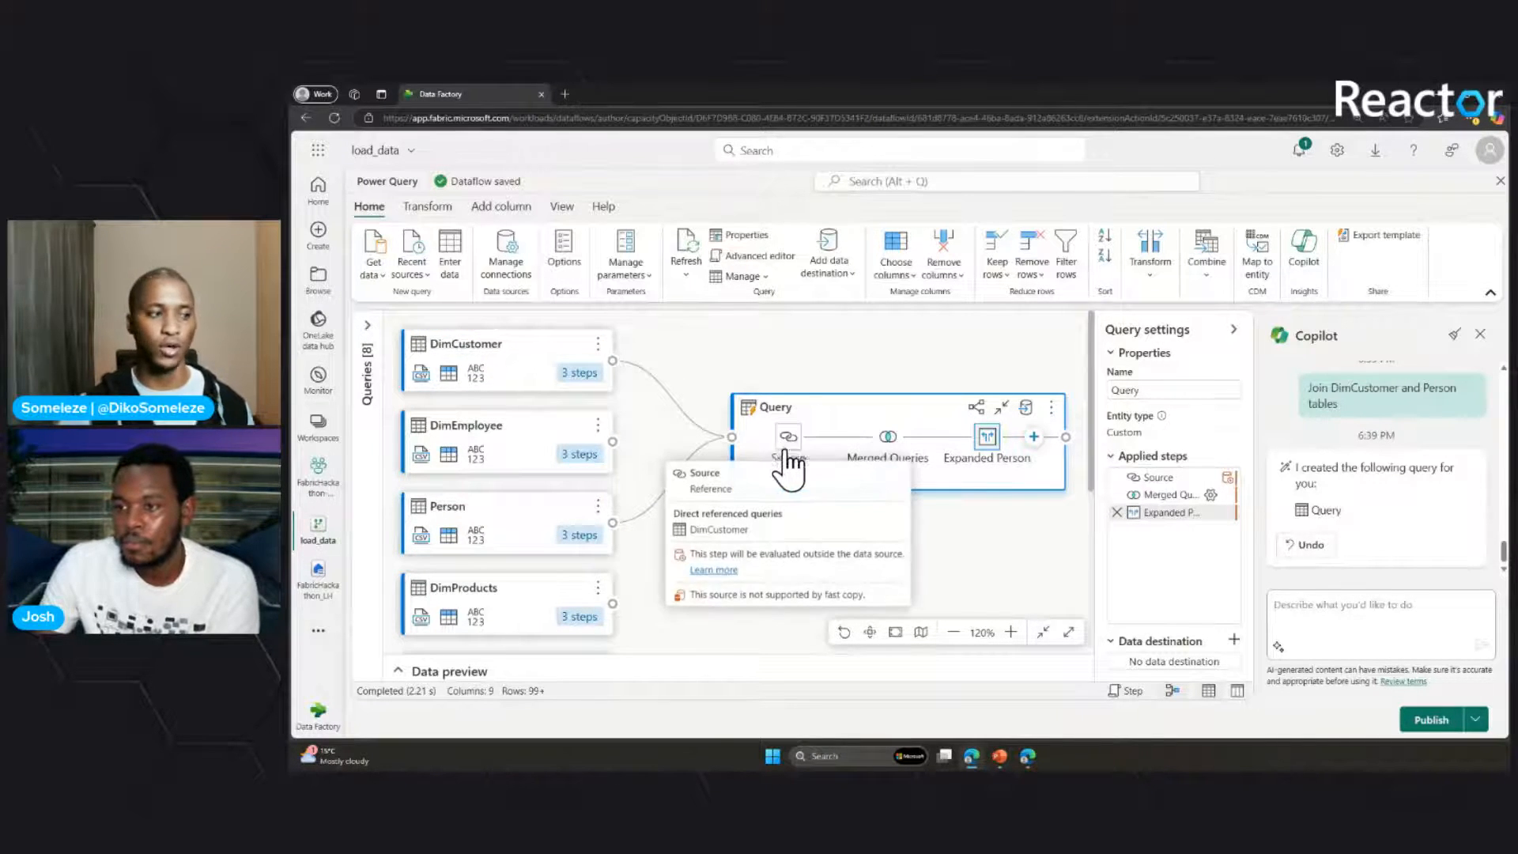
{"action": "left_click", "coordinate": [397, 672]}
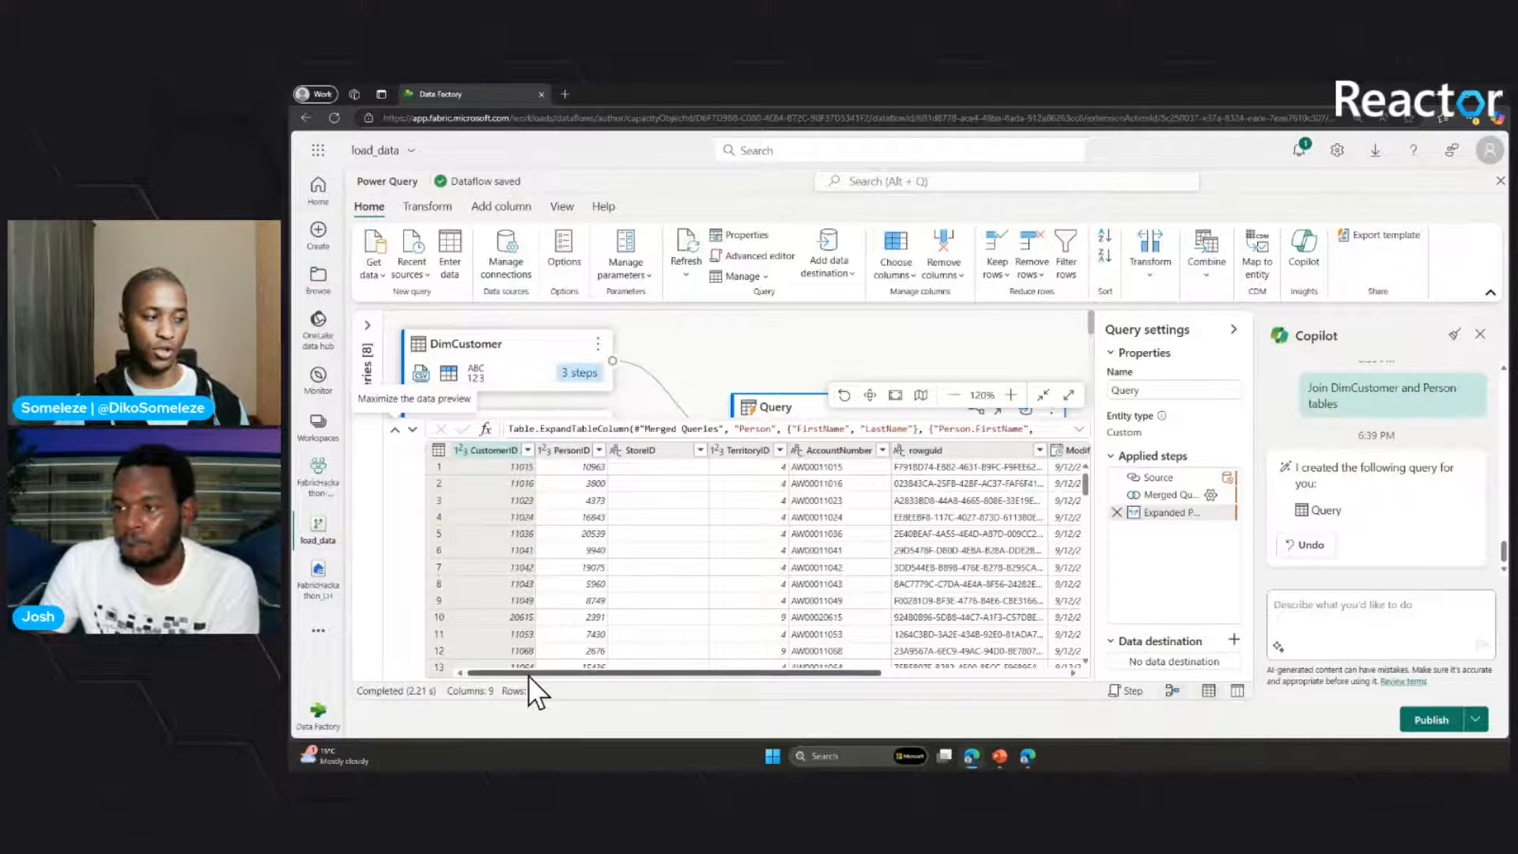
{"action": "left_click_drag", "start_coordinate": [528, 675], "coordinate": [819, 663]}
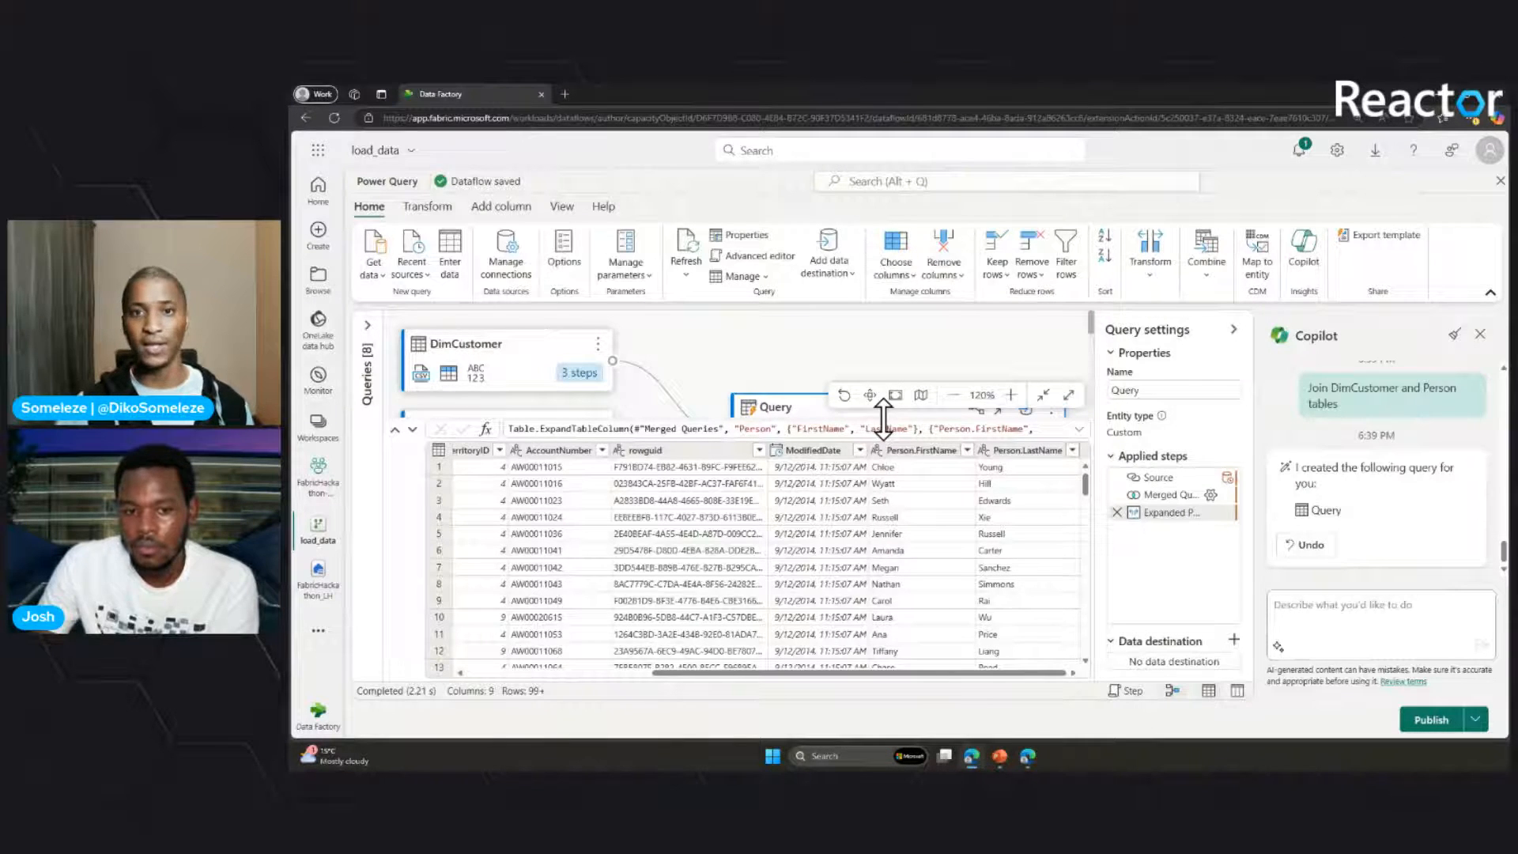
{"action": "left_click", "coordinate": [393, 431]}
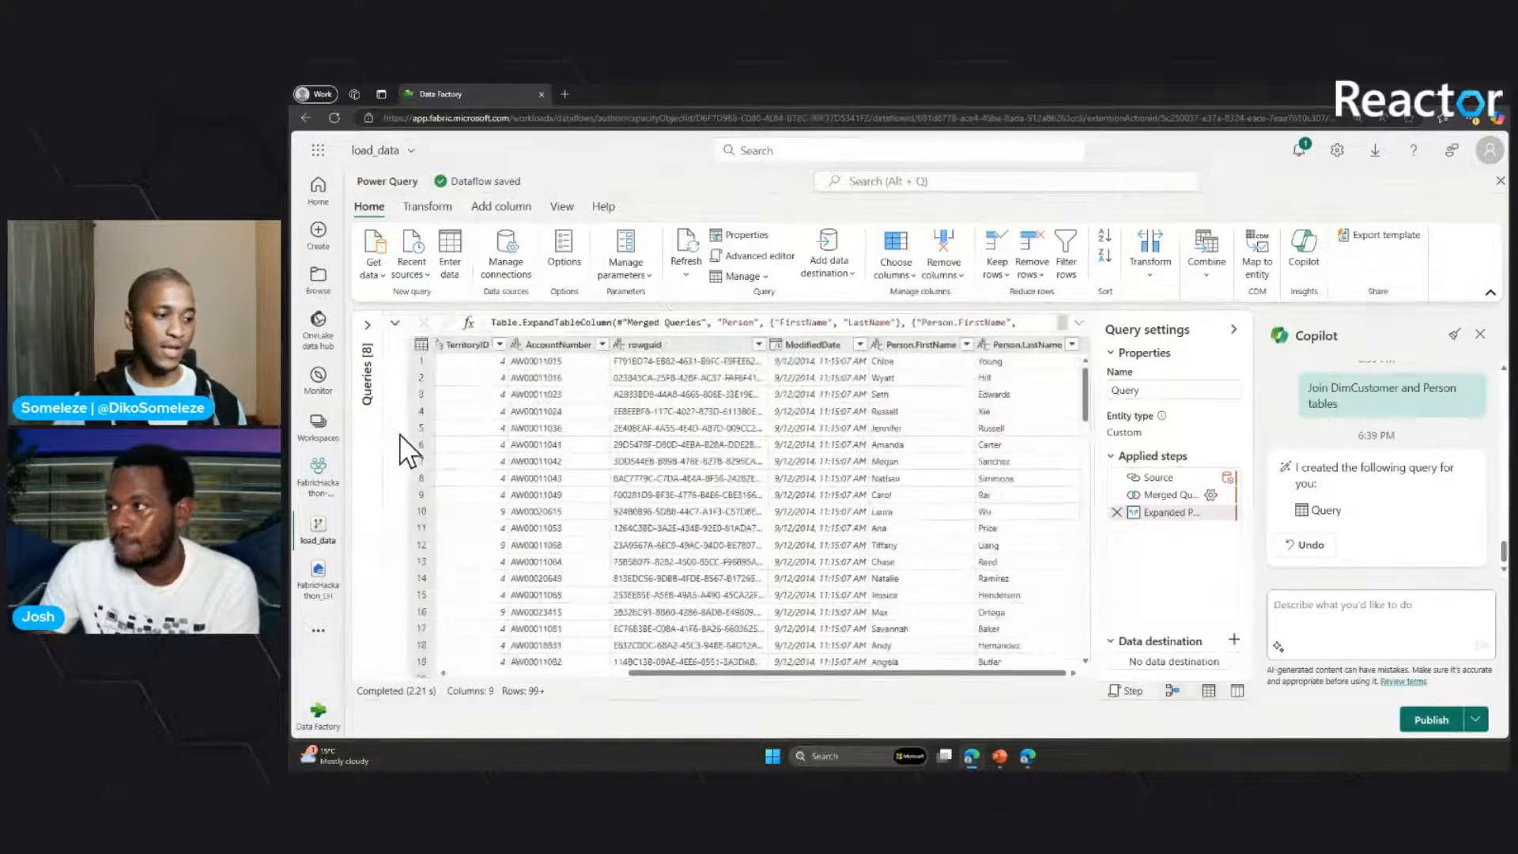
{"action": "left_click", "coordinate": [394, 326]}
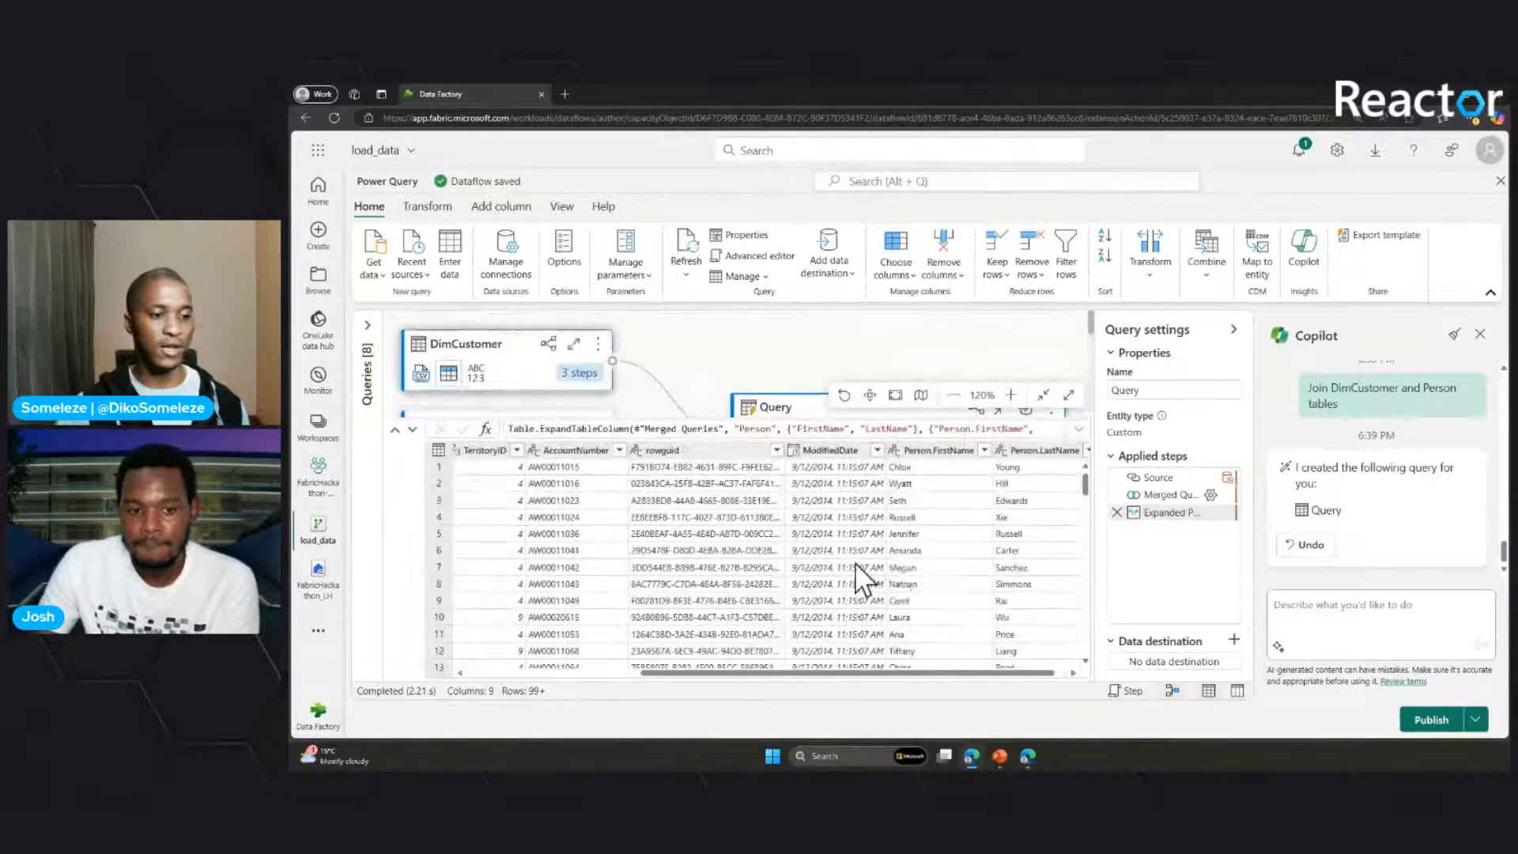
- Undo Copilot's creation of the query that joins DimCustomer and Person
{"action": "left_click", "coordinate": [1308, 545]}
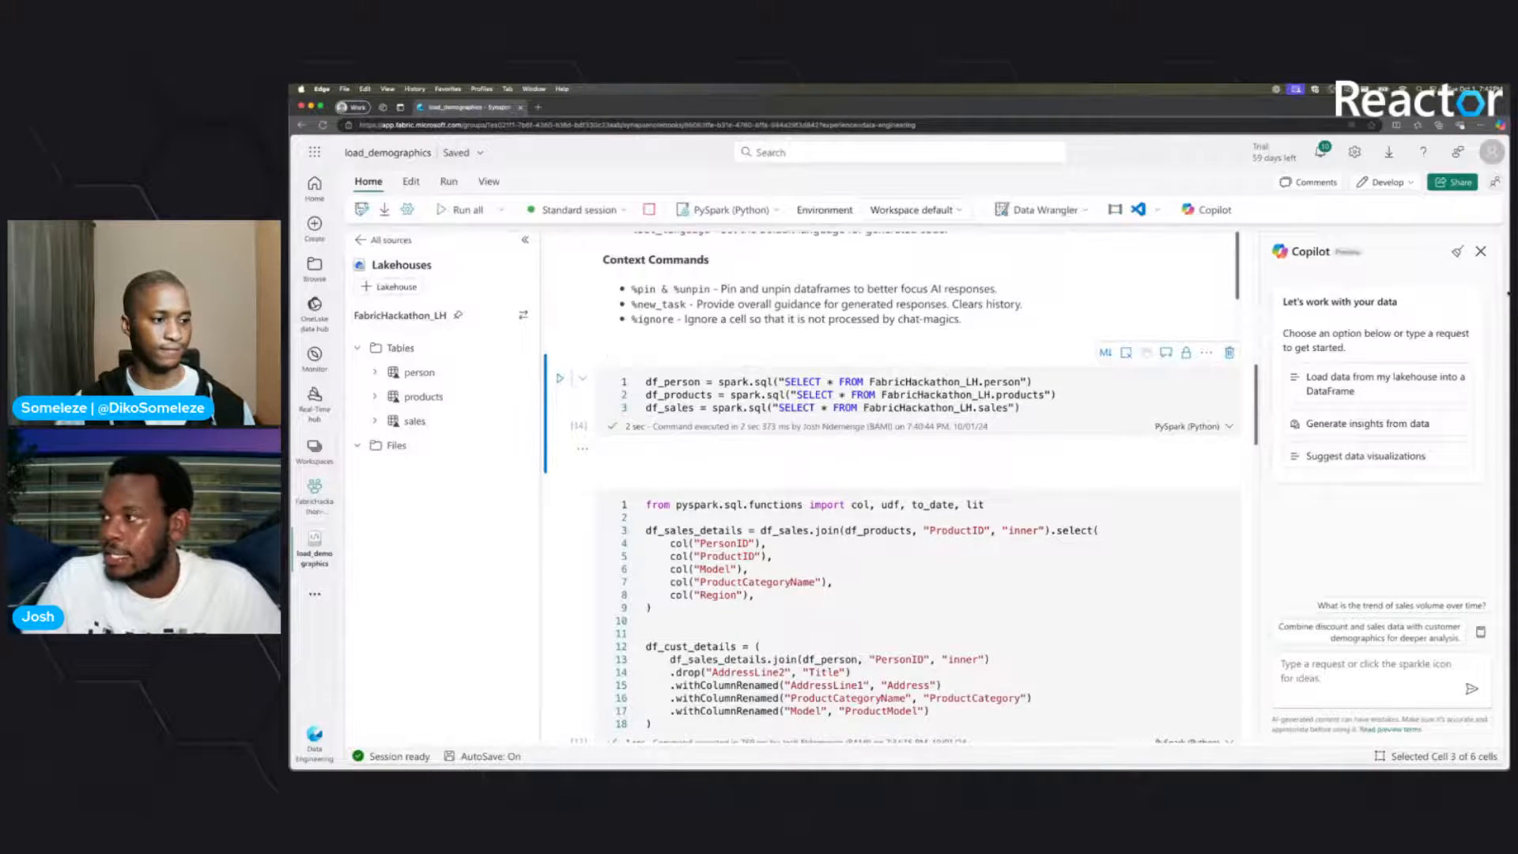
- Close the Copilot pane in the load_demographics notebook and look through the chat-magics usage commands and privacy notes
{"action": "left_click", "coordinate": [1479, 250]}
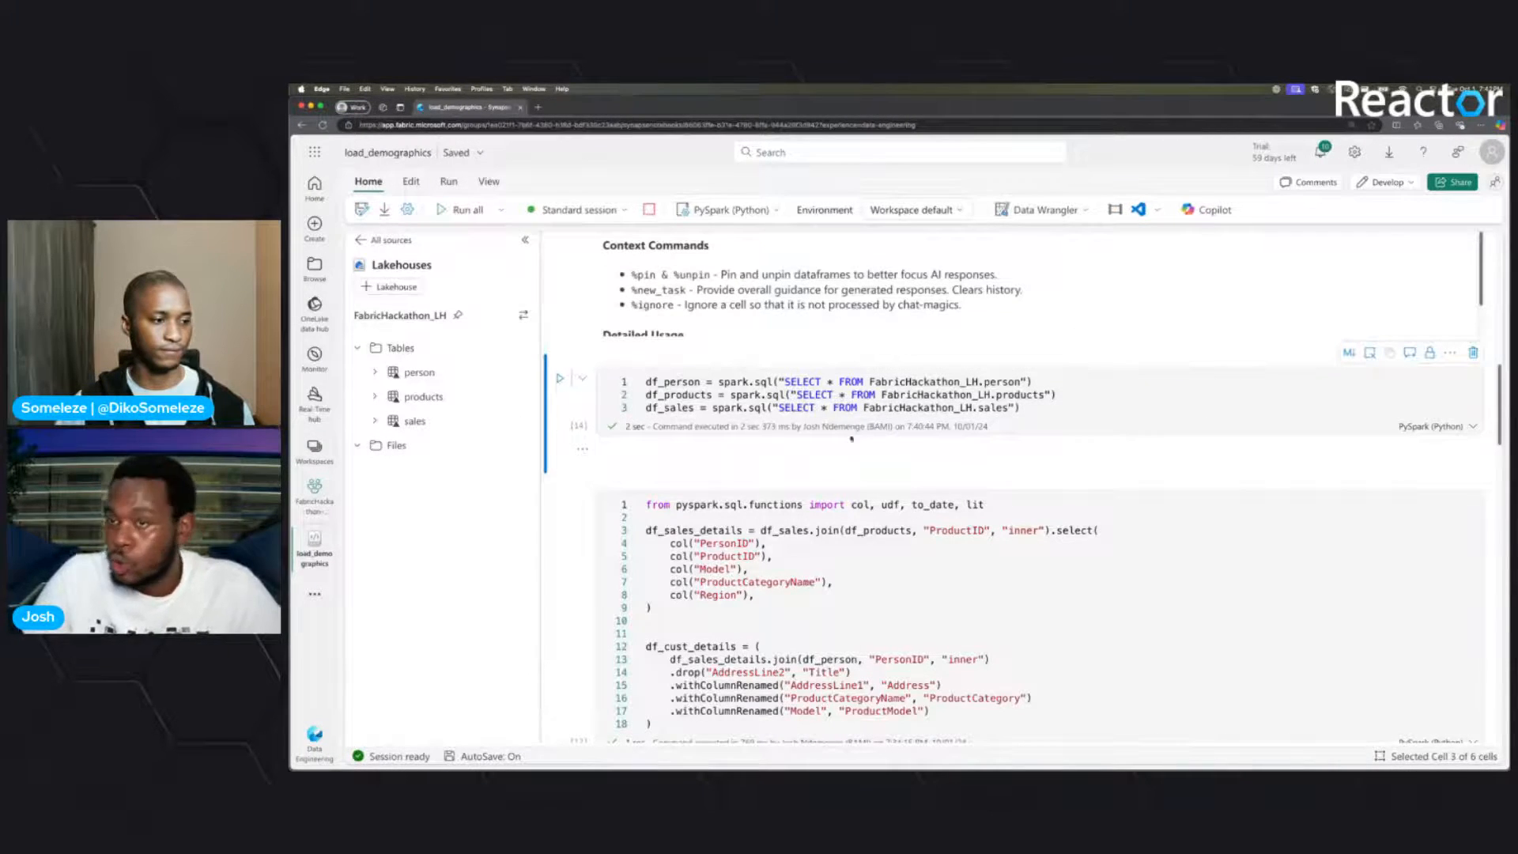
{"action": "scroll", "coordinate": [728, 374], "scroll_direction": "up", "scroll_amount": 5}
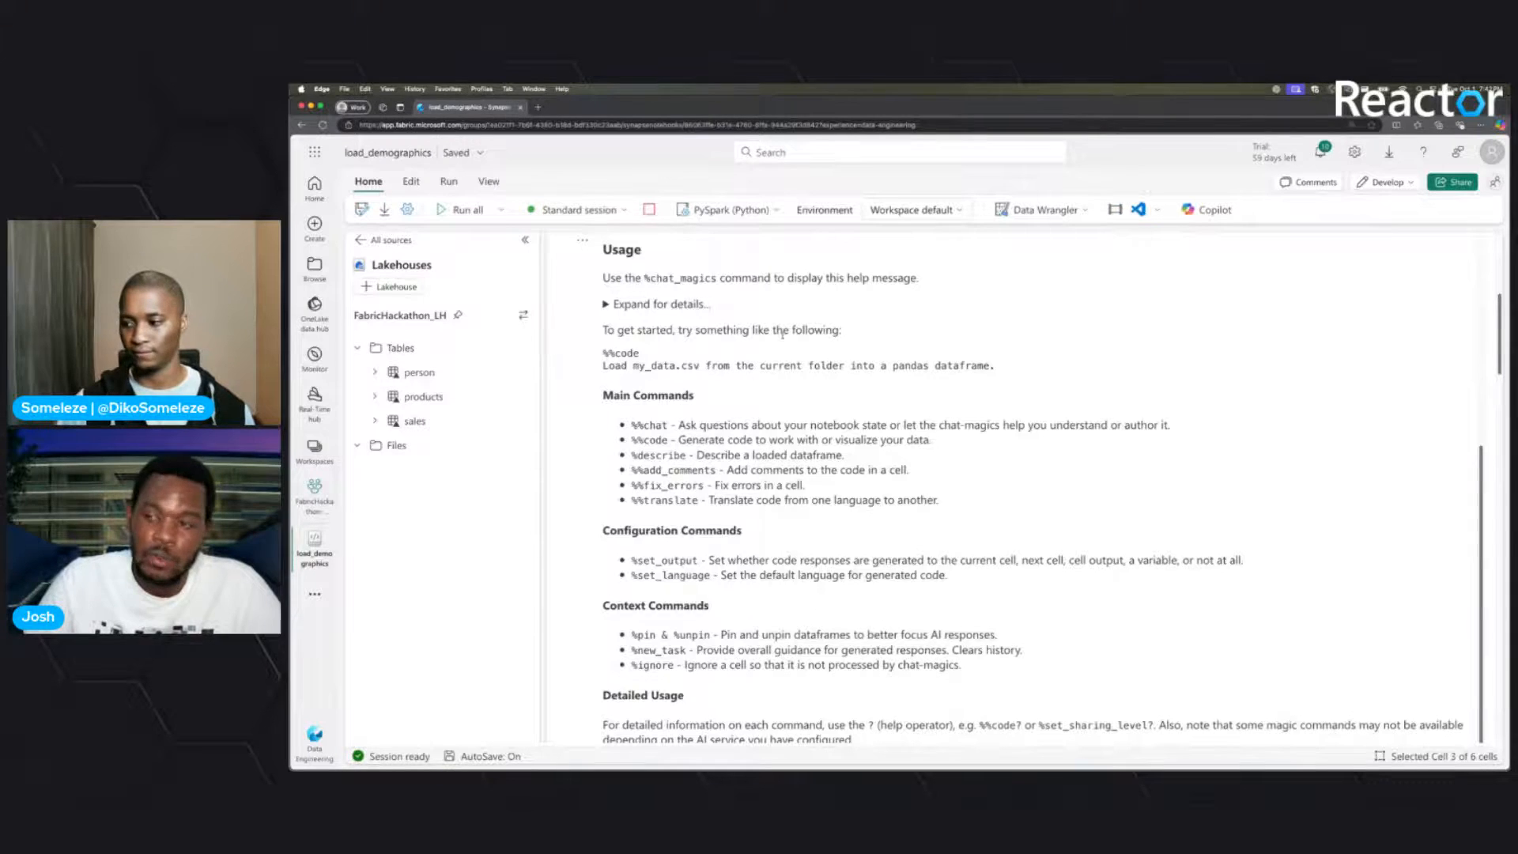
{"action": "scroll", "coordinate": [773, 452], "scroll_direction": "down", "scroll_amount": 4}
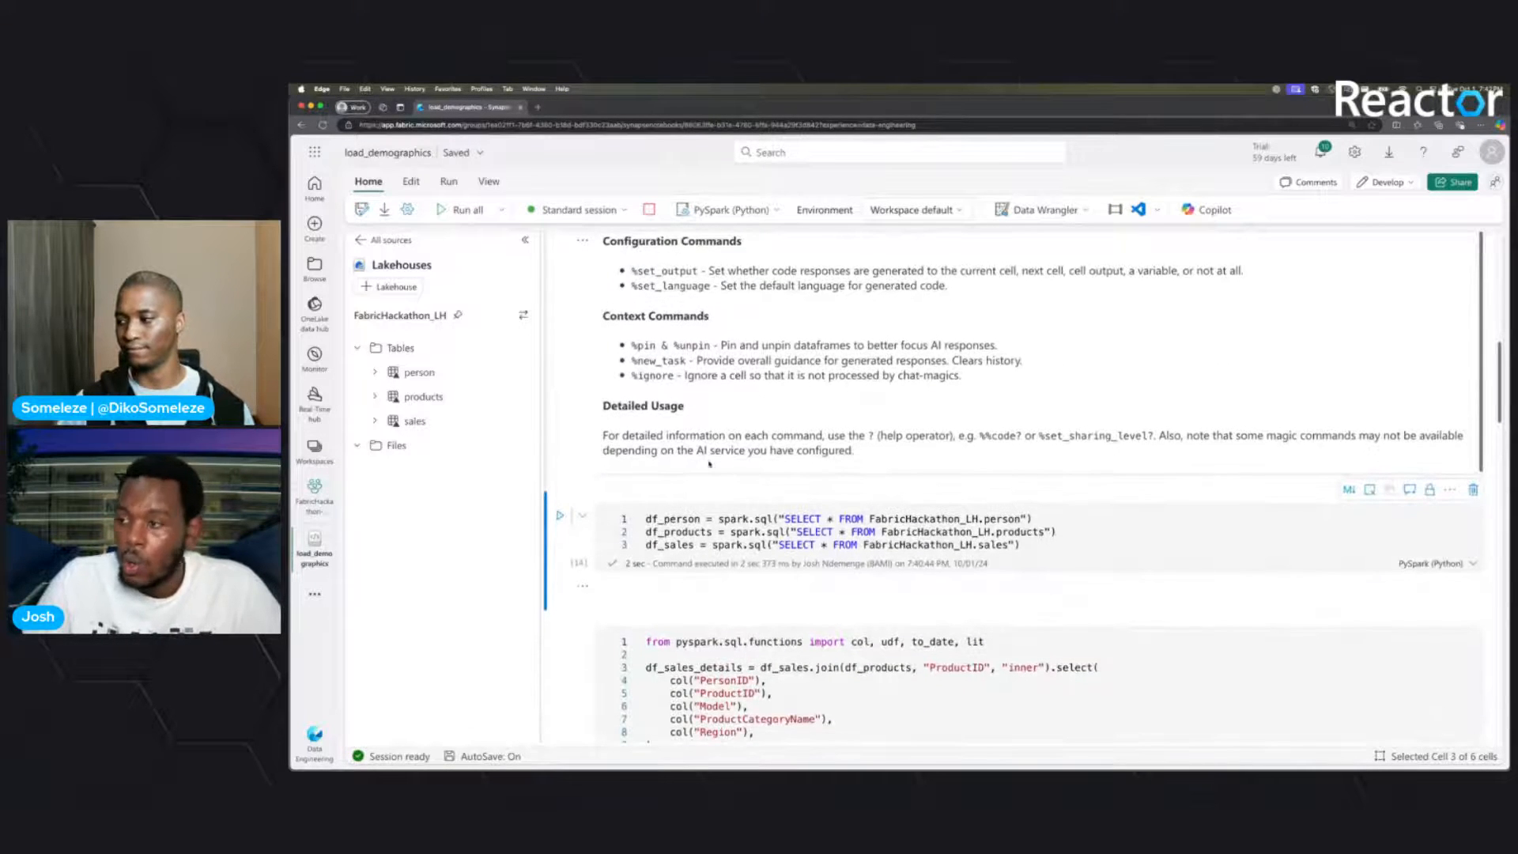
{"action": "scroll", "coordinate": [952, 521], "scroll_direction": "up", "scroll_amount": 12}
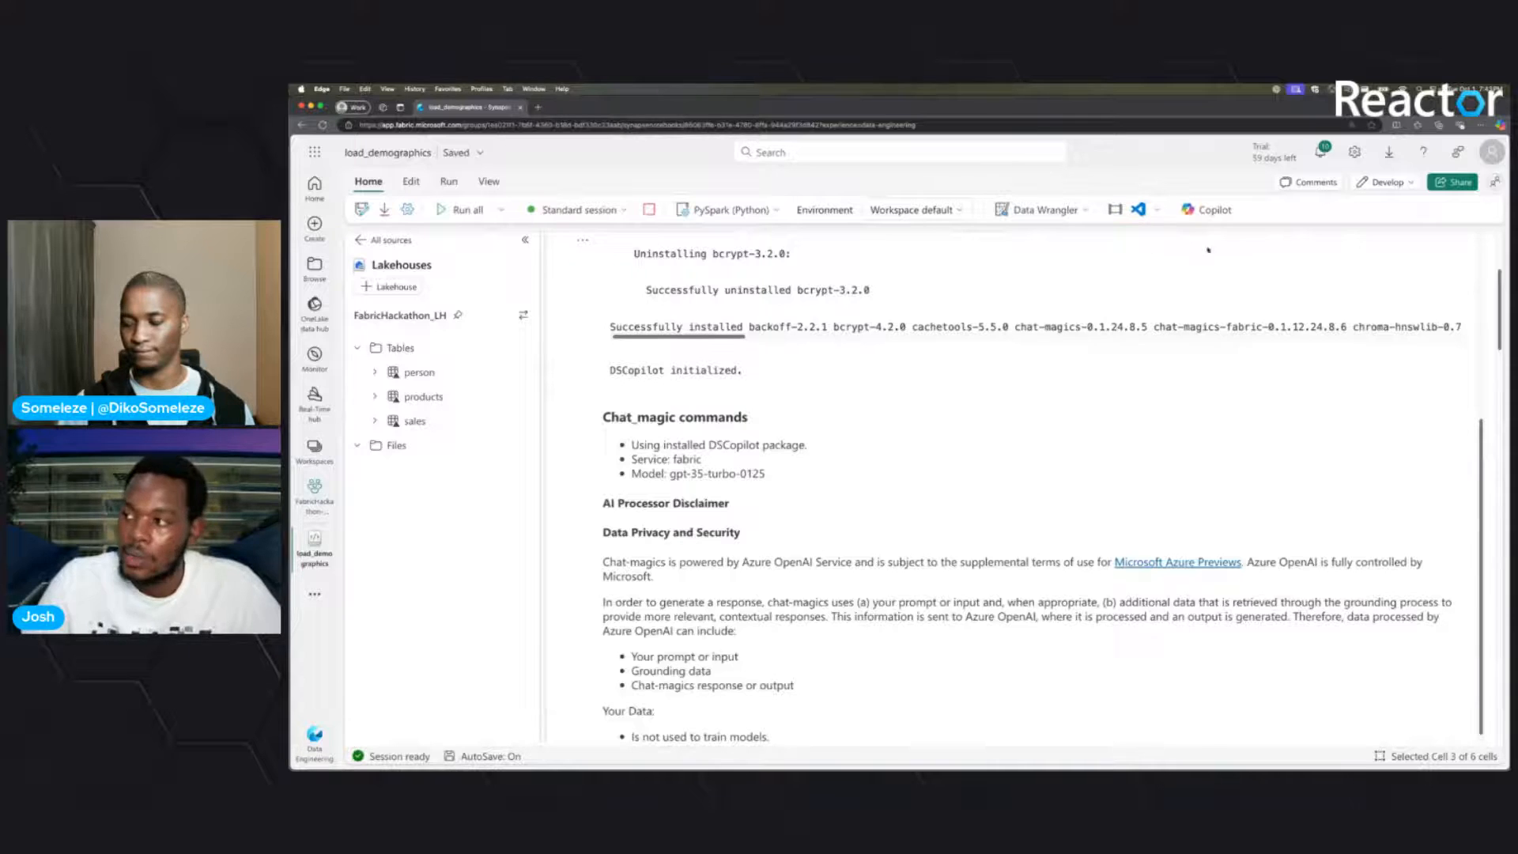
- Open Copilot in the notebook and get past its welcome page to the prompt suggestions
{"action": "left_click", "coordinate": [1209, 210]}
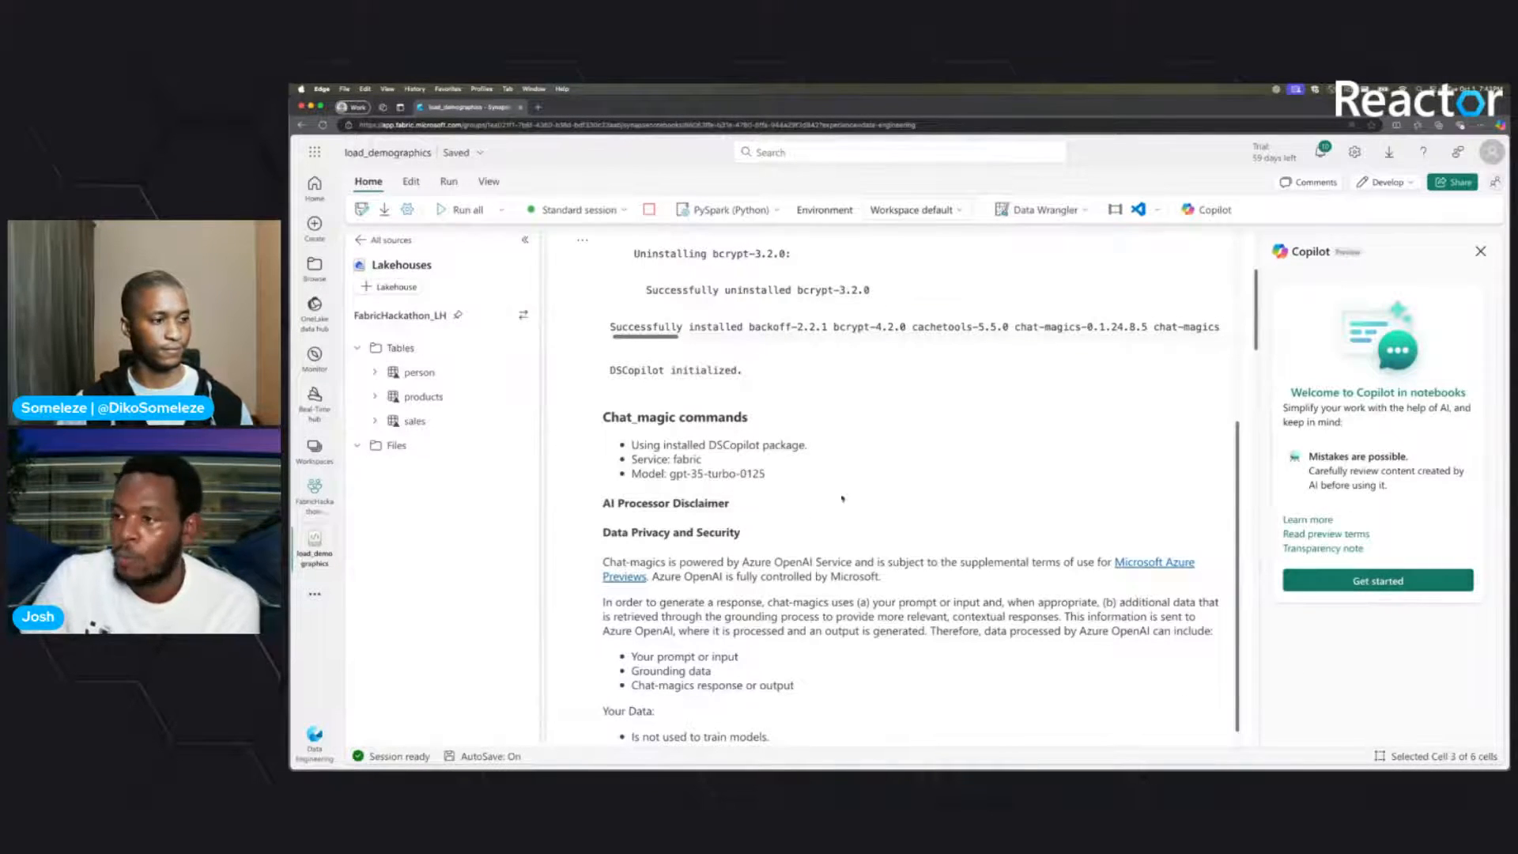
{"action": "scroll", "coordinate": [842, 499], "scroll_direction": "up", "scroll_amount": 10}
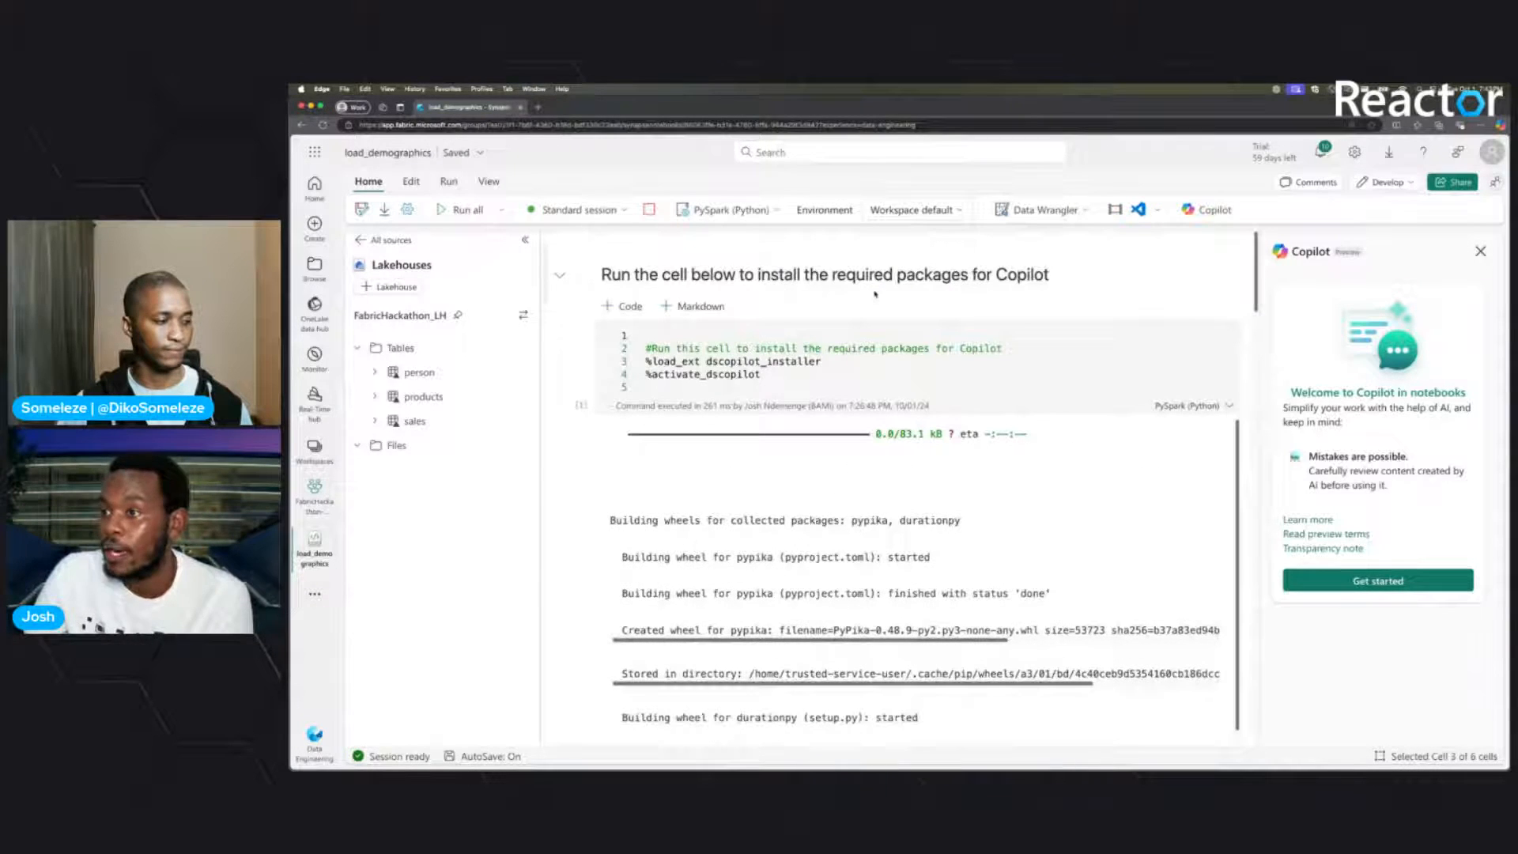
{"action": "left_click", "coordinate": [1377, 580]}
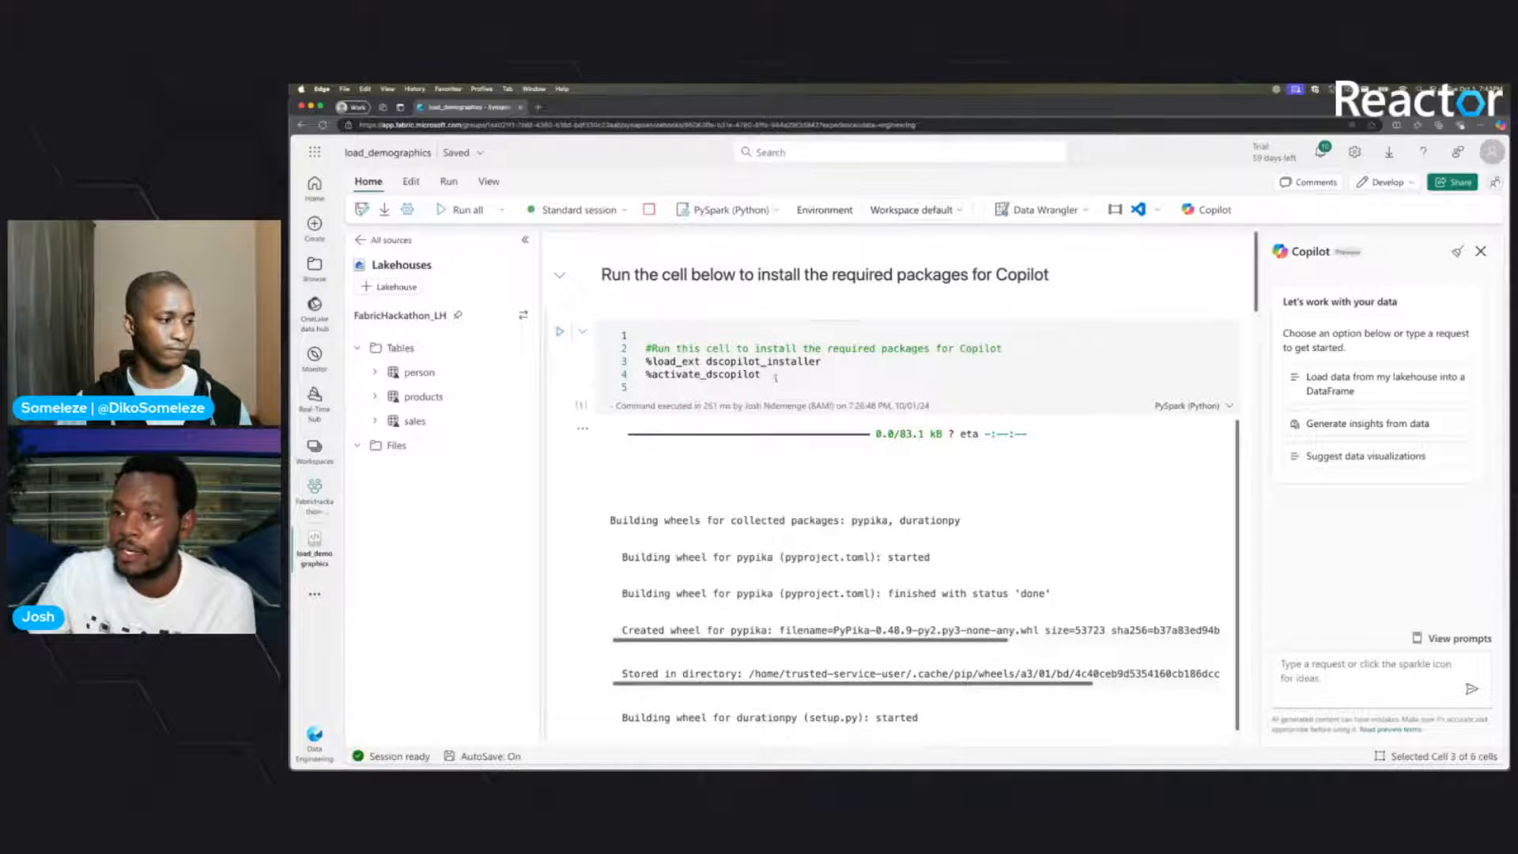
- Examine the dscopilot installation code and its chat-magics output, covering the privacy notes, the %%code example and the main commands
{"action": "left_click_drag", "start_coordinate": [777, 376], "coordinate": [639, 339]}
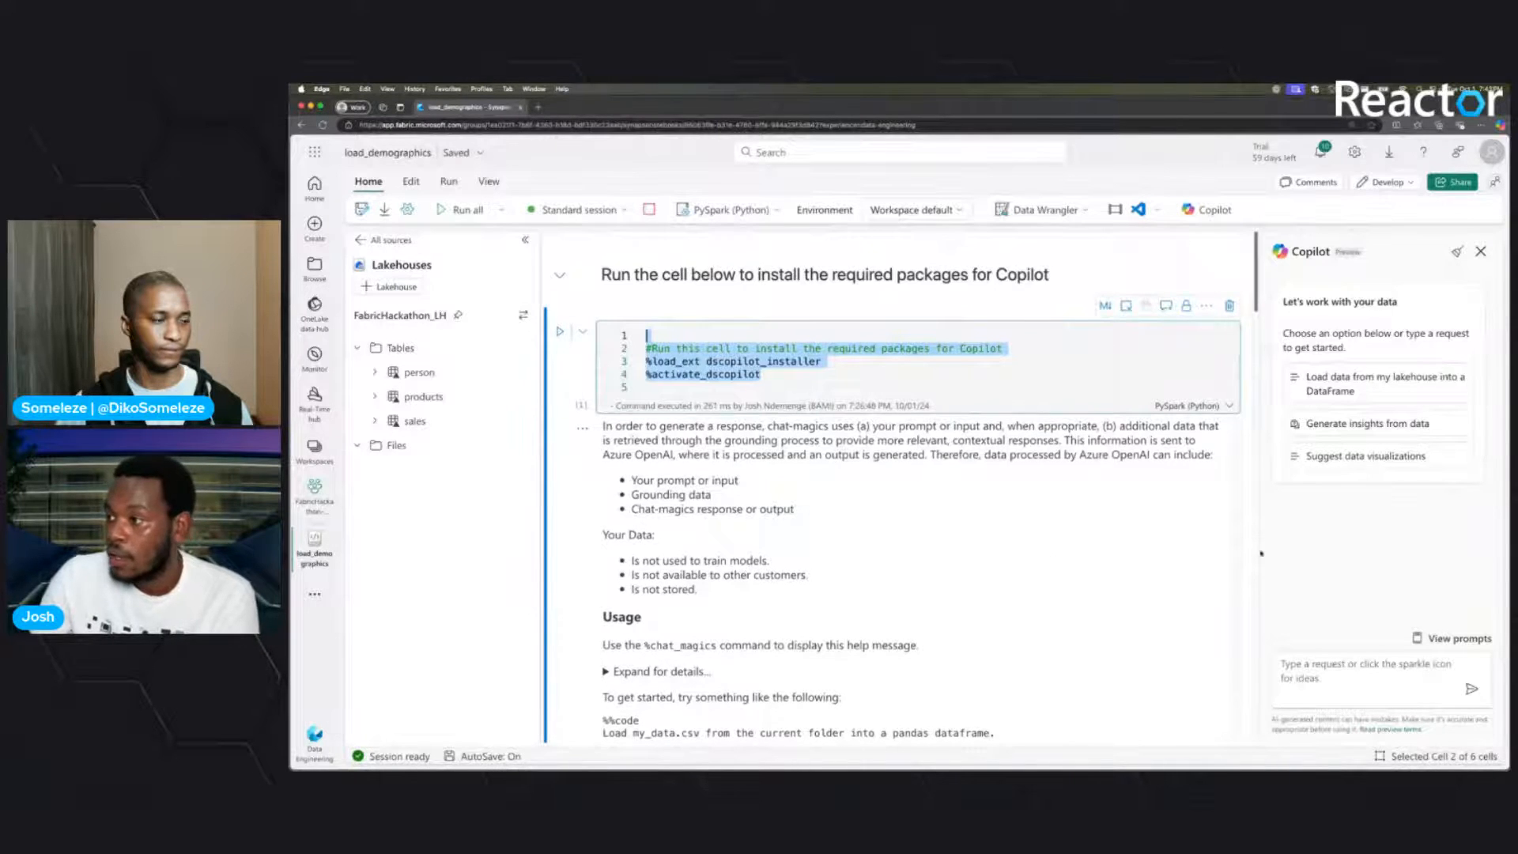
{"action": "scroll", "coordinate": [1056, 499], "scroll_direction": "down", "scroll_amount": 3}
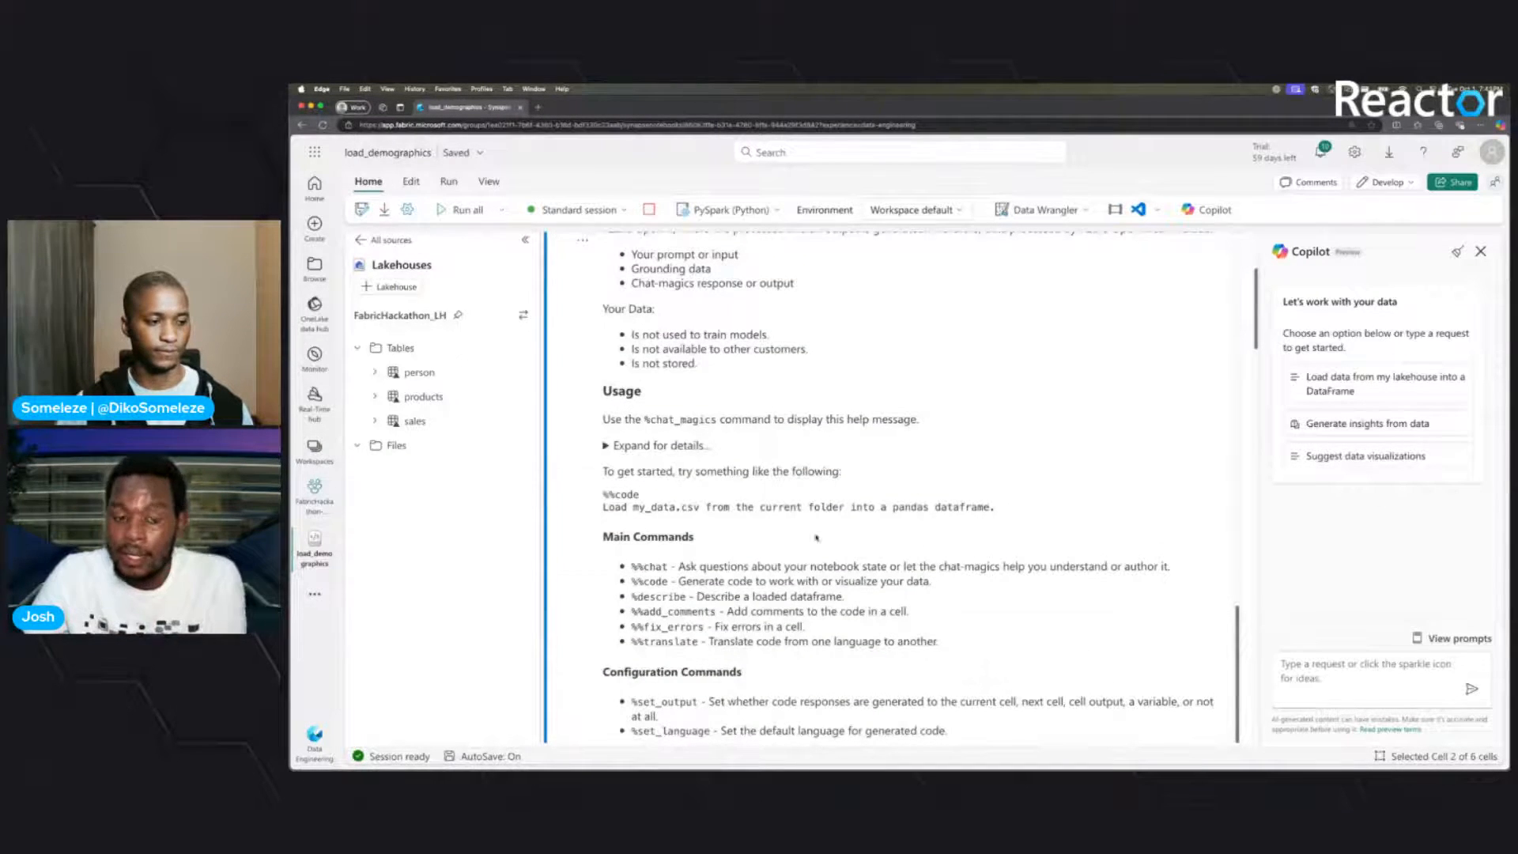
{"action": "scroll", "coordinate": [790, 457], "scroll_direction": "up", "scroll_amount": 2}
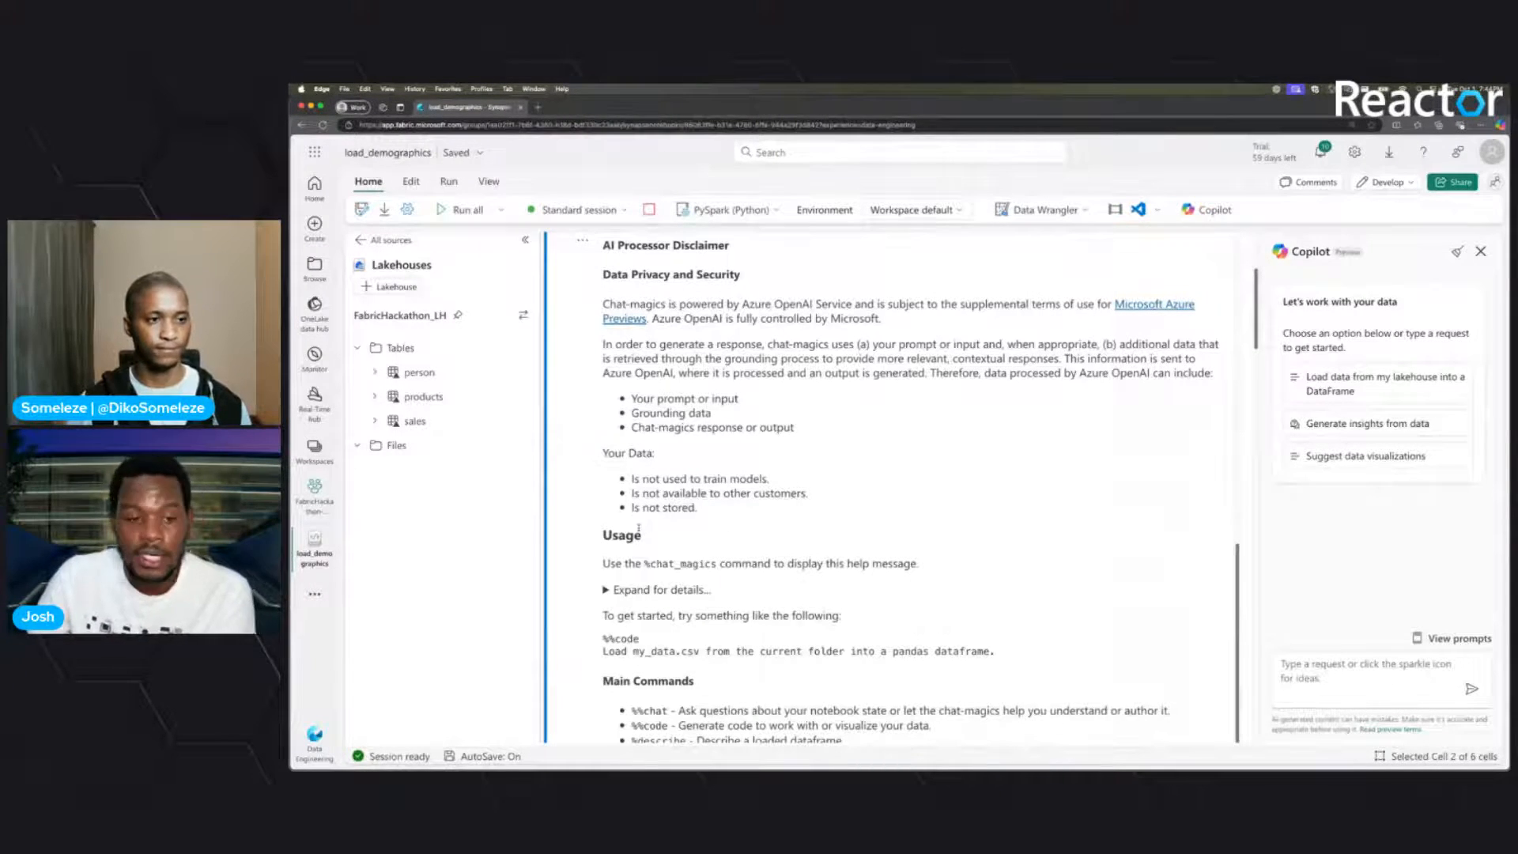
{"action": "scroll", "coordinate": [852, 553], "scroll_direction": "down", "scroll_amount": 1}
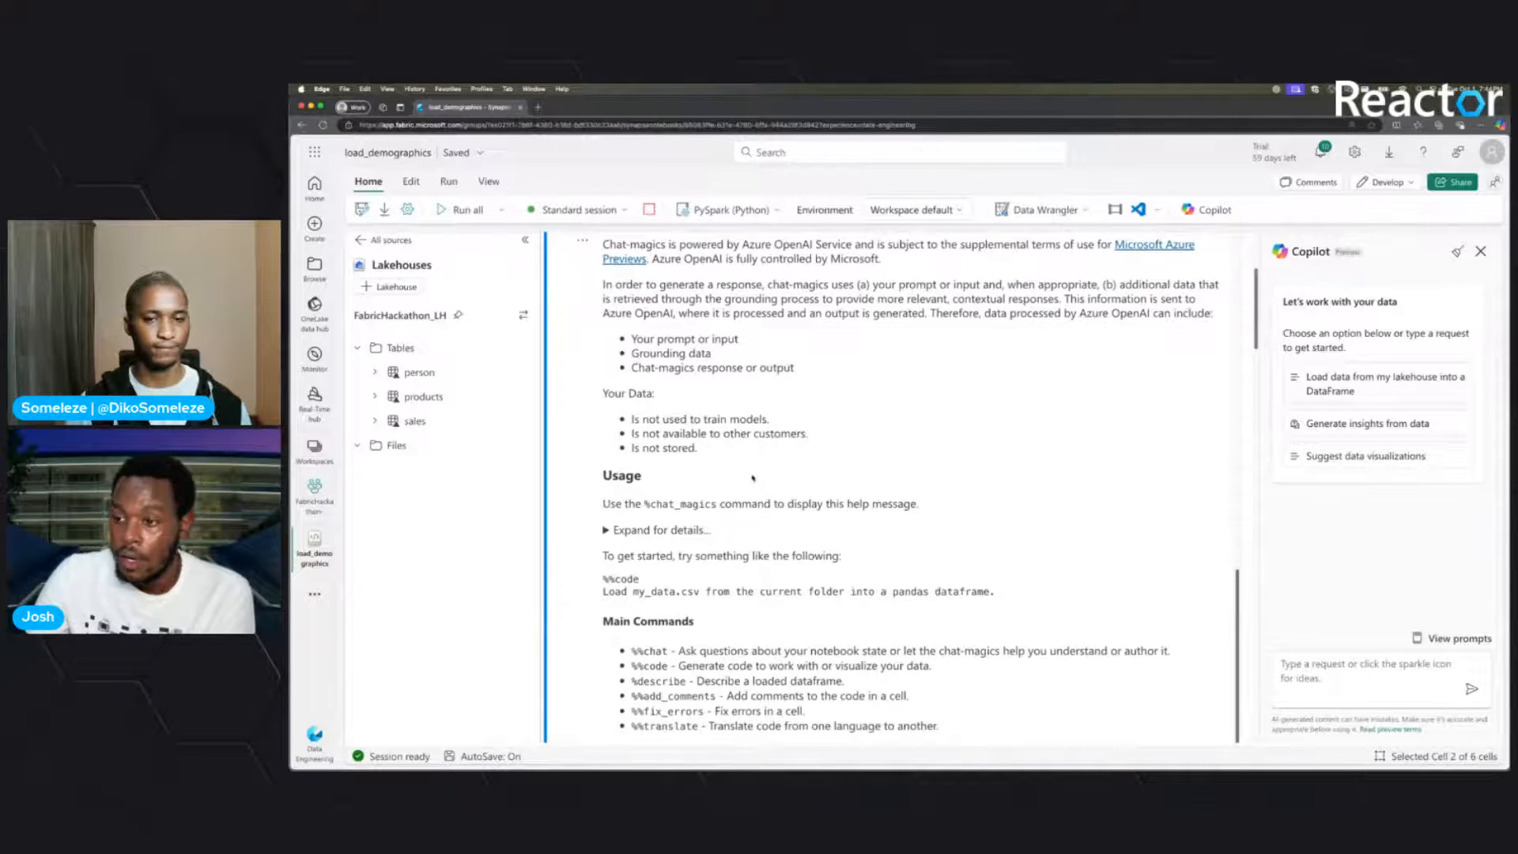
{"action": "scroll", "coordinate": [870, 434], "scroll_direction": "down", "scroll_amount": 1}
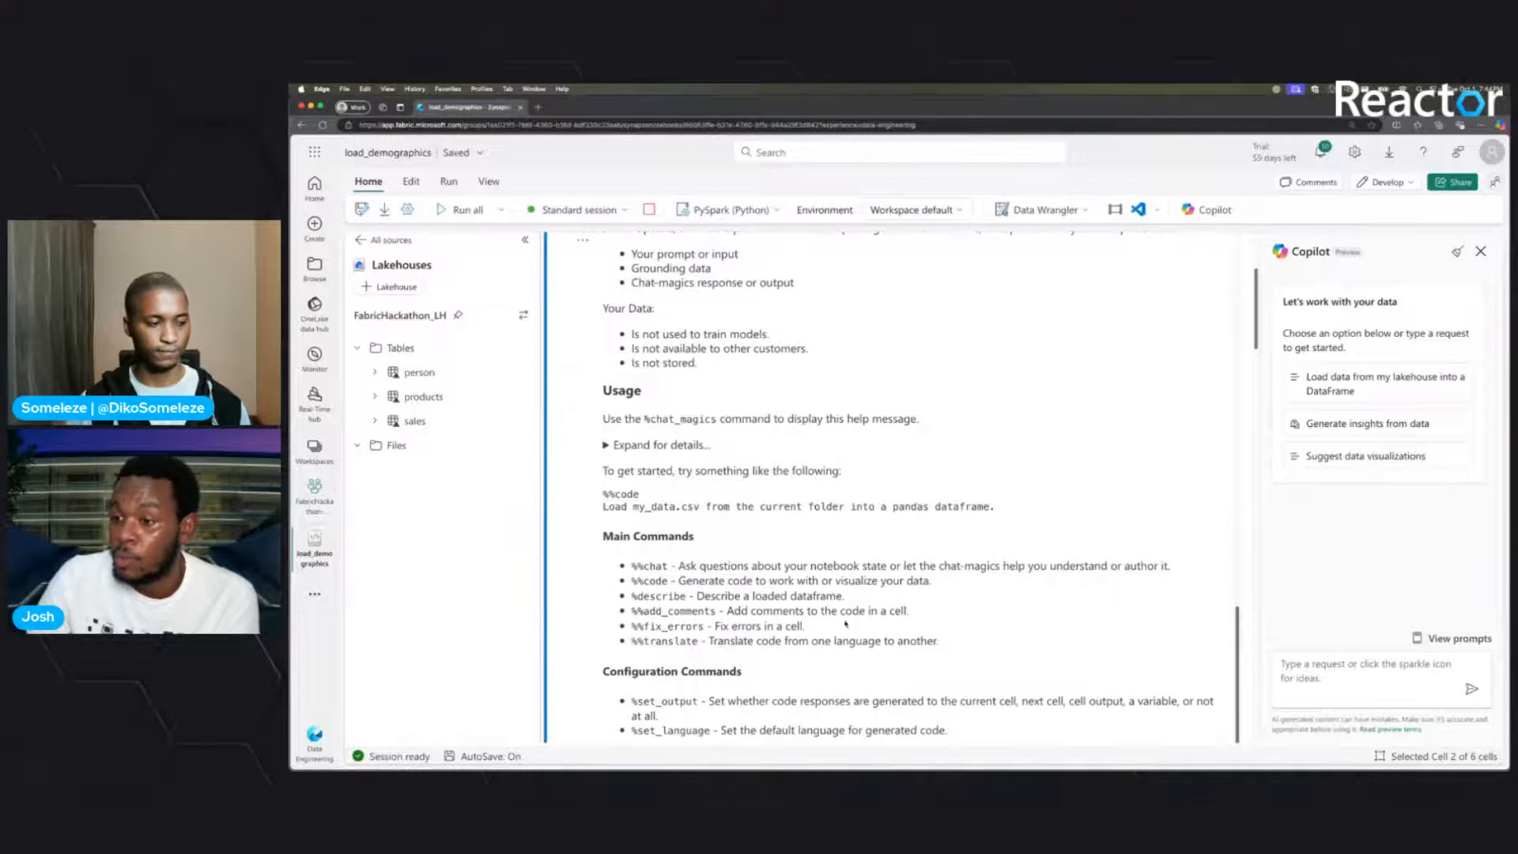
{"action": "scroll", "coordinate": [816, 701], "scroll_direction": "up", "scroll_amount": 1}
{"action": "scroll", "coordinate": [816, 701], "scroll_direction": "down", "scroll_amount": 1}
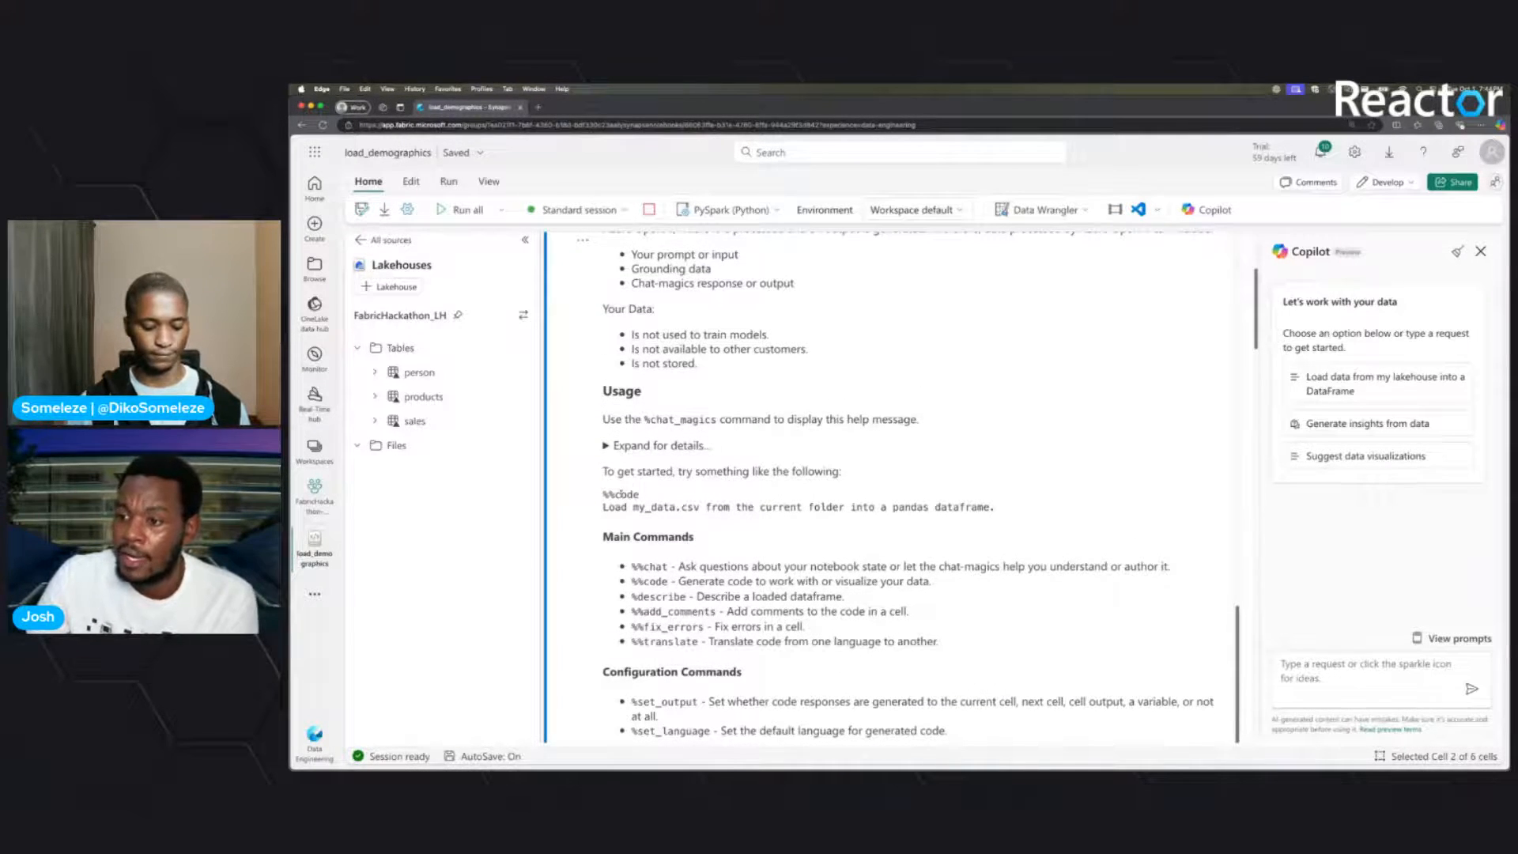
{"action": "double_click", "coordinate": [626, 494]}
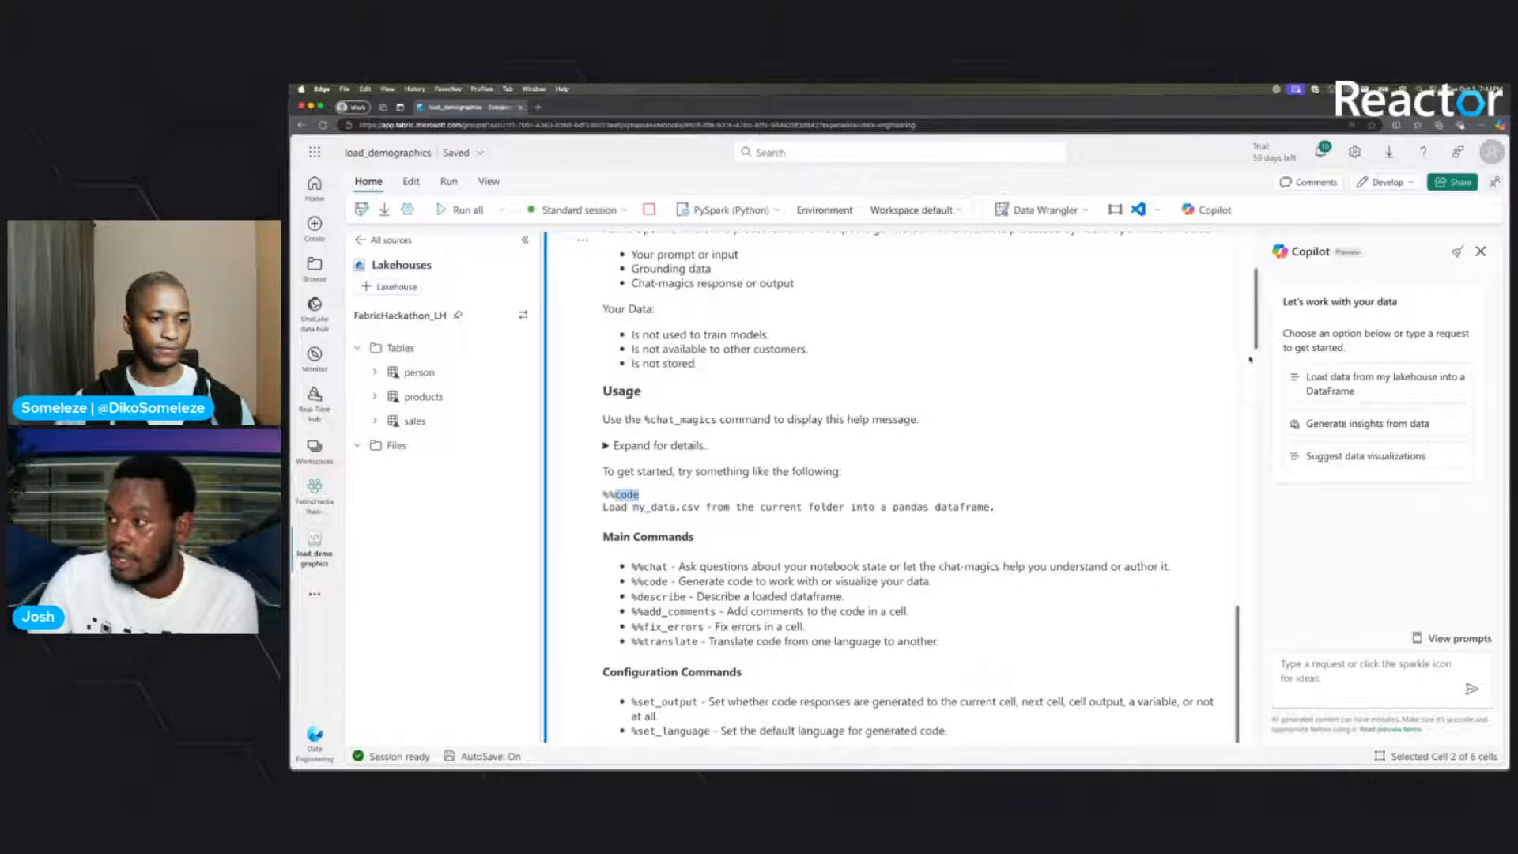
- Hide the output of the cell that installs the required packages for Copilot
{"action": "left_click_drag", "start_coordinate": [1255, 341], "coordinate": [1221, 304]}
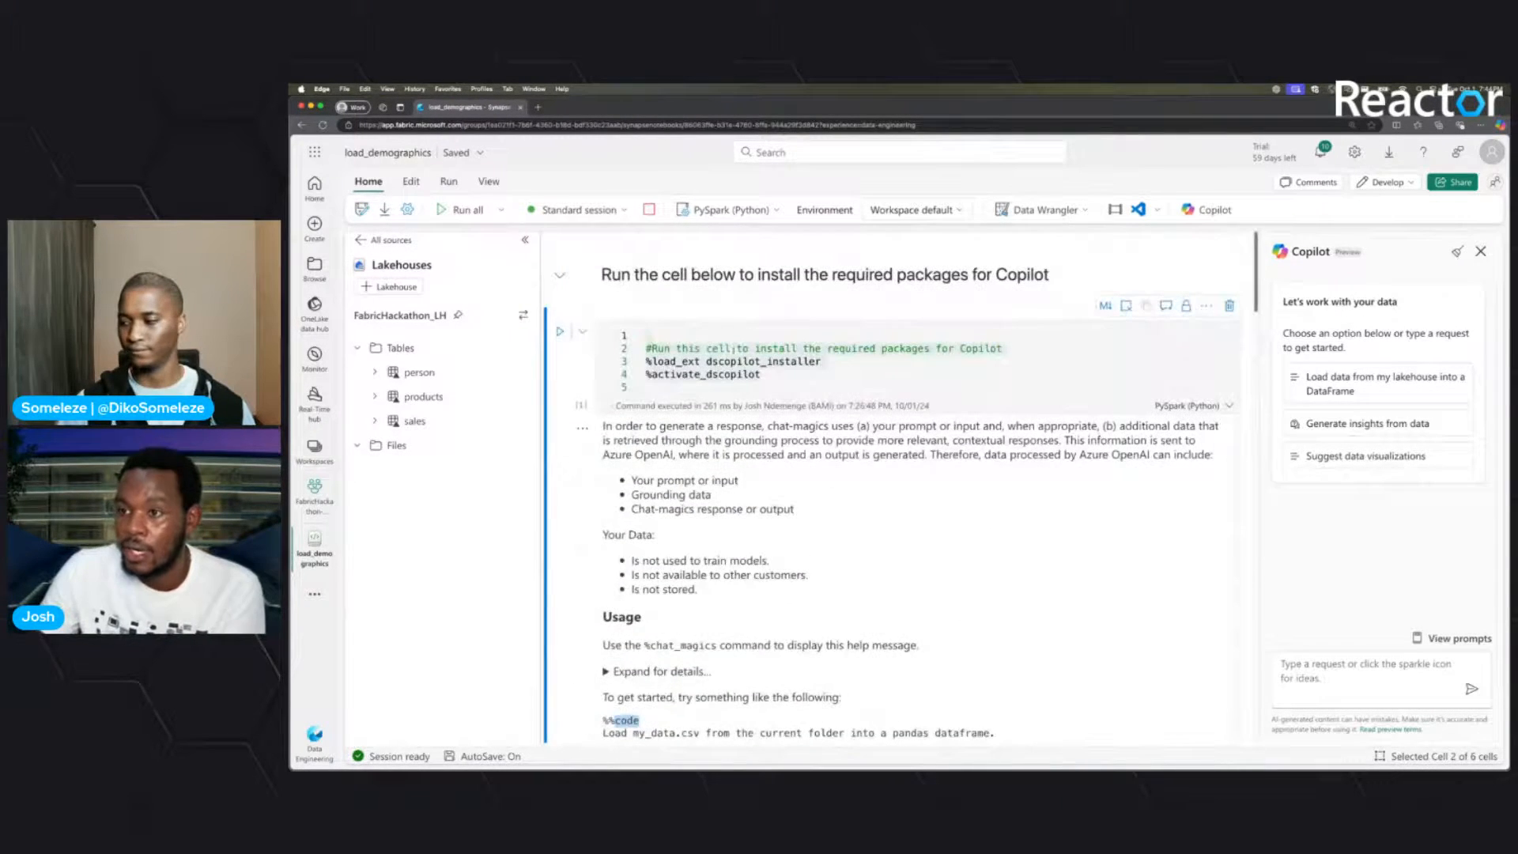
{"action": "left_click", "coordinate": [586, 332]}
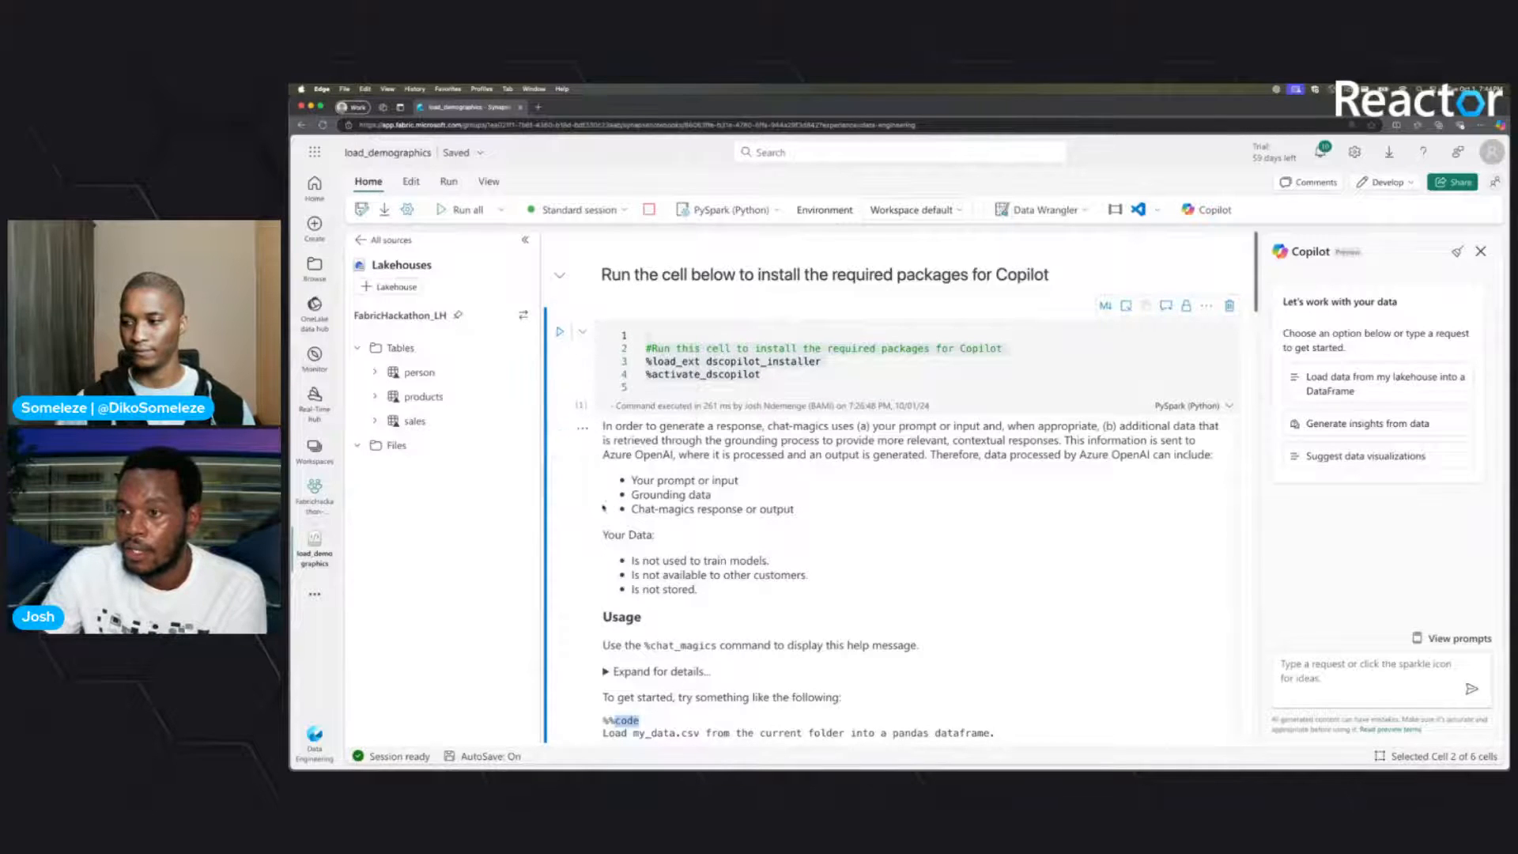
{"action": "left_click", "coordinate": [583, 428]}
{"action": "left_click", "coordinate": [621, 479]}
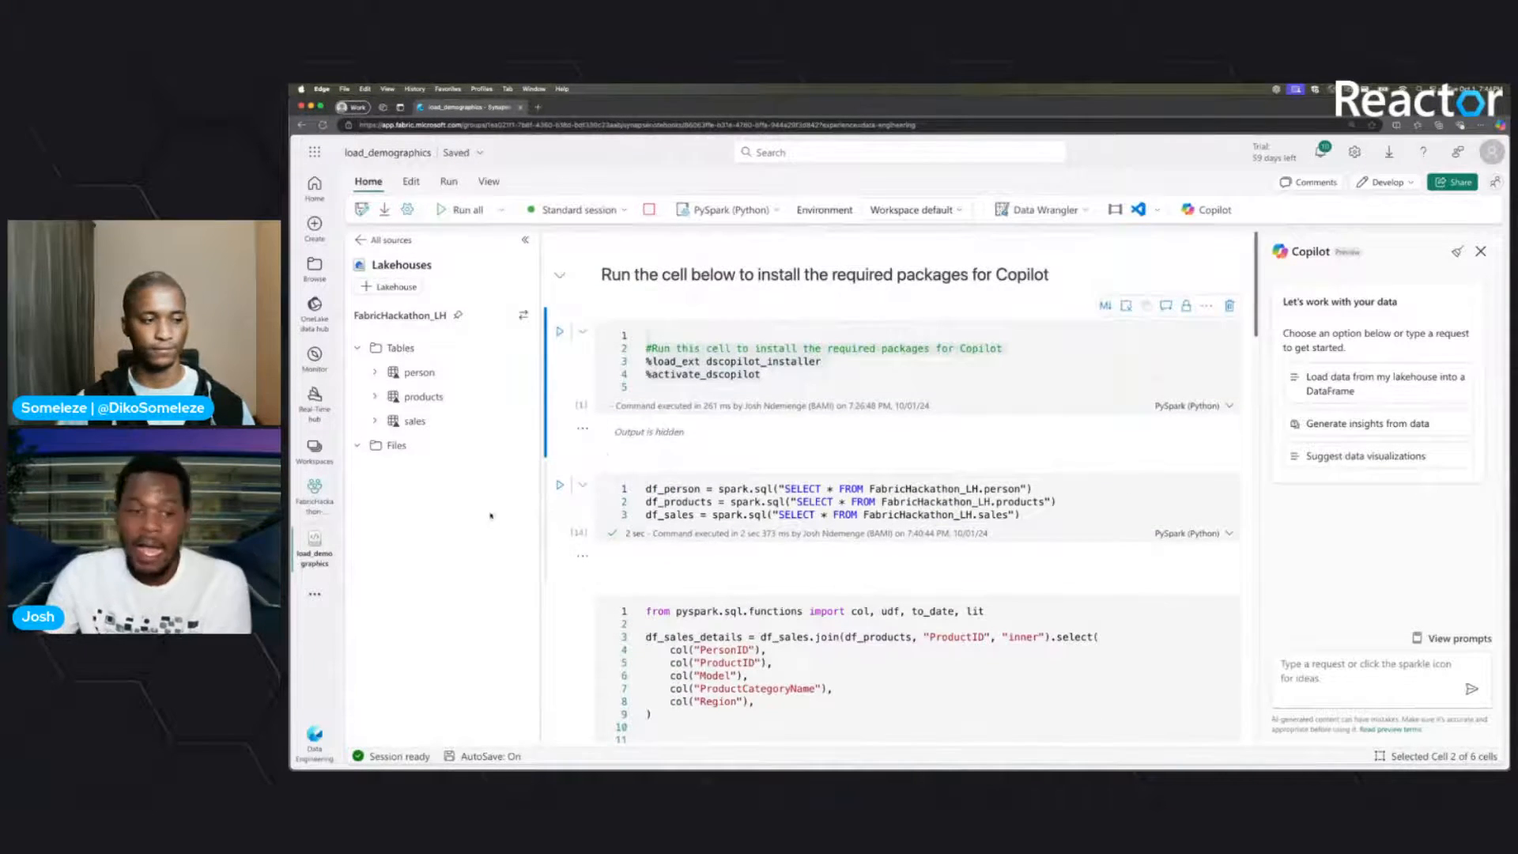
- Run the cell that loads the person, products and sales tables into df_person, df_products and df_sales
{"action": "scroll", "coordinate": [902, 465], "scroll_direction": "down", "scroll_amount": 6}
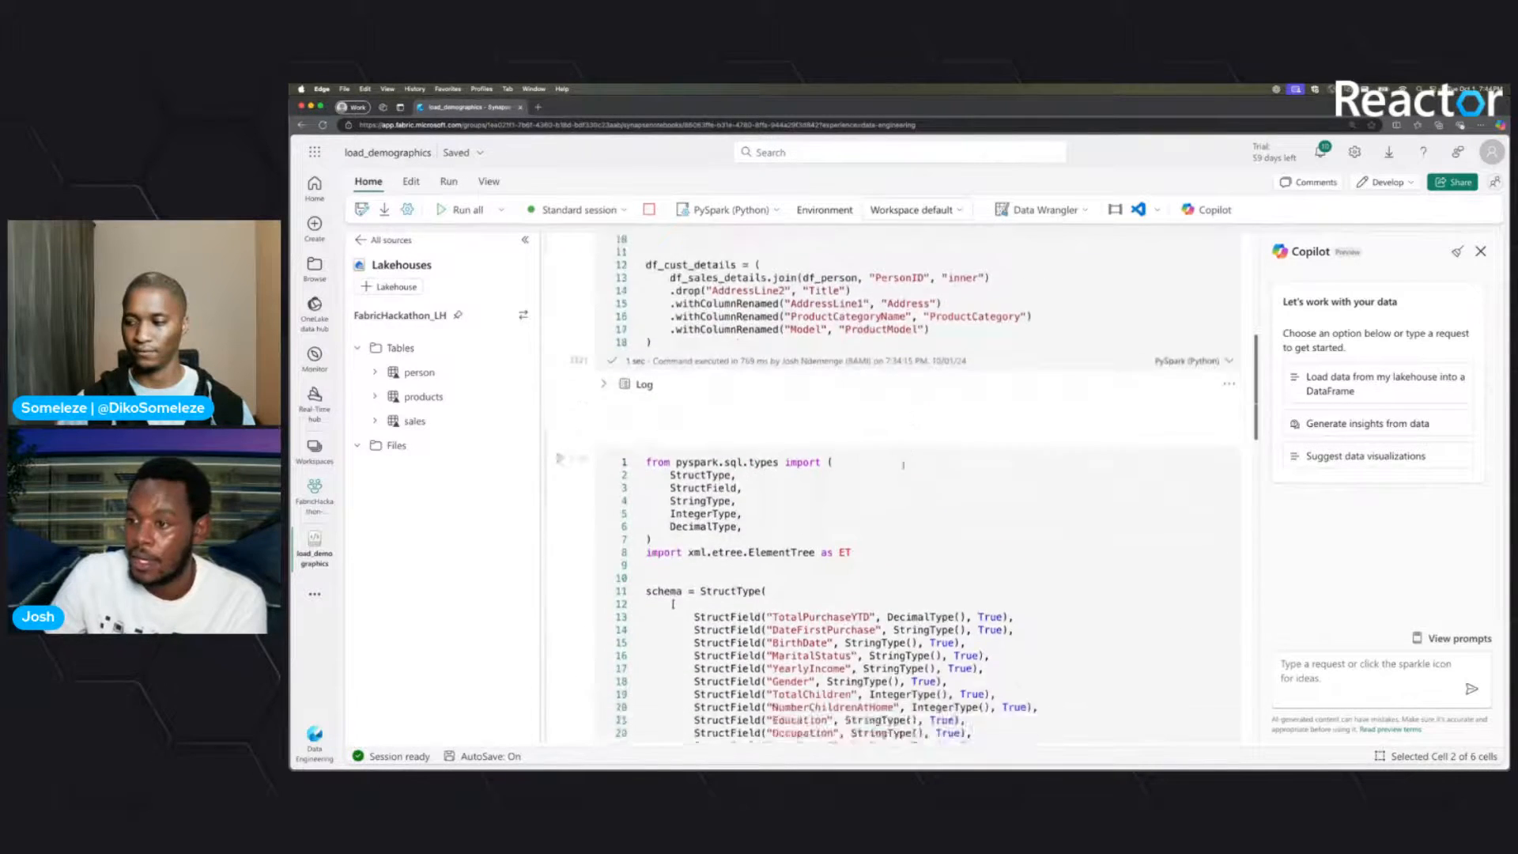
{"action": "scroll", "coordinate": [902, 465], "scroll_direction": "down", "scroll_amount": 8}
{"action": "scroll", "coordinate": [832, 501], "scroll_direction": "up", "scroll_amount": 10}
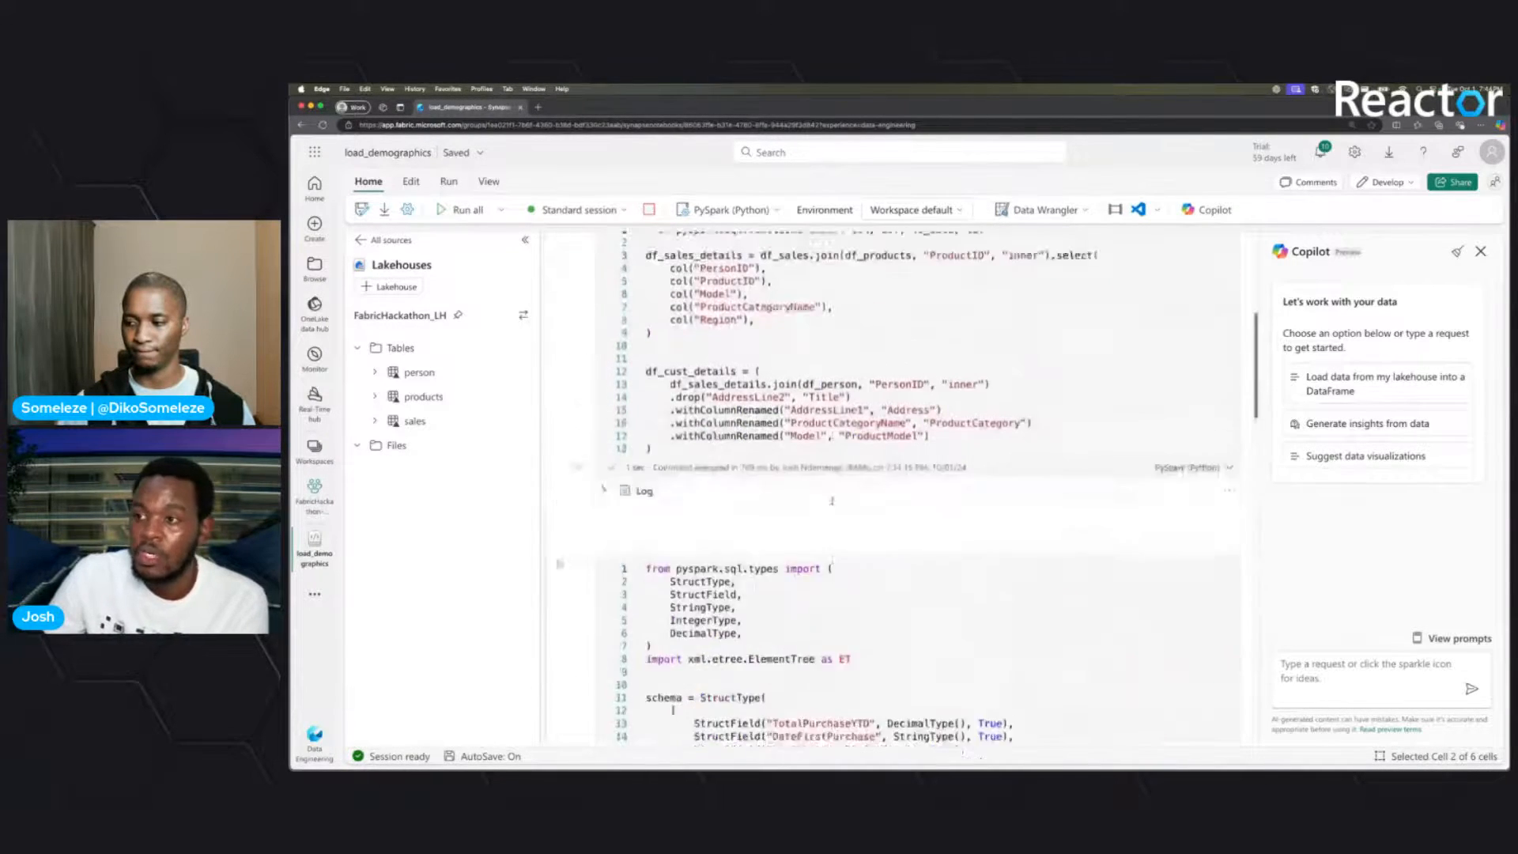
{"action": "scroll", "coordinate": [832, 501], "scroll_direction": "up", "scroll_amount": 1}
{"action": "scroll", "coordinate": [858, 455], "scroll_direction": "up", "scroll_amount": 2}
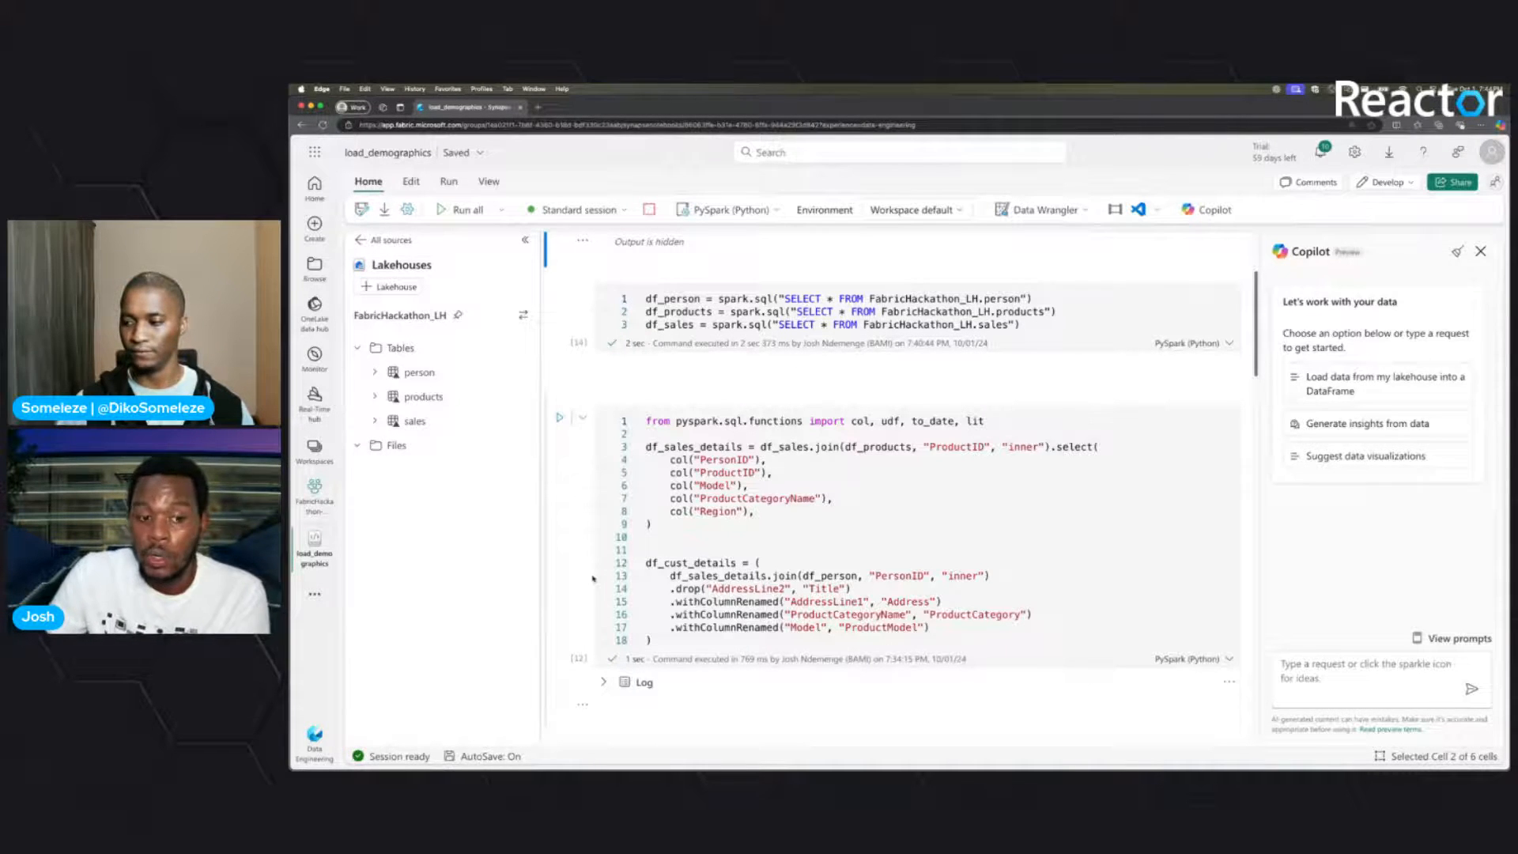
{"action": "left_click", "coordinate": [560, 295]}
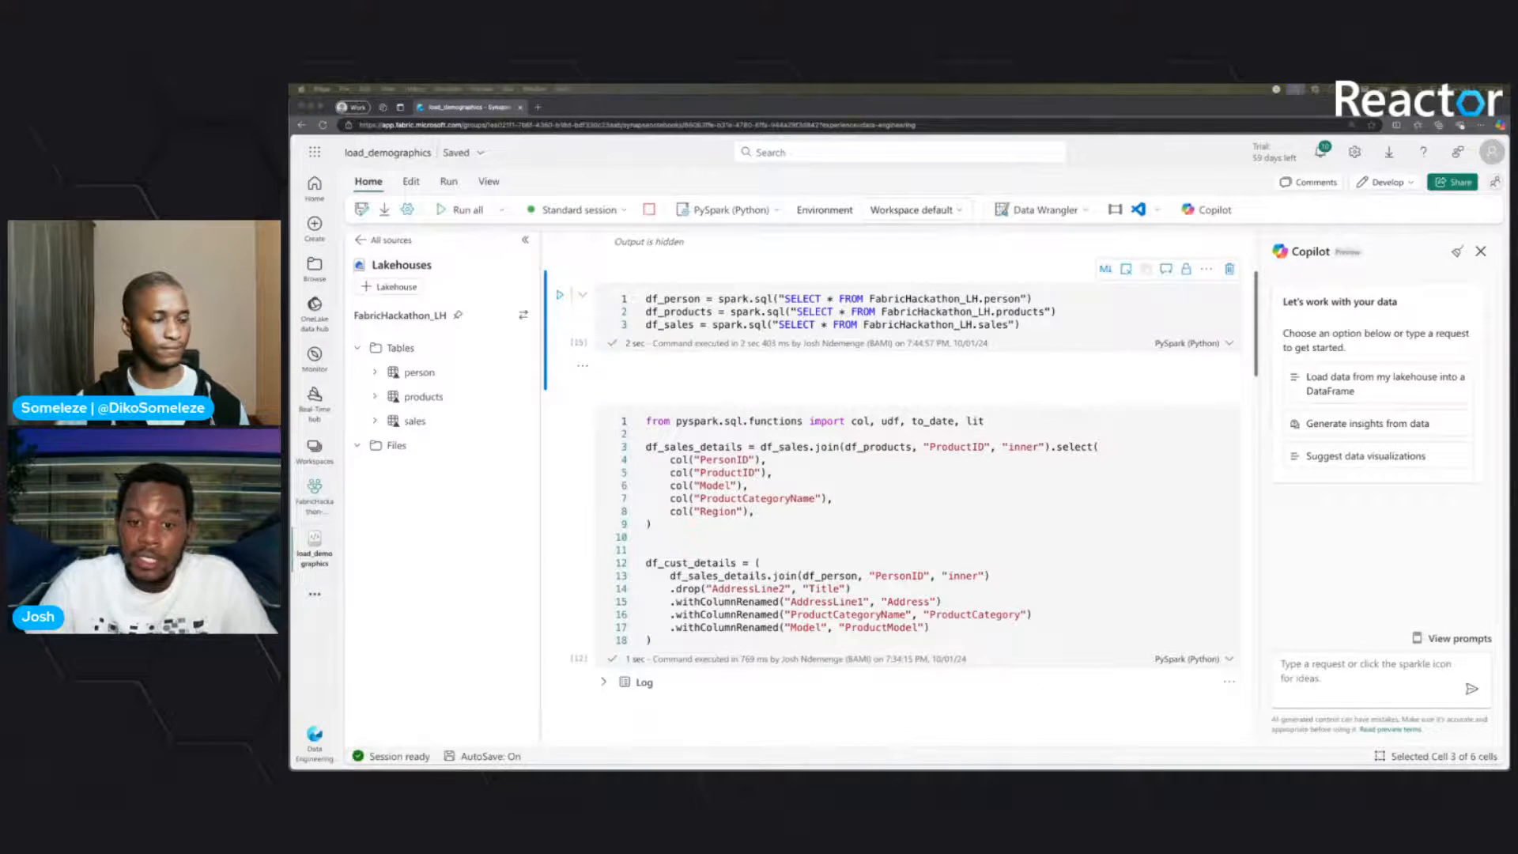
- Start the df_sales_details join cell with %%chat and the prompt "Explain this block of code step by step", and run it
{"action": "left_click", "coordinate": [685, 534]}
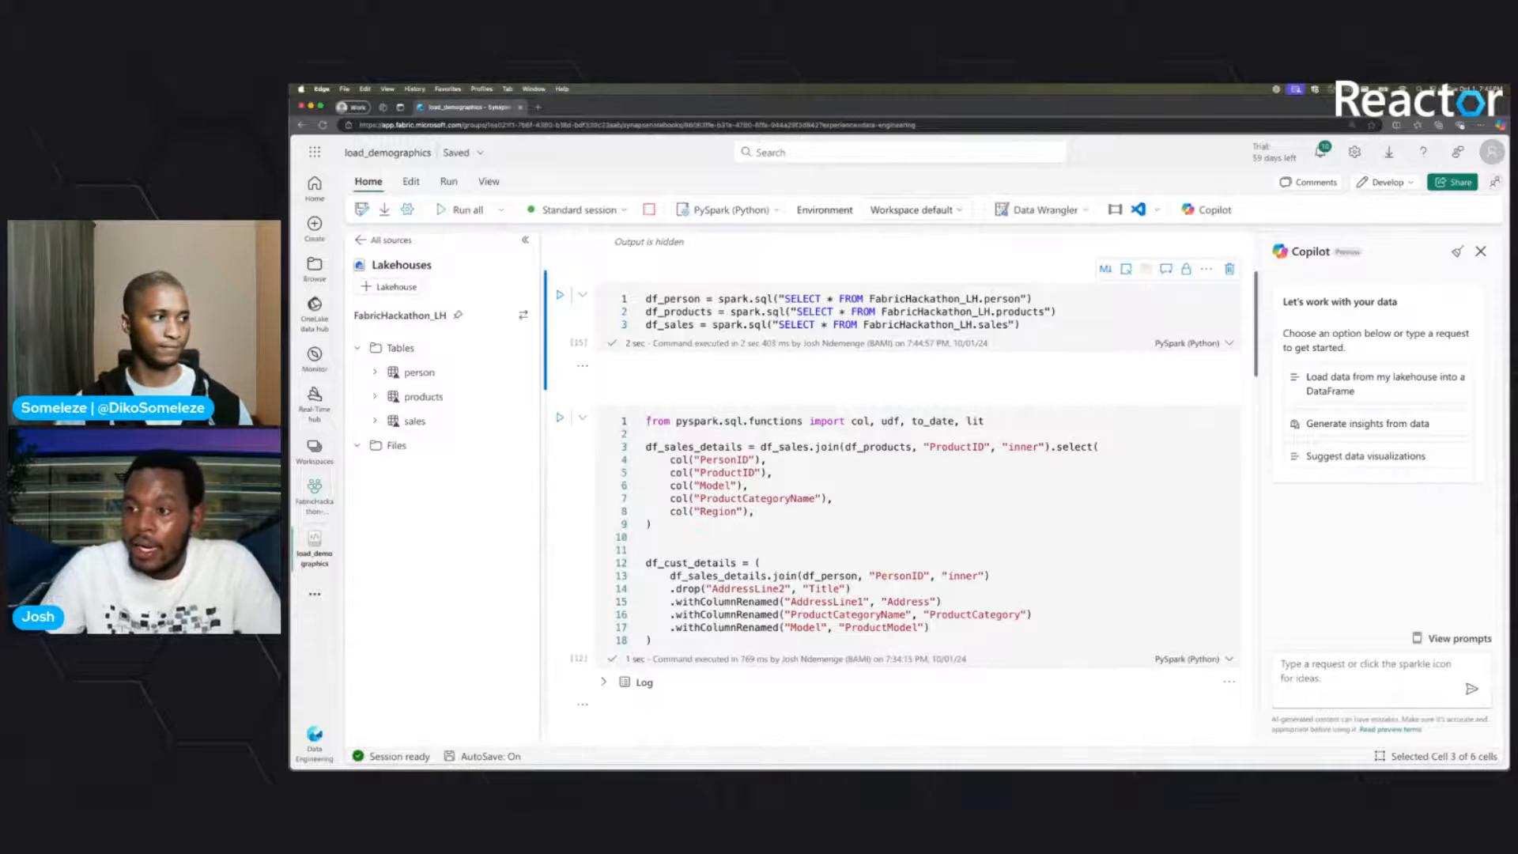
{"action": "key", "text": "Return"}
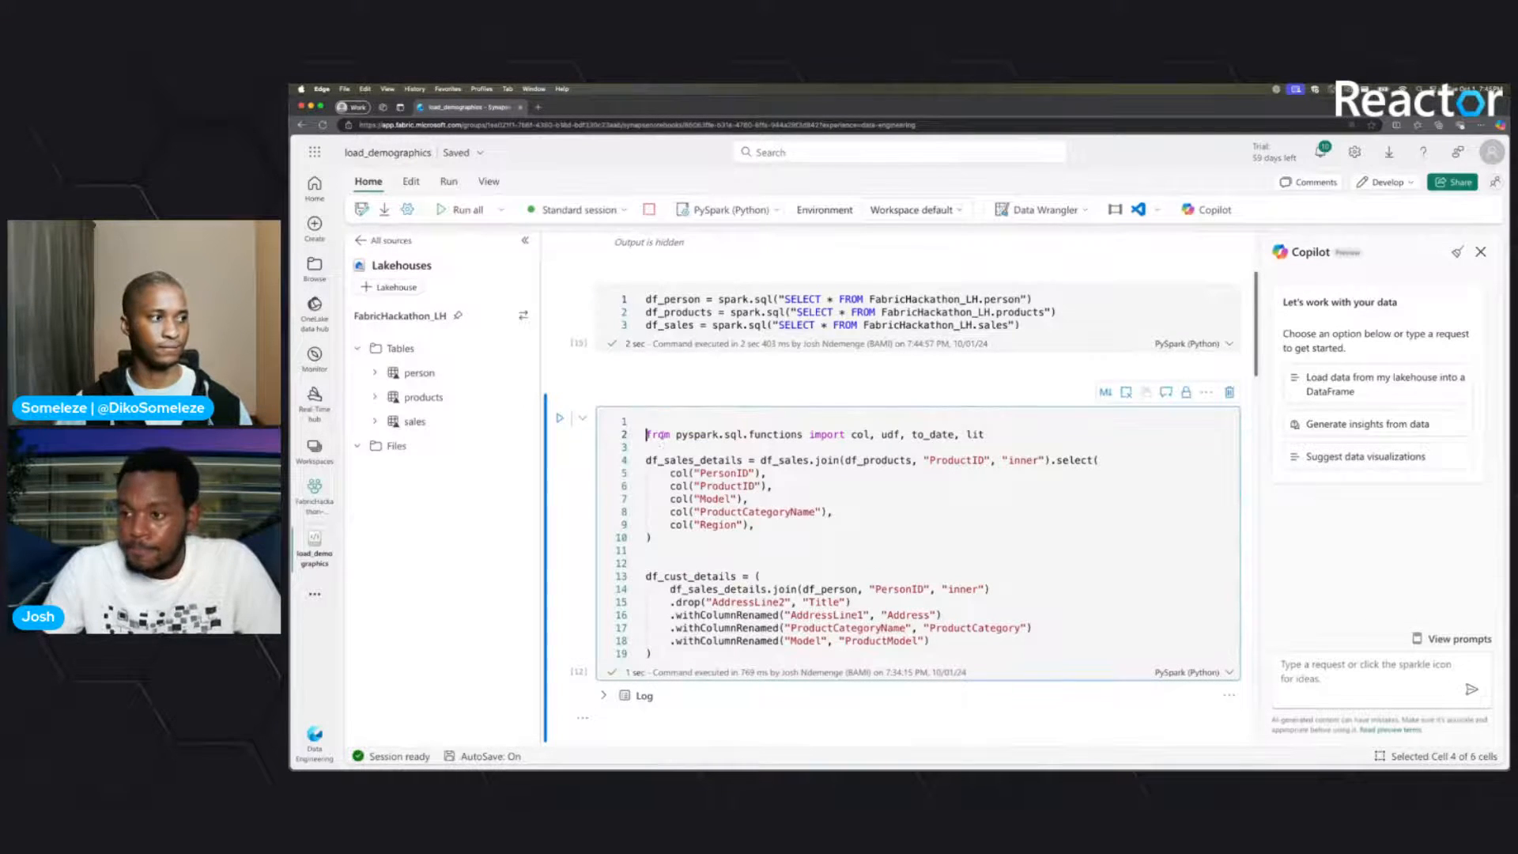
{"action": "left_click", "coordinate": [665, 420]}
{"action": "type", "text": "%%chat\\nExplain this block of code step by step"}
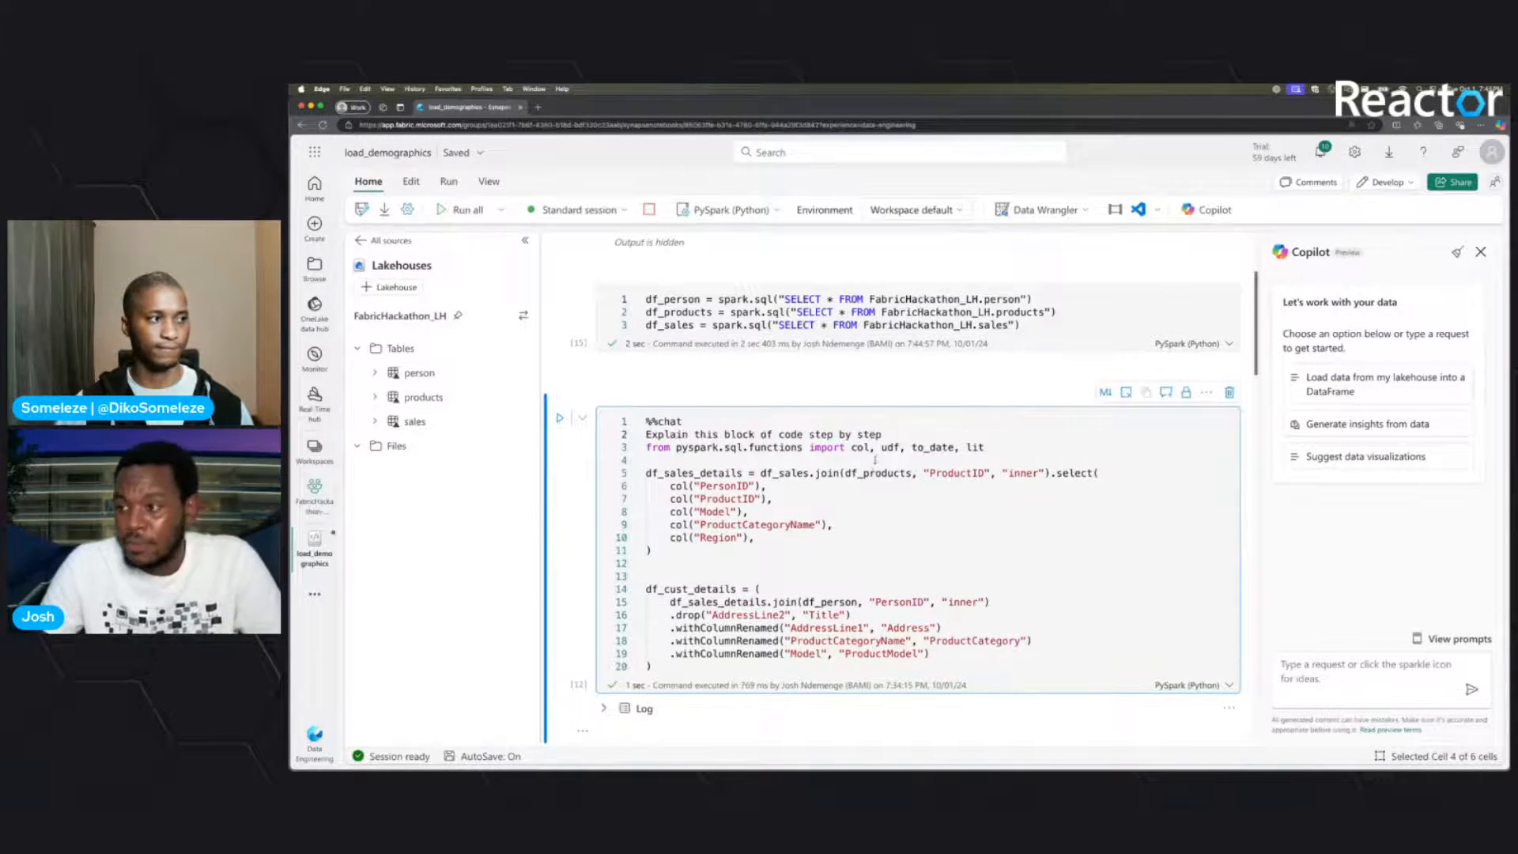
{"action": "key", "text": "Return"}
{"action": "left_click_drag", "start_coordinate": [759, 415], "coordinate": [613, 419]}
{"action": "left_click_drag", "start_coordinate": [883, 433], "coordinate": [645, 434]}
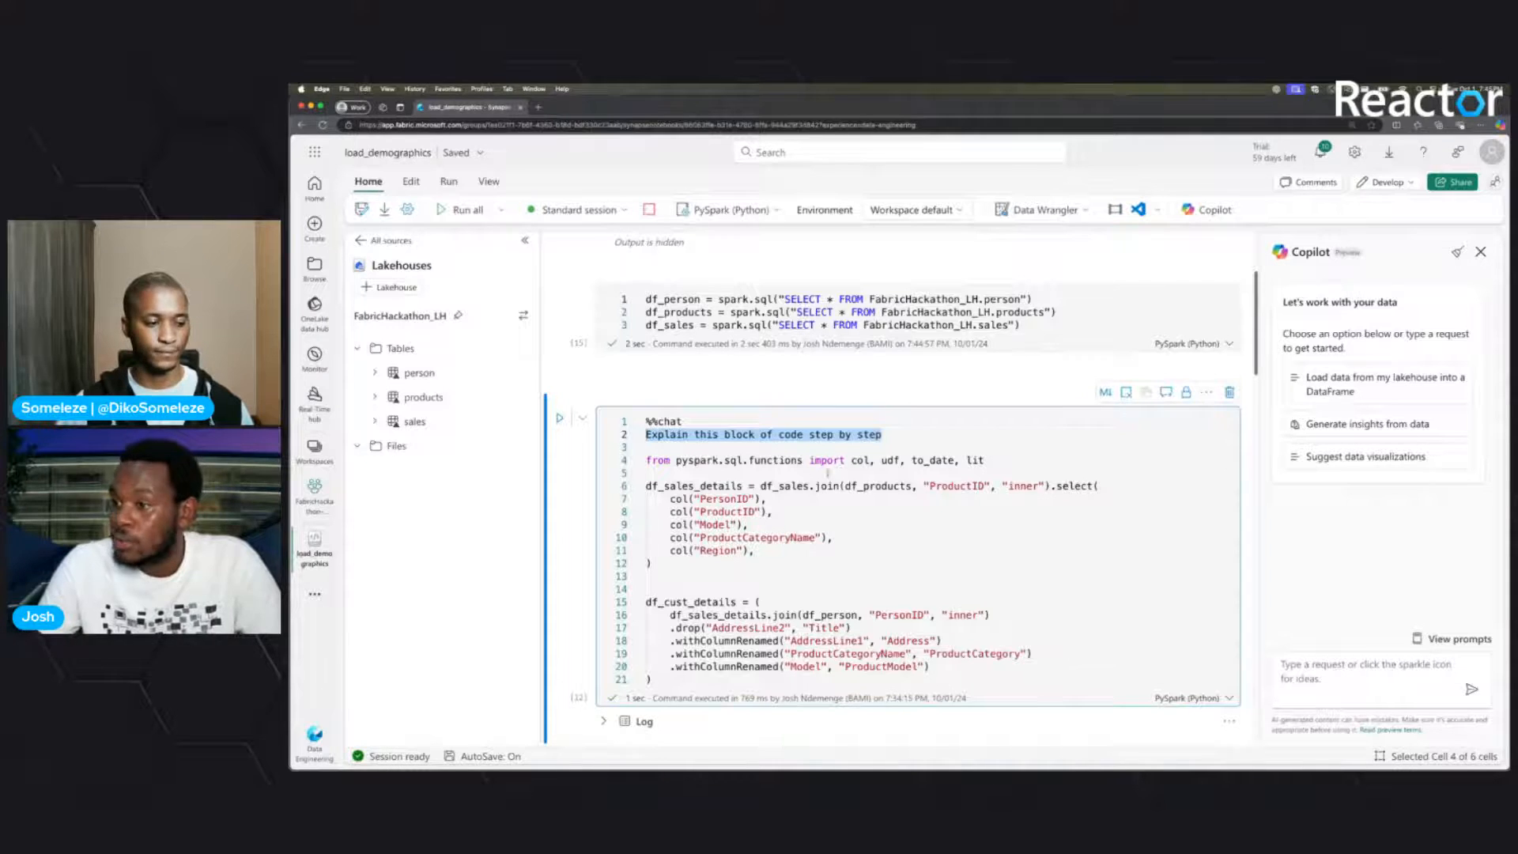
{"action": "left_click", "coordinate": [559, 417]}
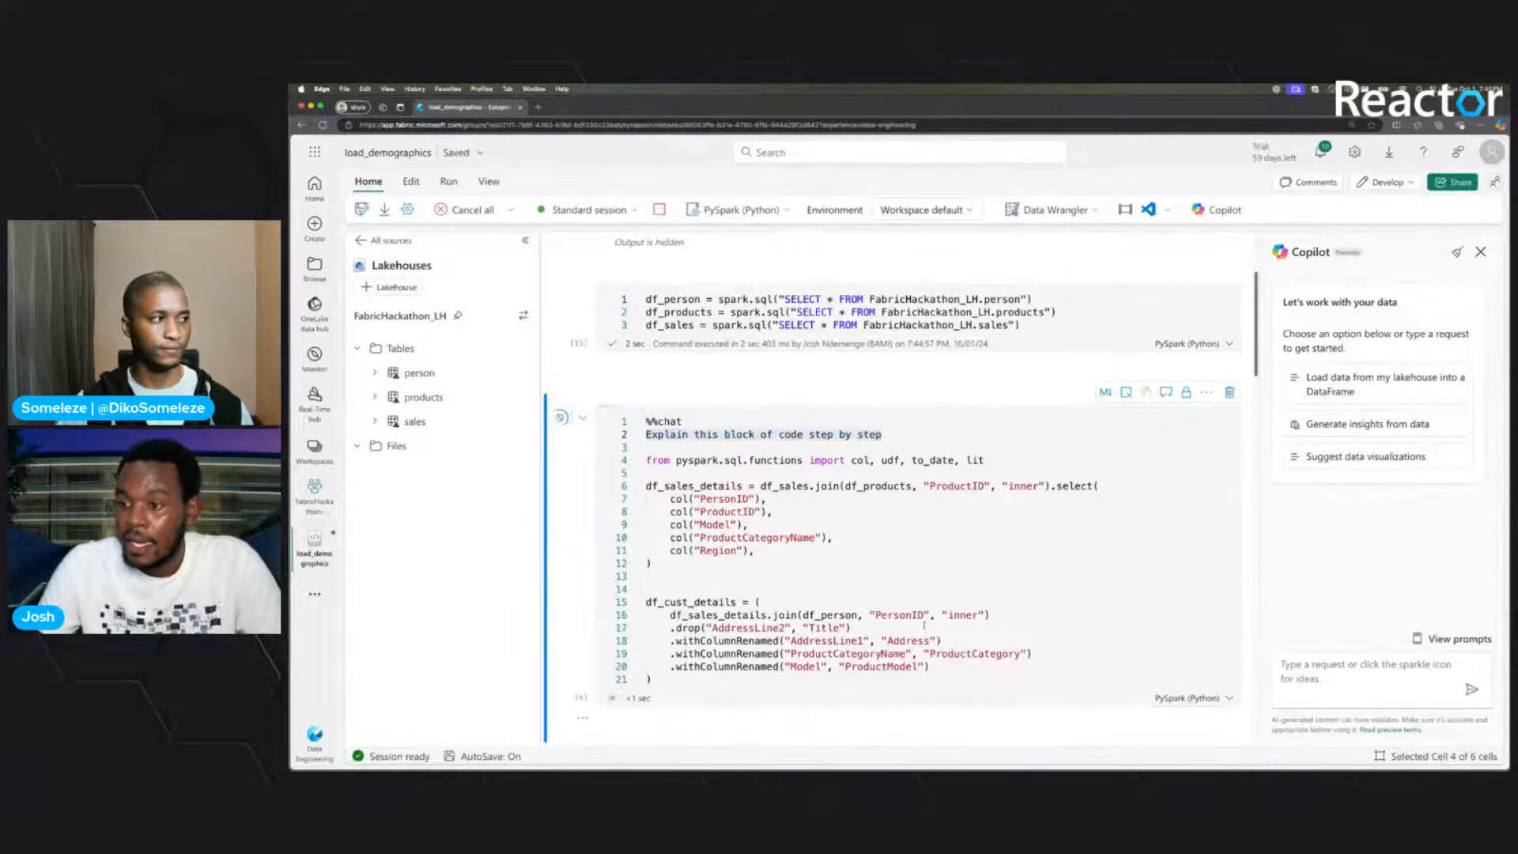
- Start the XML parsing and schema cell with %%chat and "Explain this block of code step by step", and run it
{"action": "scroll", "coordinate": [913, 631], "scroll_direction": "down", "scroll_amount": 2}
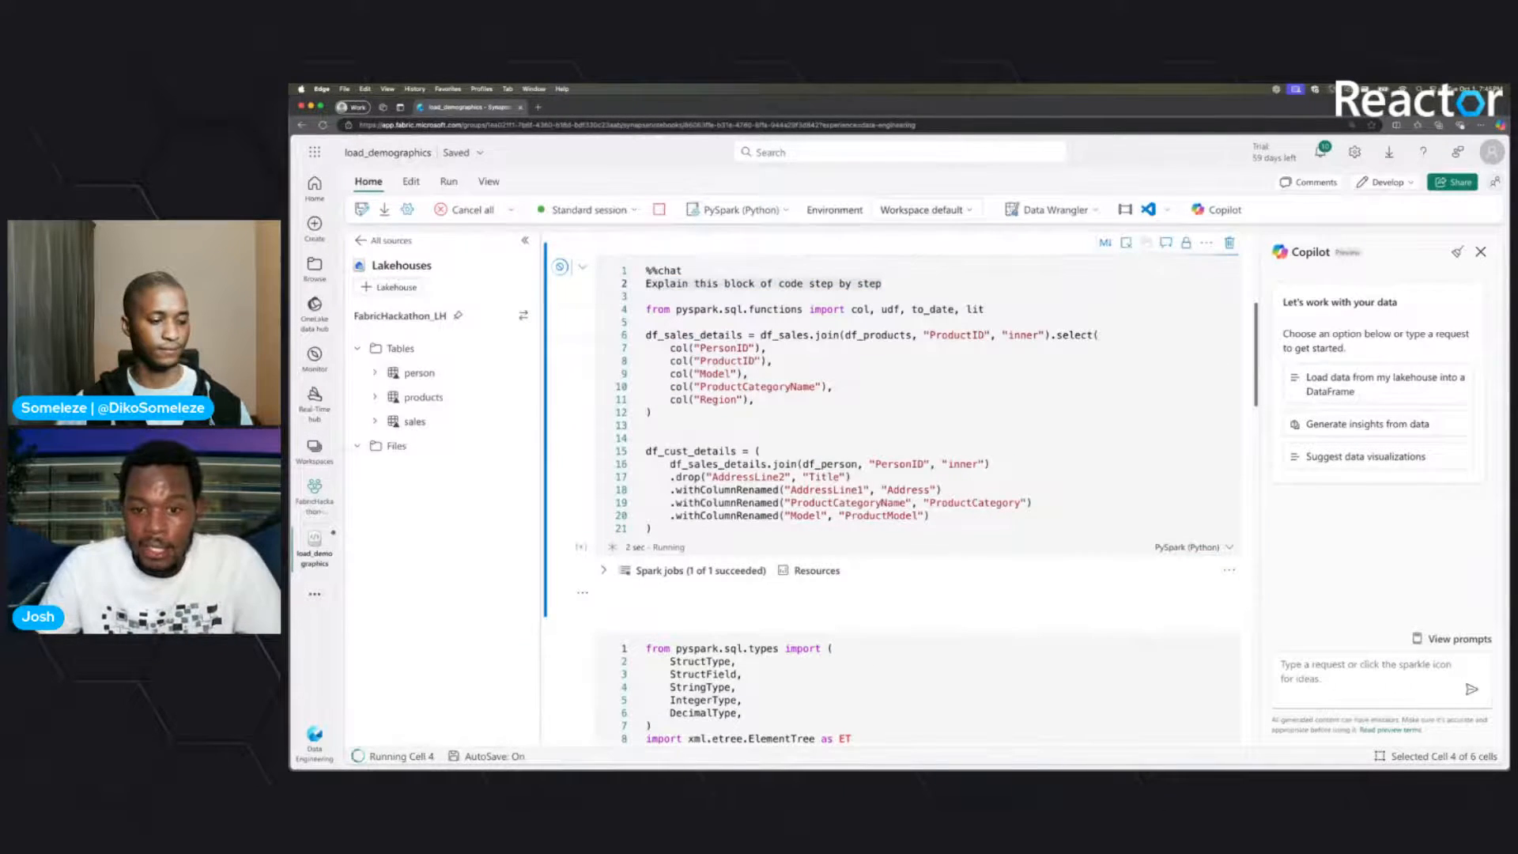
{"action": "scroll", "coordinate": [796, 522], "scroll_direction": "down", "scroll_amount": 1}
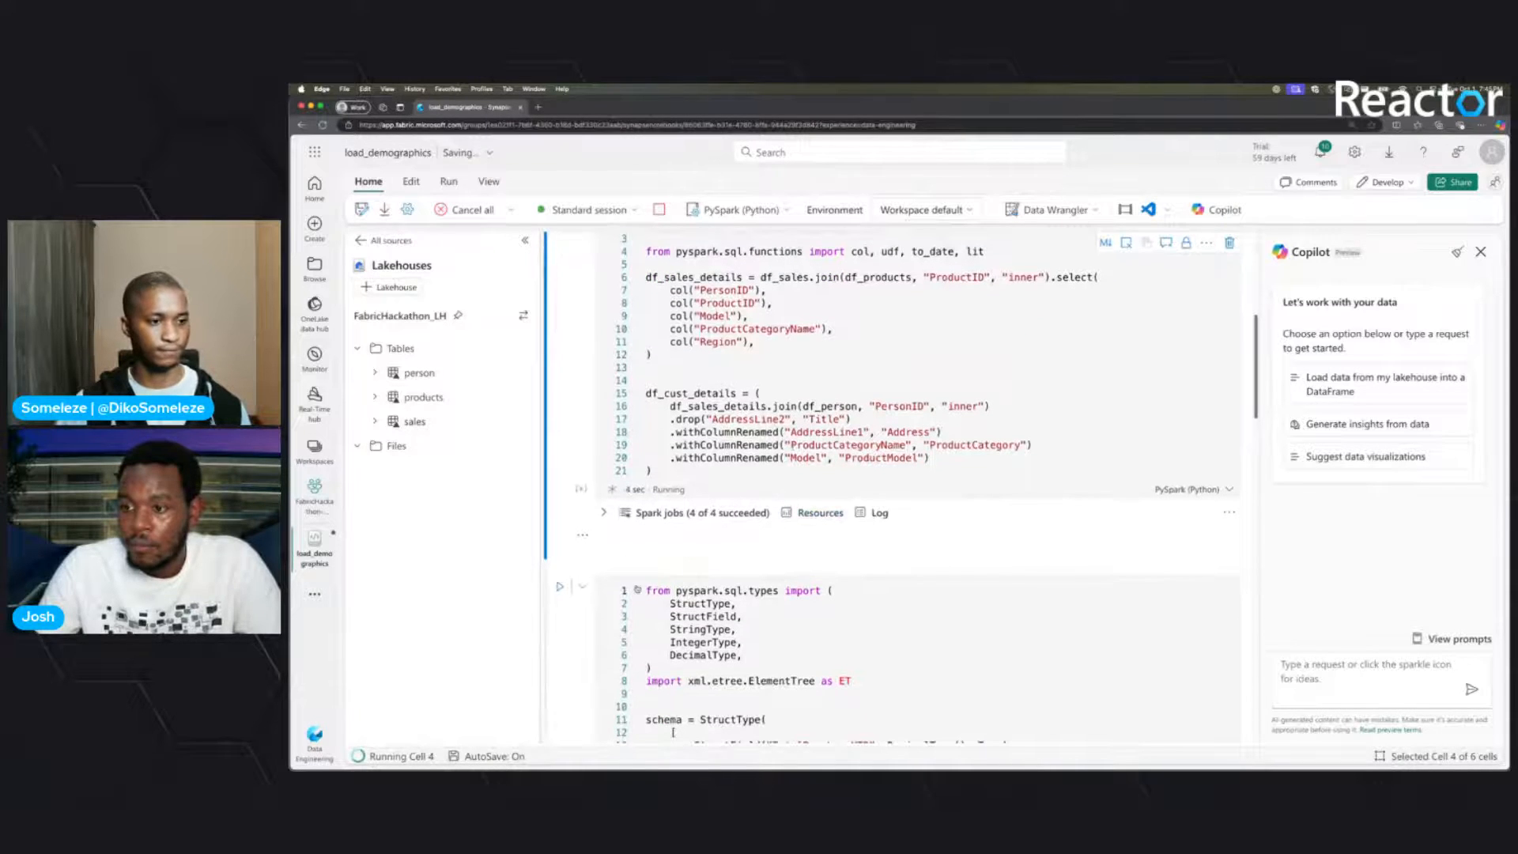
{"action": "left_click", "coordinate": [645, 590]}
{"action": "key", "text": "Return"}
{"action": "key", "text": "Return"}
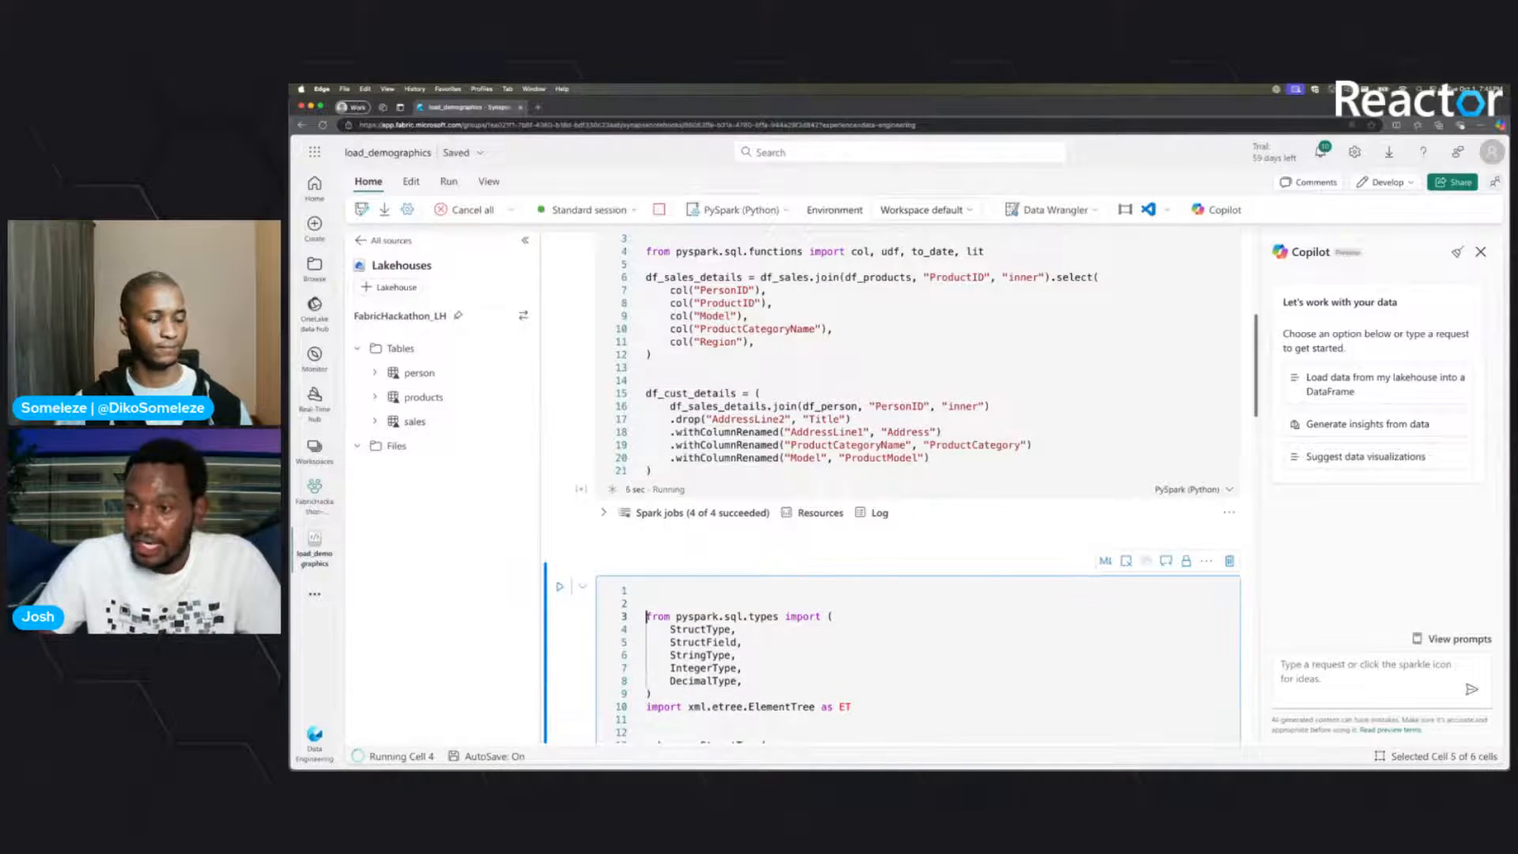
{"action": "type", "text": "%%chat Explain this block of code step by step"}
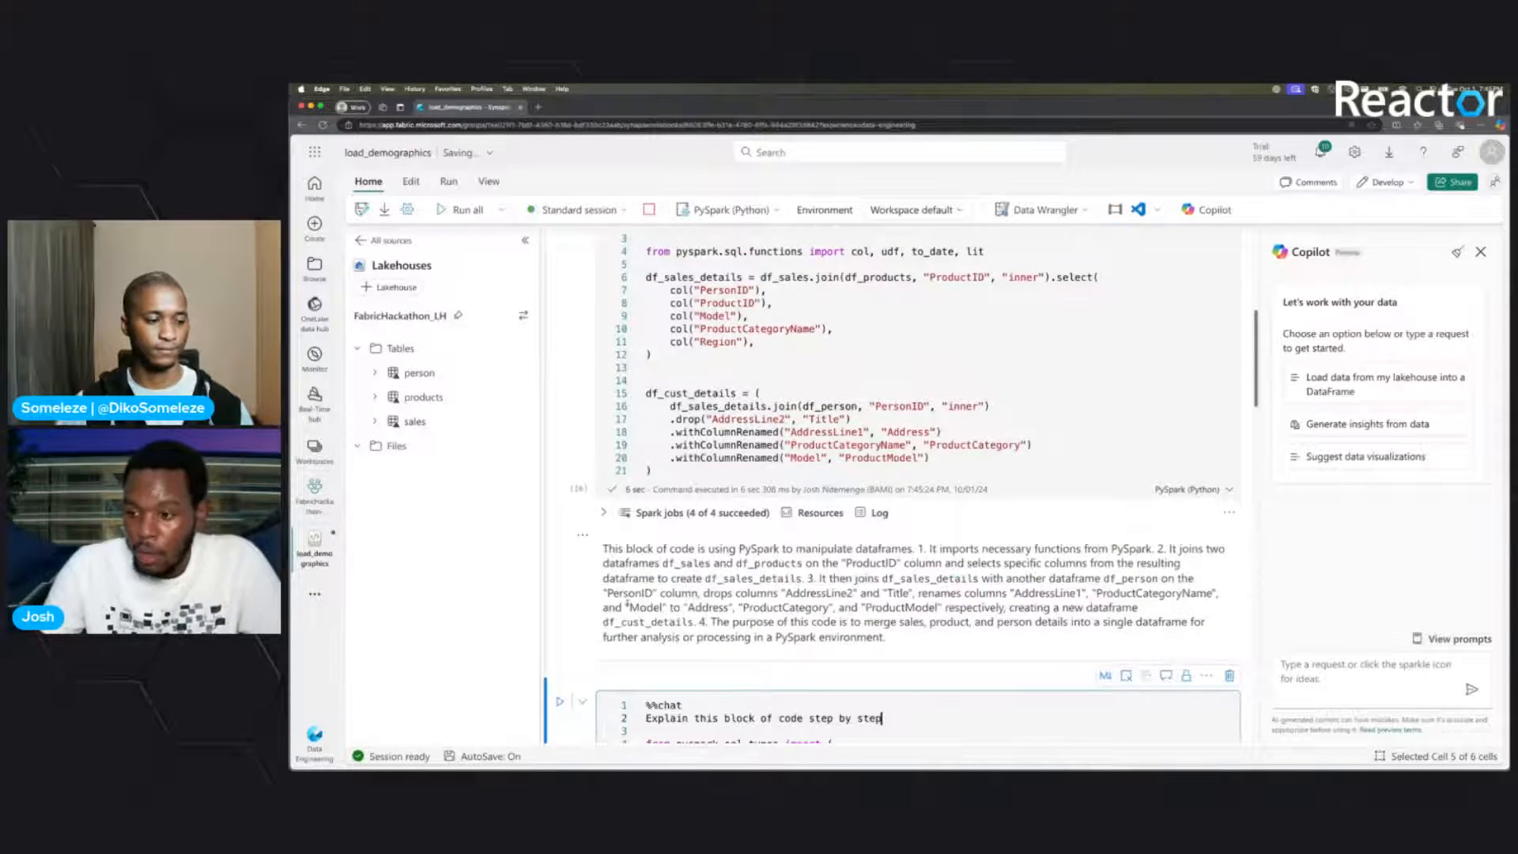
{"action": "left_click", "coordinate": [561, 702]}
- Read the generated explanation of the df_sales_details and df_cust_details join code beneath its cell
{"action": "scroll", "coordinate": [760, 506], "scroll_direction": "up", "scroll_amount": 1}
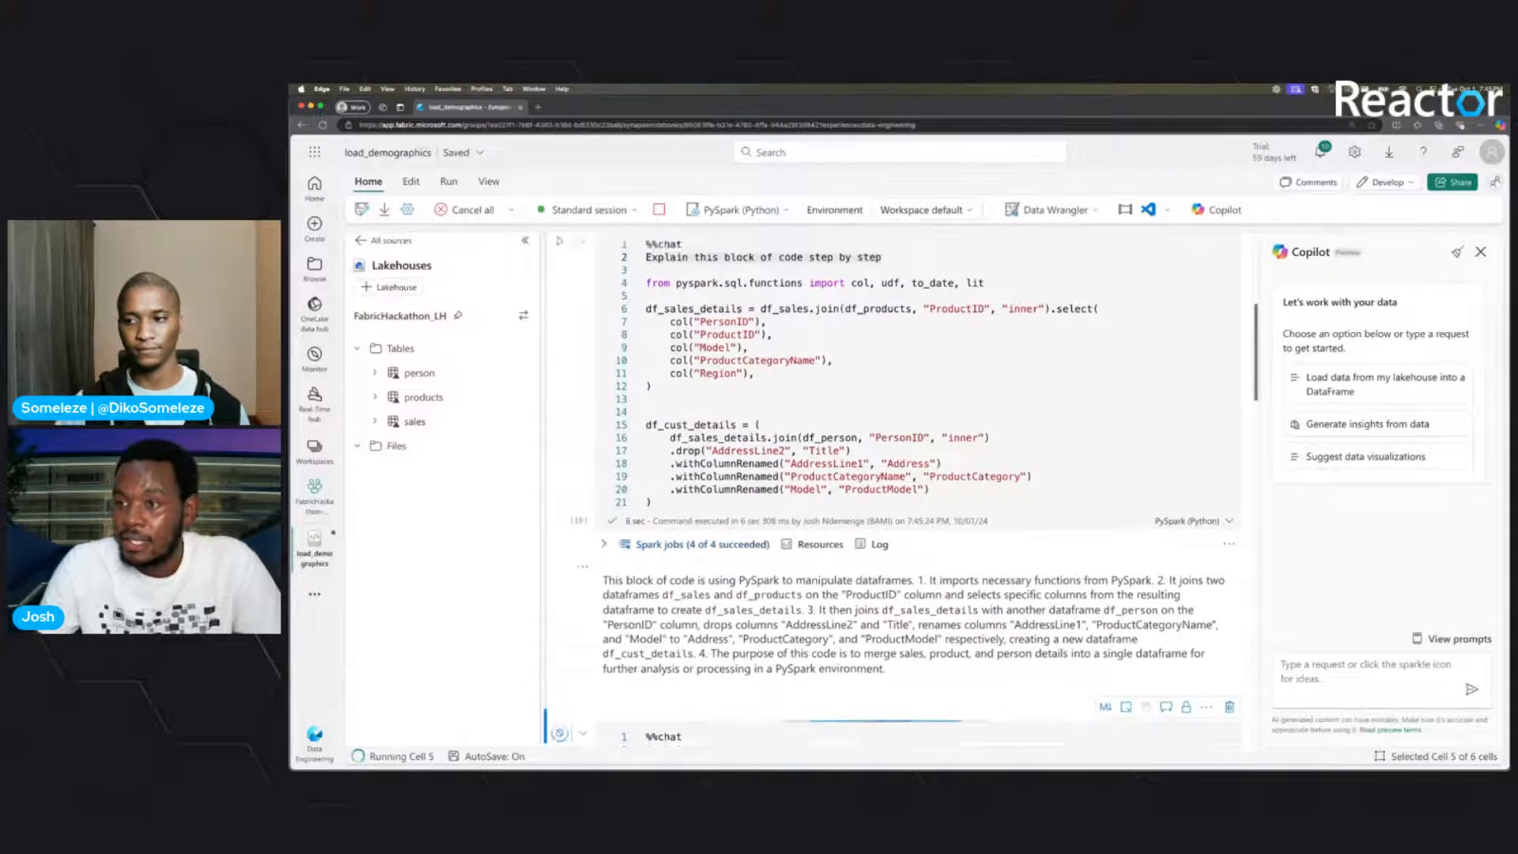
{"action": "scroll", "coordinate": [759, 493], "scroll_direction": "down", "scroll_amount": 1}
{"action": "scroll", "coordinate": [759, 492], "scroll_direction": "up", "scroll_amount": 2}
{"action": "scroll", "coordinate": [758, 493], "scroll_direction": "down", "scroll_amount": 1}
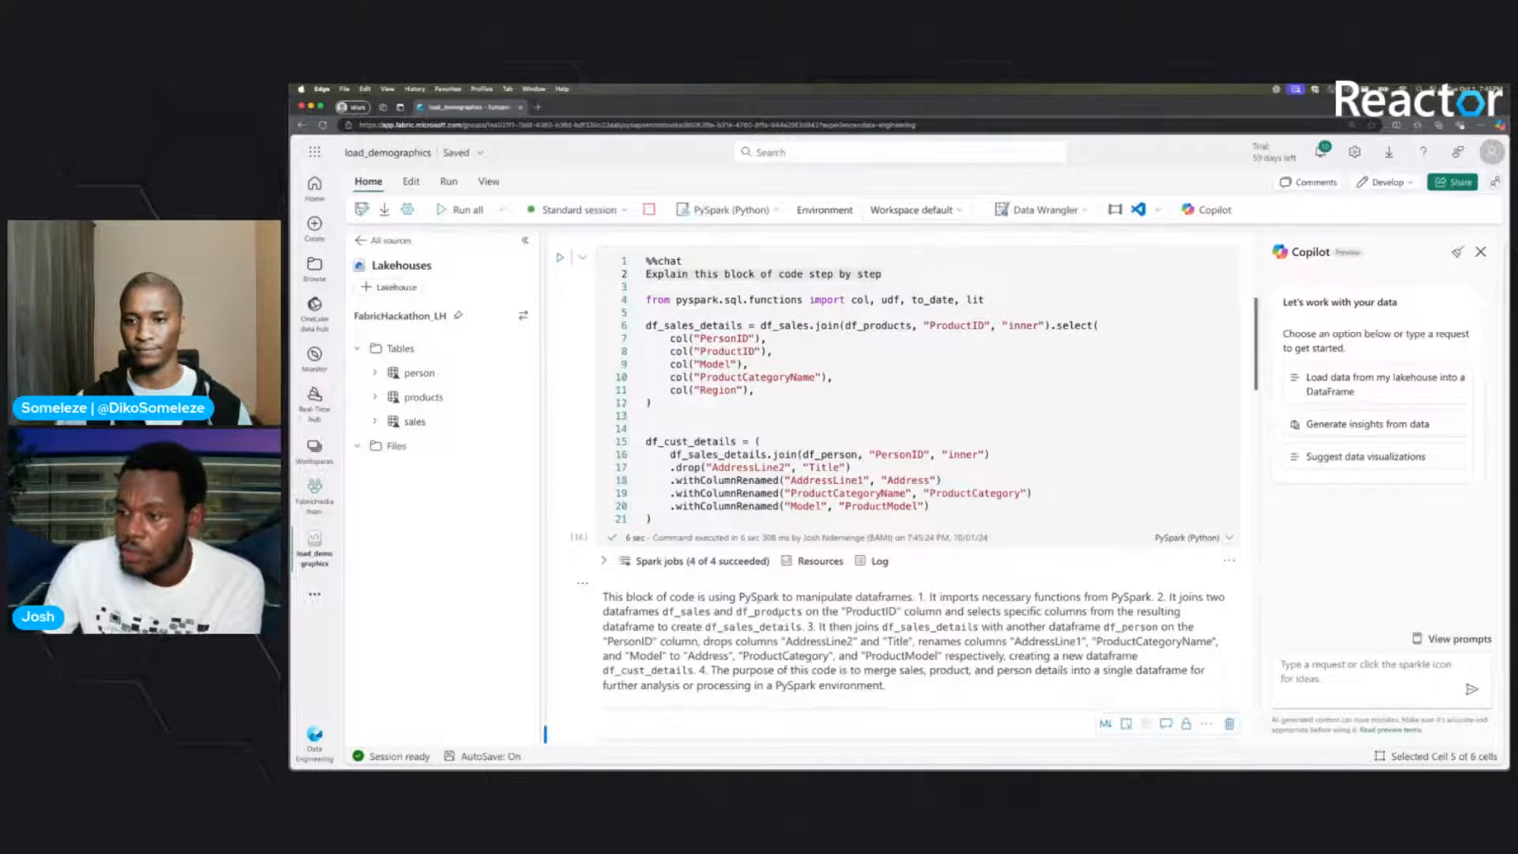
{"action": "double_click", "coordinate": [784, 611]}
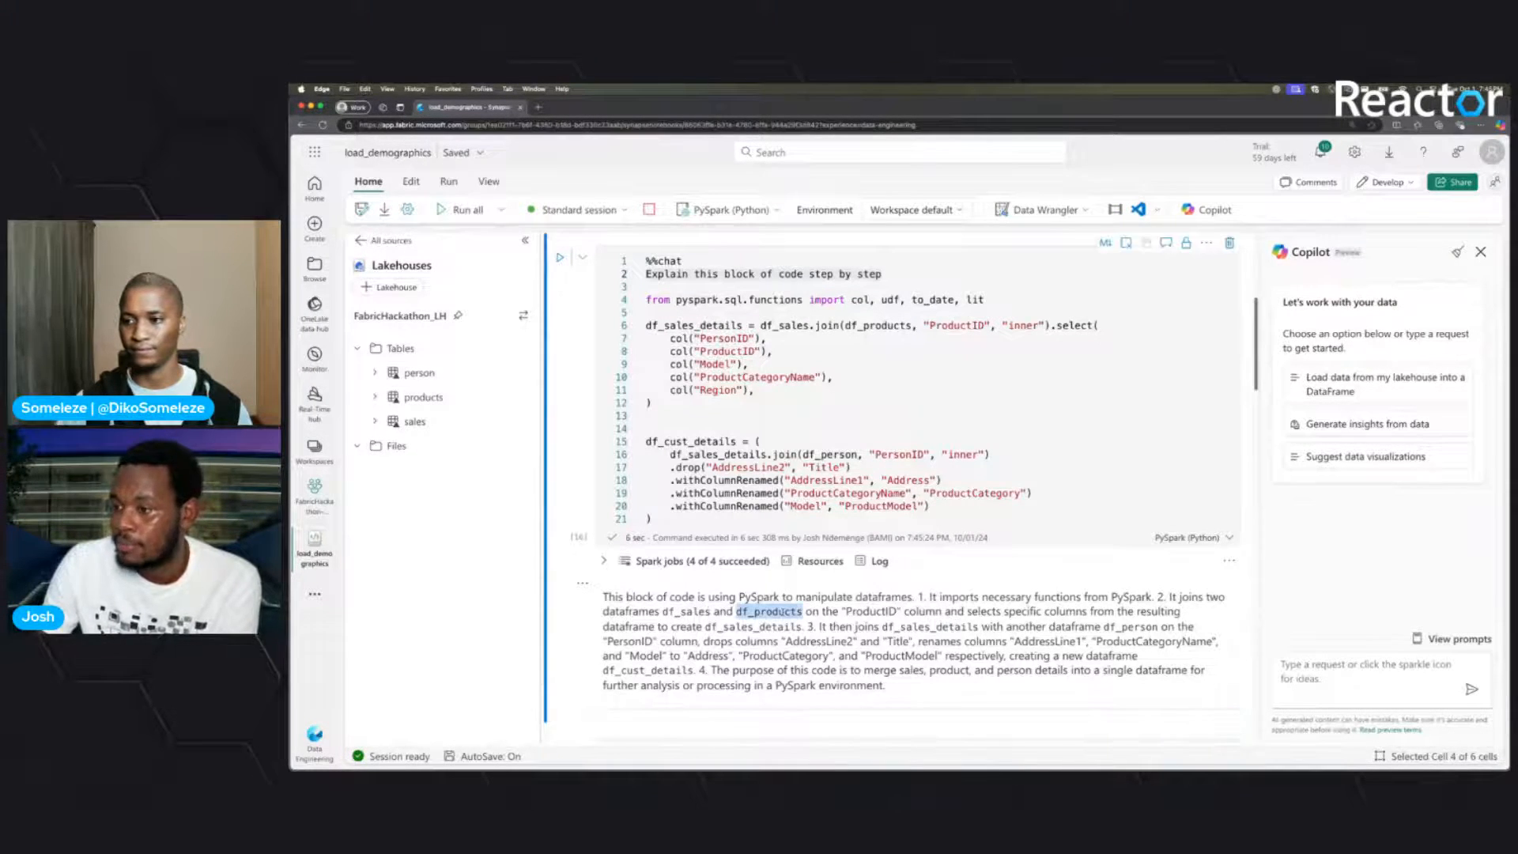
{"action": "left_click", "coordinate": [868, 649]}
- Look through the parse_xml and df_cust_details code and read the generated explanation below it
{"action": "scroll", "coordinate": [840, 731], "scroll_direction": "down", "scroll_amount": 5}
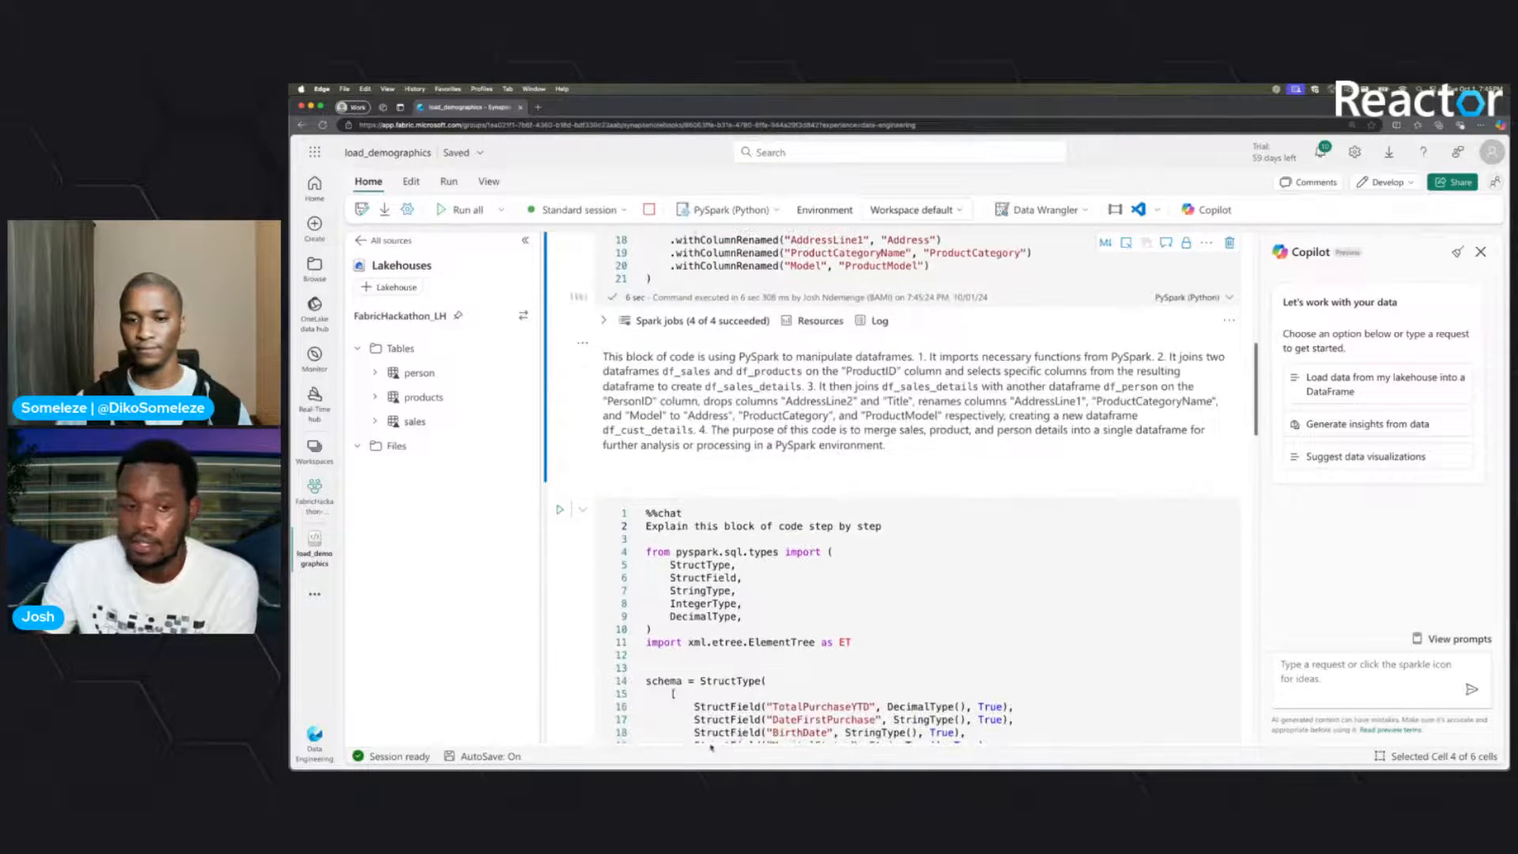
{"action": "scroll", "coordinate": [768, 599], "scroll_direction": "down", "scroll_amount": 10}
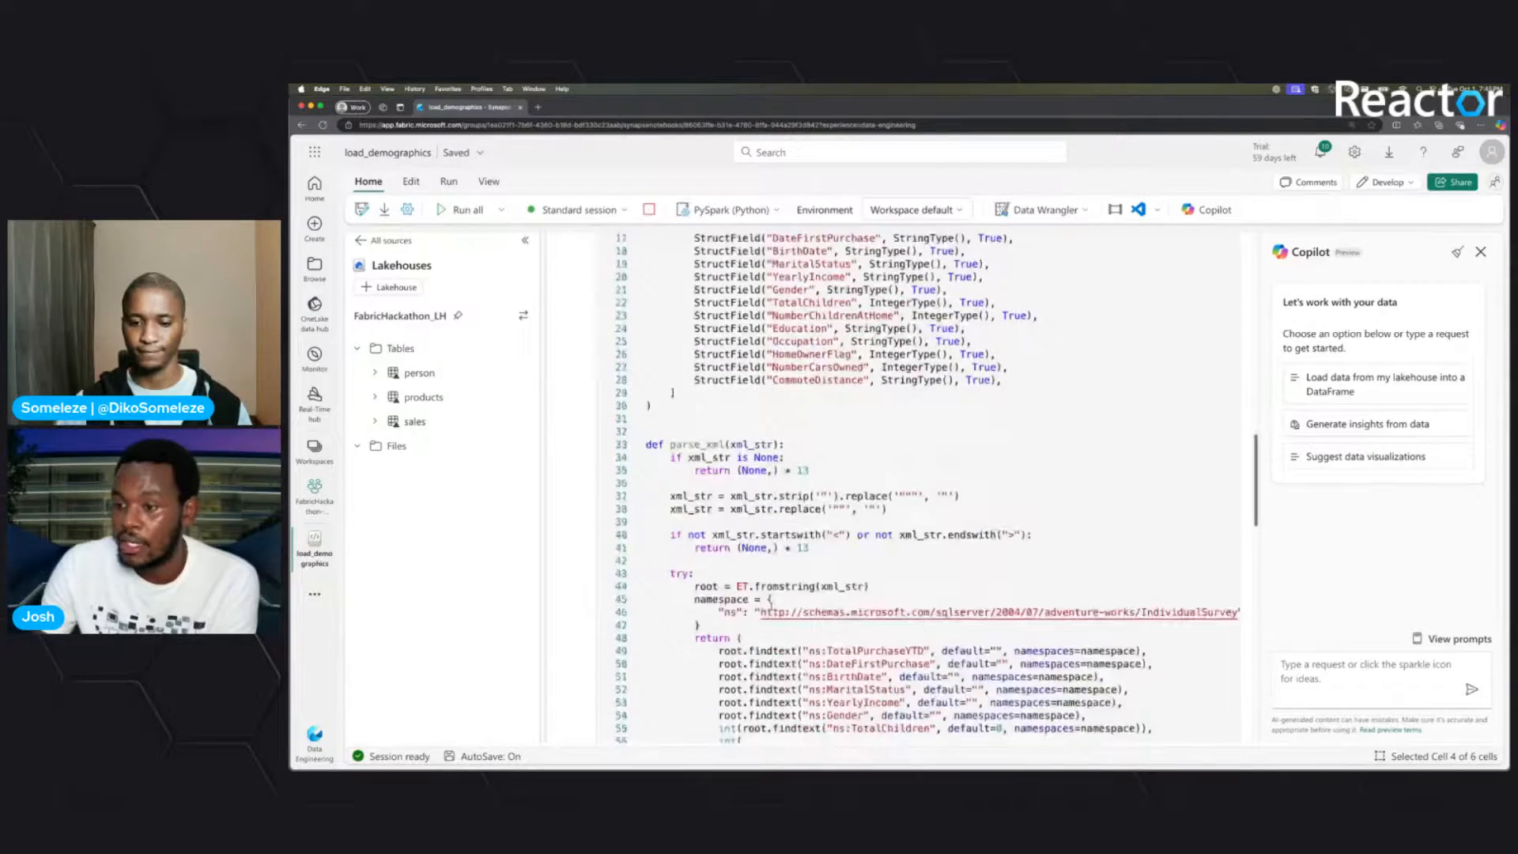
{"action": "scroll", "coordinate": [899, 487], "scroll_direction": "down", "scroll_amount": 14}
{"action": "scroll", "coordinate": [898, 487], "scroll_direction": "up", "scroll_amount": 12}
{"action": "scroll", "coordinate": [898, 487], "scroll_direction": "down", "scroll_amount": 7}
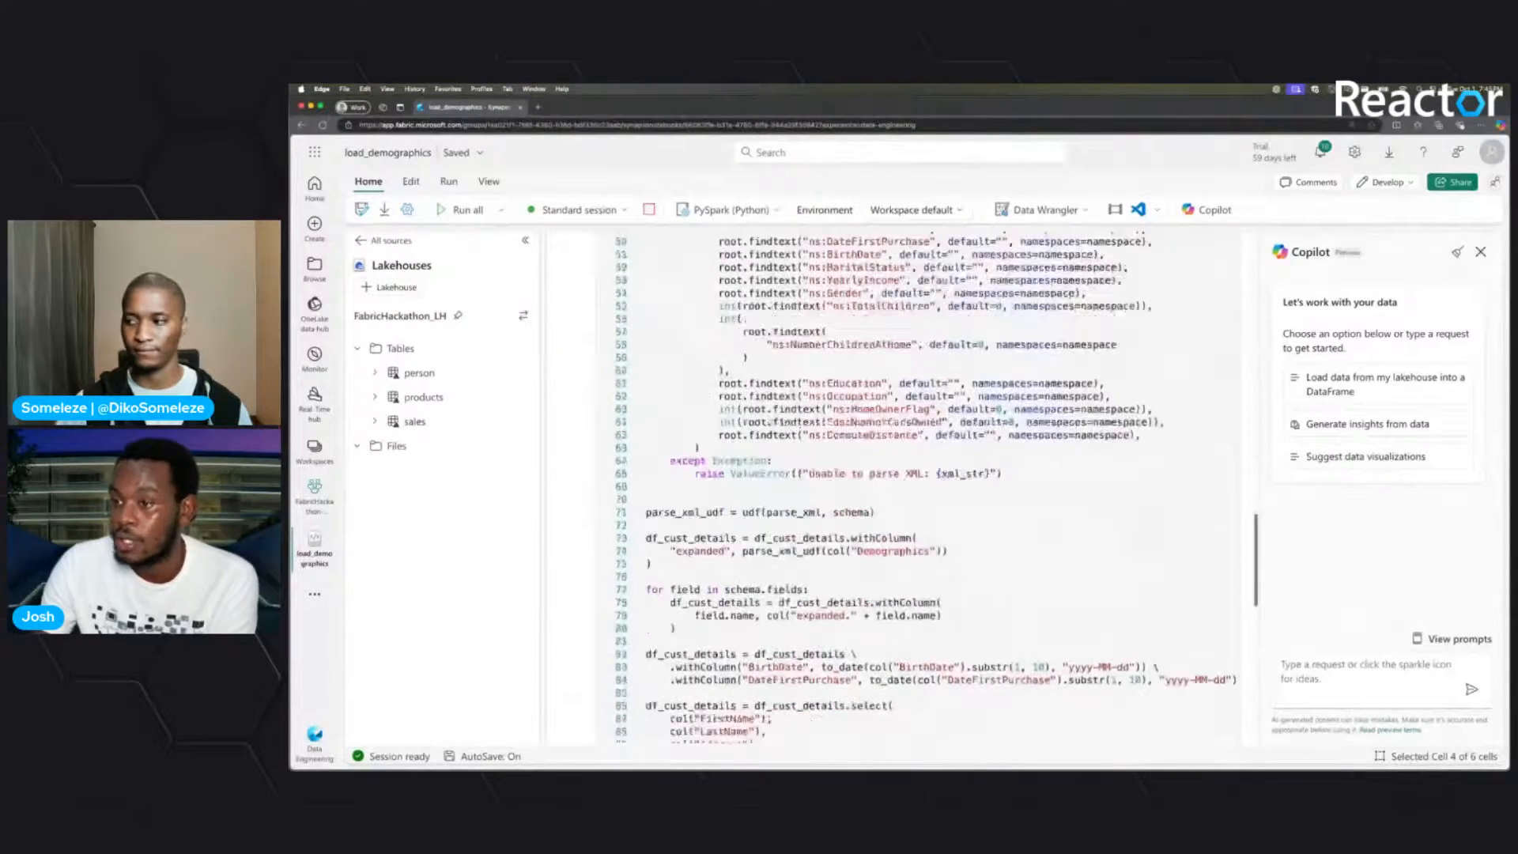
{"action": "scroll", "coordinate": [736, 577], "scroll_direction": "down", "scroll_amount": 13}
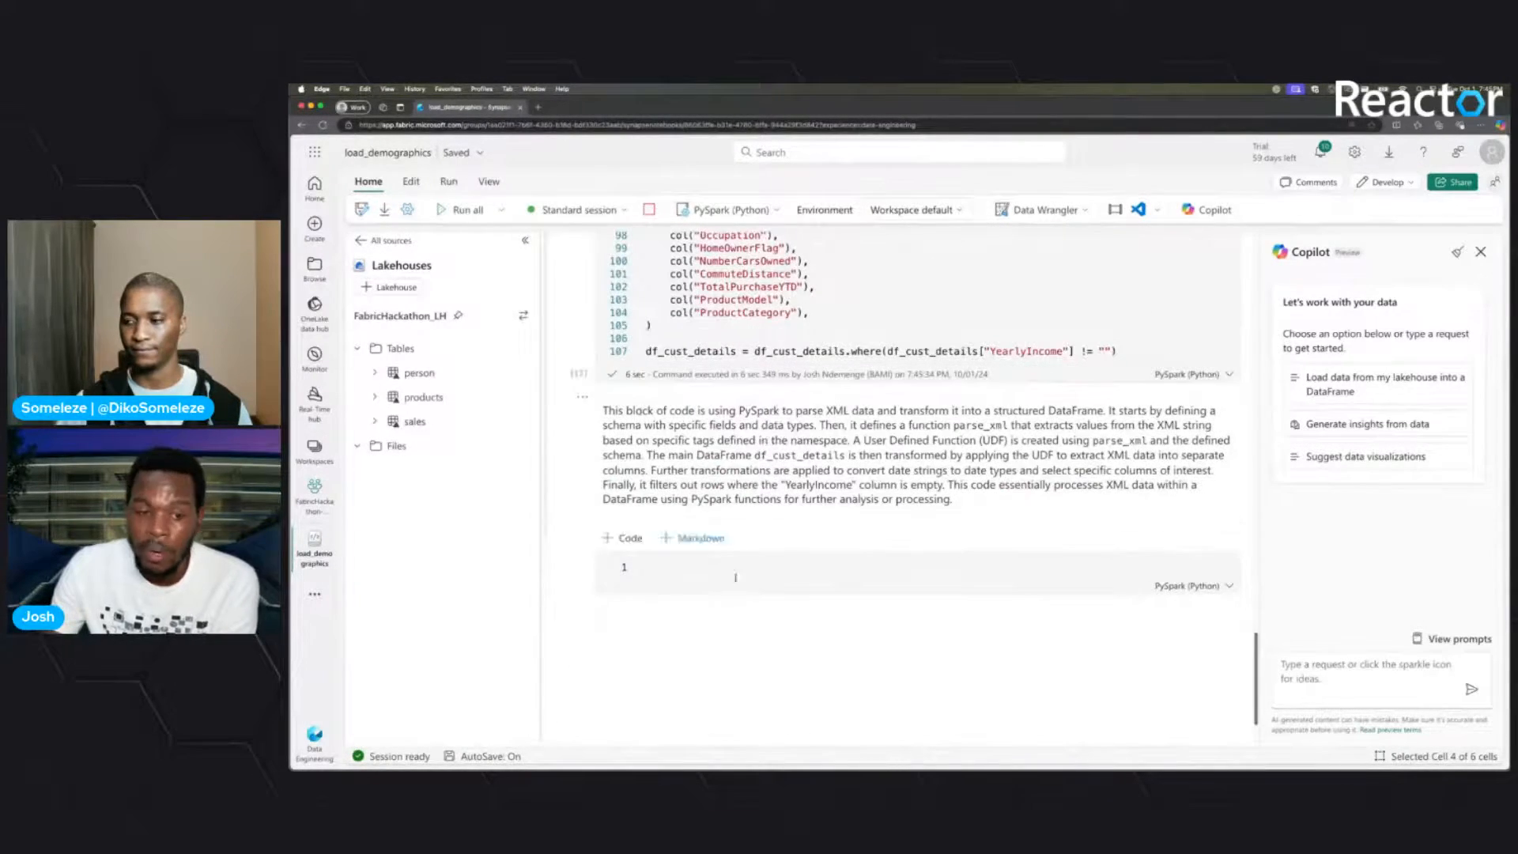
{"action": "scroll", "coordinate": [736, 577], "scroll_direction": "up", "scroll_amount": 15}
{"action": "scroll", "coordinate": [791, 558], "scroll_direction": "down", "scroll_amount": 10}
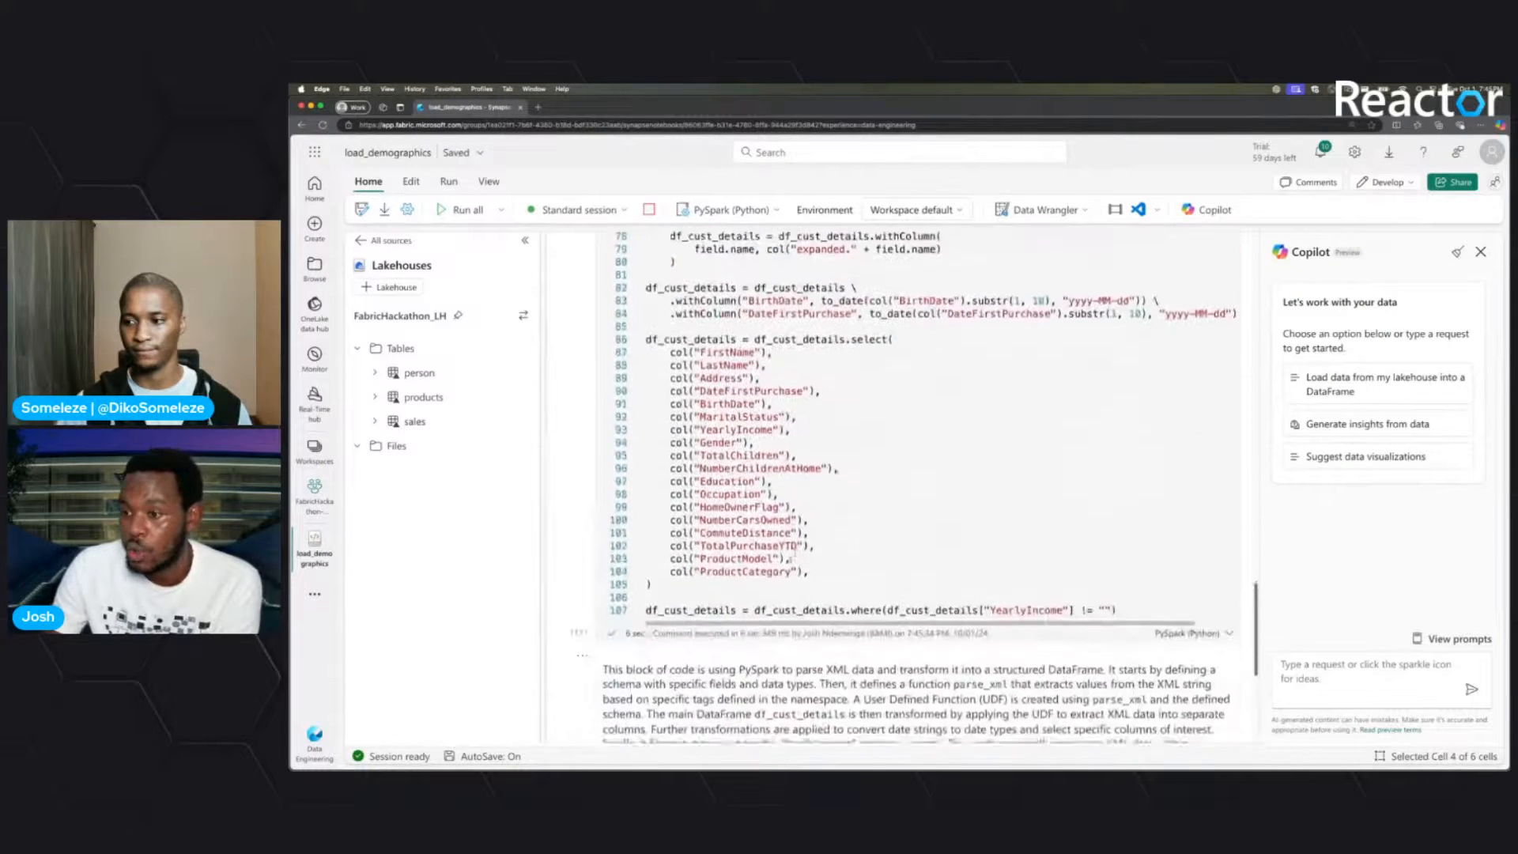
{"action": "scroll", "coordinate": [791, 559], "scroll_direction": "down", "scroll_amount": 3}
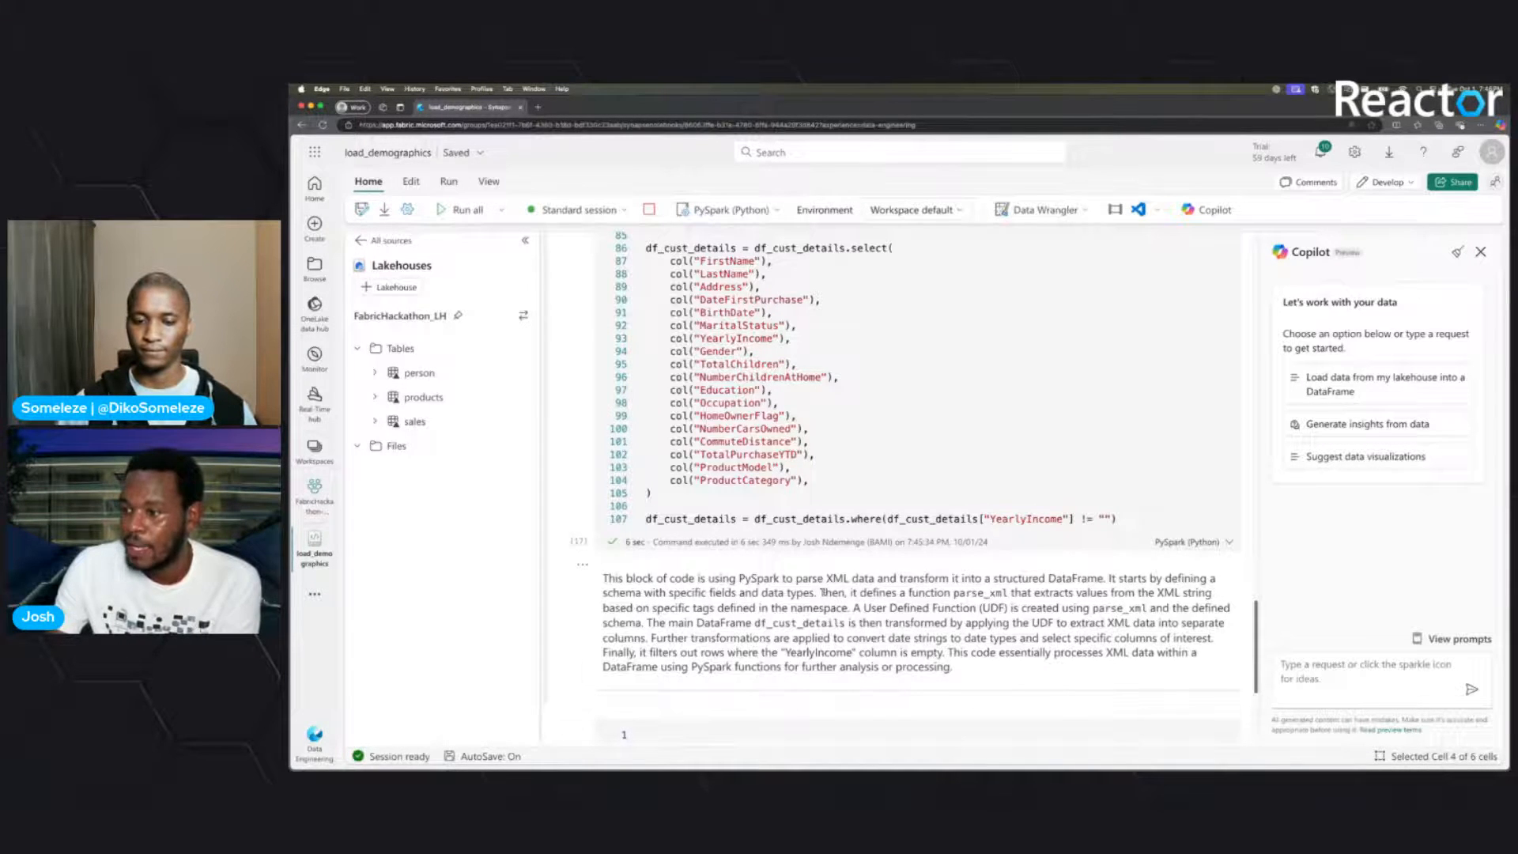
- Read how the explanation below the XML parsing cell describes the parse_xml function and the User Defined Function (UDF)
{"action": "left_click_drag", "start_coordinate": [819, 593], "coordinate": [1148, 592]}
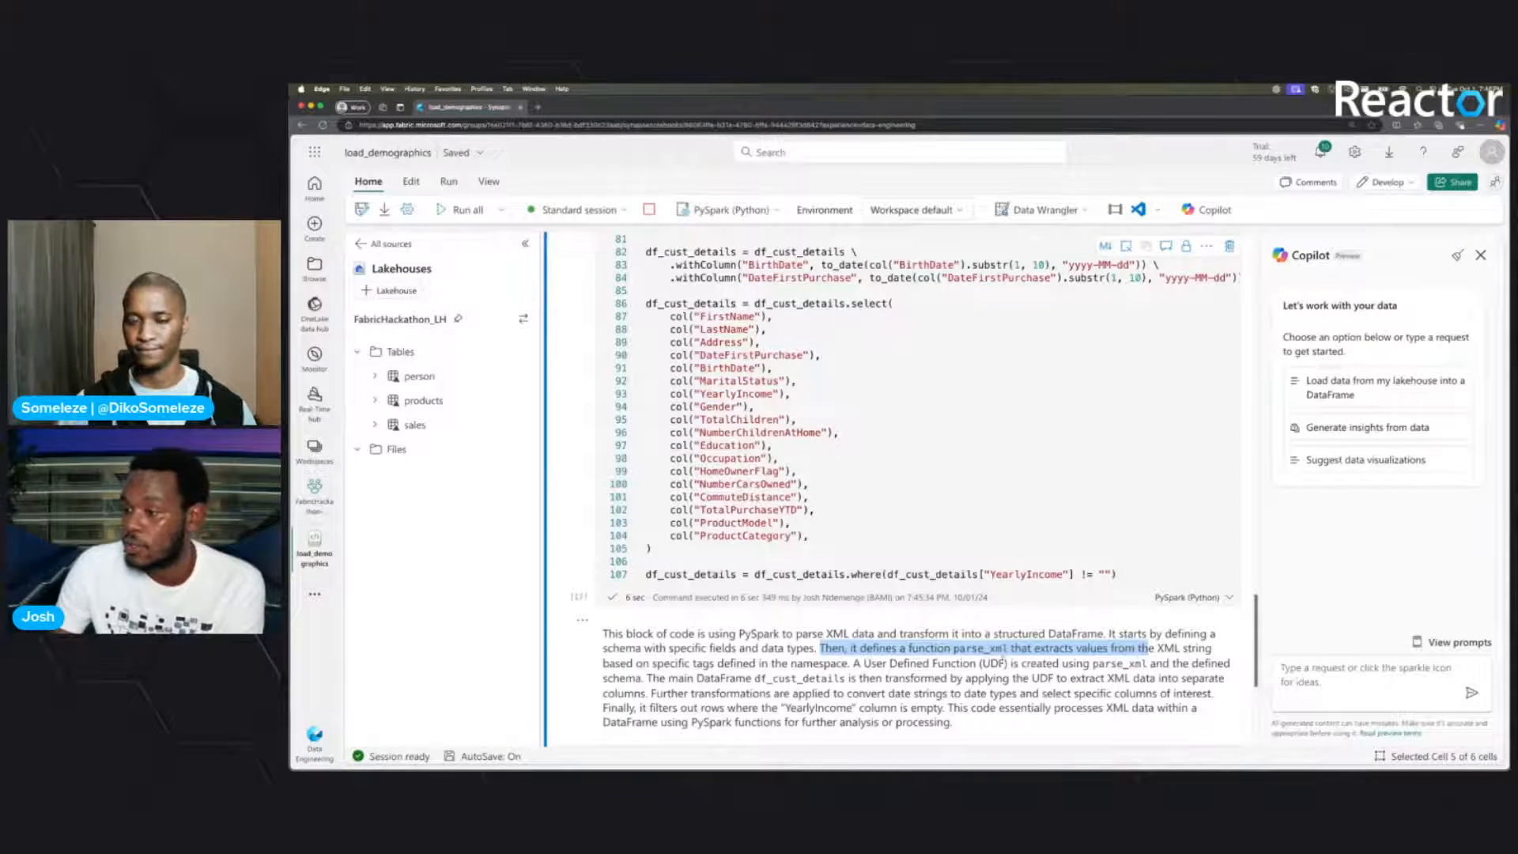
{"action": "left_click", "coordinate": [1003, 662]}
{"action": "scroll", "coordinate": [1002, 664], "scroll_direction": "down", "scroll_amount": 1}
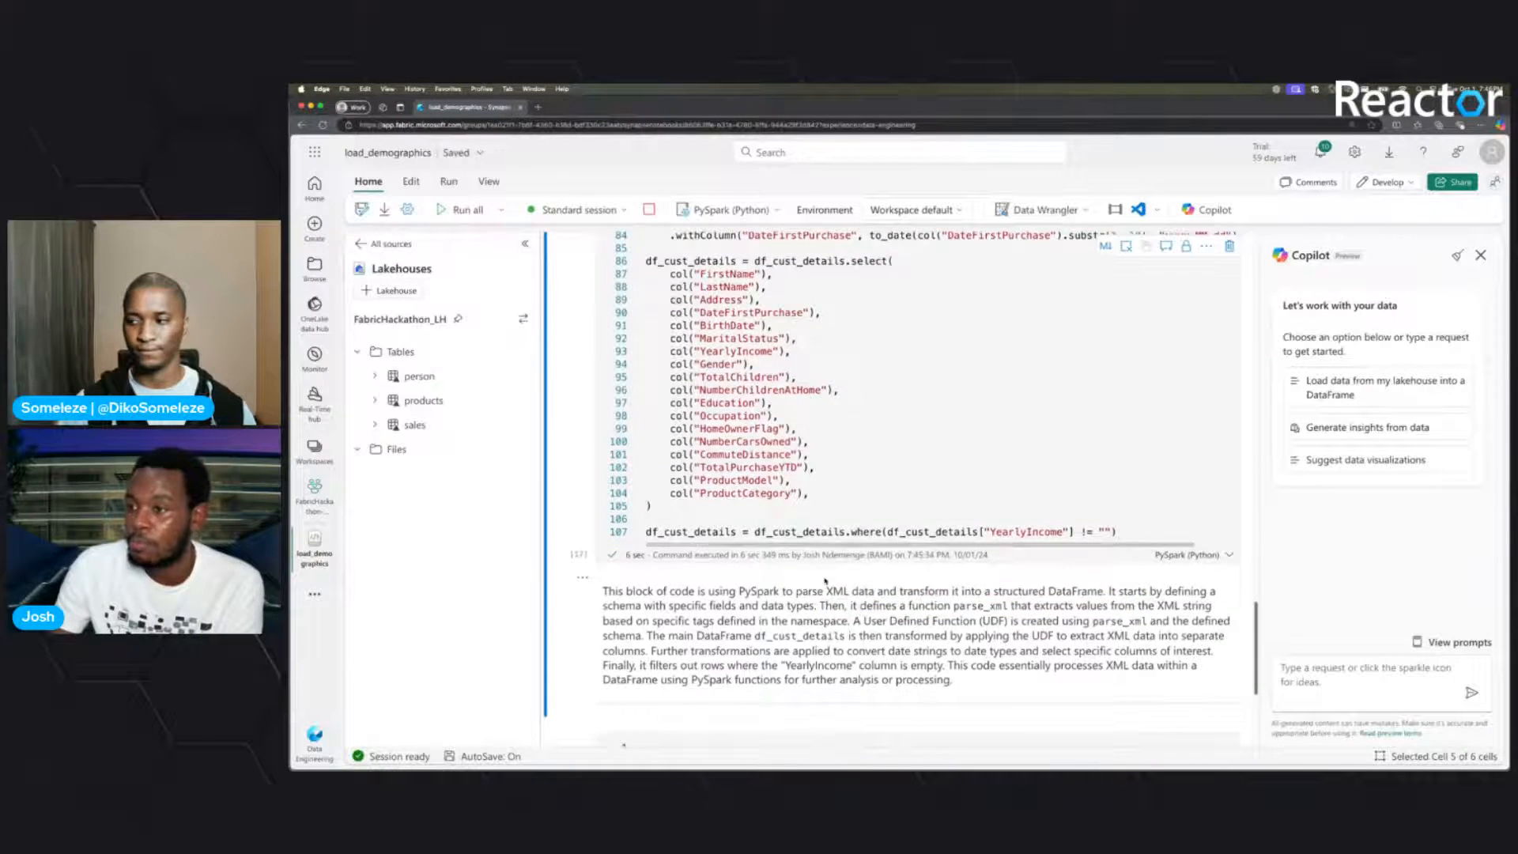
{"action": "scroll", "coordinate": [824, 581], "scroll_direction": "up", "scroll_amount": 1}
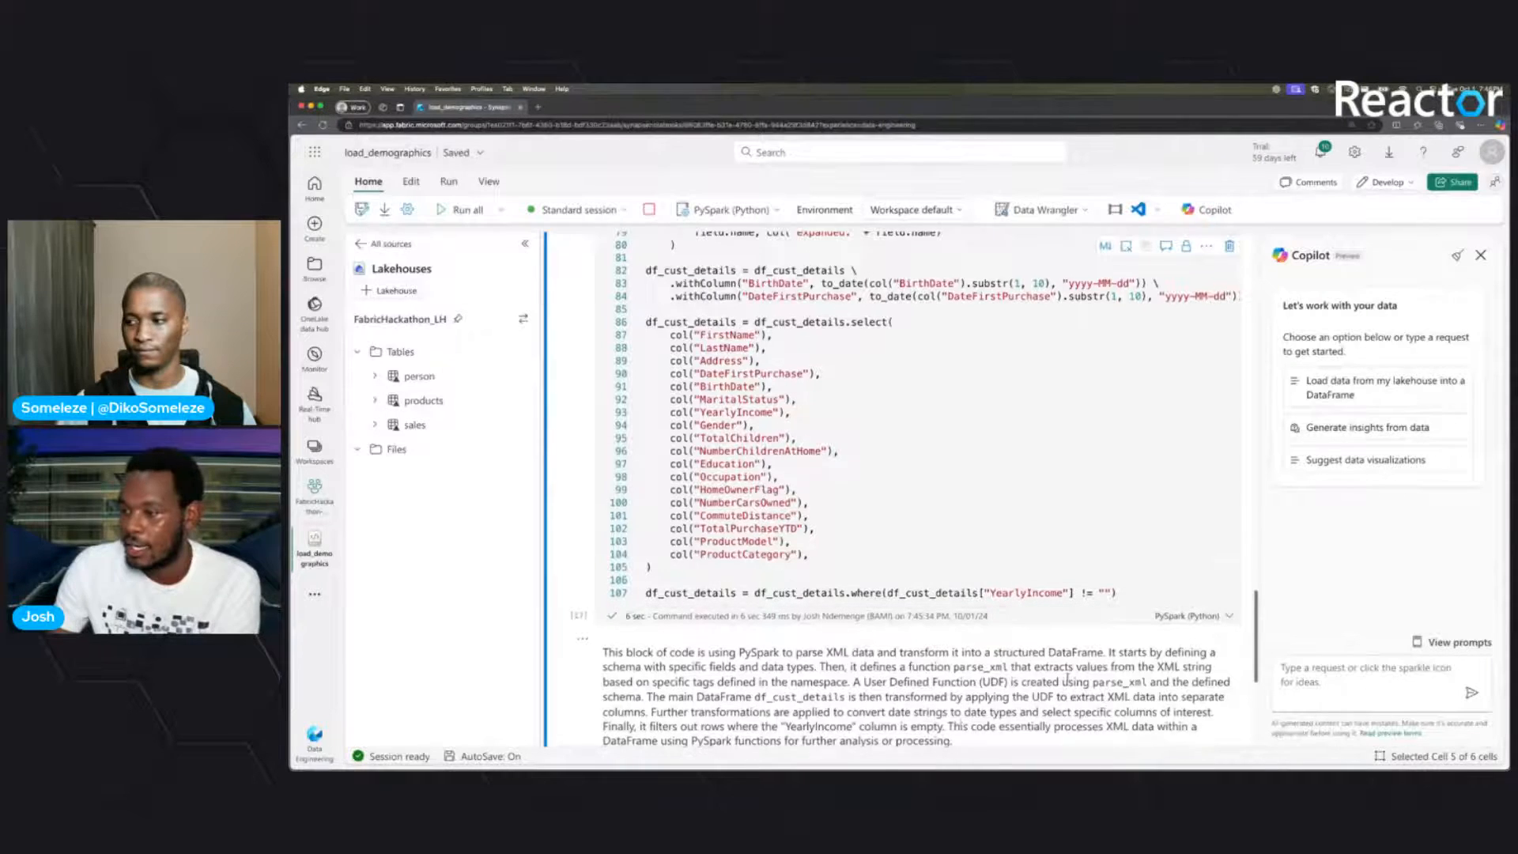
{"action": "scroll", "coordinate": [901, 624], "scroll_direction": "down", "scroll_amount": 1}
{"action": "left_click_drag", "start_coordinate": [854, 633], "coordinate": [1002, 633]}
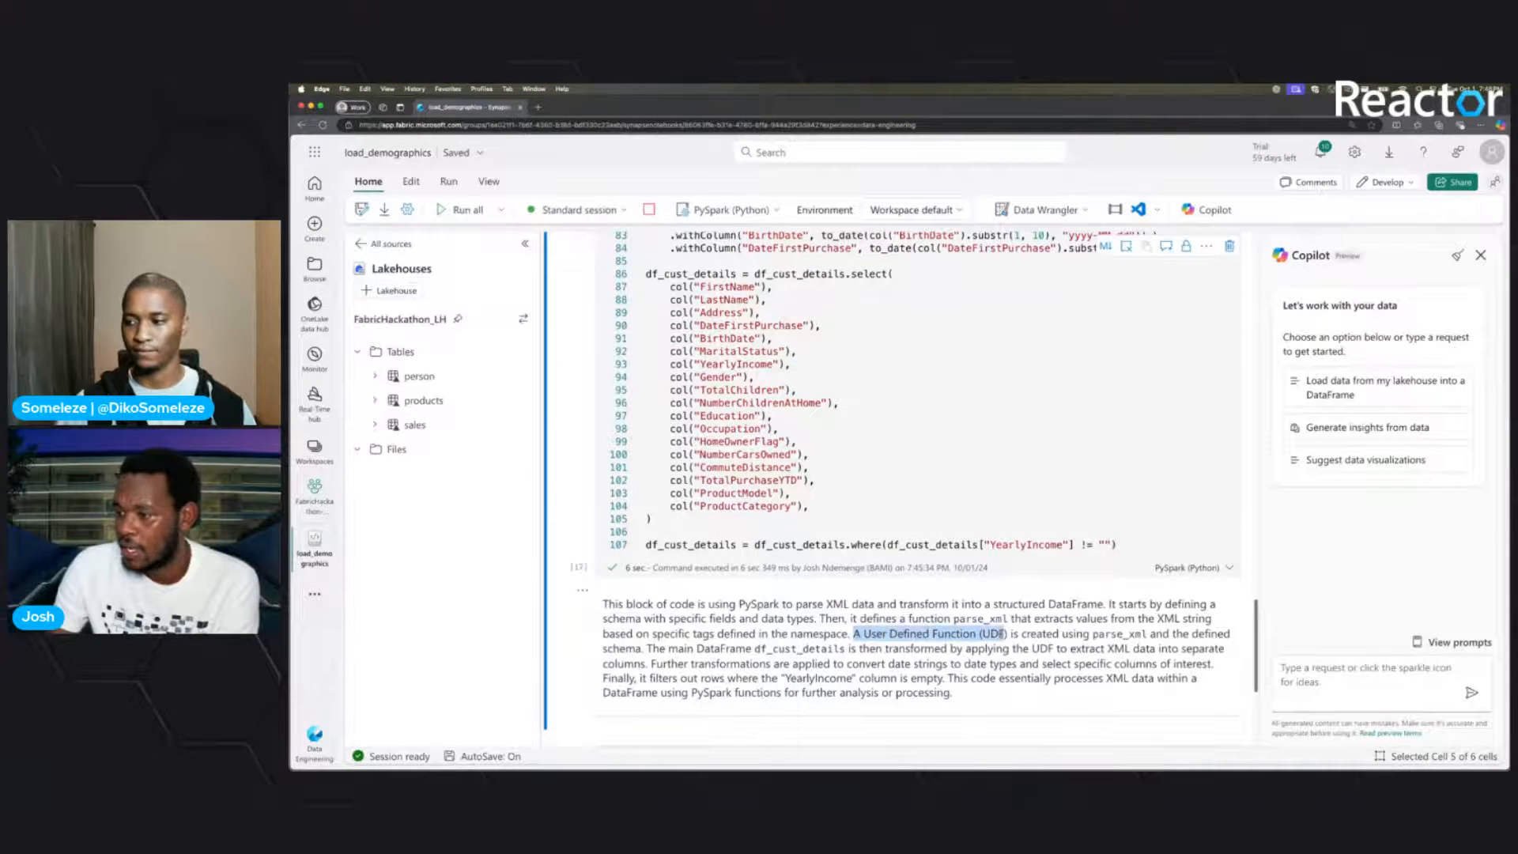
{"action": "left_click", "coordinate": [855, 619]}
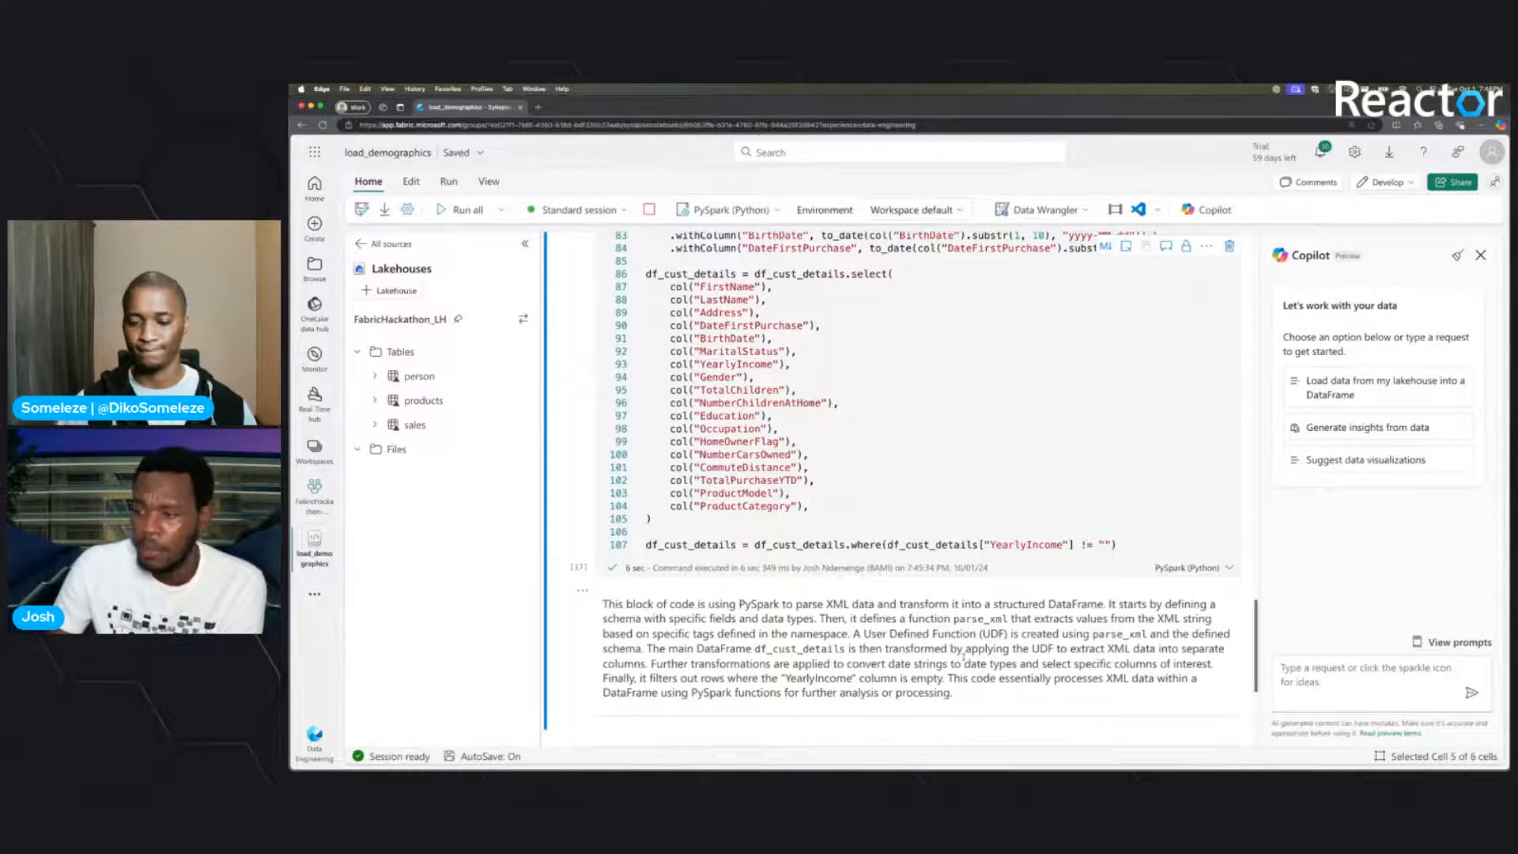
{"action": "left_click_drag", "start_coordinate": [853, 634], "coordinate": [976, 633]}
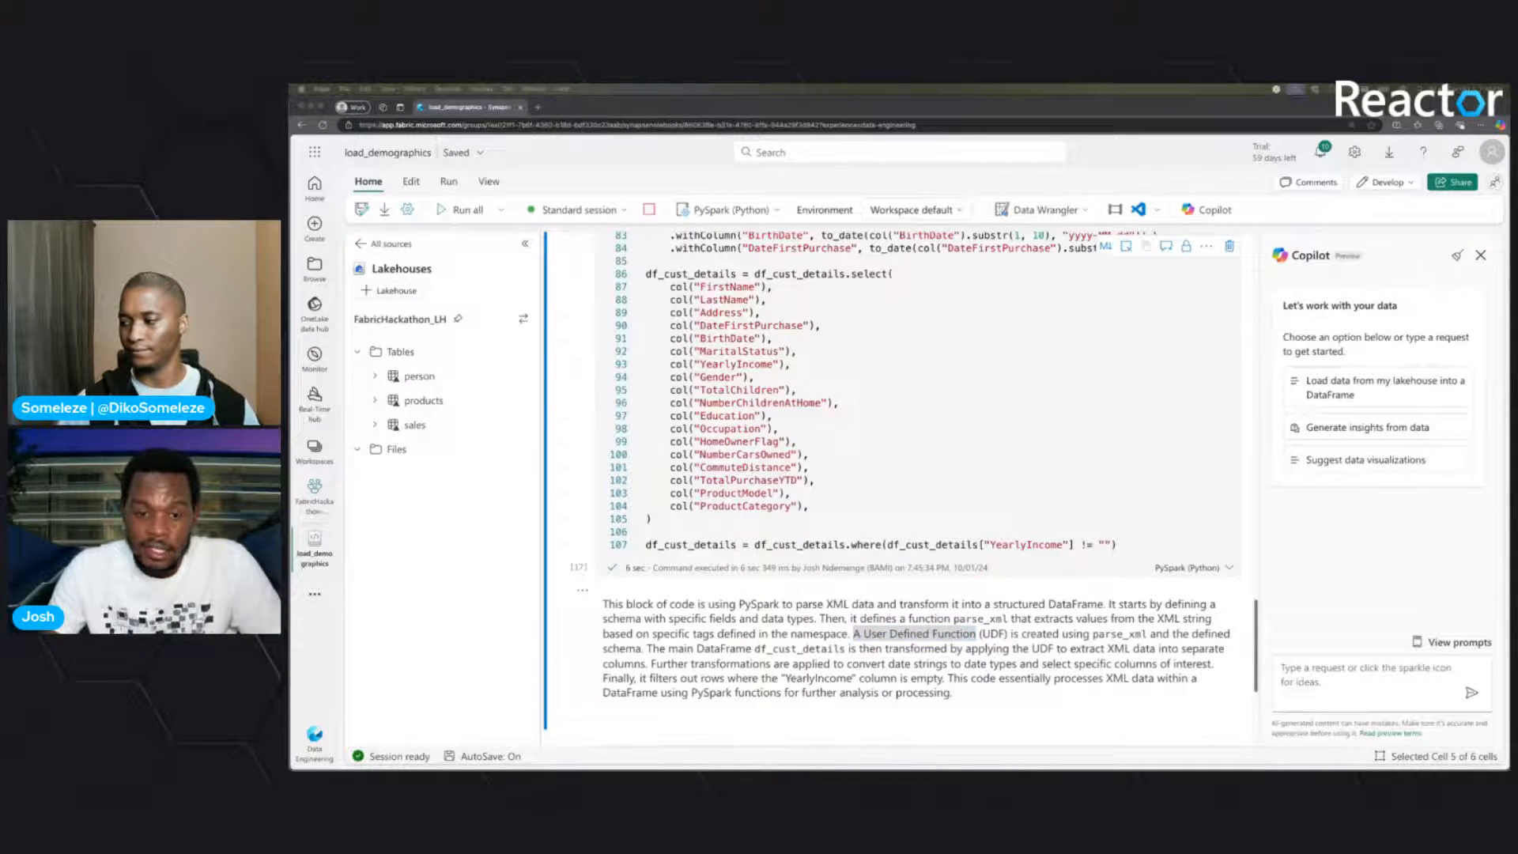
- Ask Copilot "What is a UDF?" in the chat
{"action": "left_click", "coordinate": [1399, 668]}
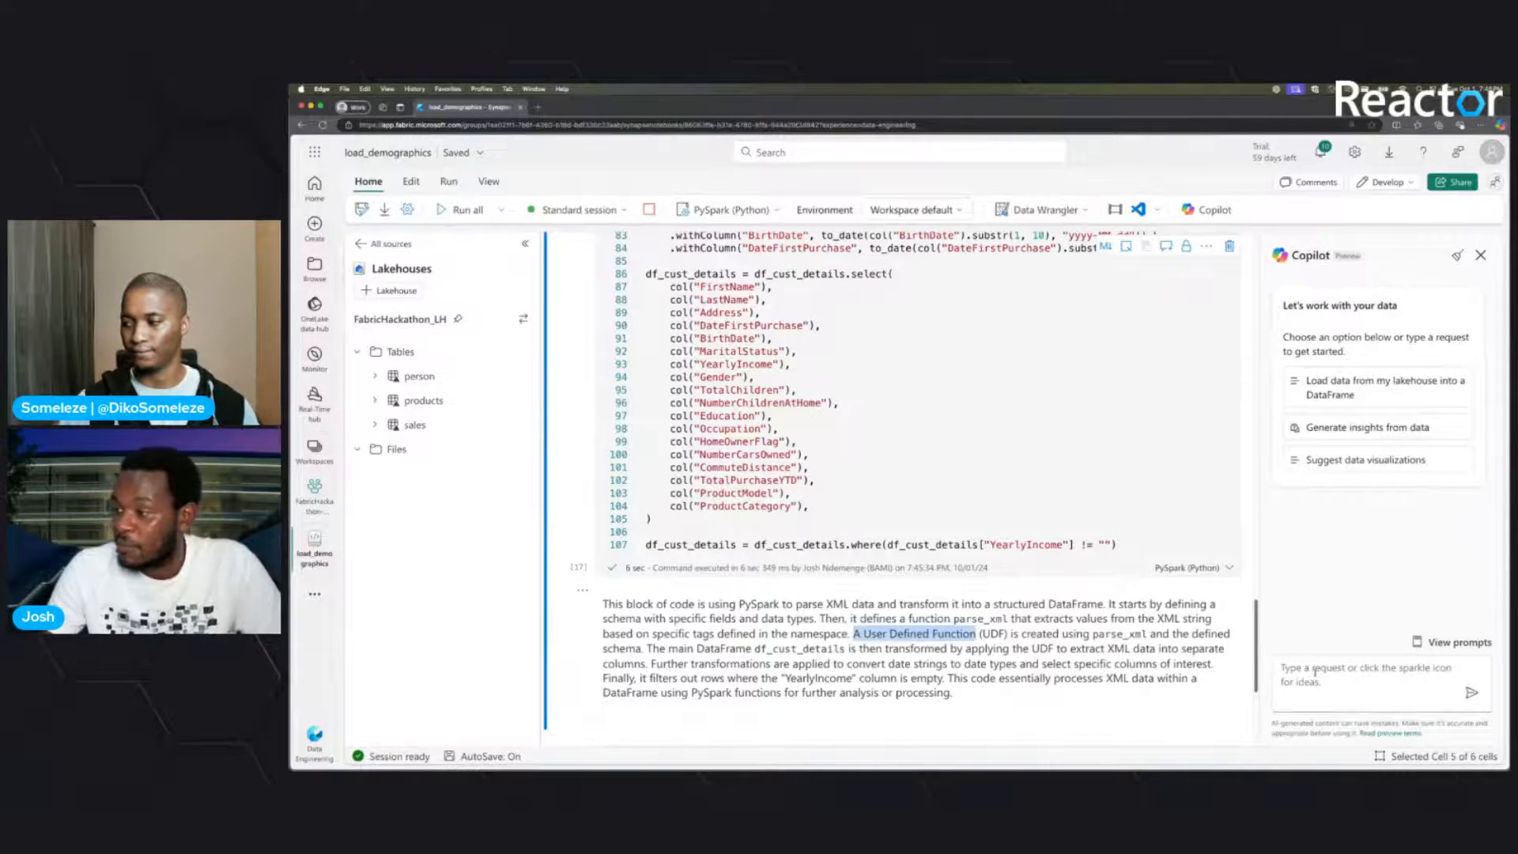
{"action": "type", "text": "What is a UDF?"}
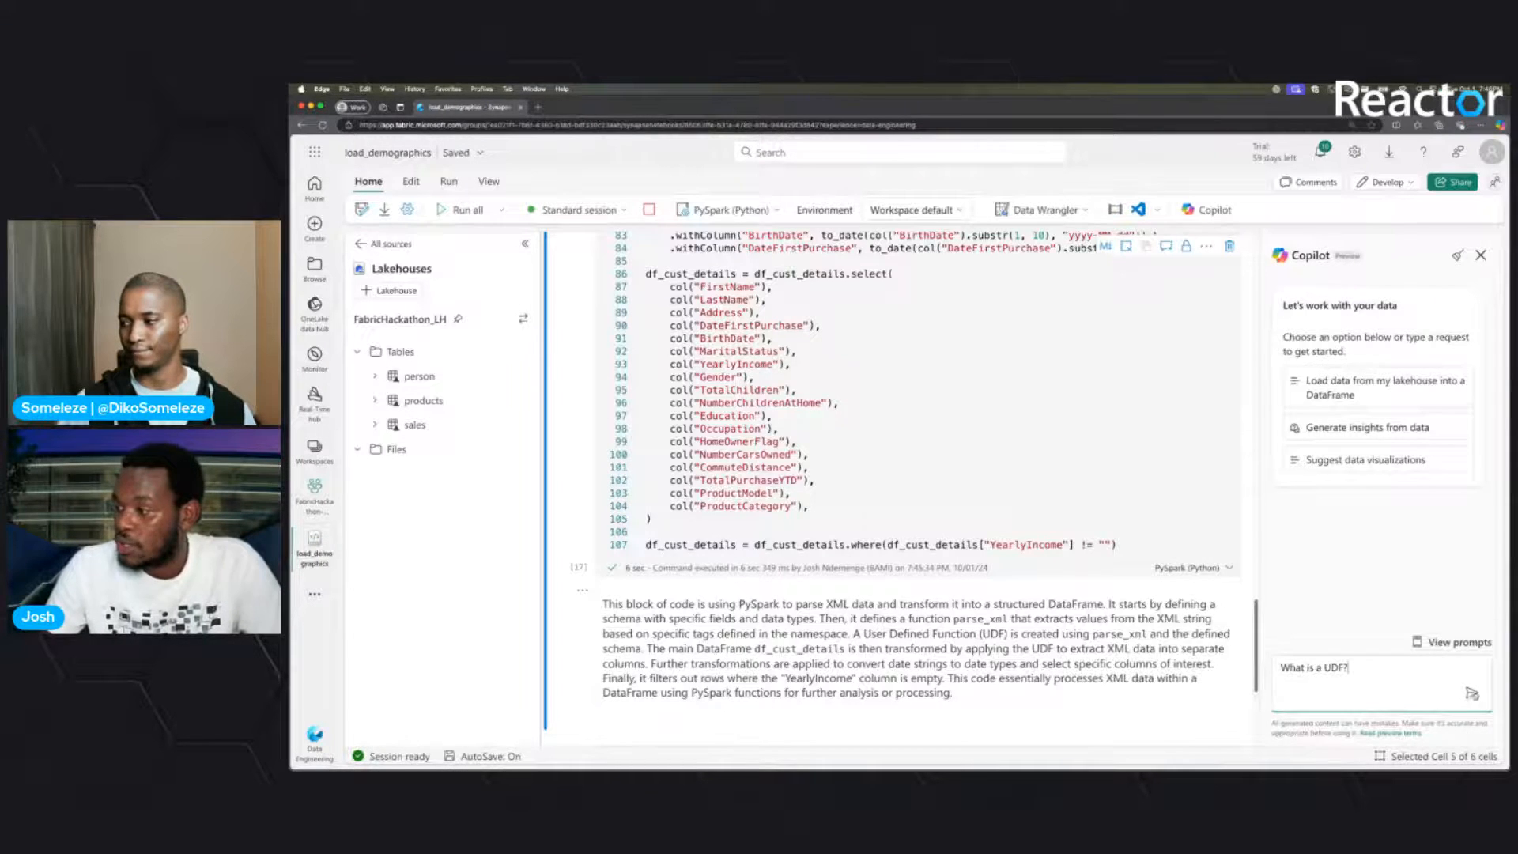
{"action": "key", "text": "Return"}
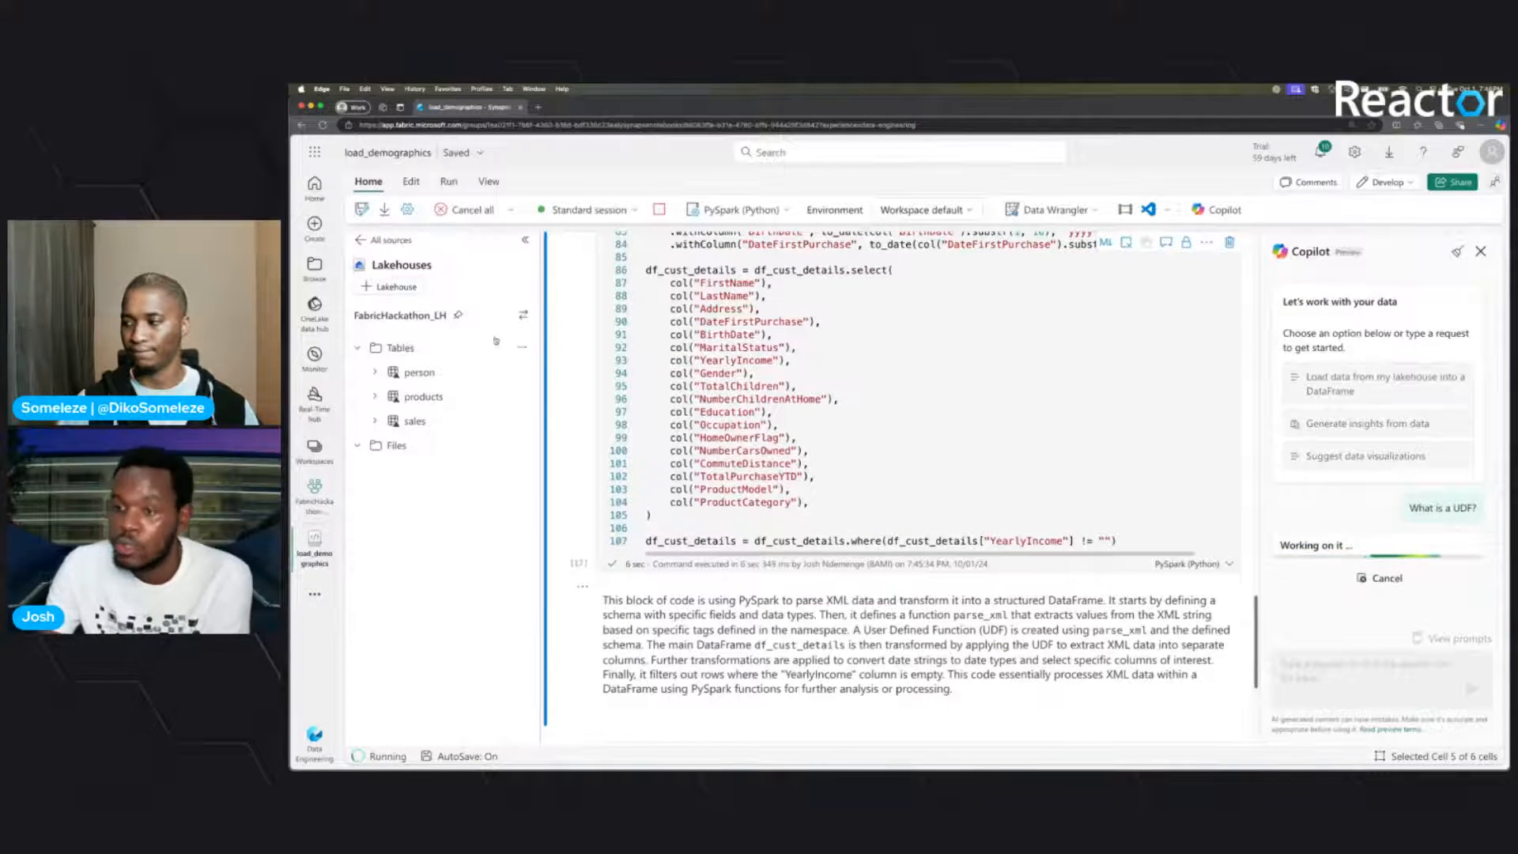
- Read Copilot's definition of a UDF and compare it with the parse_xml sentence in the cell's explanation
{"action": "scroll", "coordinate": [872, 481], "scroll_direction": "up", "scroll_amount": 5}
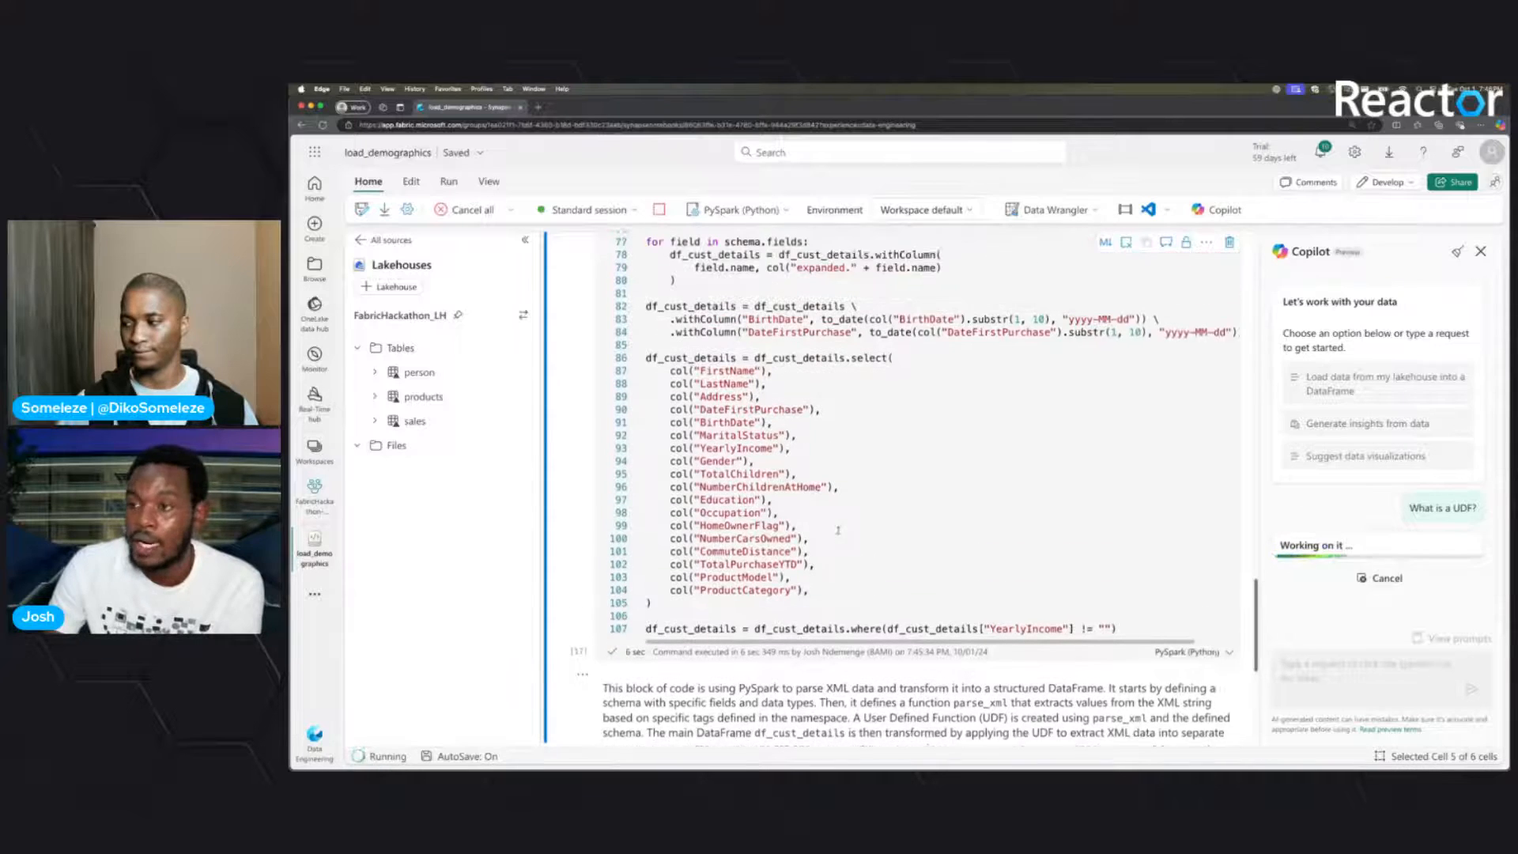
{"action": "scroll", "coordinate": [891, 449], "scroll_direction": "down", "scroll_amount": 4}
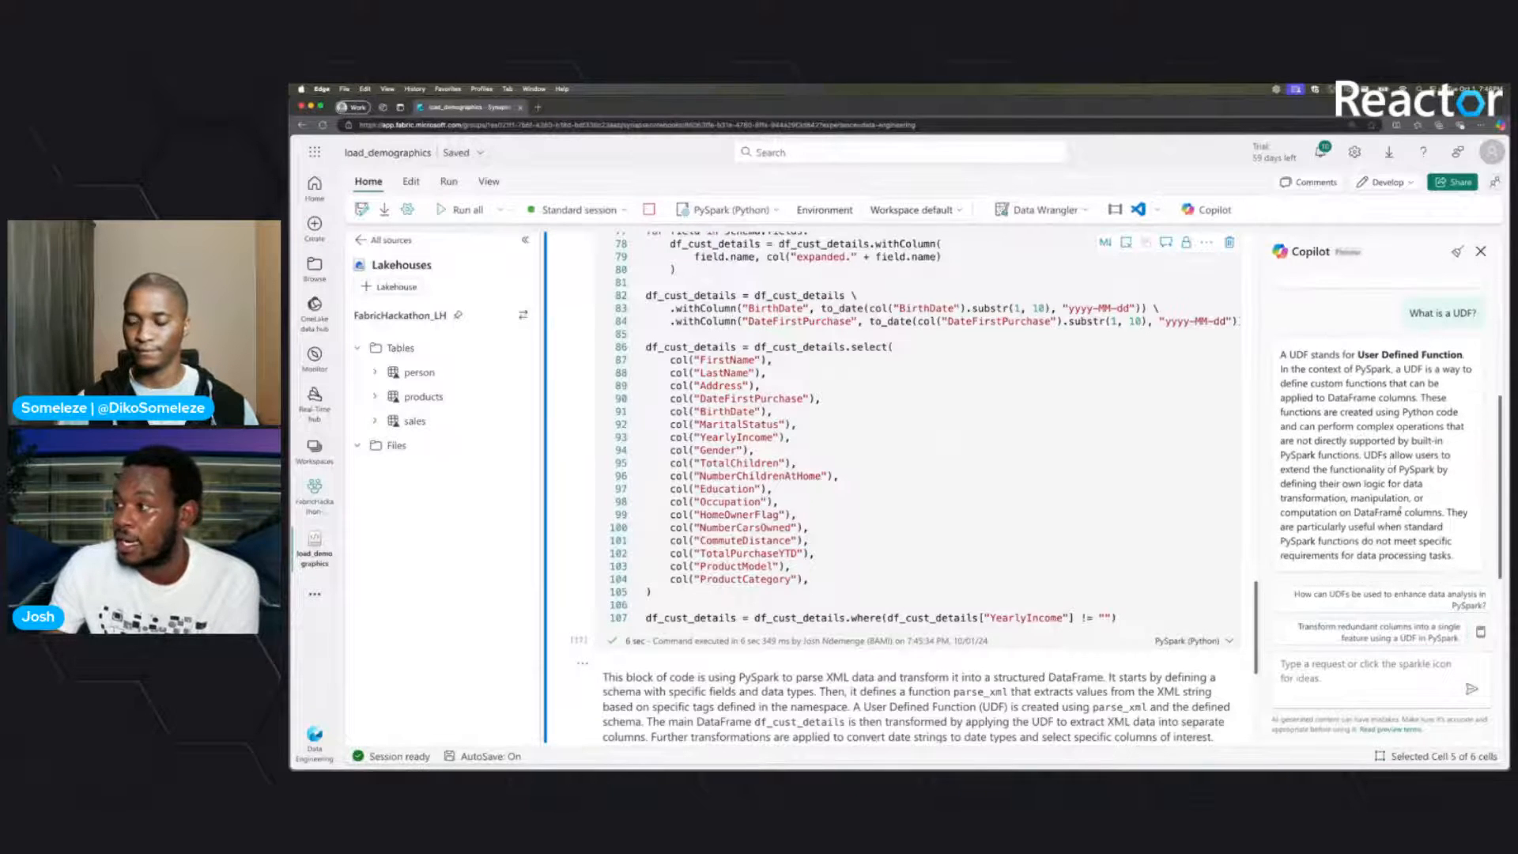
{"action": "scroll", "coordinate": [968, 592], "scroll_direction": "down", "scroll_amount": 1}
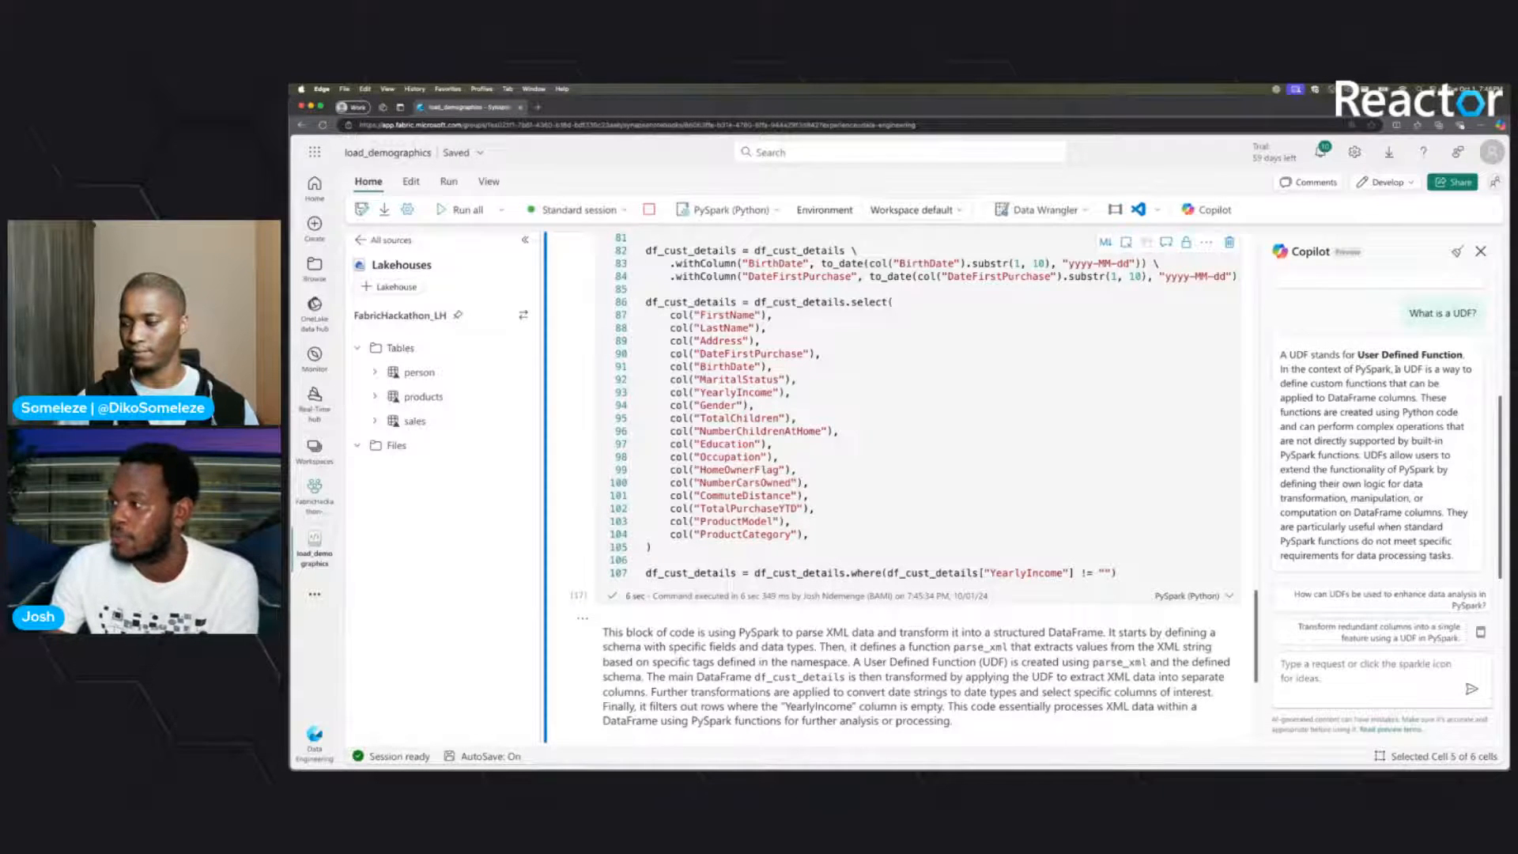
{"action": "left_click_drag", "start_coordinate": [1280, 382], "coordinate": [1395, 397]}
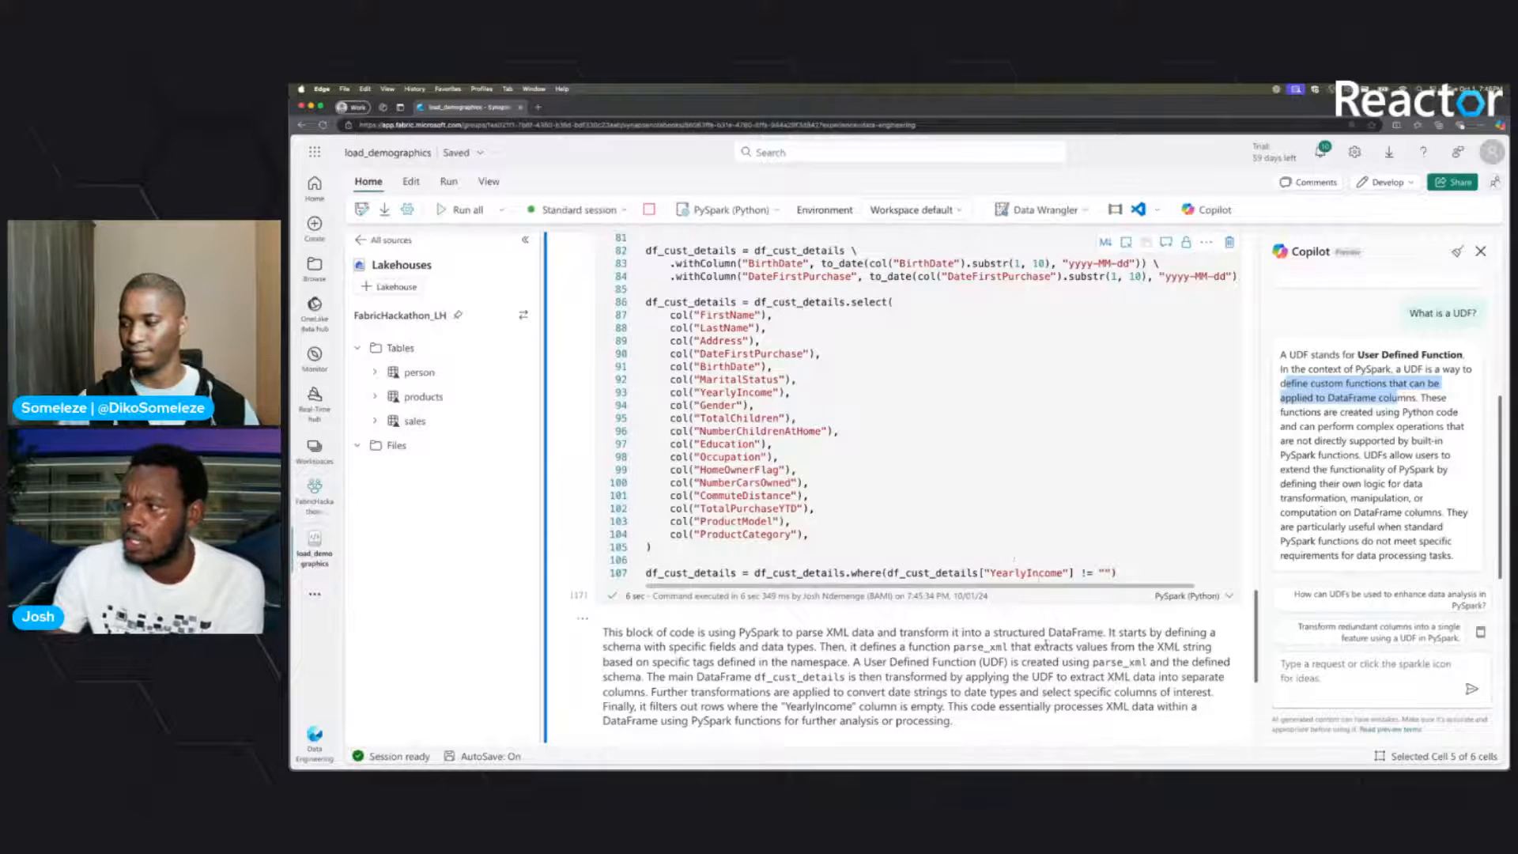
{"action": "scroll", "coordinate": [1045, 644], "scroll_direction": "up", "scroll_amount": 3}
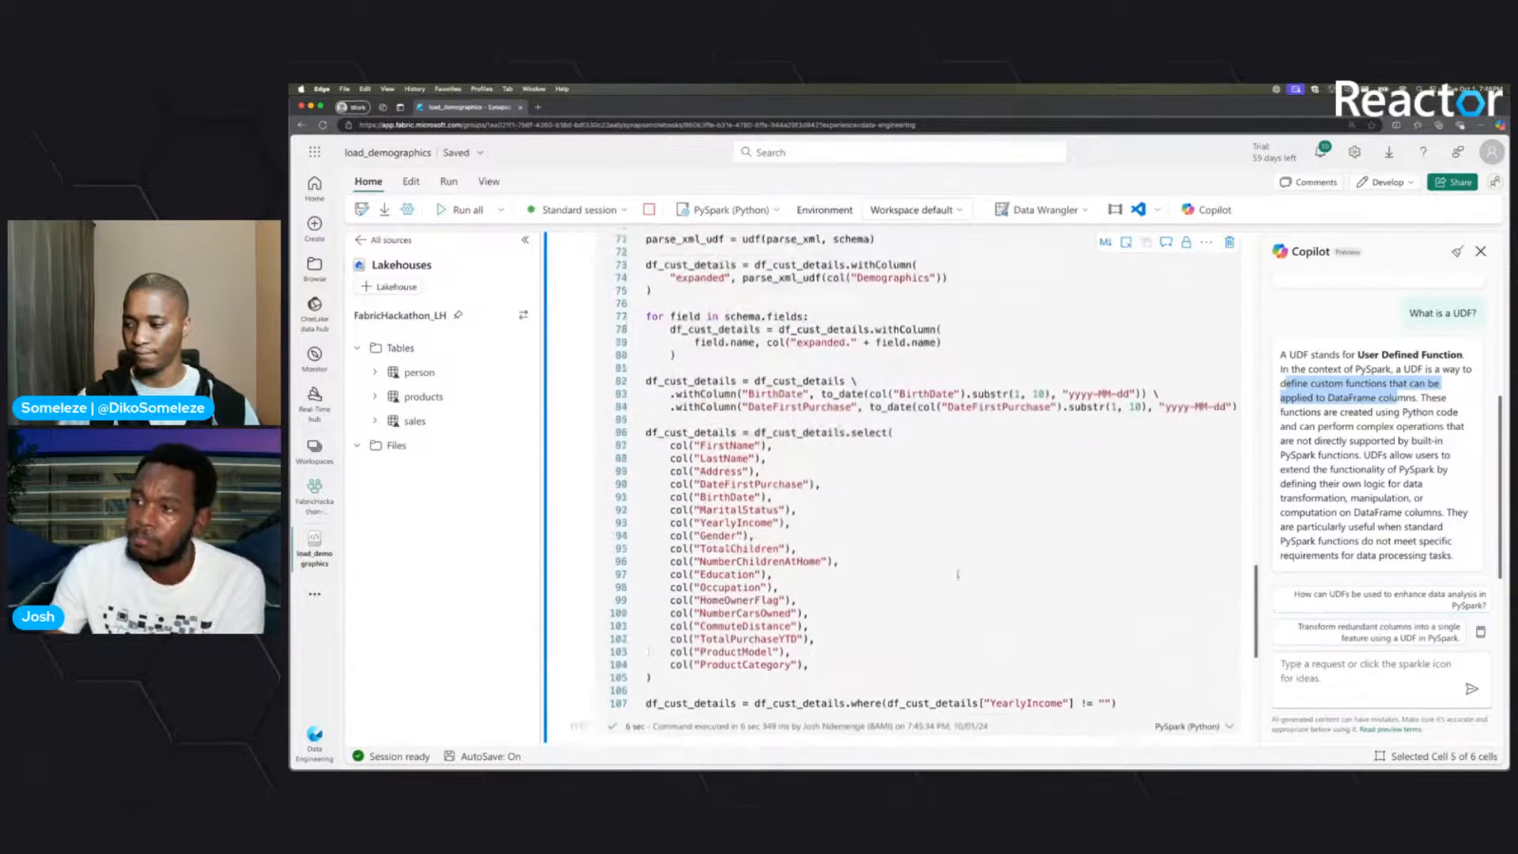
{"action": "scroll", "coordinate": [957, 573], "scroll_direction": "down", "scroll_amount": 3}
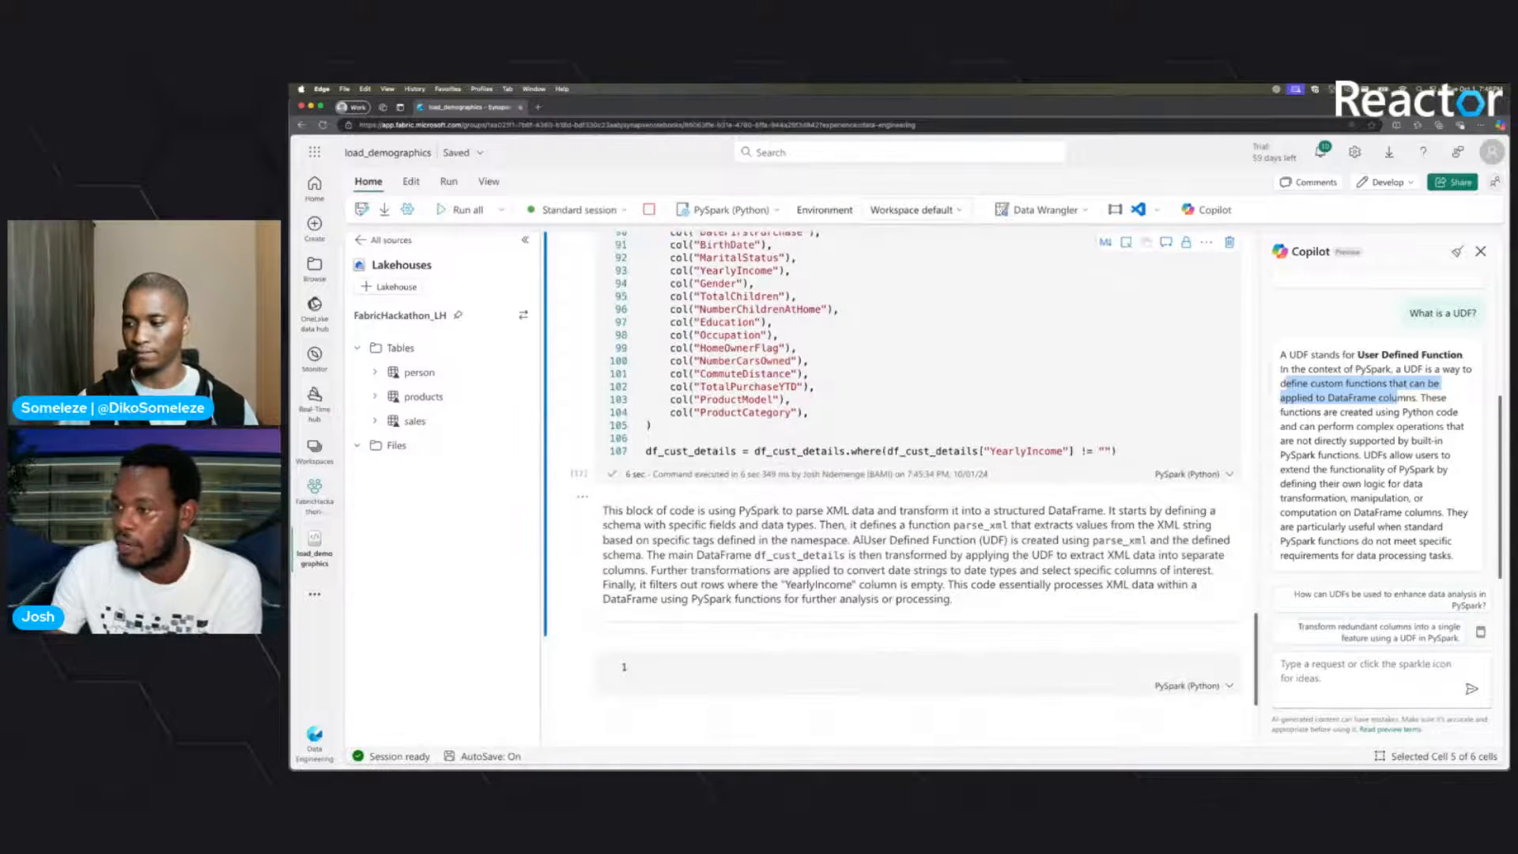
{"action": "left_click_drag", "start_coordinate": [859, 540], "coordinate": [1130, 555]}
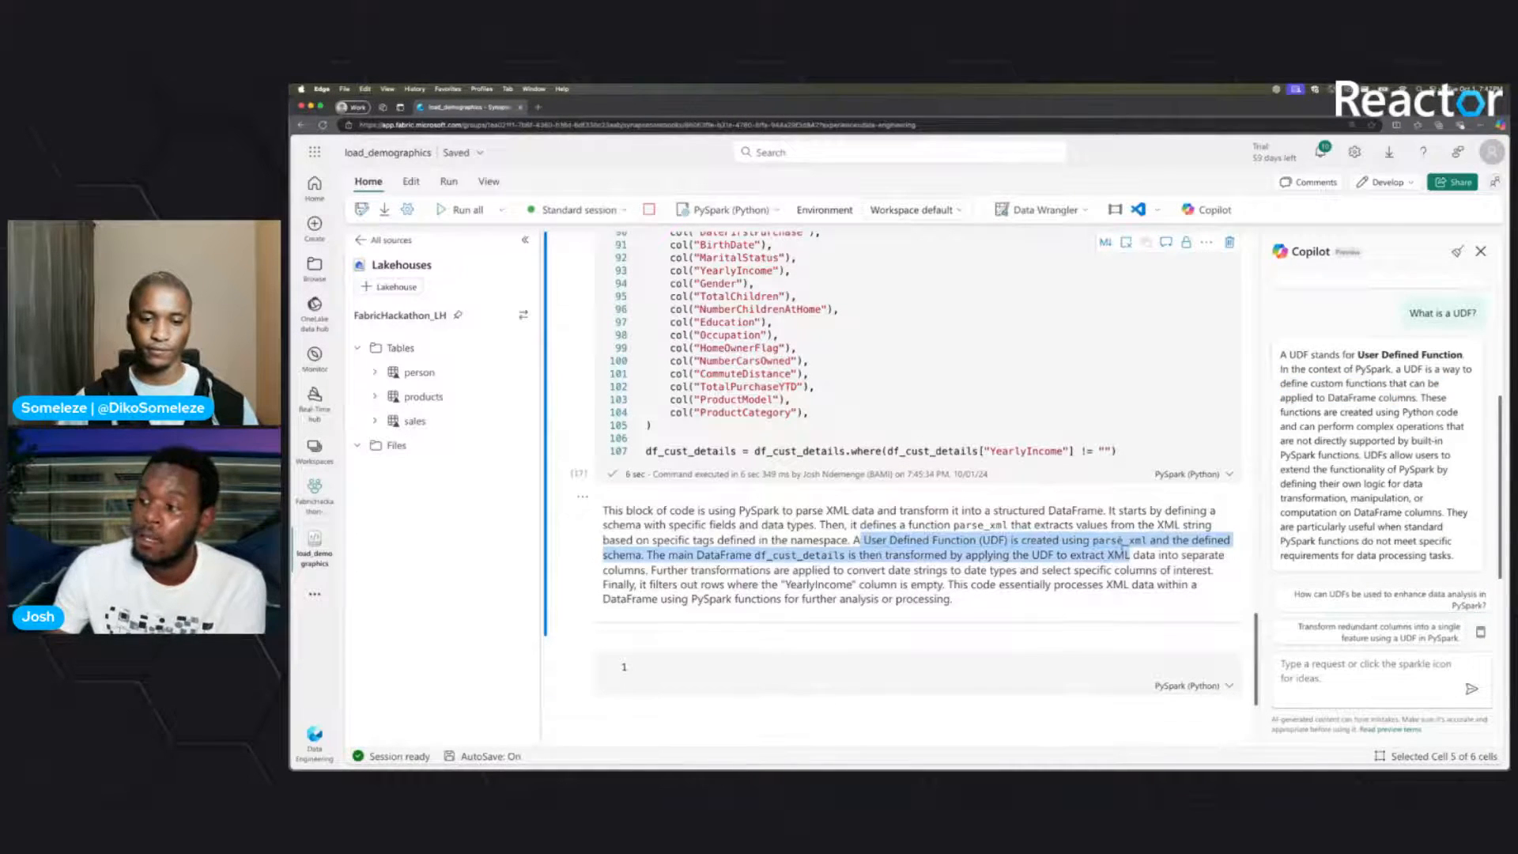
{"action": "double_click", "coordinate": [1119, 540]}
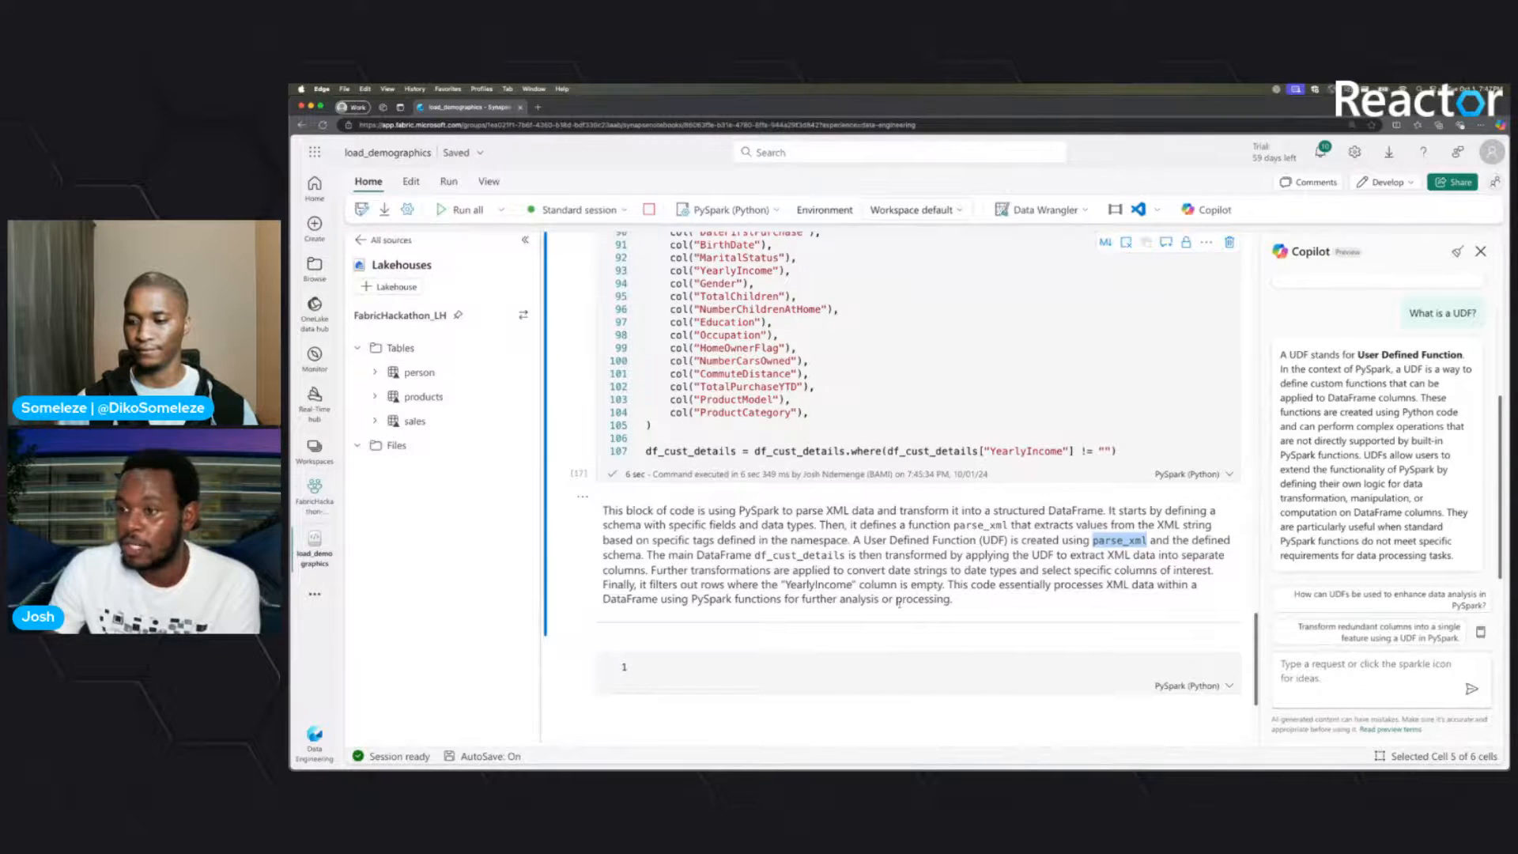
- Remove the %%chat line and the "Explain this block of code step by step" prompt from the XML parsing and schema cell
{"action": "scroll", "coordinate": [899, 603], "scroll_direction": "up", "scroll_amount": 9}
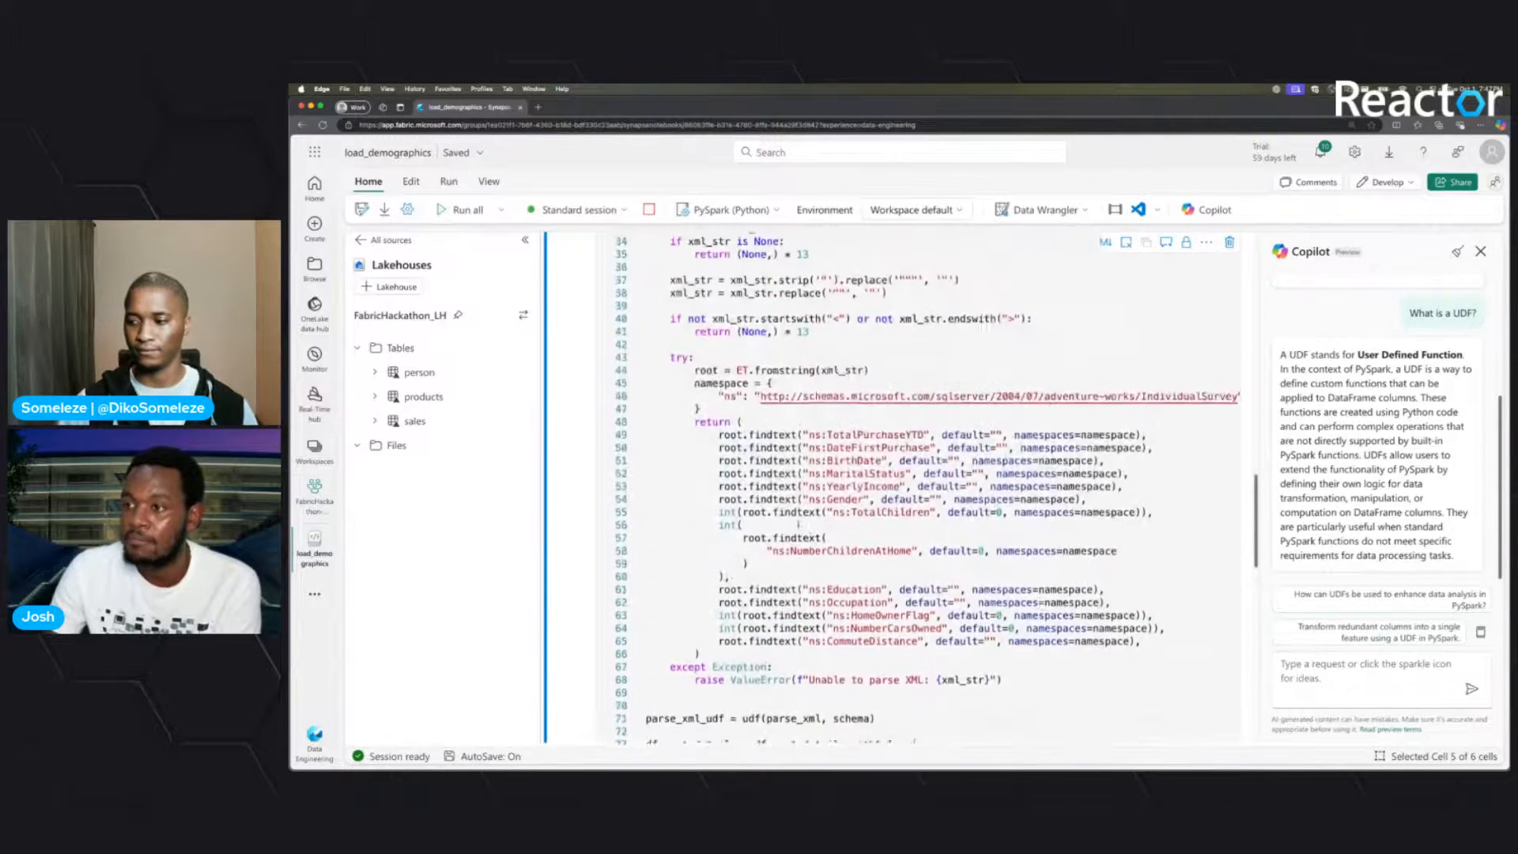
{"action": "scroll", "coordinate": [798, 524], "scroll_direction": "up", "scroll_amount": 10}
{"action": "double_click", "coordinate": [867, 490]}
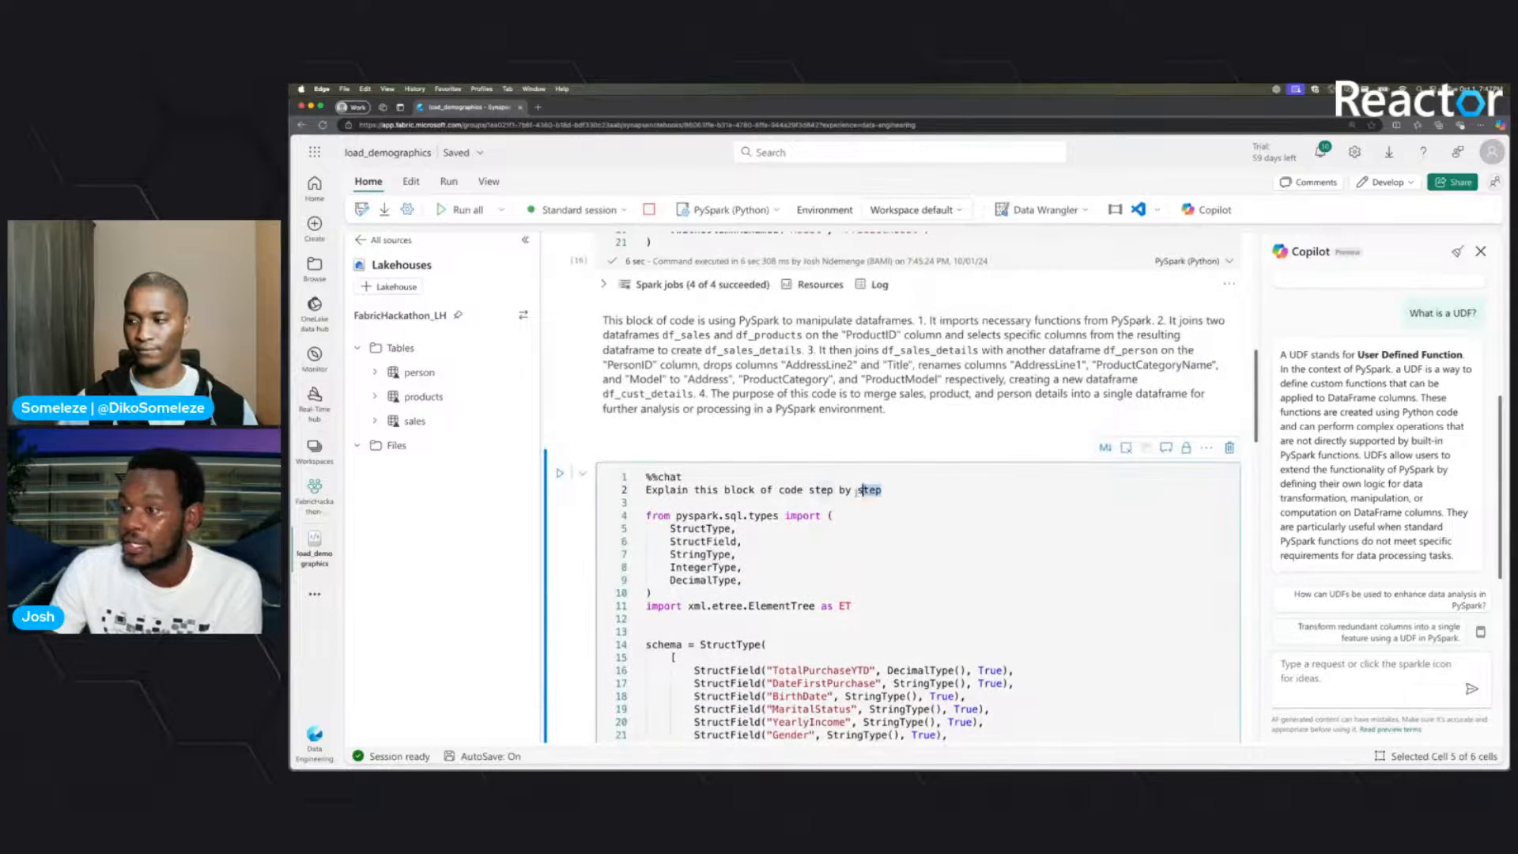
{"action": "left_click_drag", "start_coordinate": [863, 490], "coordinate": [647, 477]}
{"action": "key", "text": "Delete"}
{"action": "key", "text": "Delete"}
{"action": "key", "text": "Delete"}
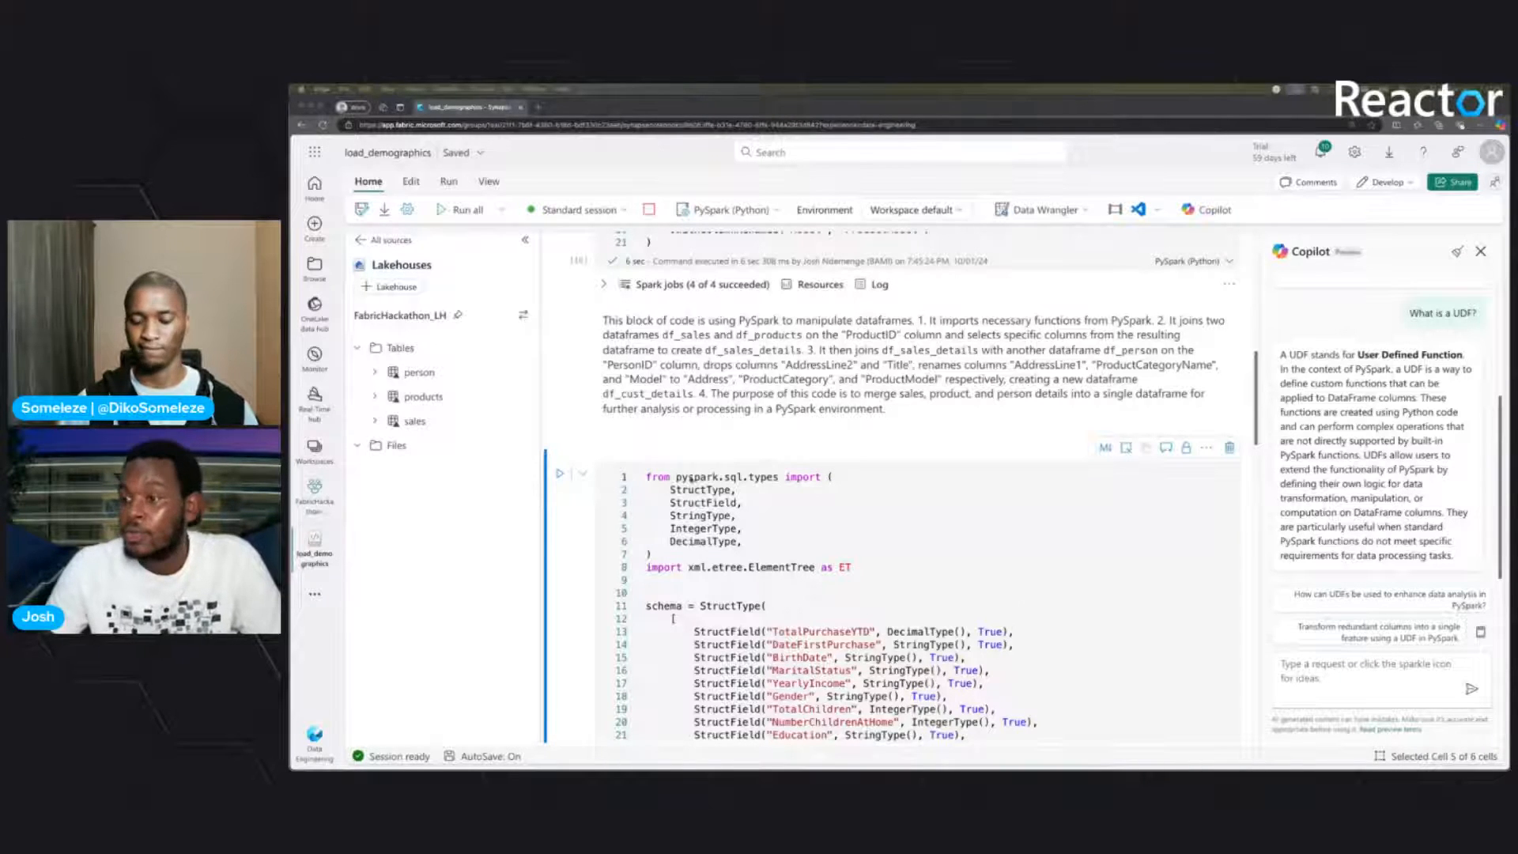
- Replace the %%chat line and its prompt in the df_sales_details join cell with %%add_comments, and run the cell
{"action": "scroll", "coordinate": [802, 585], "scroll_direction": "up", "scroll_amount": 10}
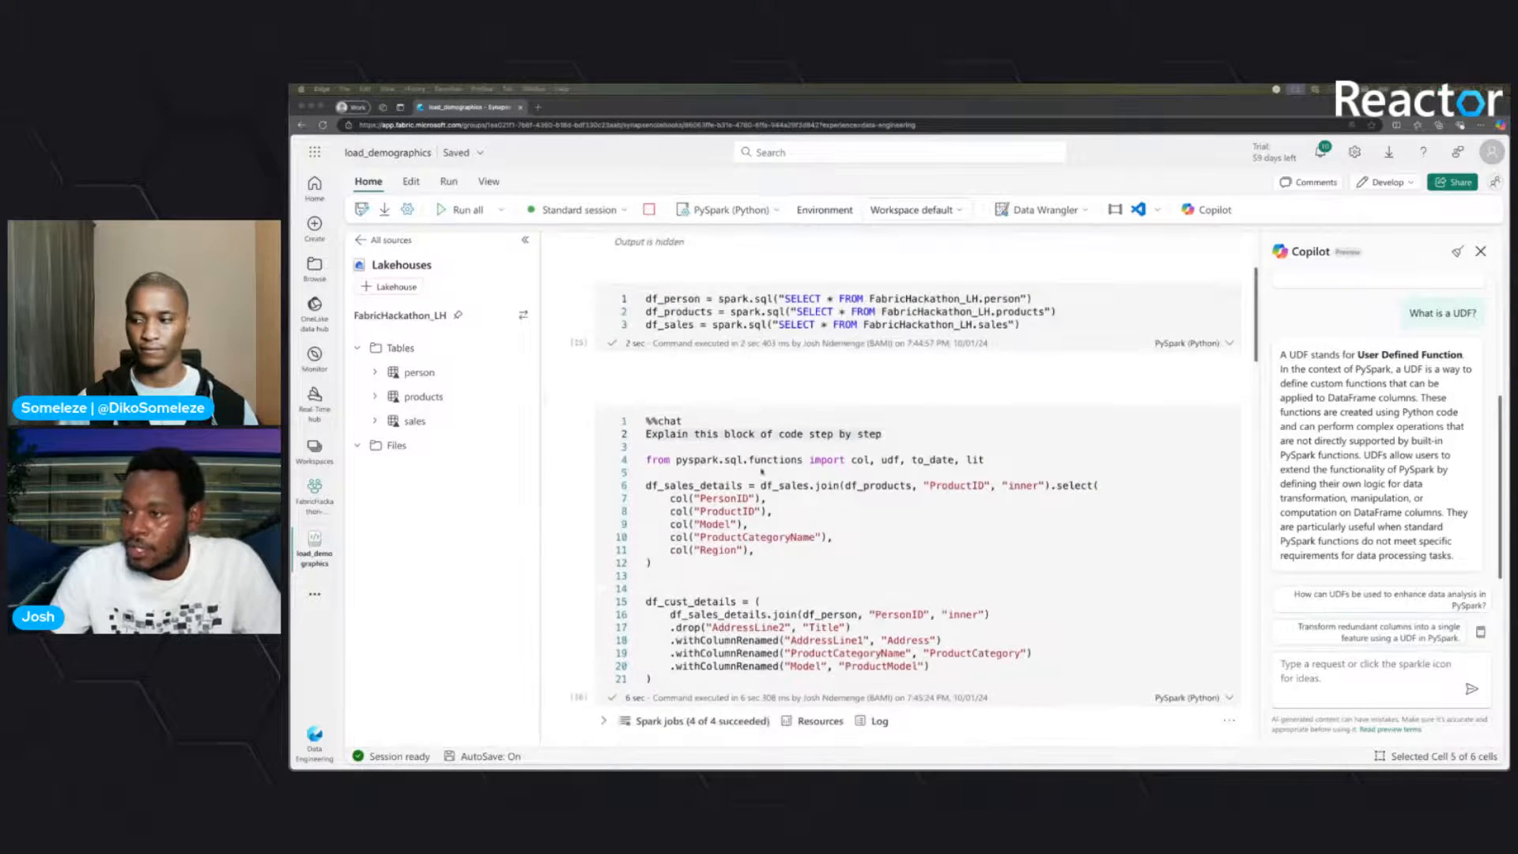
{"action": "left_click_drag", "start_coordinate": [891, 437], "coordinate": [646, 421]}
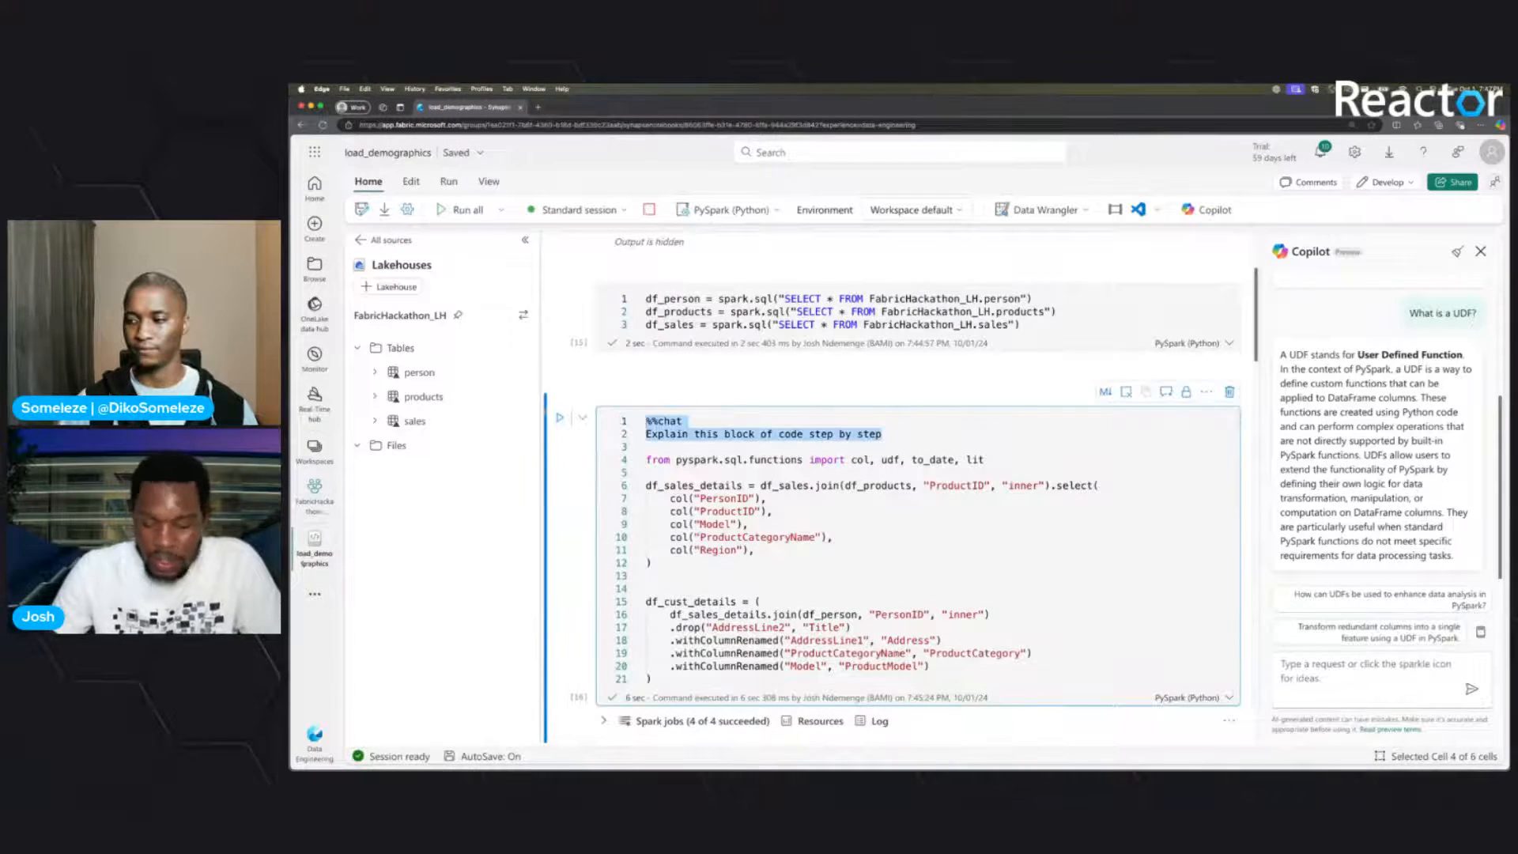
{"action": "type", "text": "%%add_comments"}
{"action": "key", "text": "ctrl+Return"}
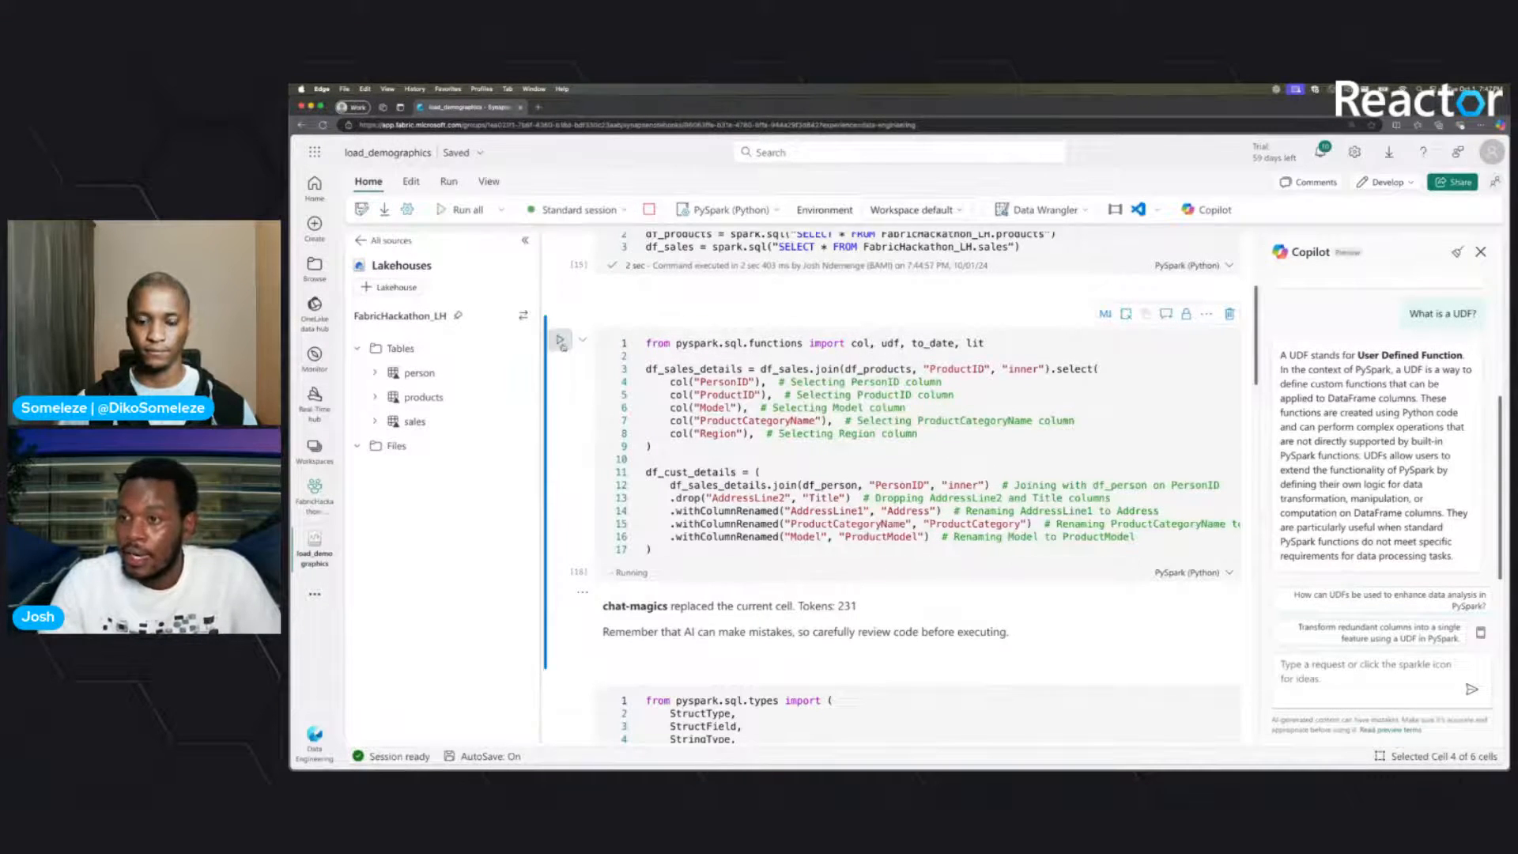
- Run the XML parsing and schema cell without the chat prompt and look through its code
{"action": "scroll", "coordinate": [732, 595], "scroll_direction": "down", "scroll_amount": 1}
{"action": "left_click", "coordinate": [561, 594]}
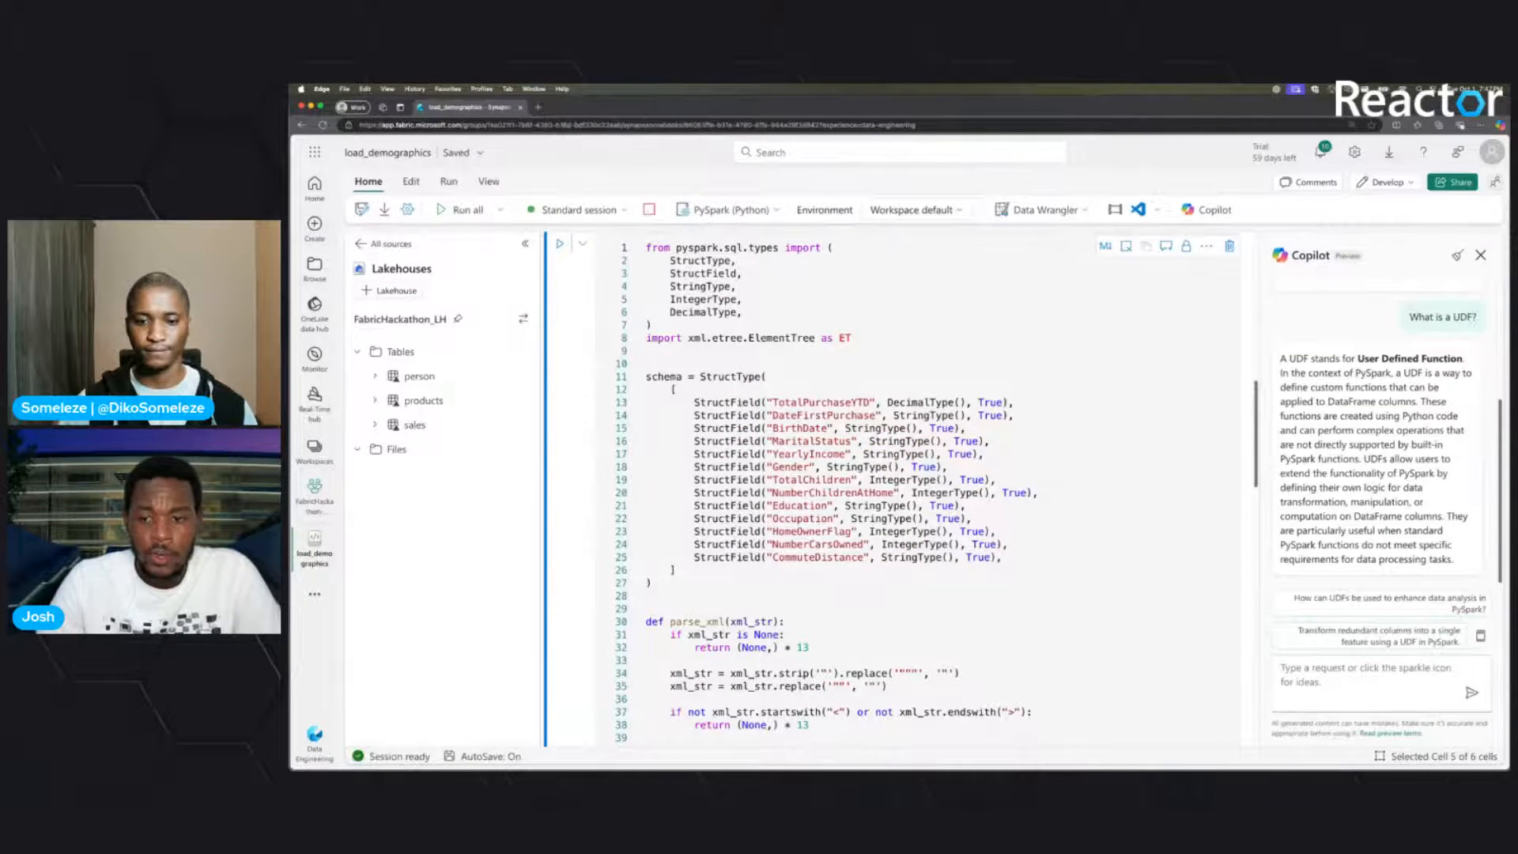
{"action": "scroll", "coordinate": [1008, 509], "scroll_direction": "down", "scroll_amount": 15}
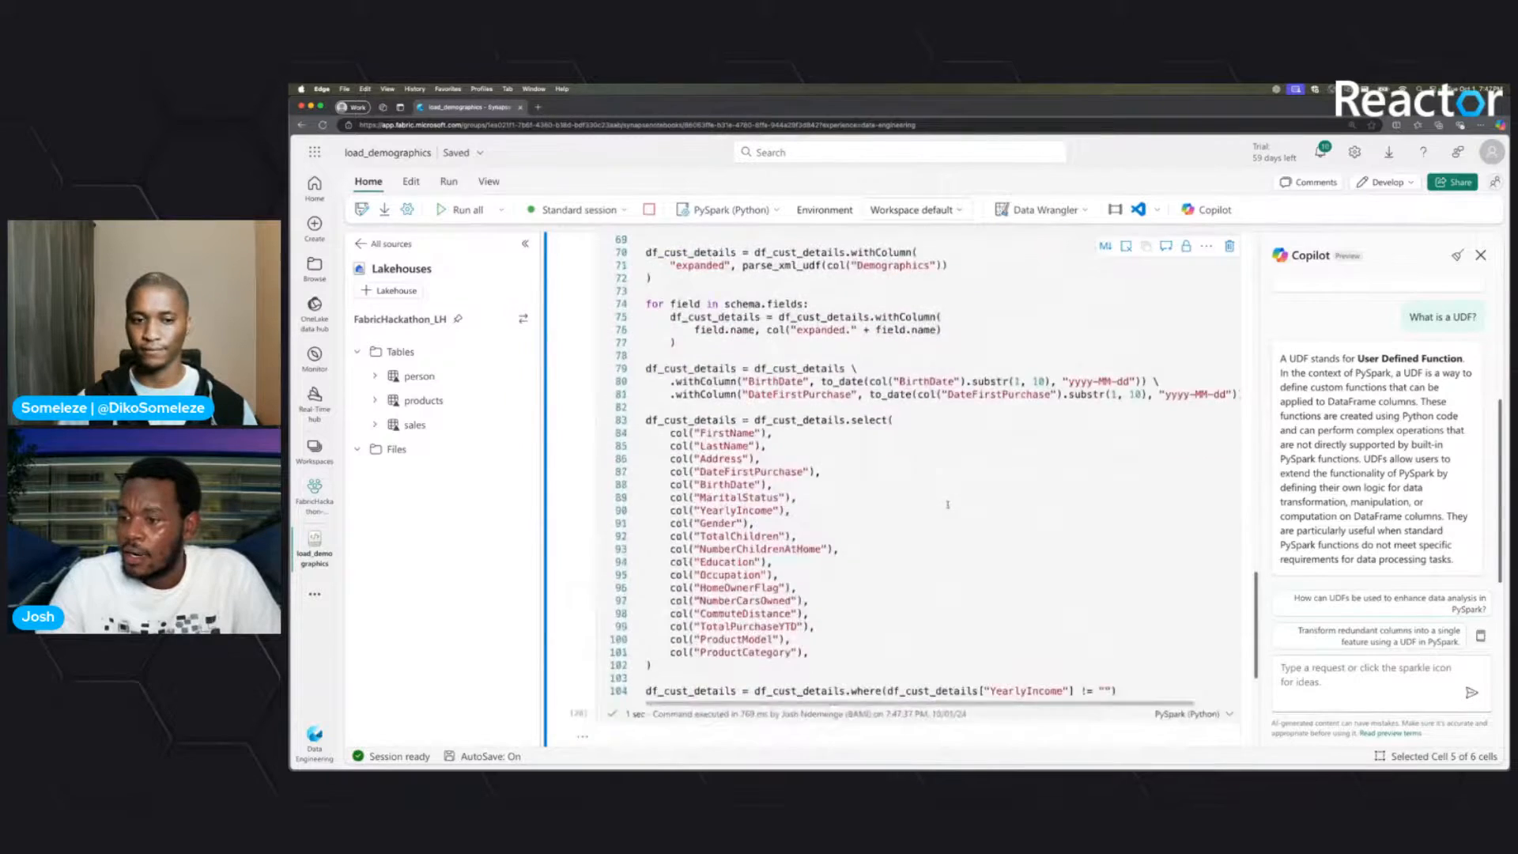
{"action": "scroll", "coordinate": [959, 504], "scroll_direction": "up", "scroll_amount": 18}
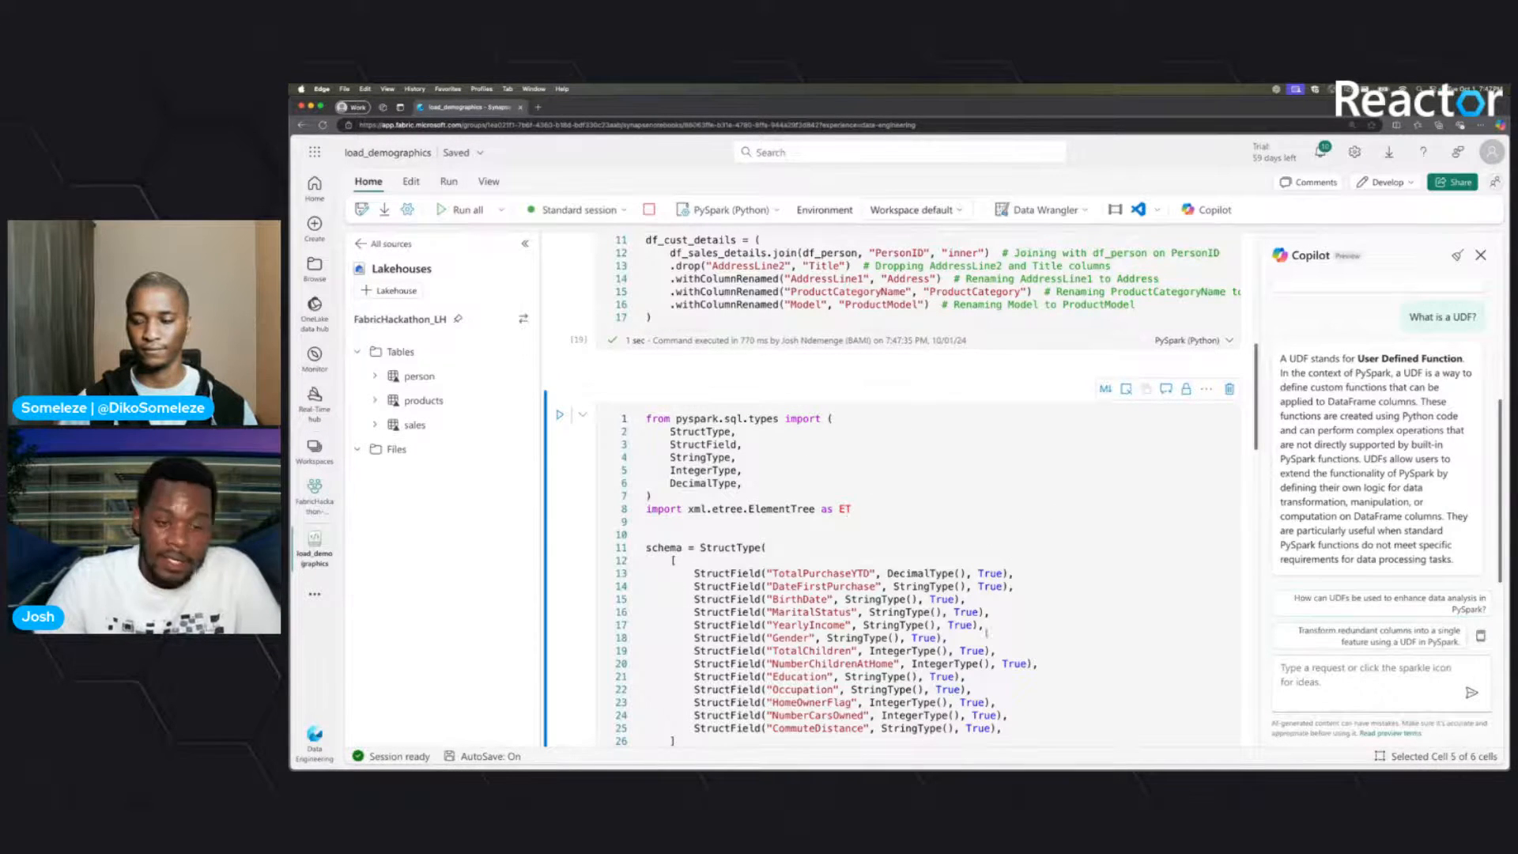
{"action": "scroll", "coordinate": [765, 595], "scroll_direction": "down", "scroll_amount": 20}
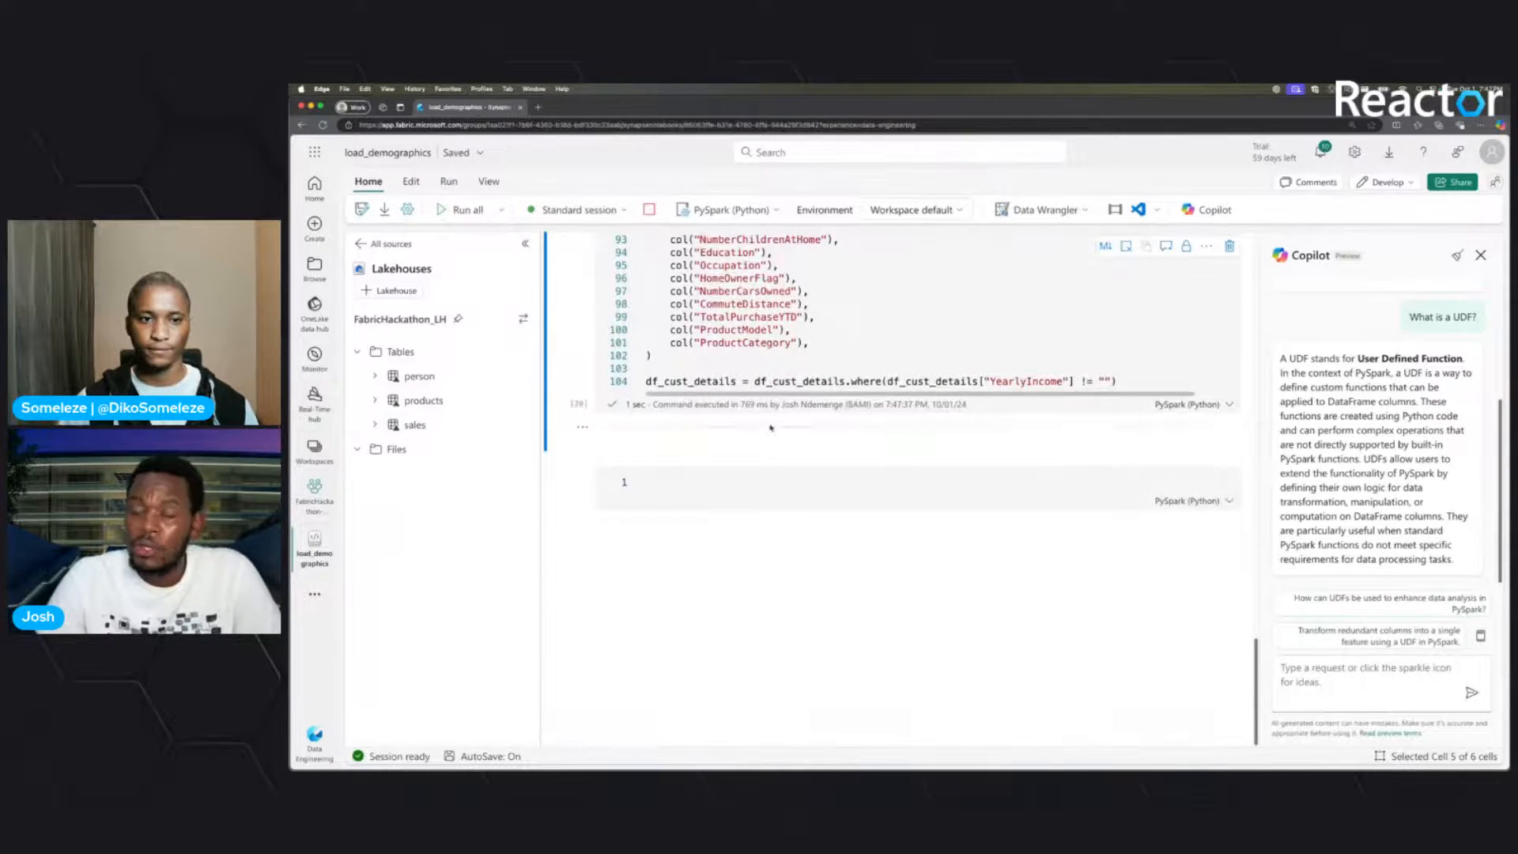
- Enter %describe with df_cust_details on the second line in the empty cell at the end of the notebook
{"action": "double_click", "coordinate": [698, 383]}
{"action": "left_click", "coordinate": [702, 379]}
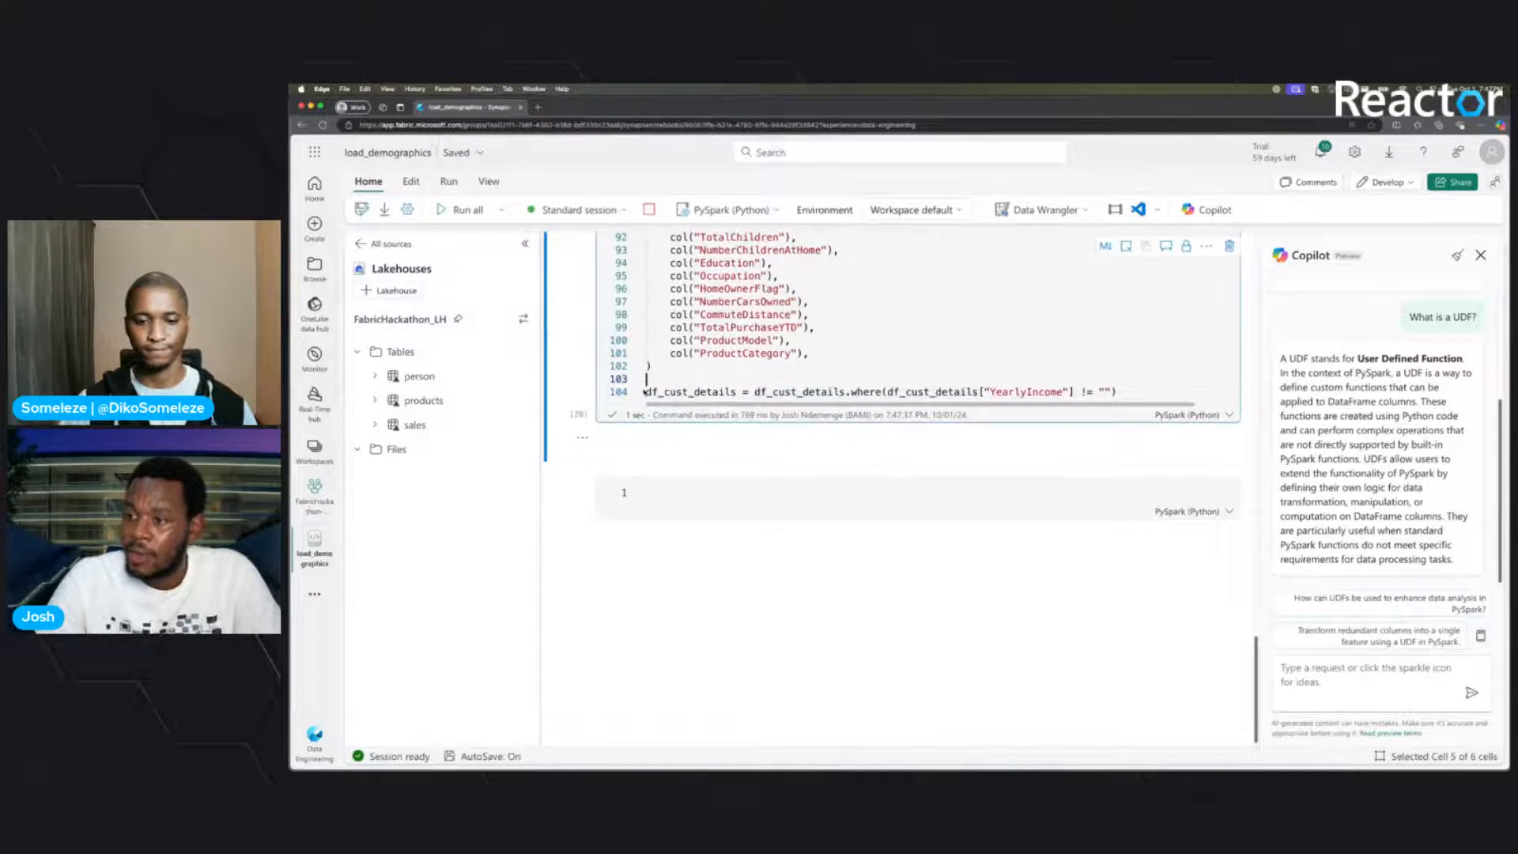
{"action": "left_click_drag", "start_coordinate": [646, 392], "coordinate": [718, 393]}
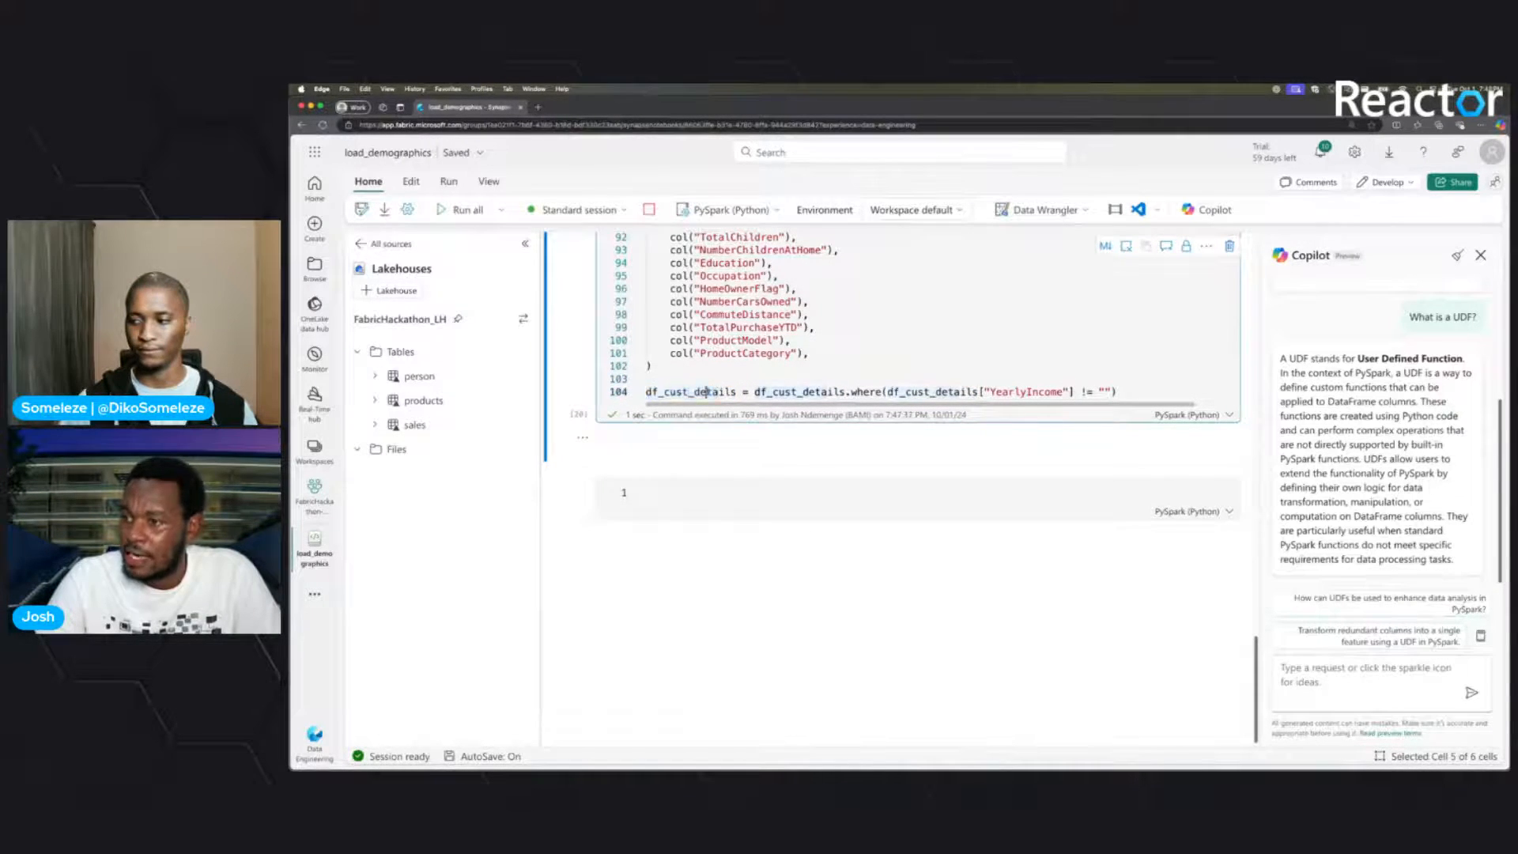
{"action": "double_click", "coordinate": [718, 392]}
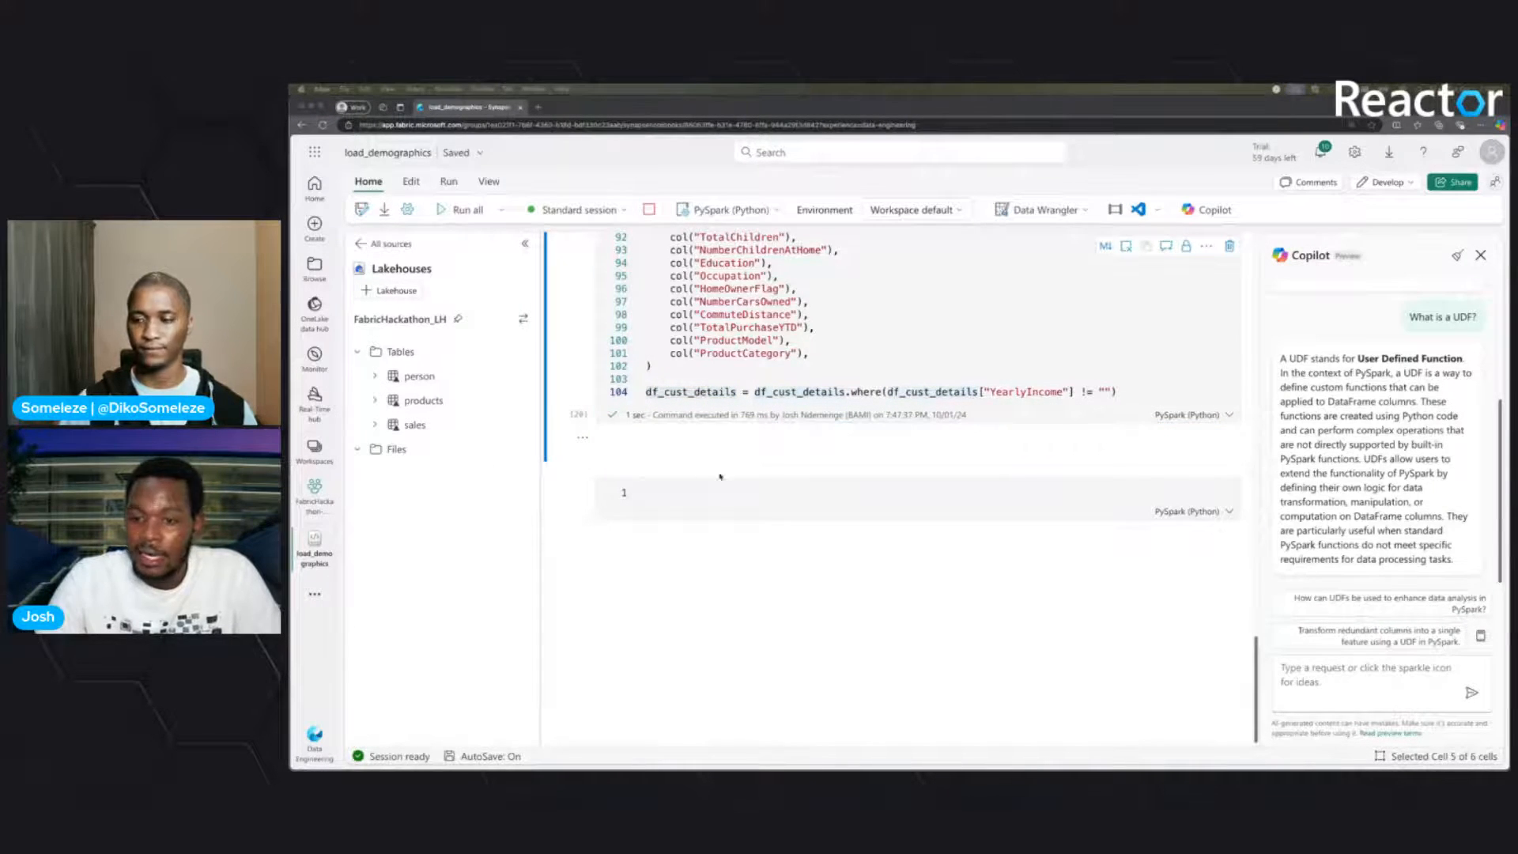
{"action": "left_click", "coordinate": [679, 484]}
{"action": "type", "text": "%describe df_cust_details"}
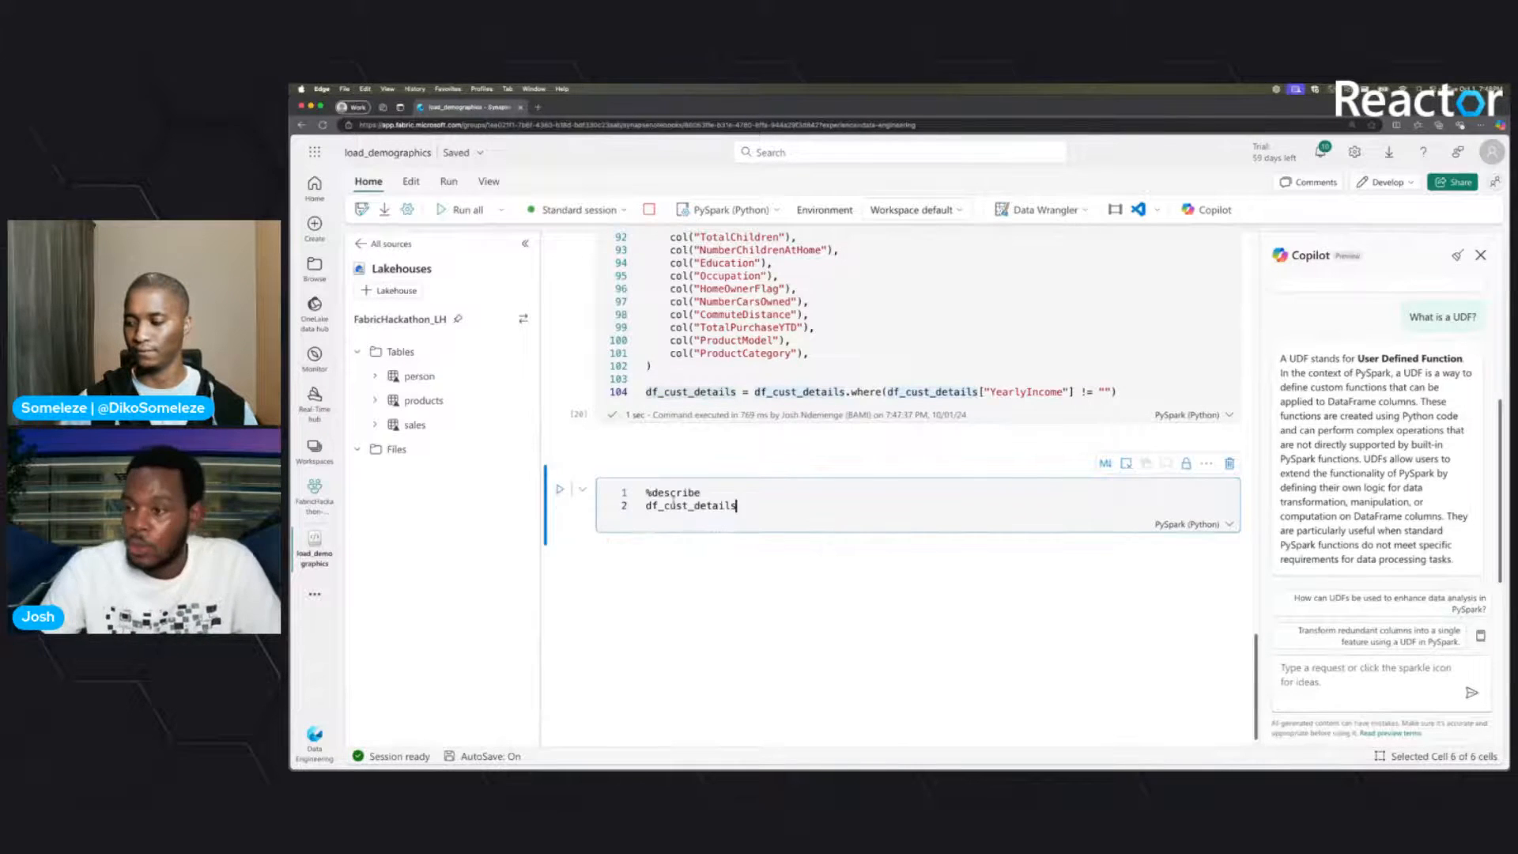
- Run the %describe cell for df_cust_details and view the generated description beneath it
{"action": "double_click", "coordinate": [670, 491]}
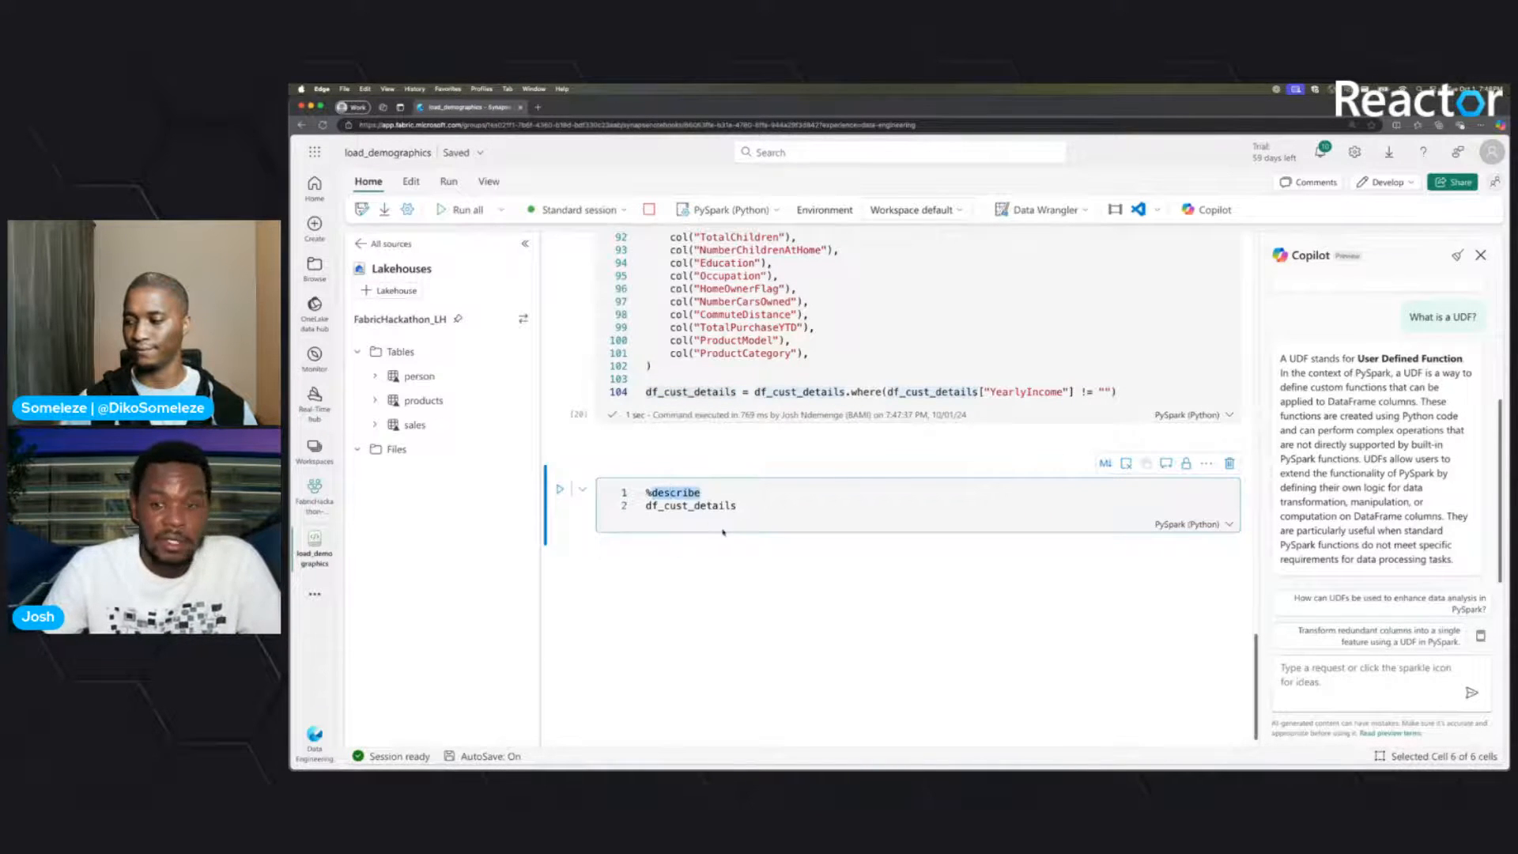
{"action": "left_click", "coordinate": [702, 494]}
{"action": "key", "text": "super+shift+Left"}
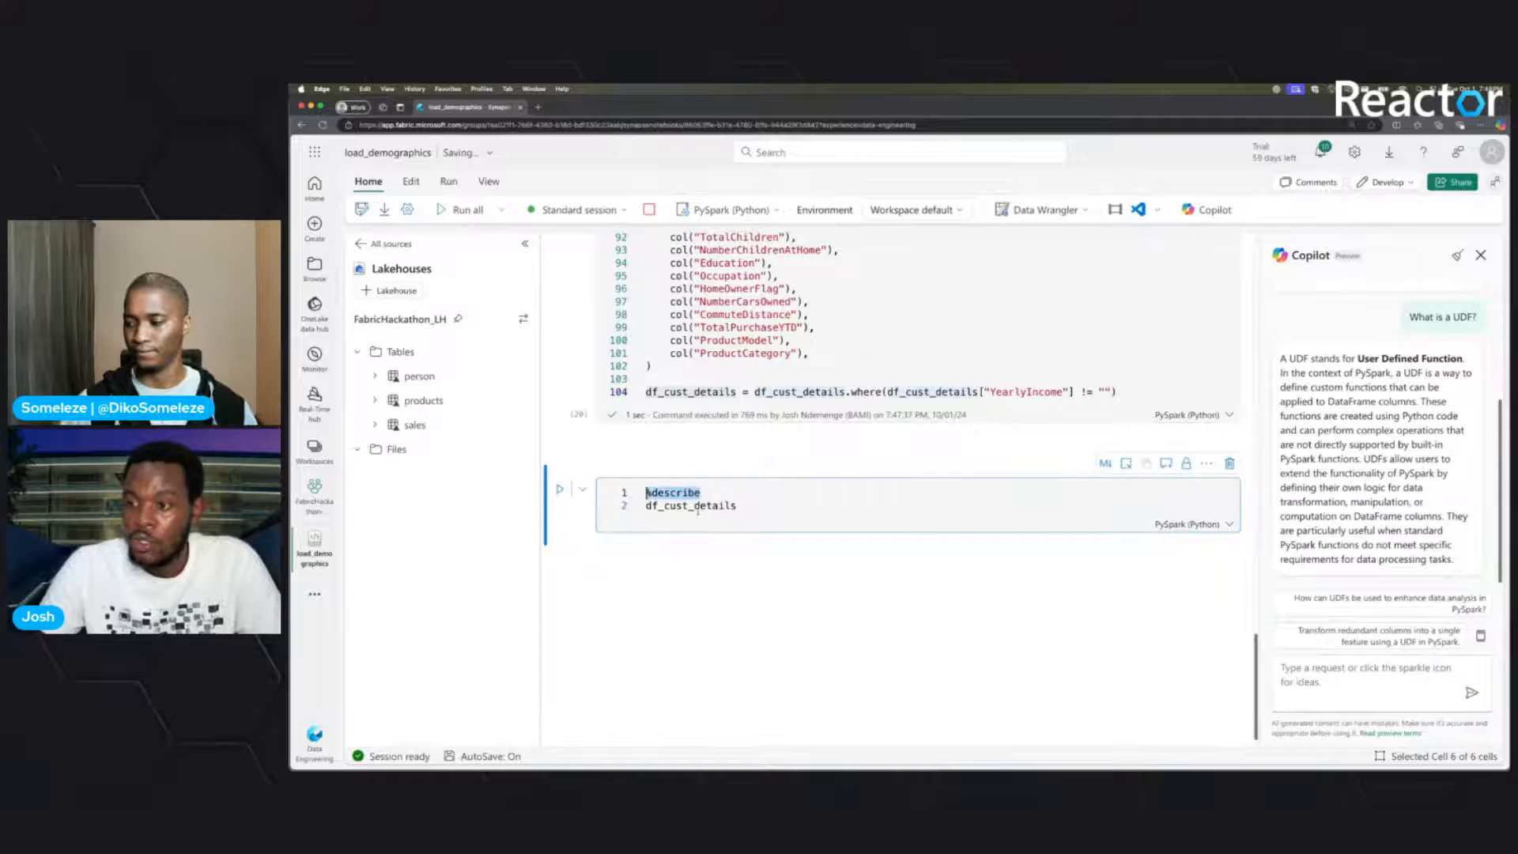
{"action": "double_click", "coordinate": [764, 506]}
{"action": "key", "text": "ctrl+Return"}
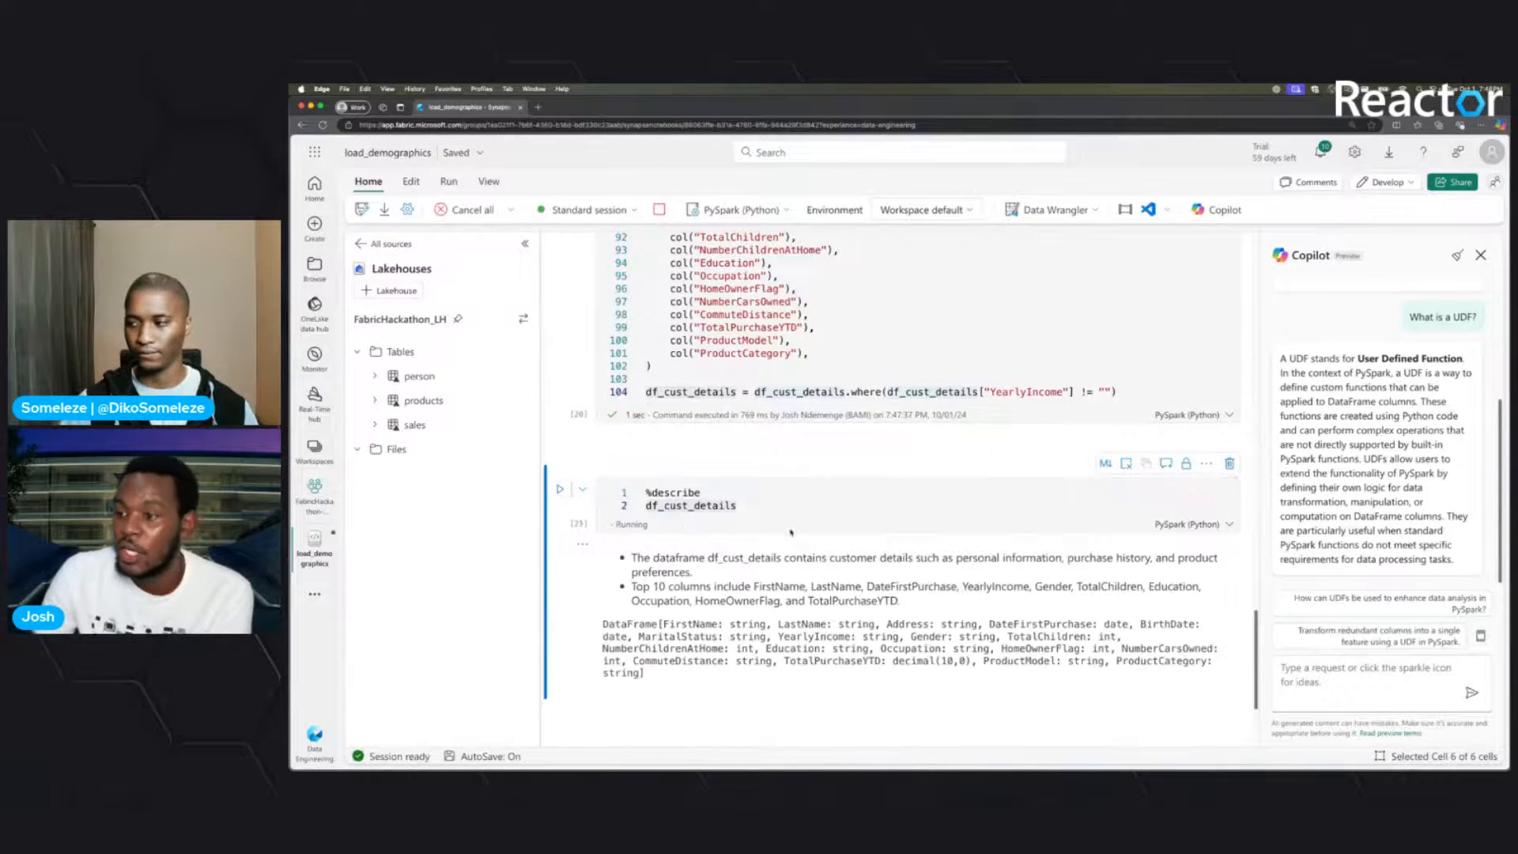
{"action": "scroll", "coordinate": [790, 532], "scroll_direction": "down", "scroll_amount": 1}
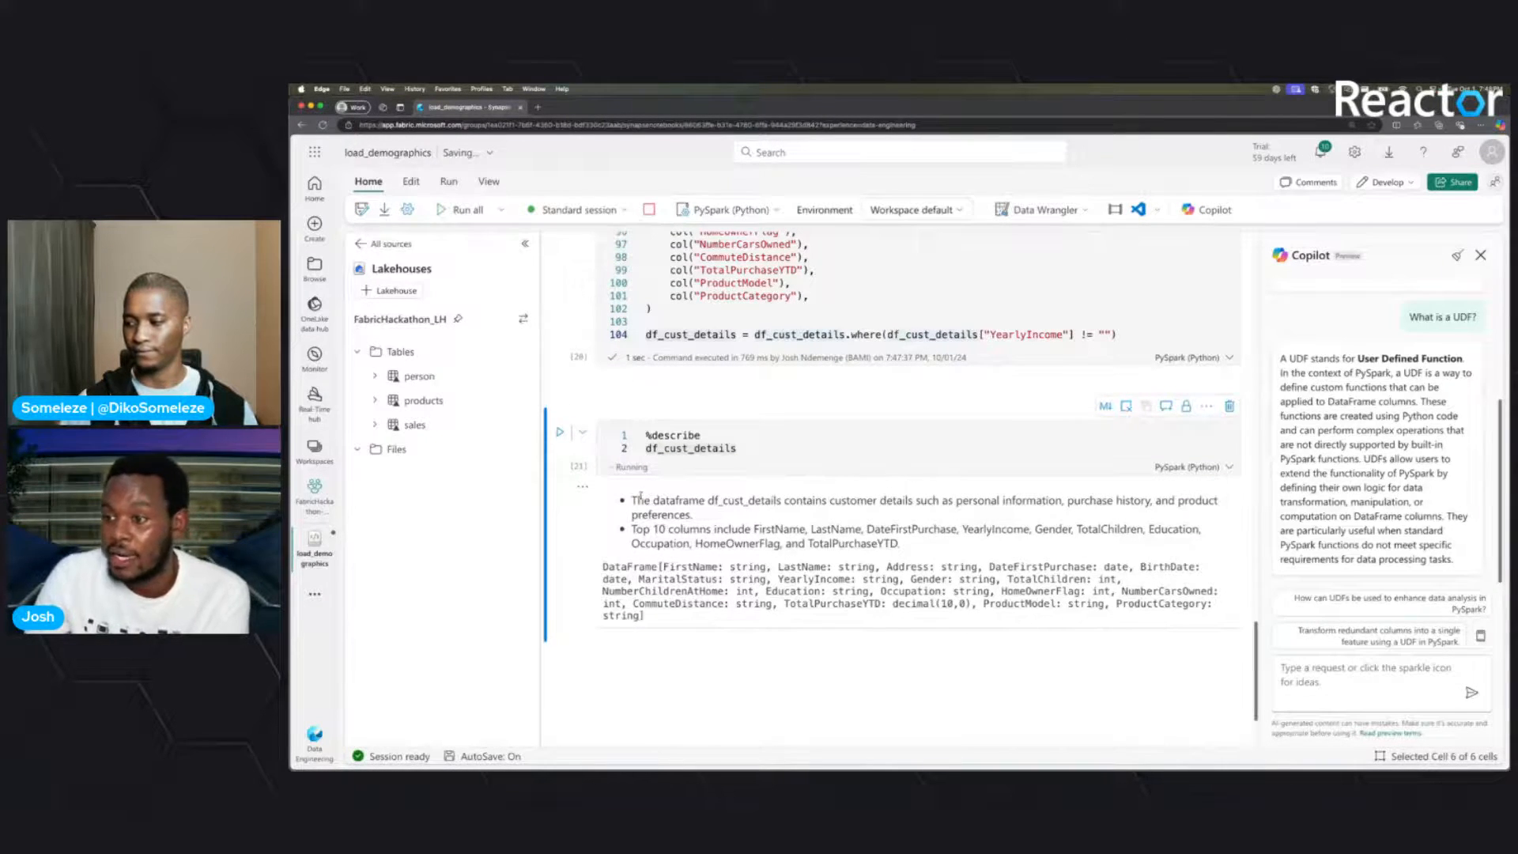
- Read through the generated description of df_cust_details, its top 10 columns and the DataFrame schema listed beneath the %describe cell
{"action": "left_click_drag", "start_coordinate": [640, 499], "coordinate": [1058, 501]}
{"action": "left_click", "coordinate": [894, 500]}
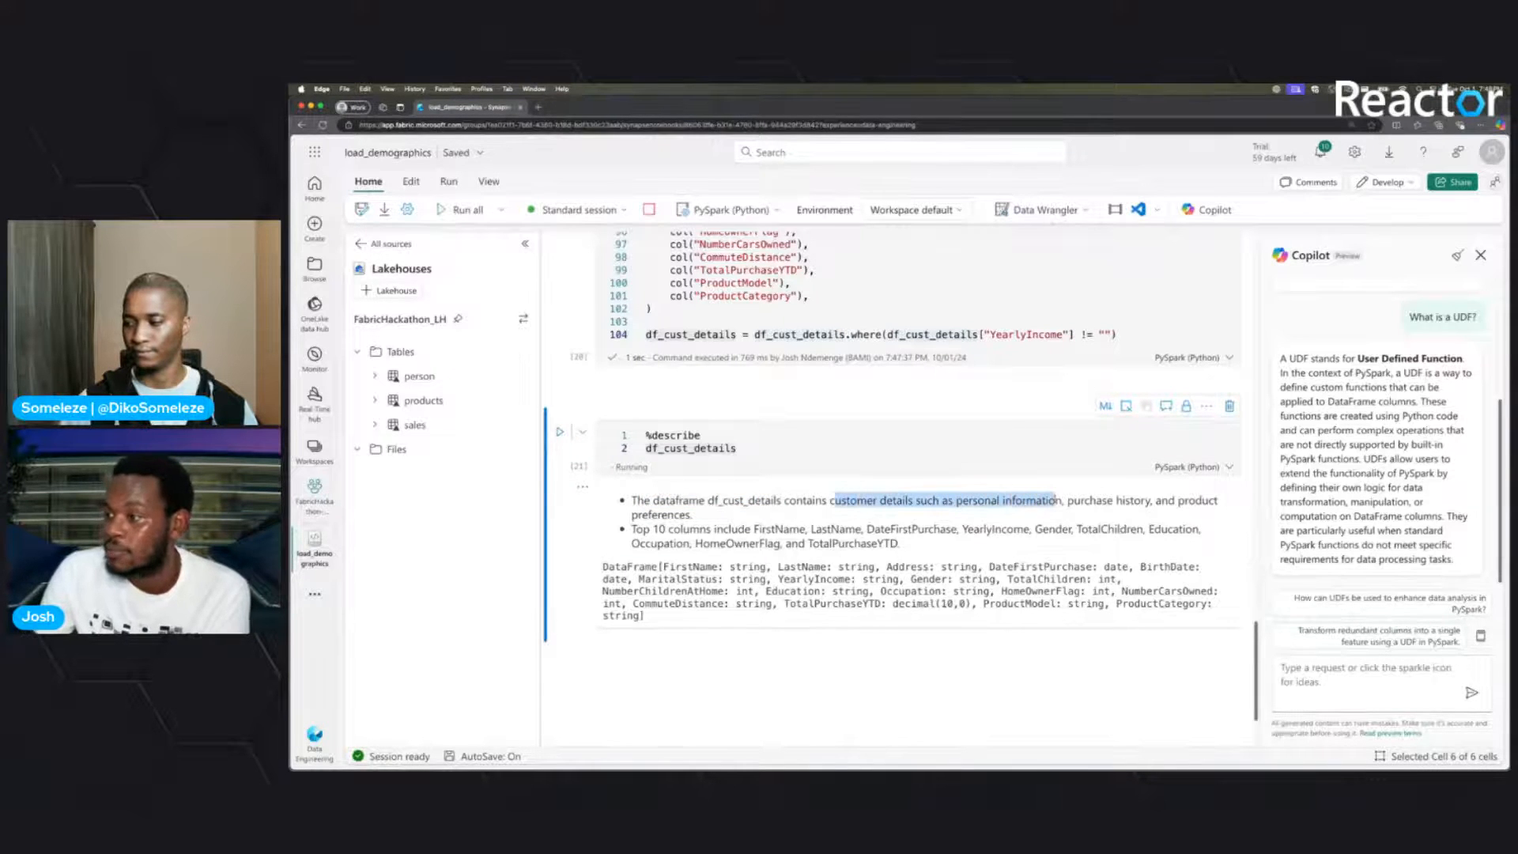
{"action": "left_click", "coordinate": [1147, 501]}
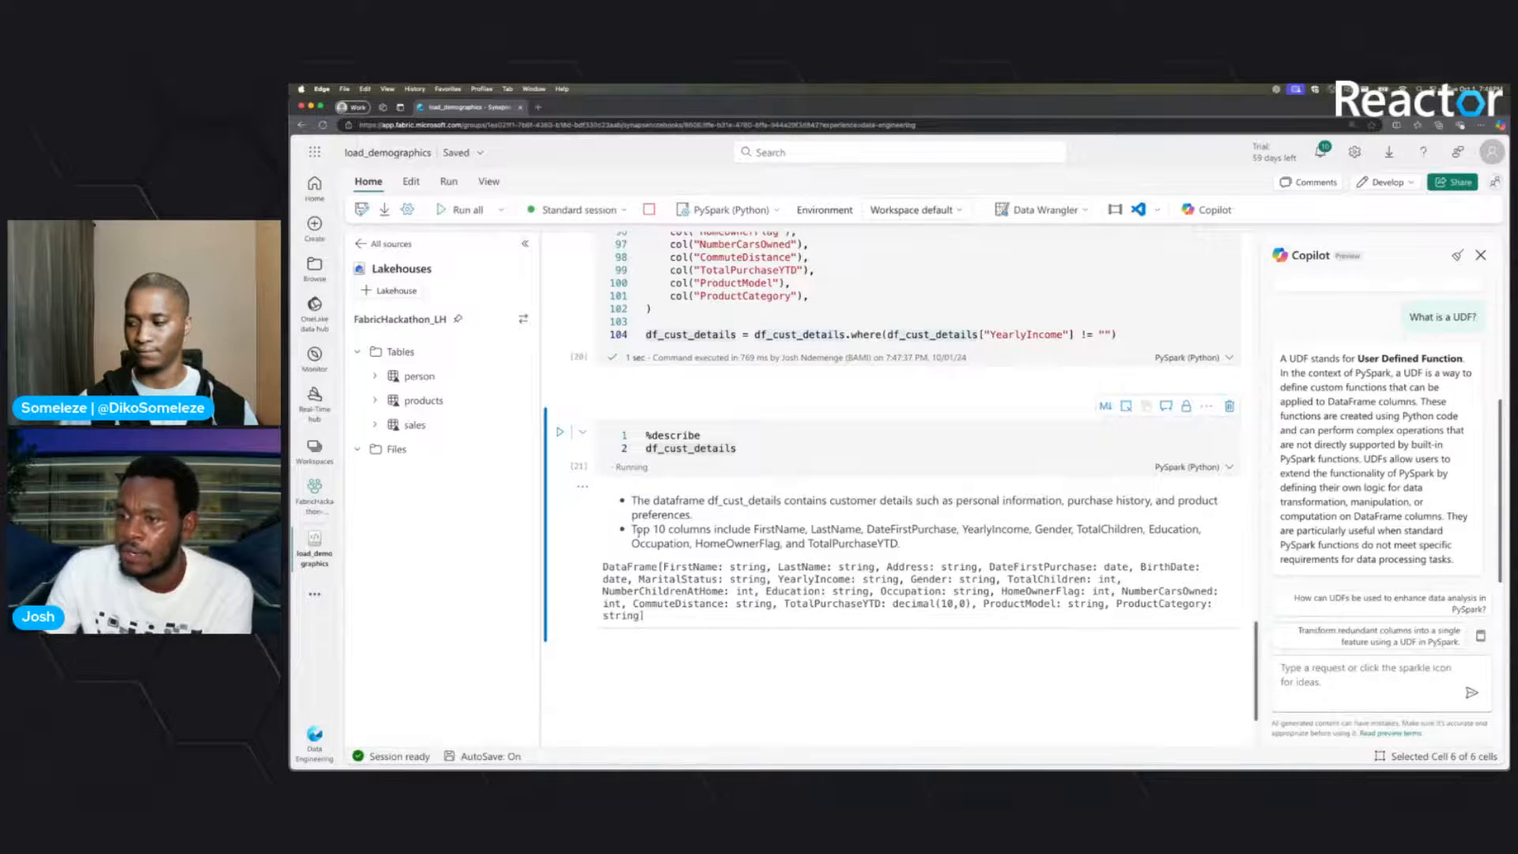
{"action": "left_click_drag", "start_coordinate": [632, 530], "coordinate": [891, 543]}
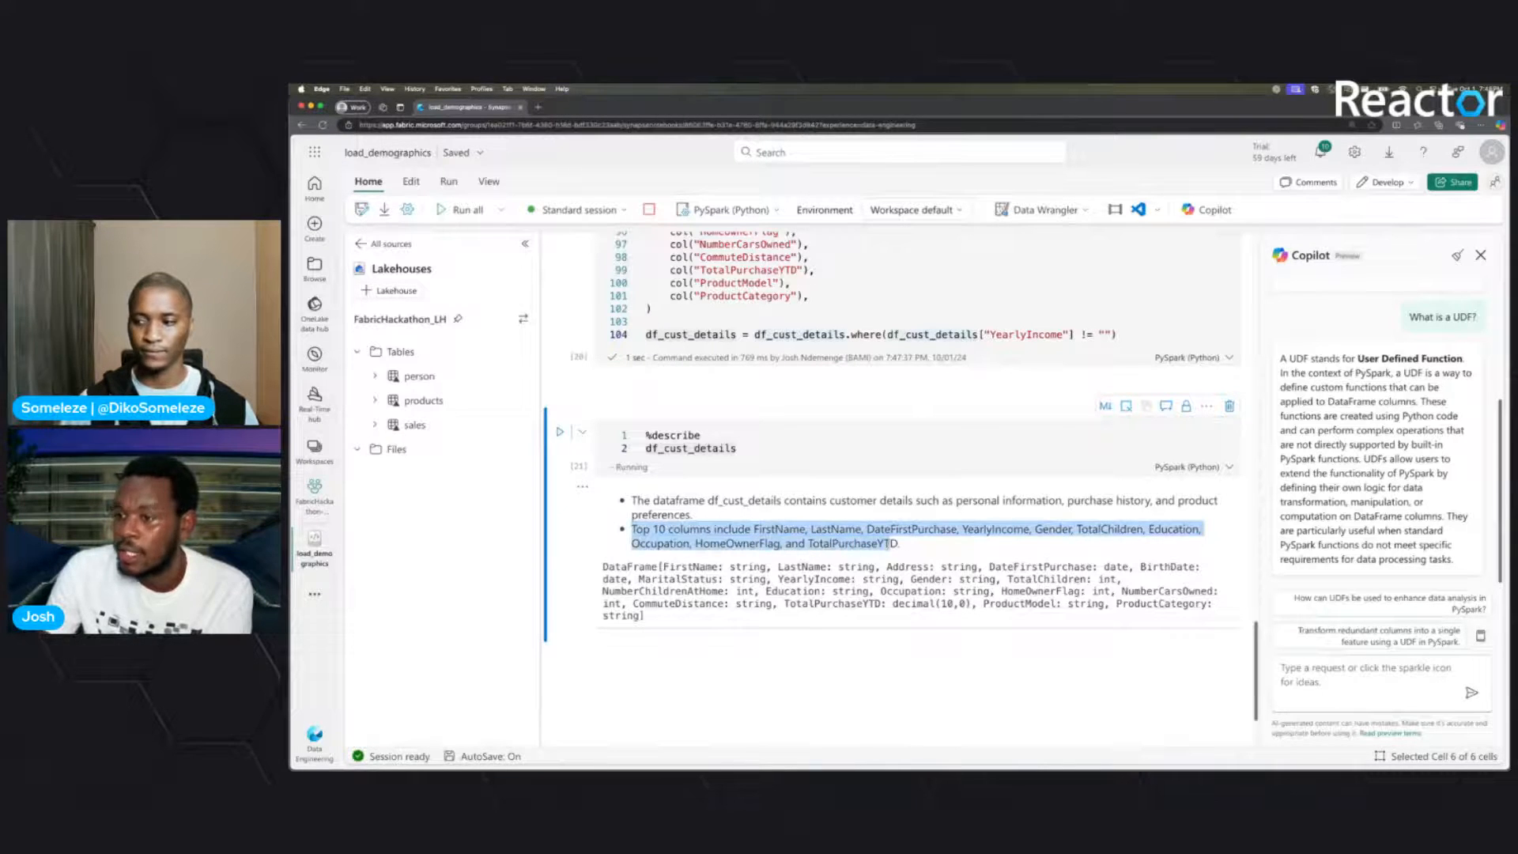
{"action": "left_click", "coordinate": [804, 530]}
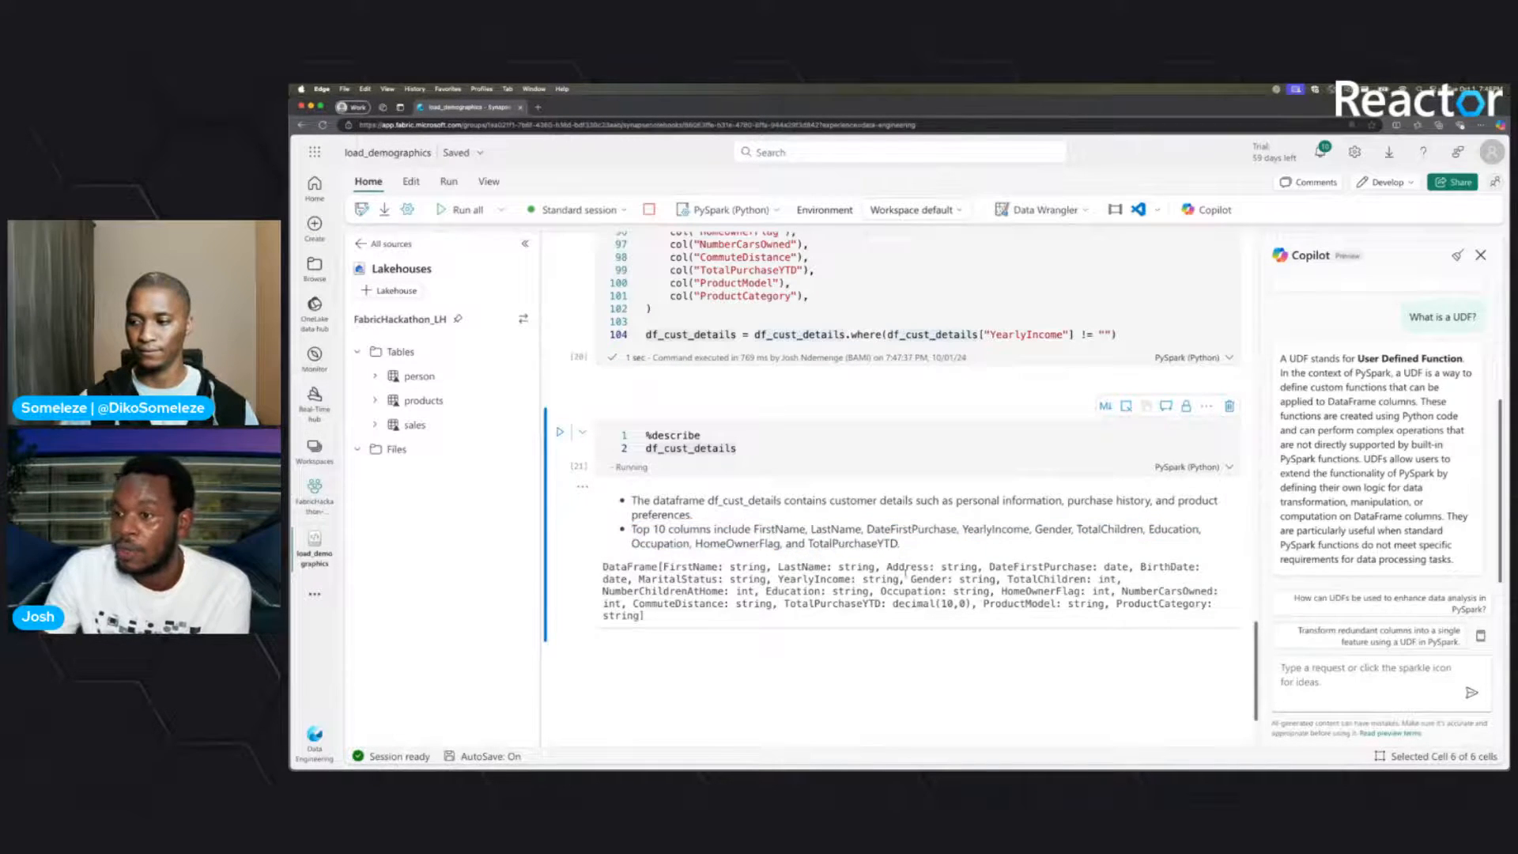
{"action": "left_click_drag", "start_coordinate": [674, 622], "coordinate": [609, 575]}
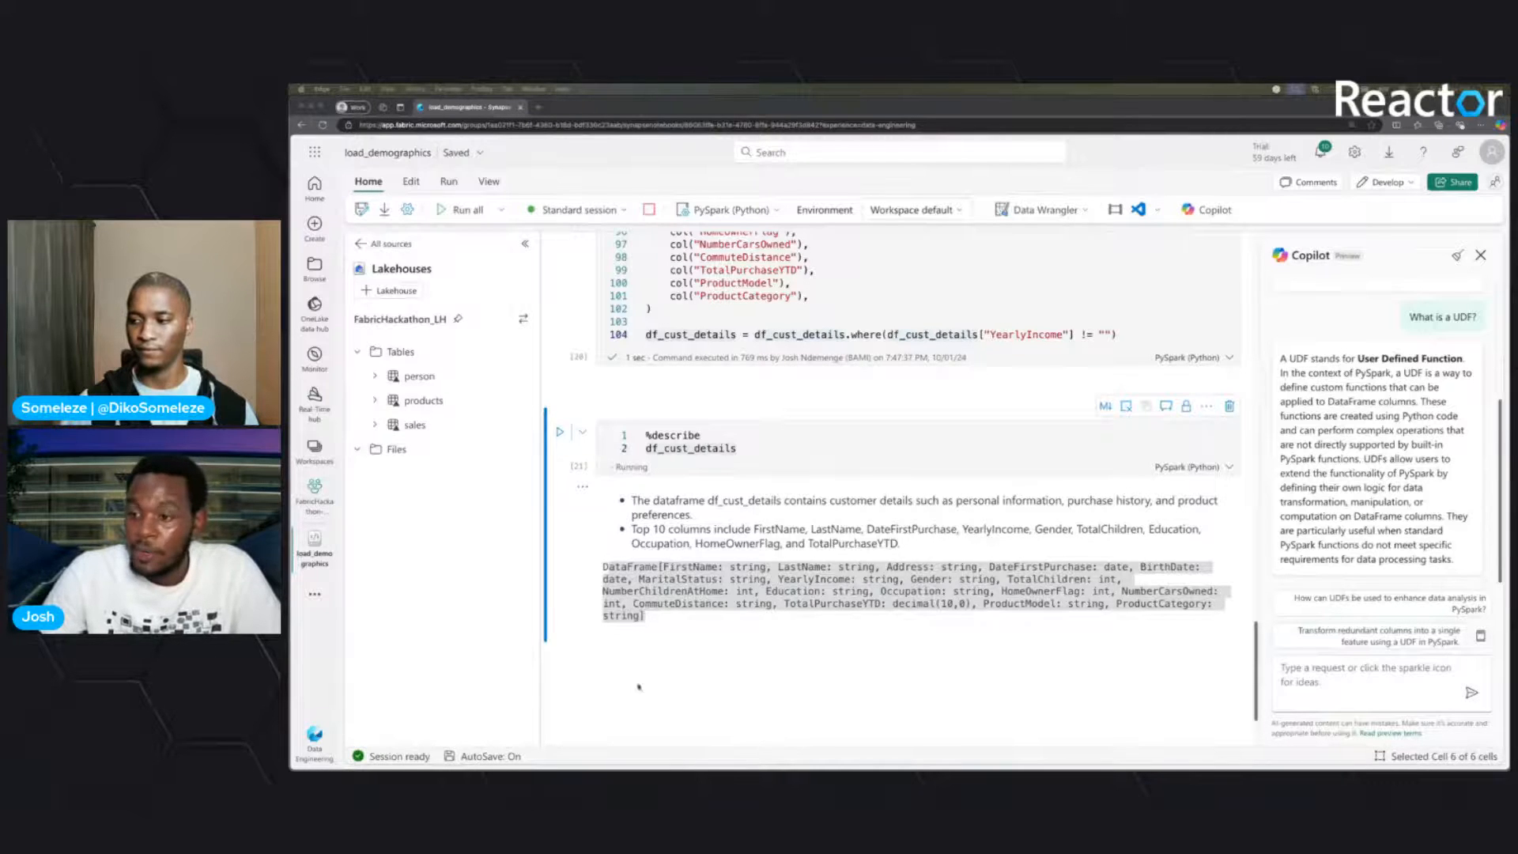
{"action": "left_click", "coordinate": [716, 680]}
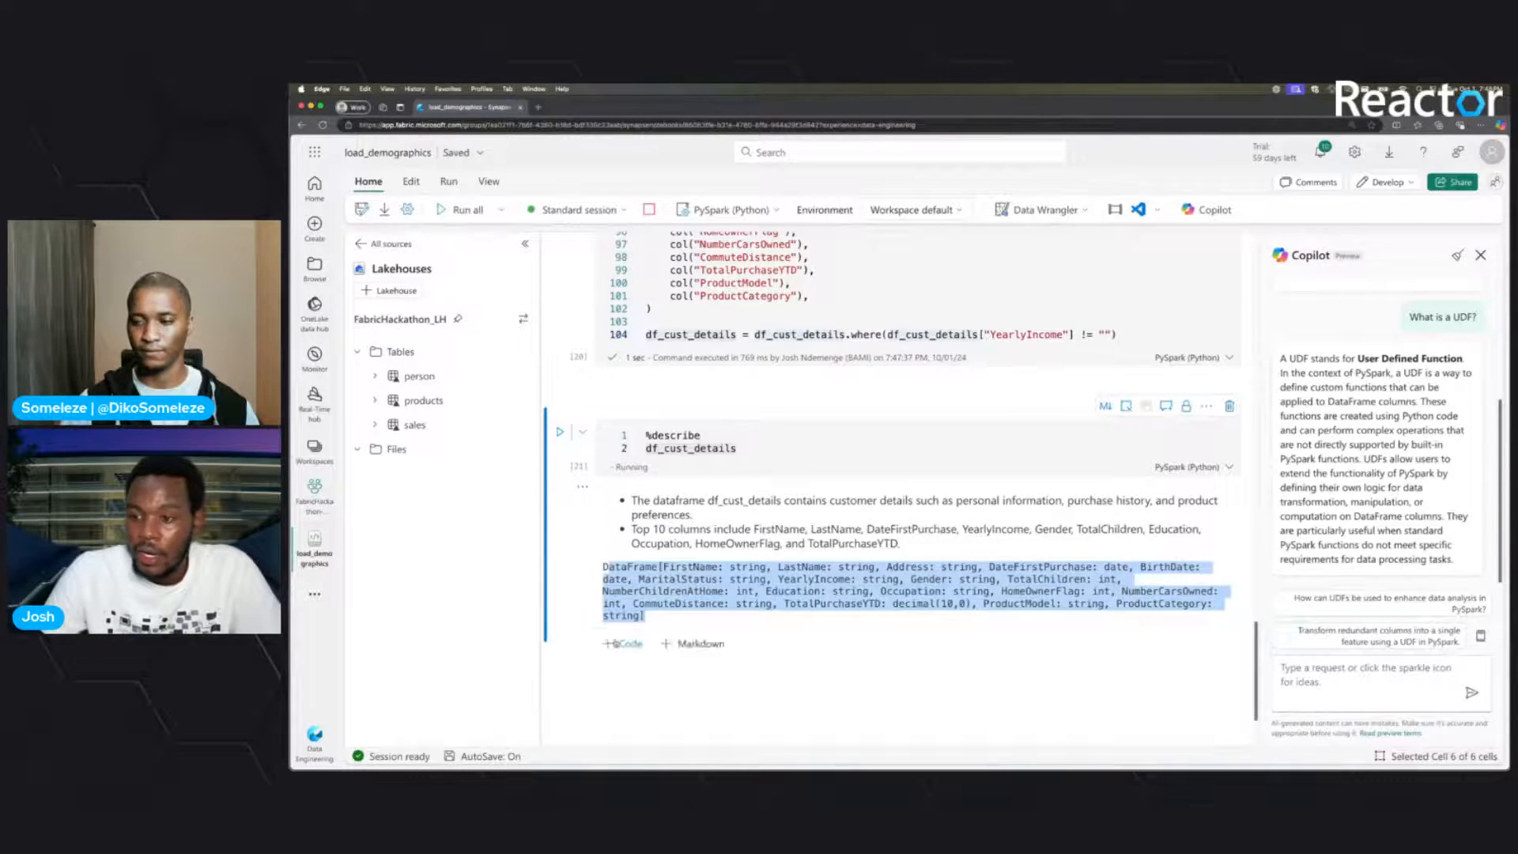
- Add a code cell at the notebook's end with %%code and the prompt "Remove the TotalPurchaseYTD column" on the second line, and run it
{"action": "left_click", "coordinate": [624, 643]}
{"action": "left_click", "coordinate": [624, 643]}
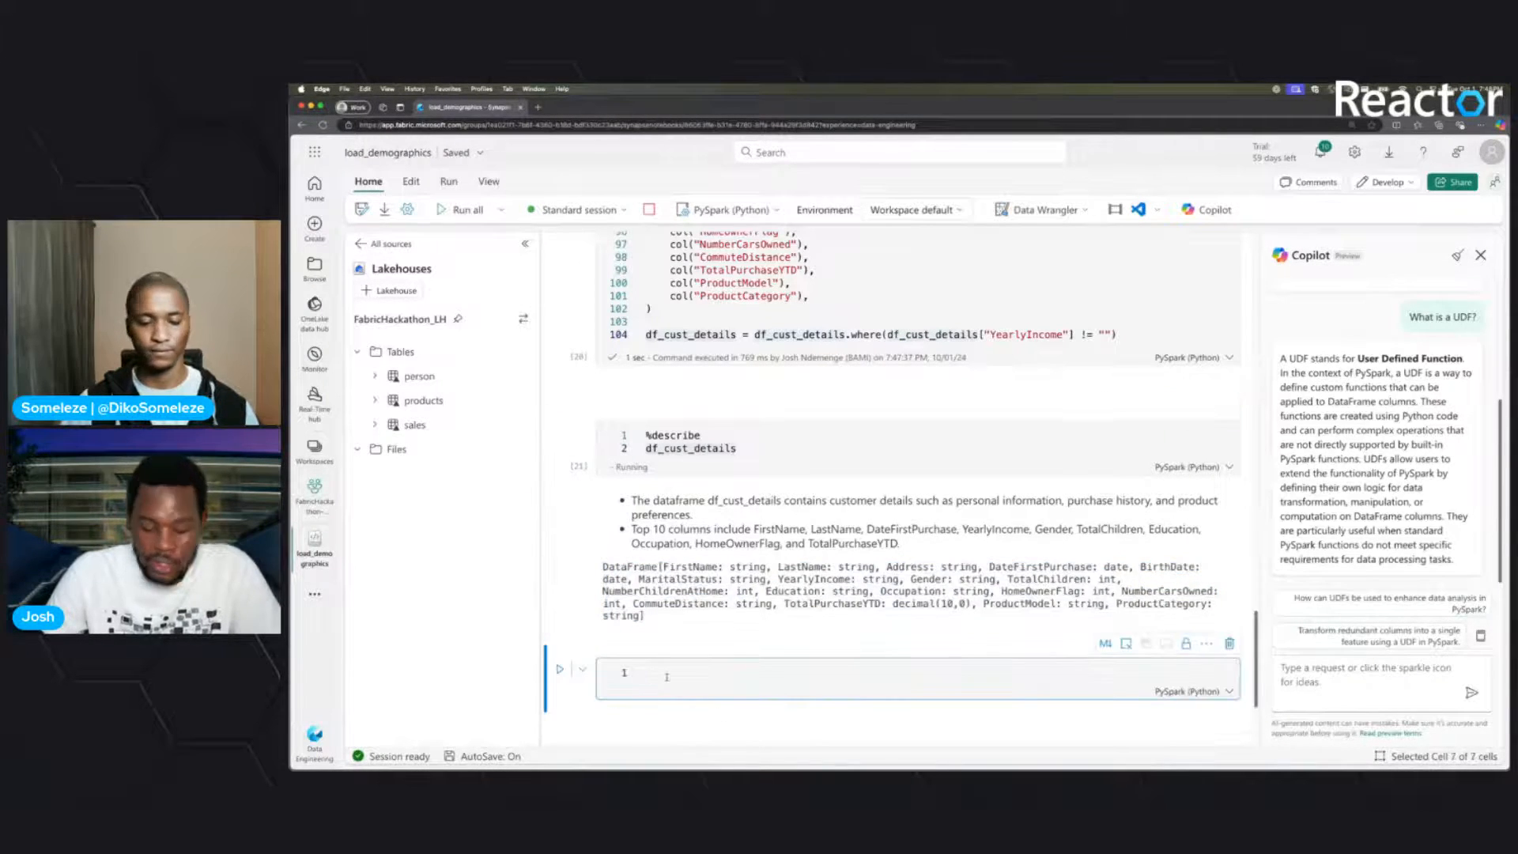
{"action": "type", "text": "%%code Remove the TotalPurchaseYTD column"}
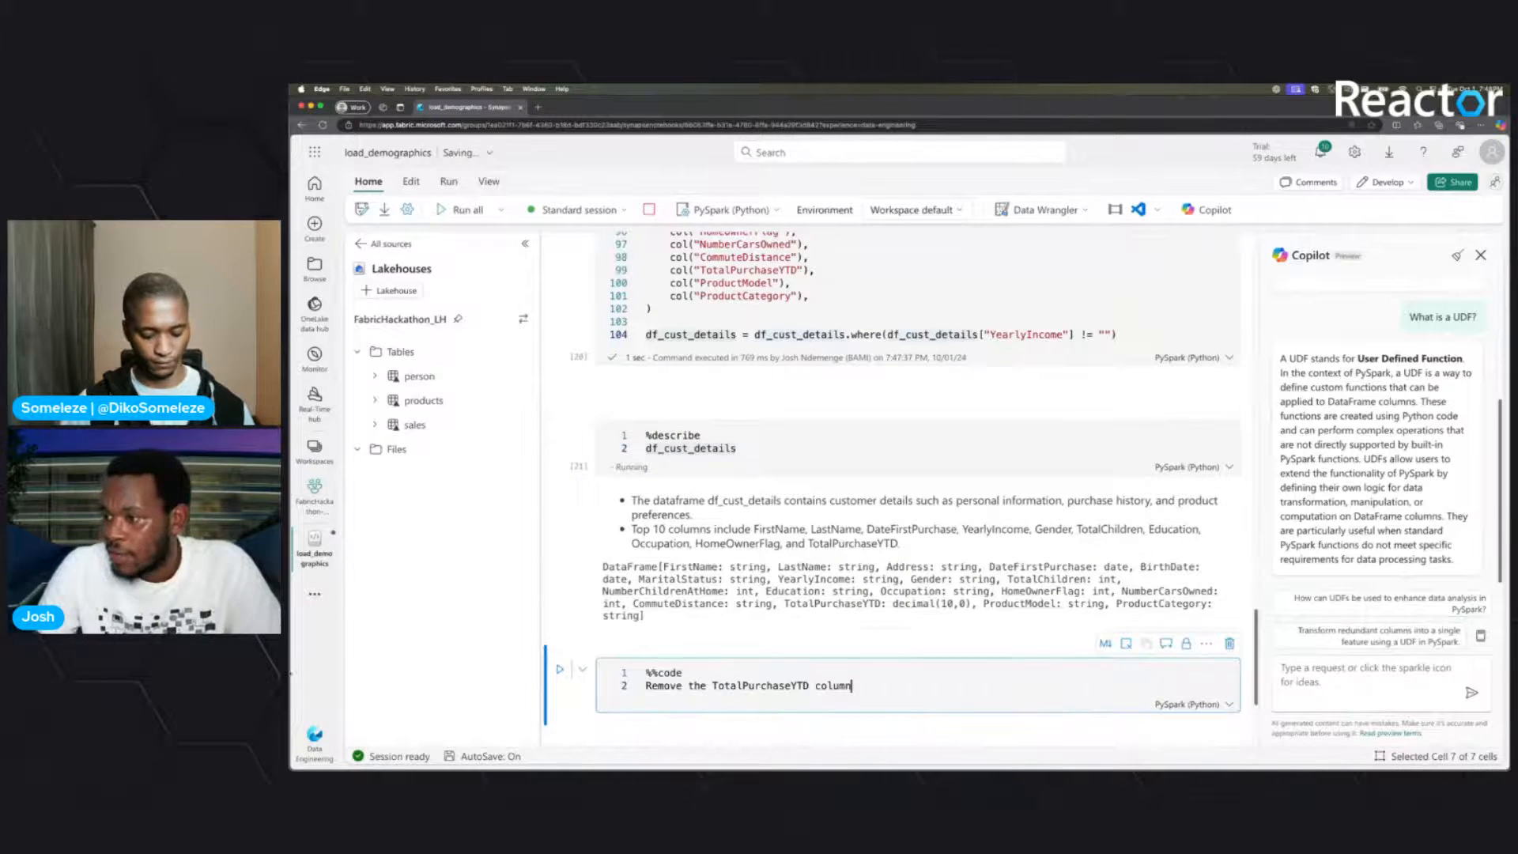
{"action": "left_click", "coordinate": [821, 607]}
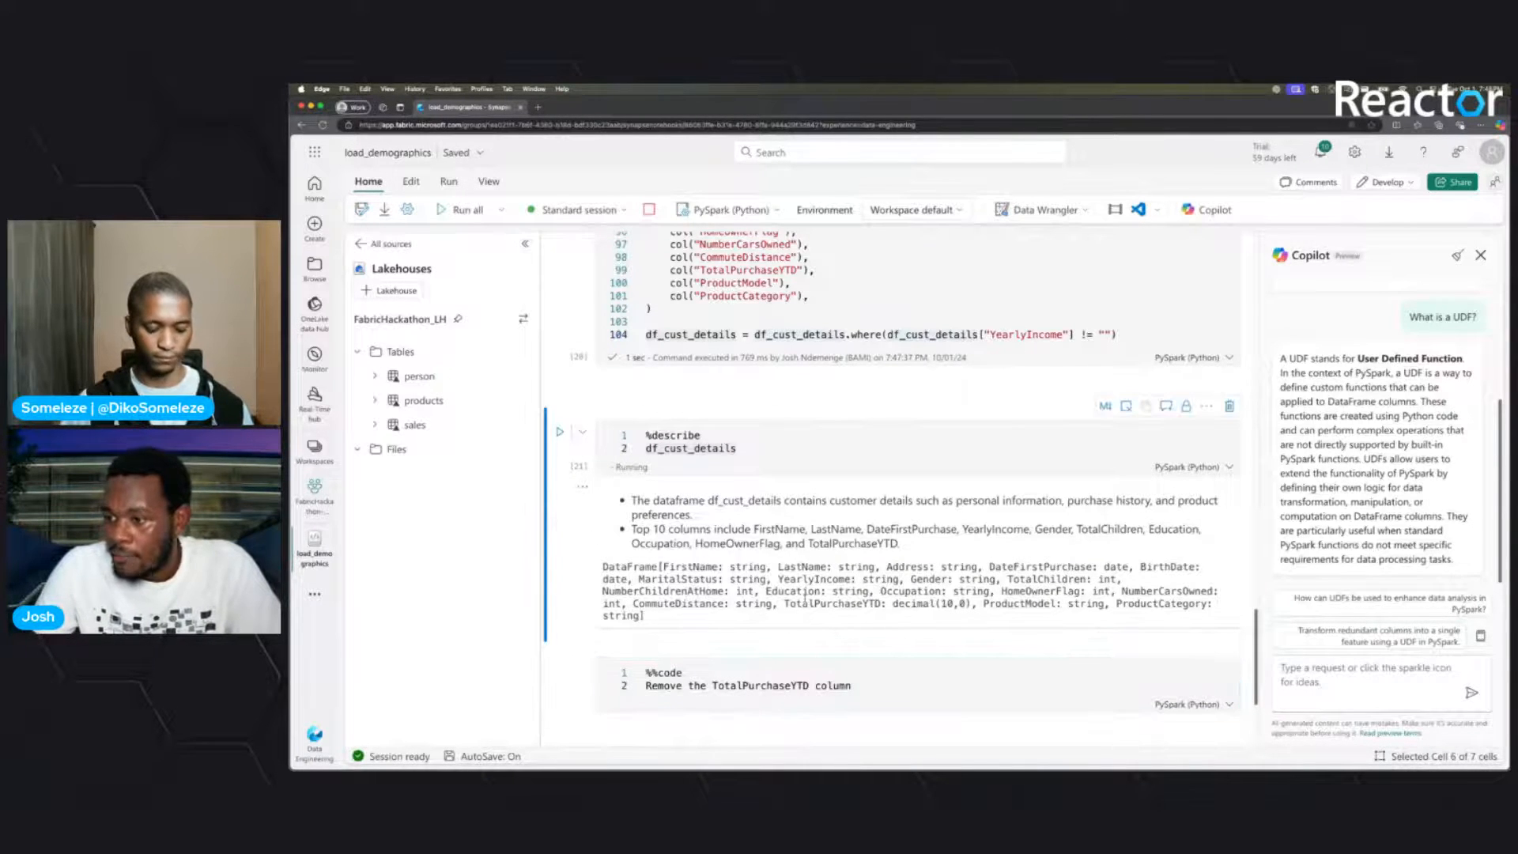
{"action": "double_click", "coordinate": [805, 603]}
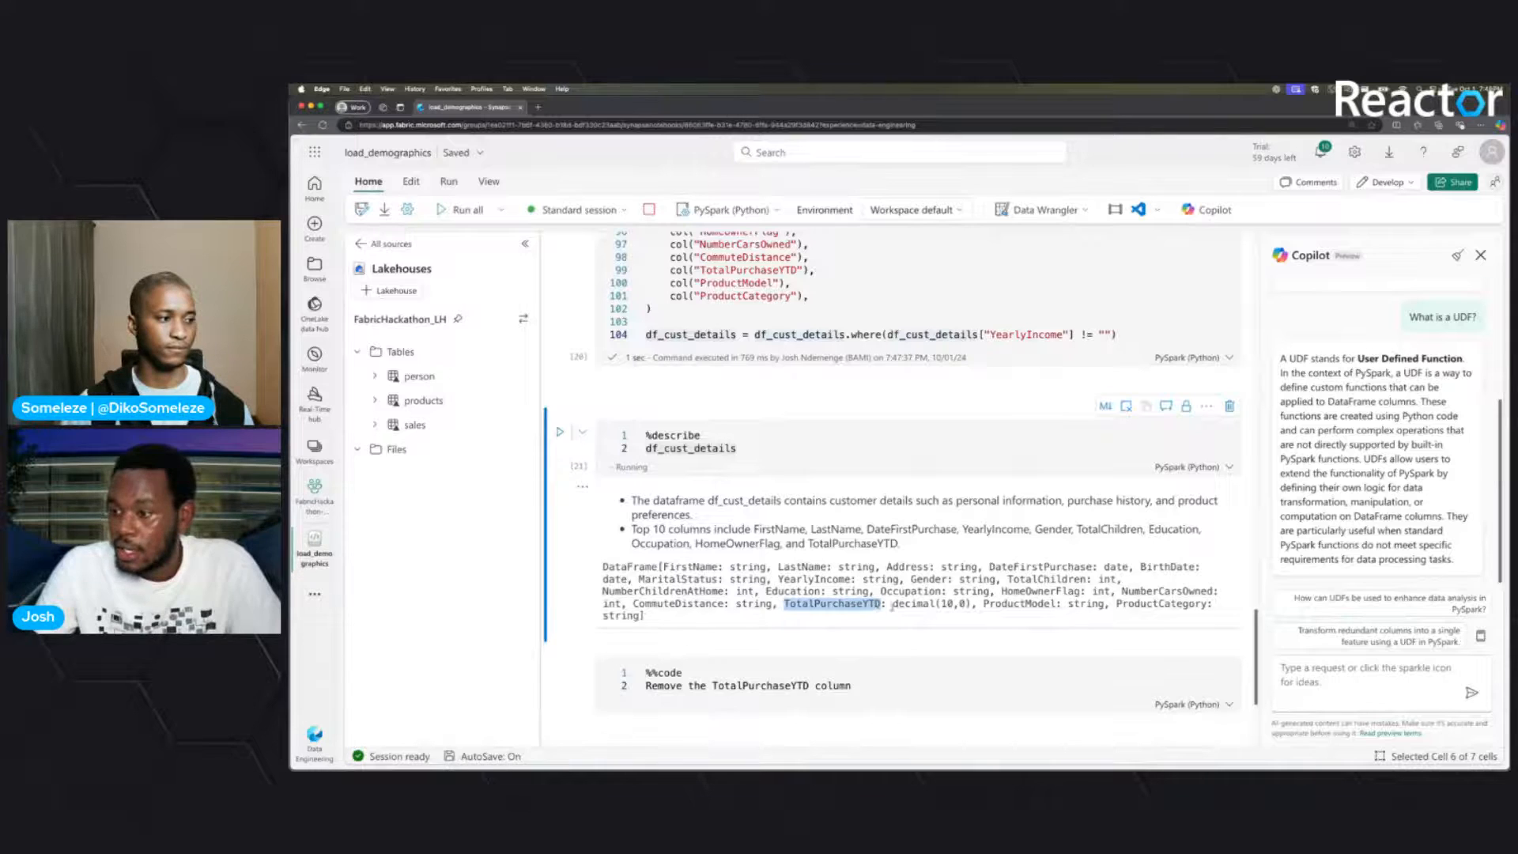
{"action": "left_click", "coordinate": [559, 672]}
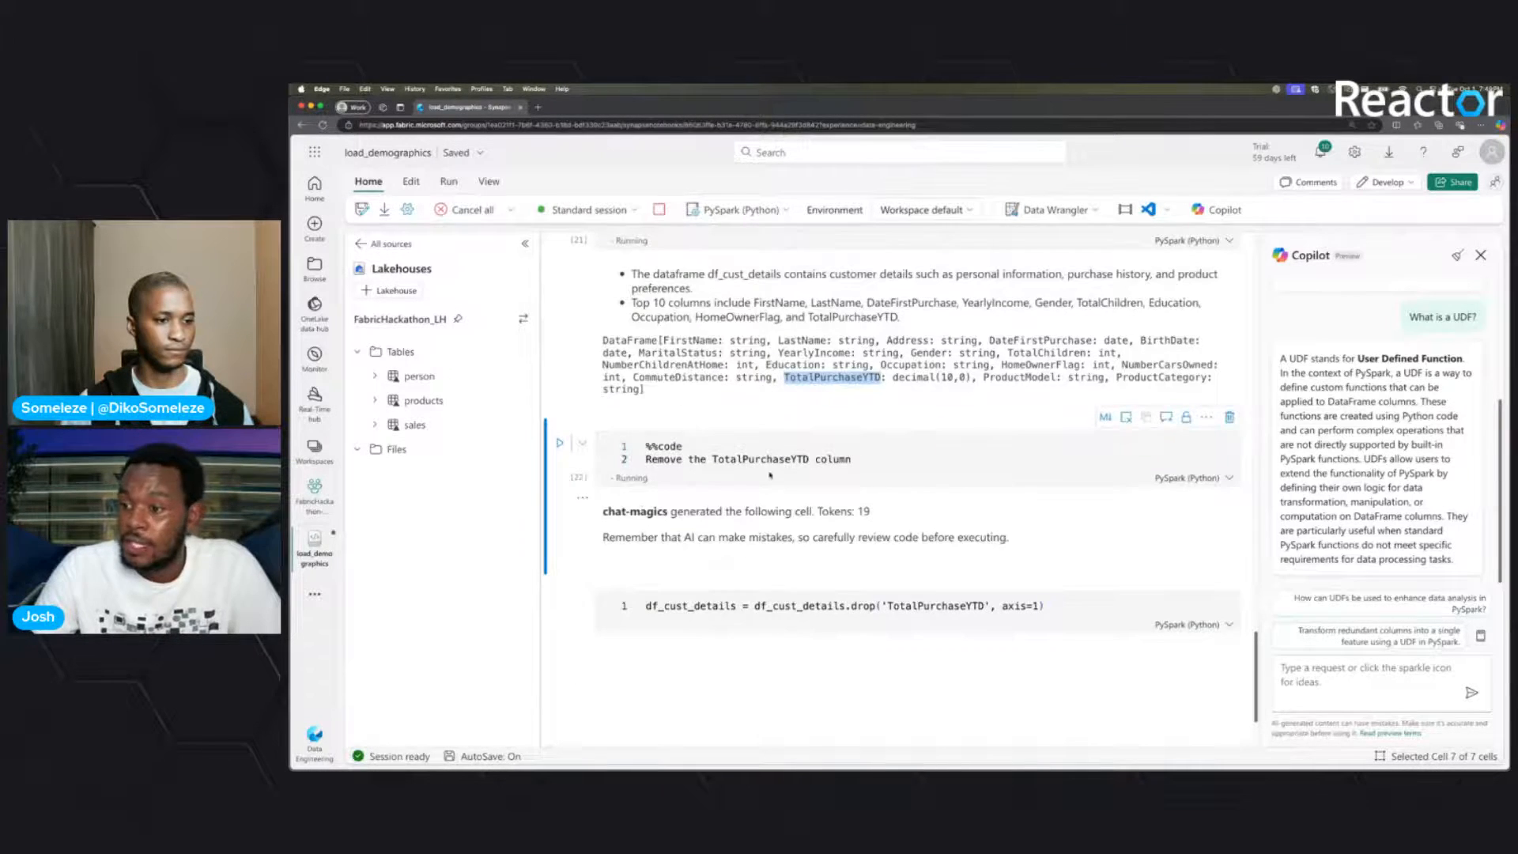
{"action": "left_click_drag", "start_coordinate": [872, 458], "coordinate": [644, 460]}
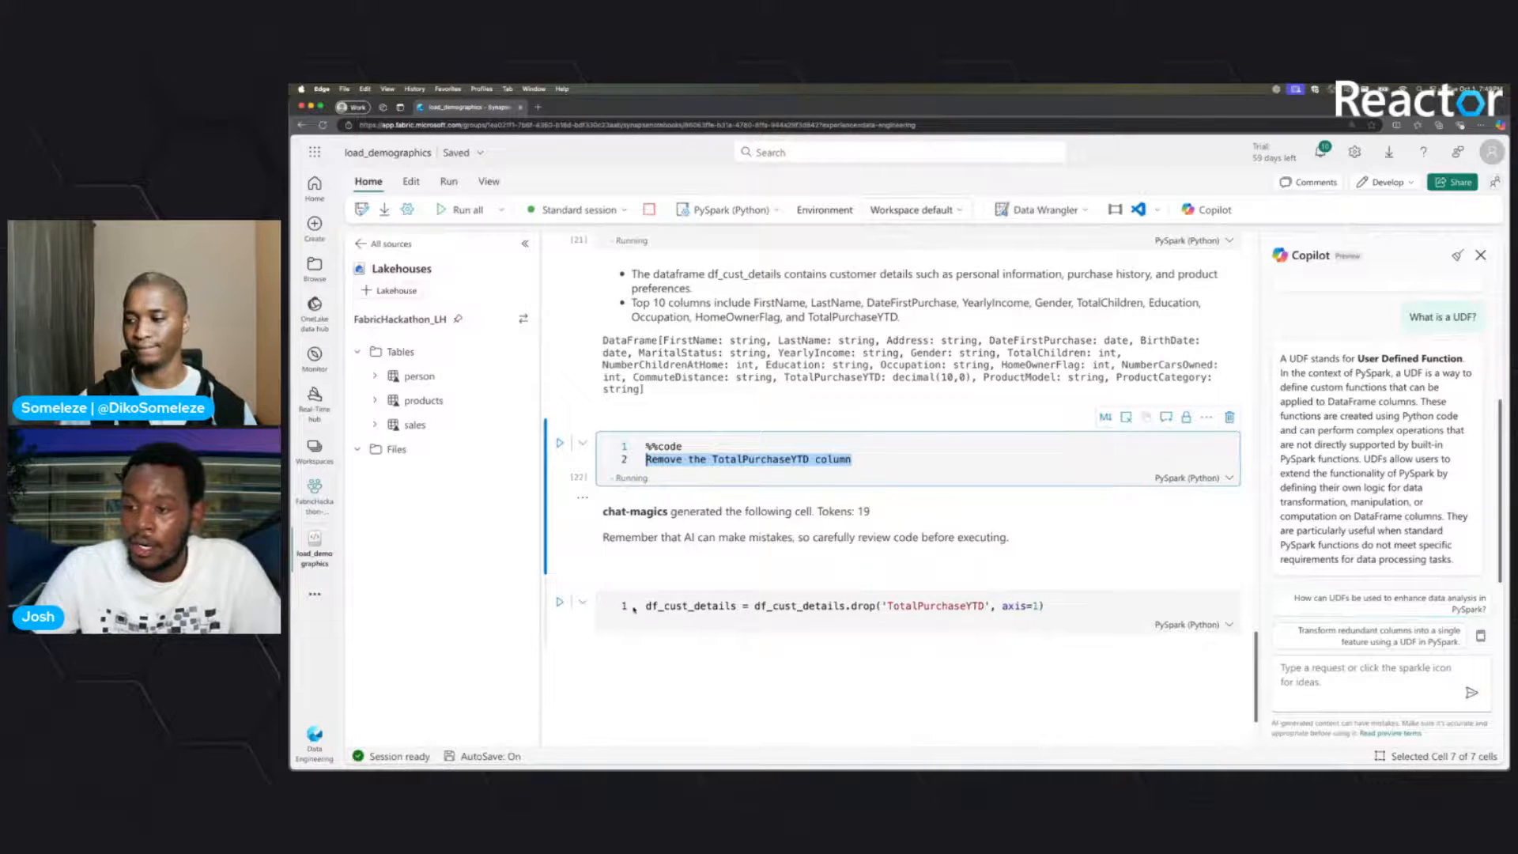
- Run the generated cell that drops TotalPurchaseYTD, remove the axis=1 argument from its code, and run it again
{"action": "left_click", "coordinate": [561, 604]}
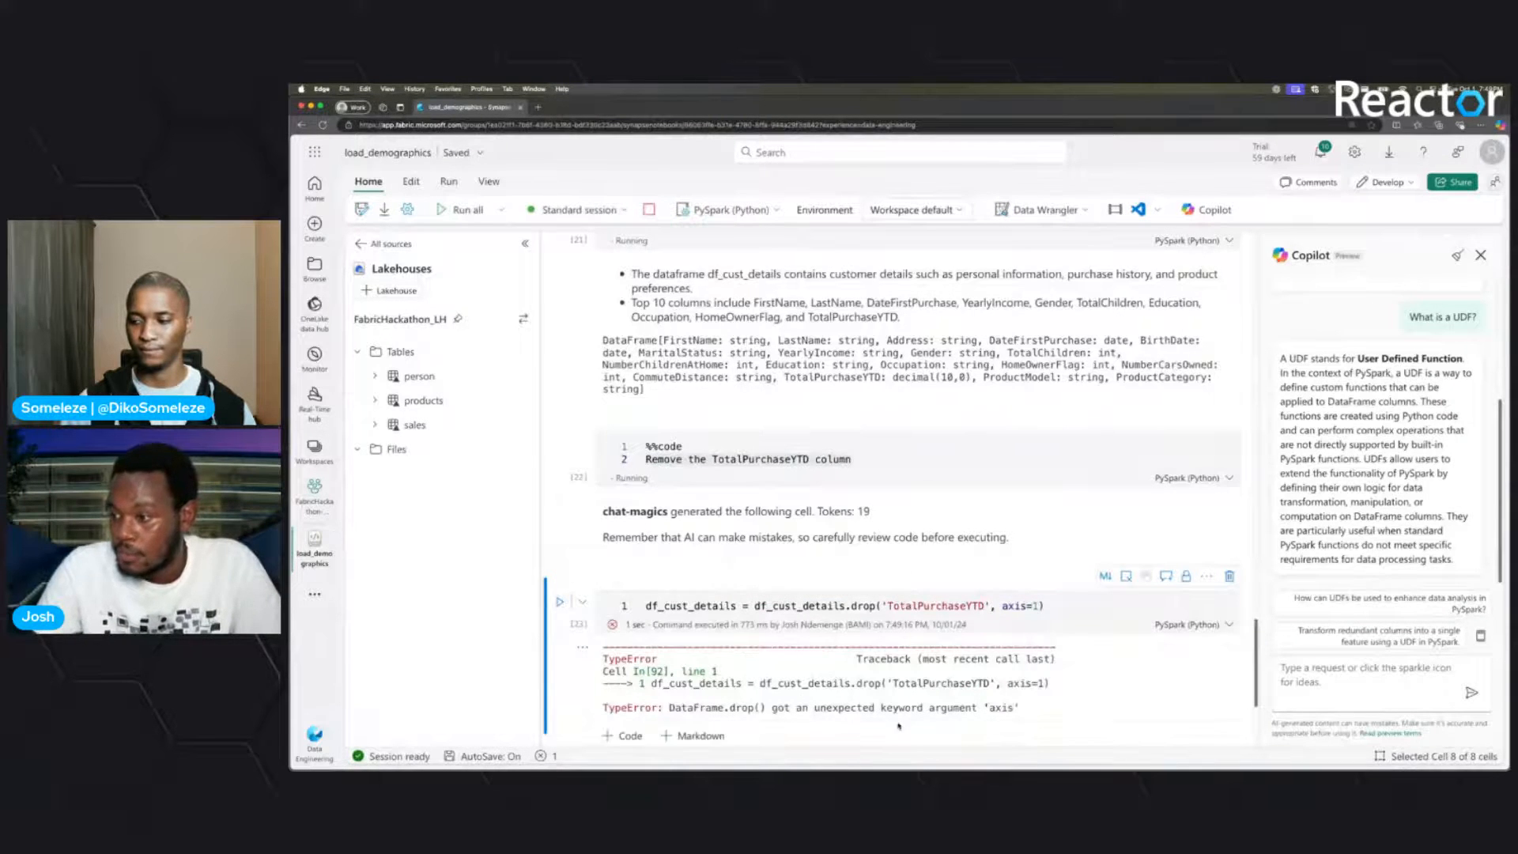
{"action": "left_click", "coordinate": [1038, 605]}
{"action": "key", "text": "BackSpace"}
{"action": "key", "text": "BackSpace"}
{"action": "key", "text": "BackSpace"}
{"action": "key", "text": "BackSpace"}
{"action": "key", "text": "BackSpace"}
{"action": "key", "text": "BackSpace"}
{"action": "key", "text": "BackSpace"}
{"action": "key", "text": "BackSpace"}
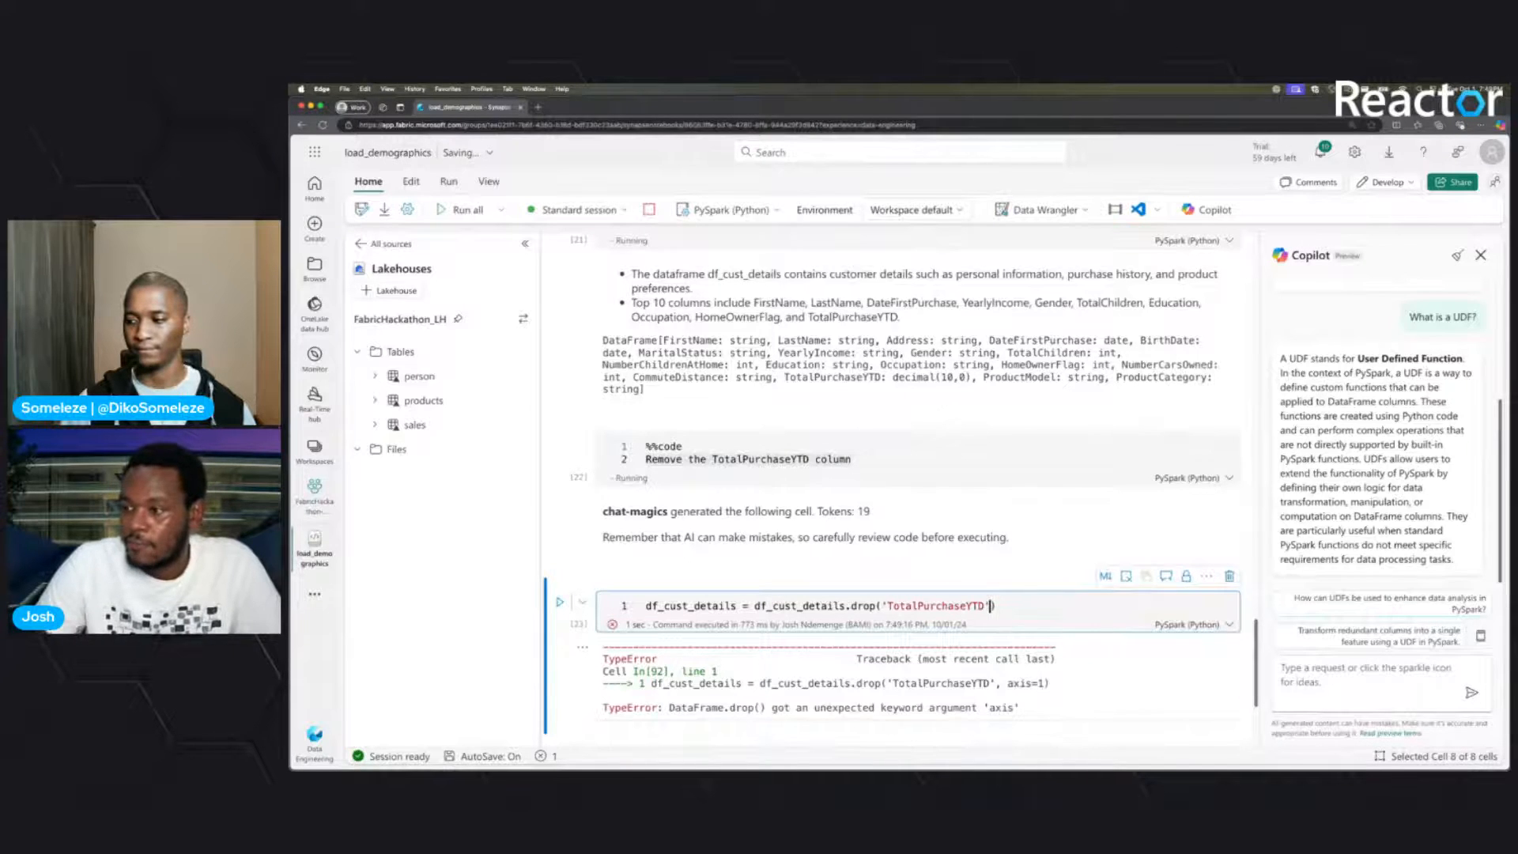
{"action": "left_click", "coordinate": [560, 602]}
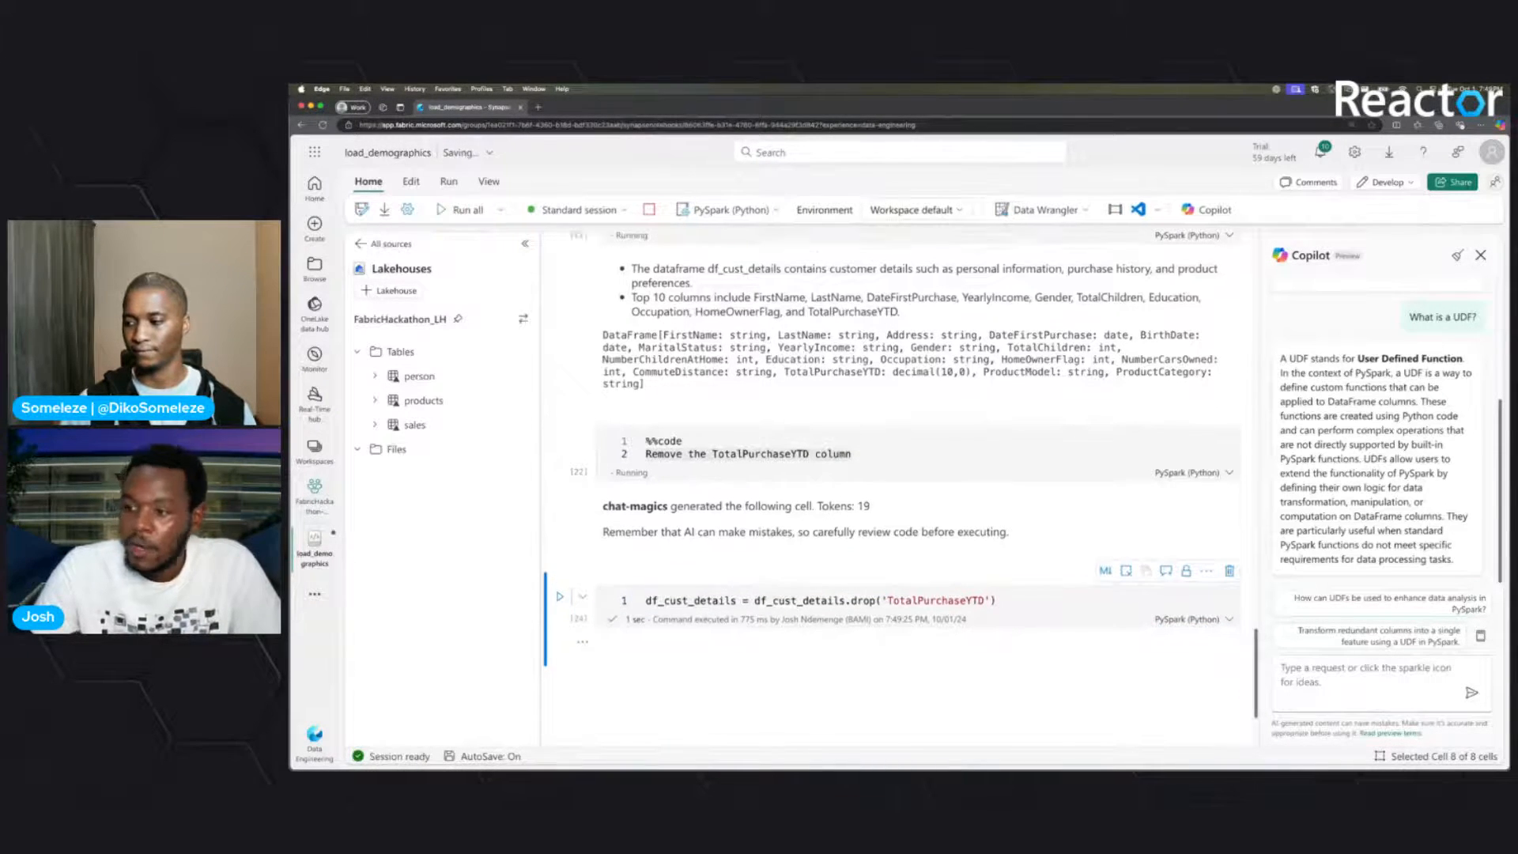
{"action": "scroll", "coordinate": [890, 505], "scroll_direction": "down", "scroll_amount": 1}
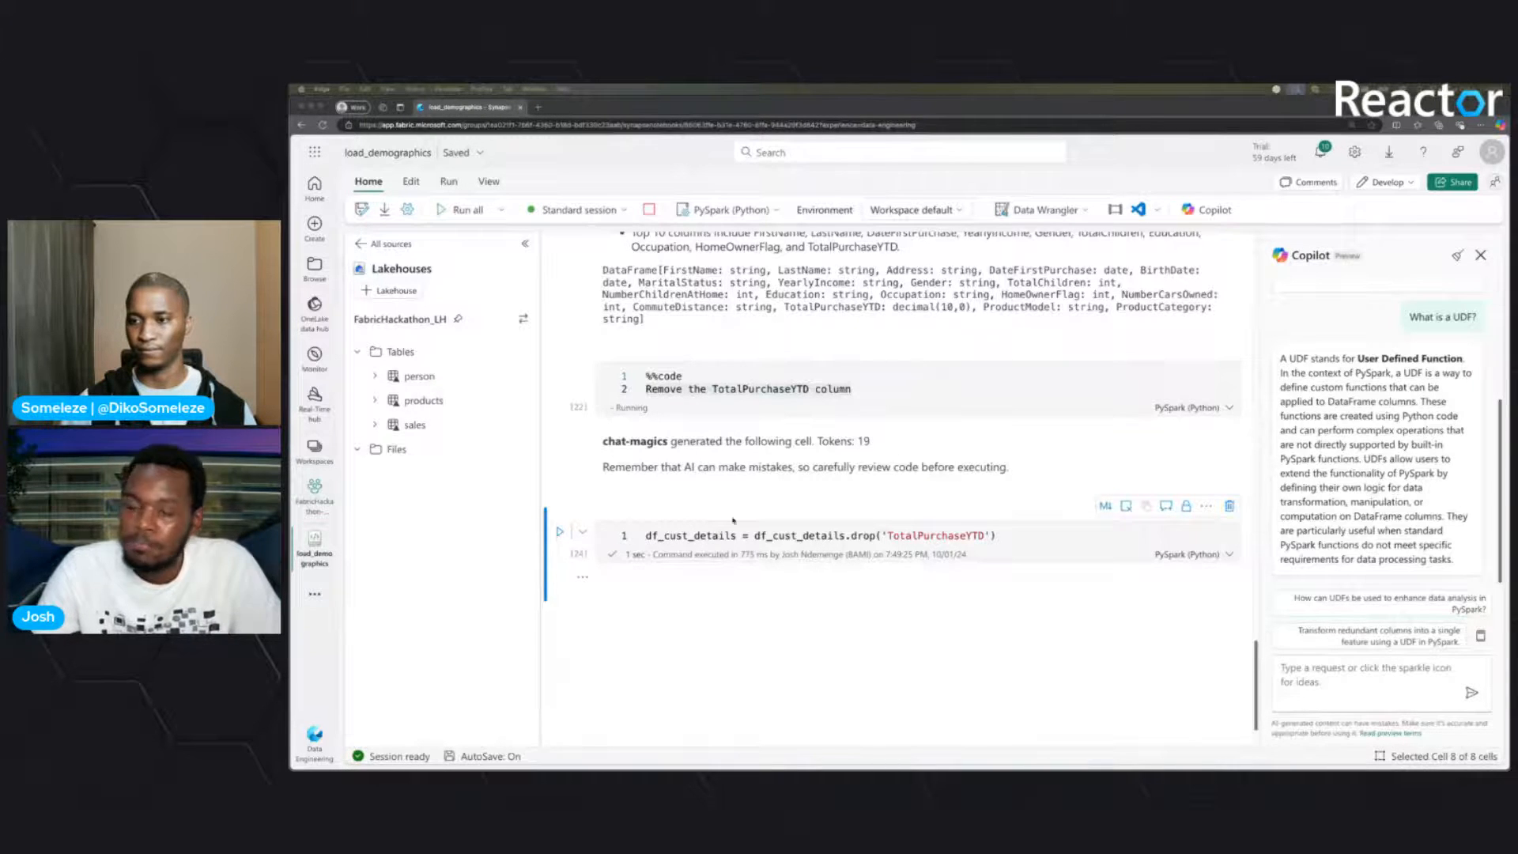
- Send Copilot the request "Add a column 'age' to df_cust_details using 2012 as the current year"
{"action": "left_click", "coordinate": [1313, 676]}
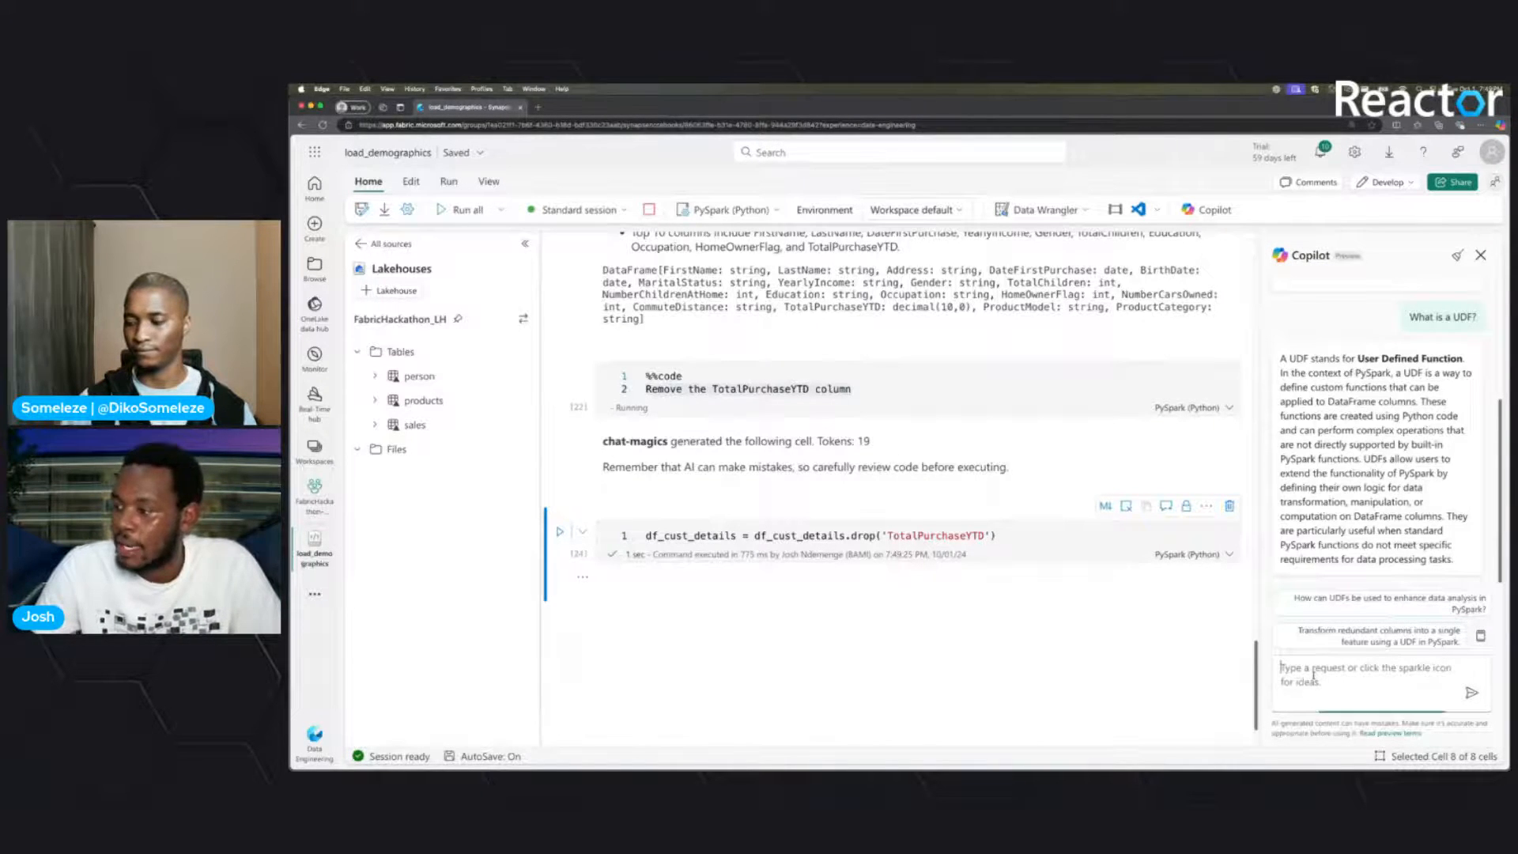
{"action": "type", "text": "Add a column 'age' to df_cust_details using 2012 as the current year"}
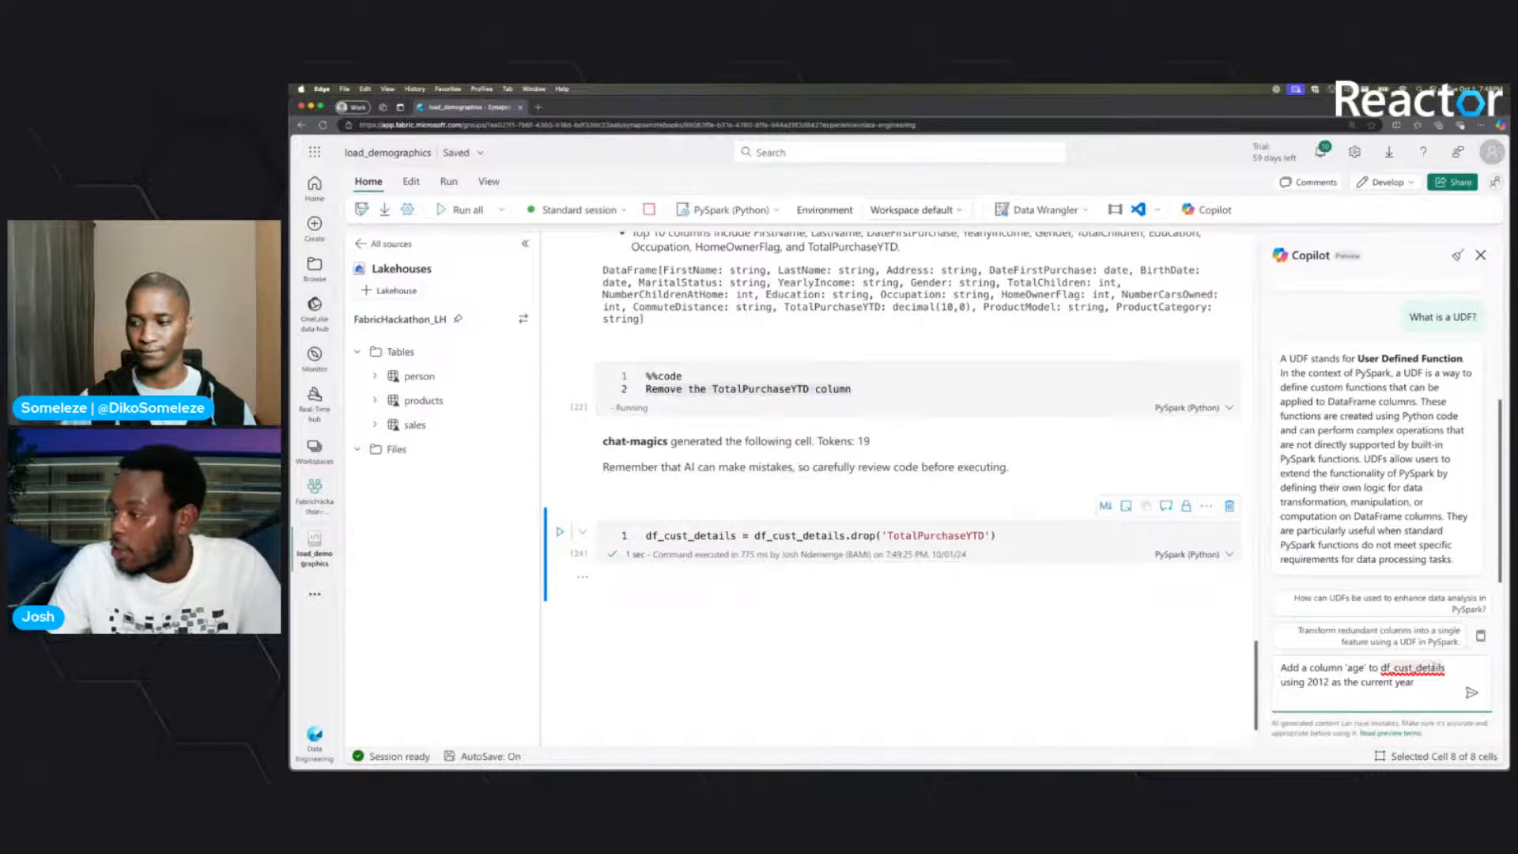
{"action": "left_click", "coordinate": [758, 544]}
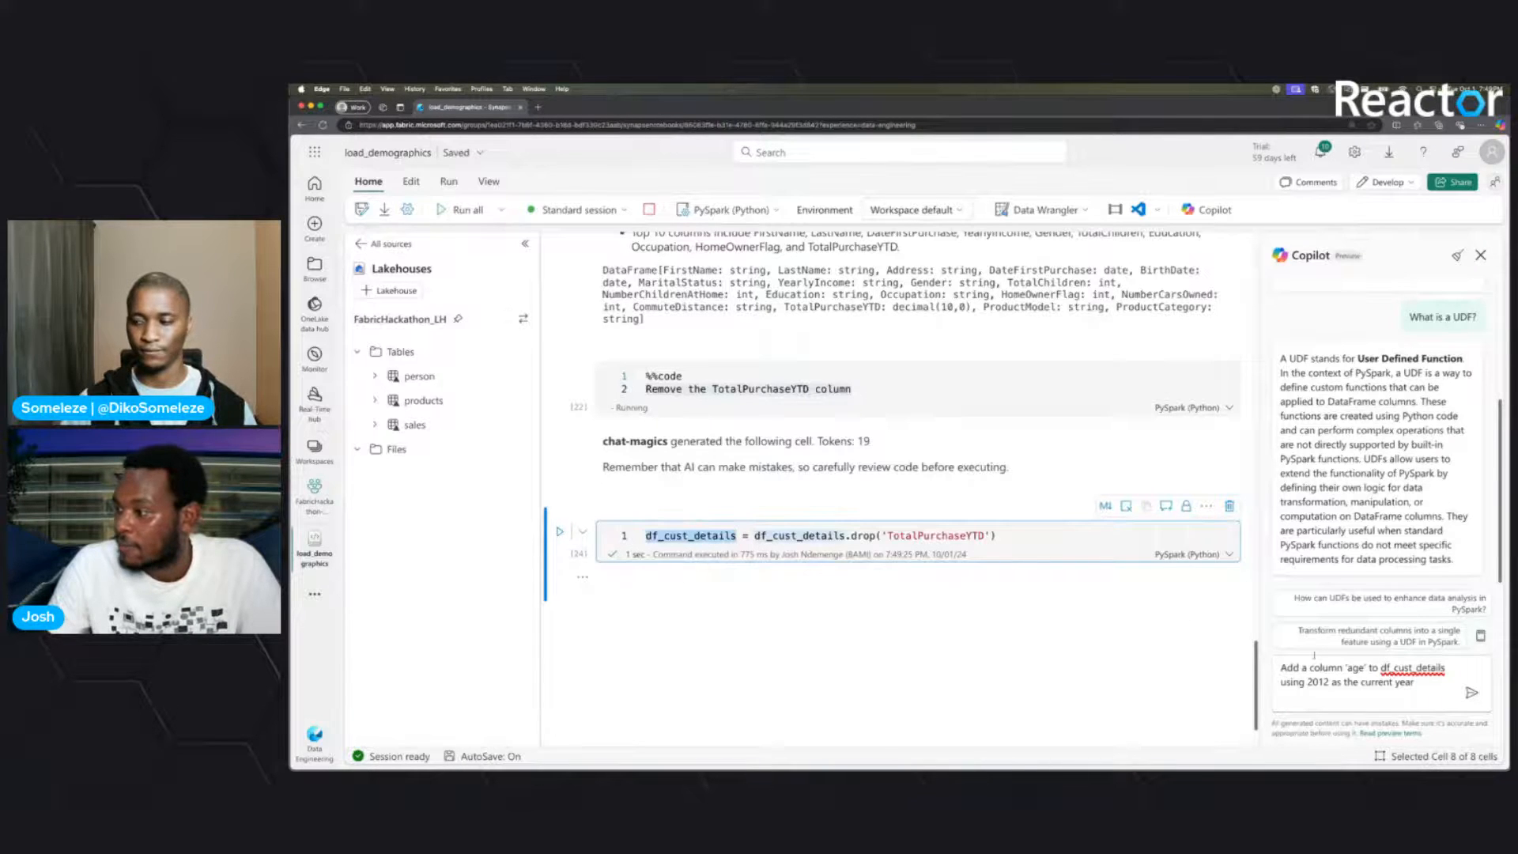
{"action": "left_click", "coordinate": [1326, 683]}
{"action": "double_click", "coordinate": [1318, 682]}
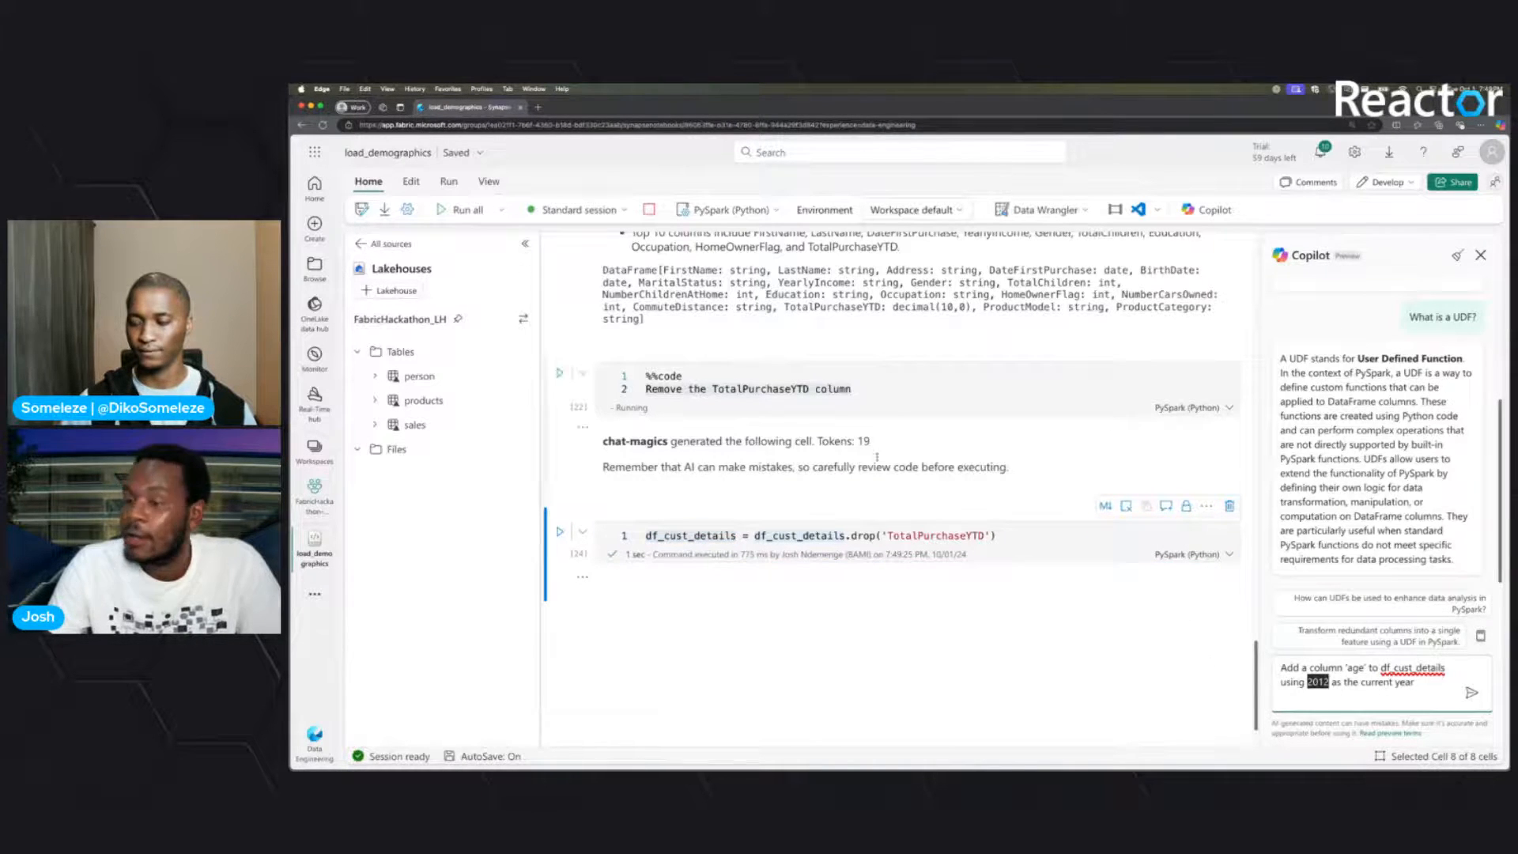
{"action": "left_click_drag", "start_coordinate": [1452, 668], "coordinate": [1404, 669]}
{"action": "left_click", "coordinate": [1471, 693]}
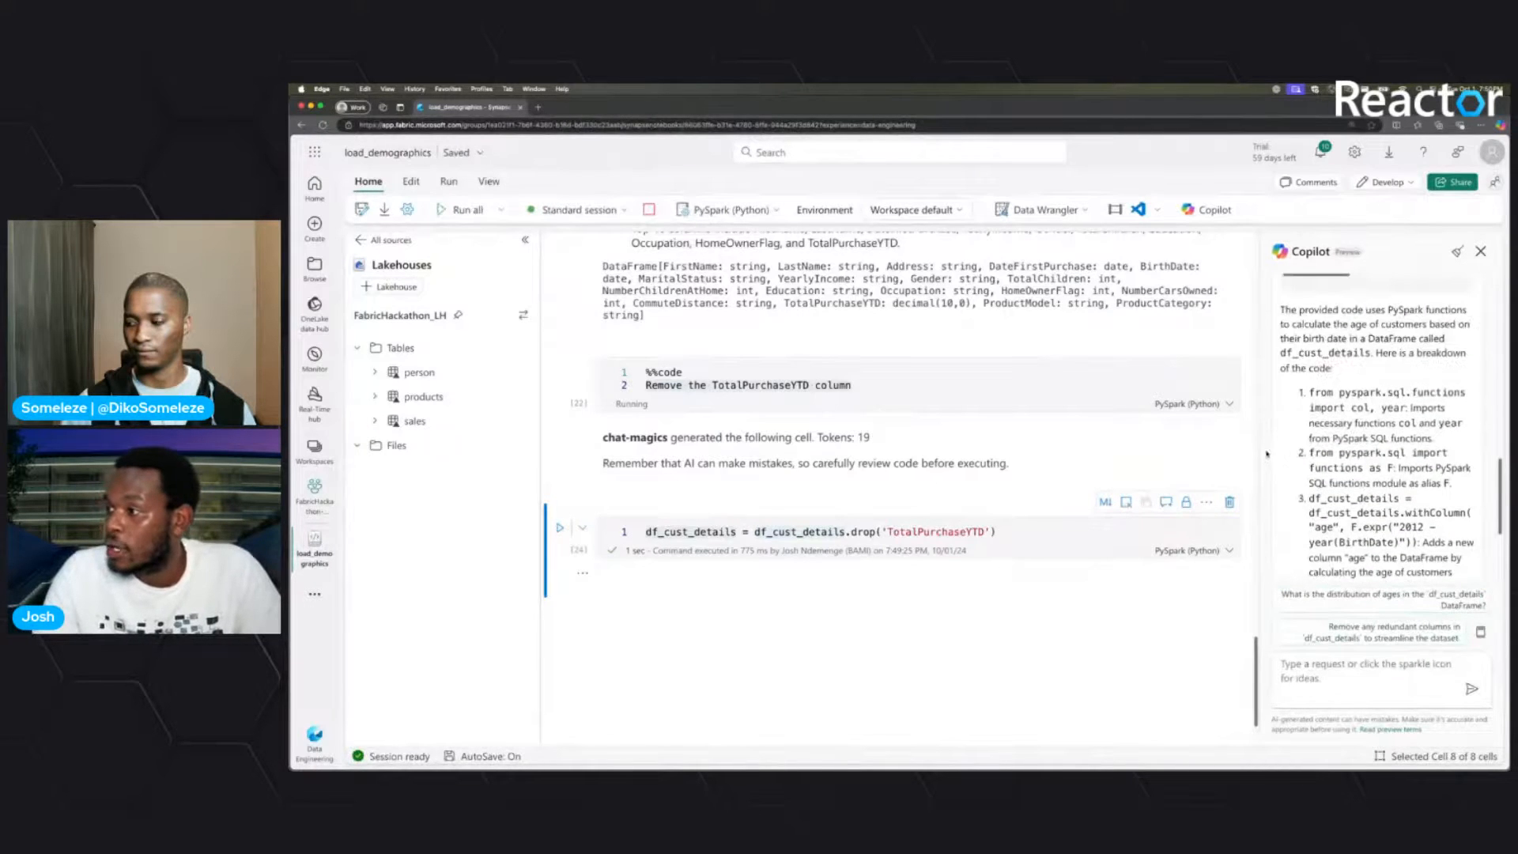
- Widen the Copilot pane, review the generated age calculation code, and insert it into the notebook as a new cell
{"action": "left_click_drag", "start_coordinate": [1266, 453], "coordinate": [1039, 453]}
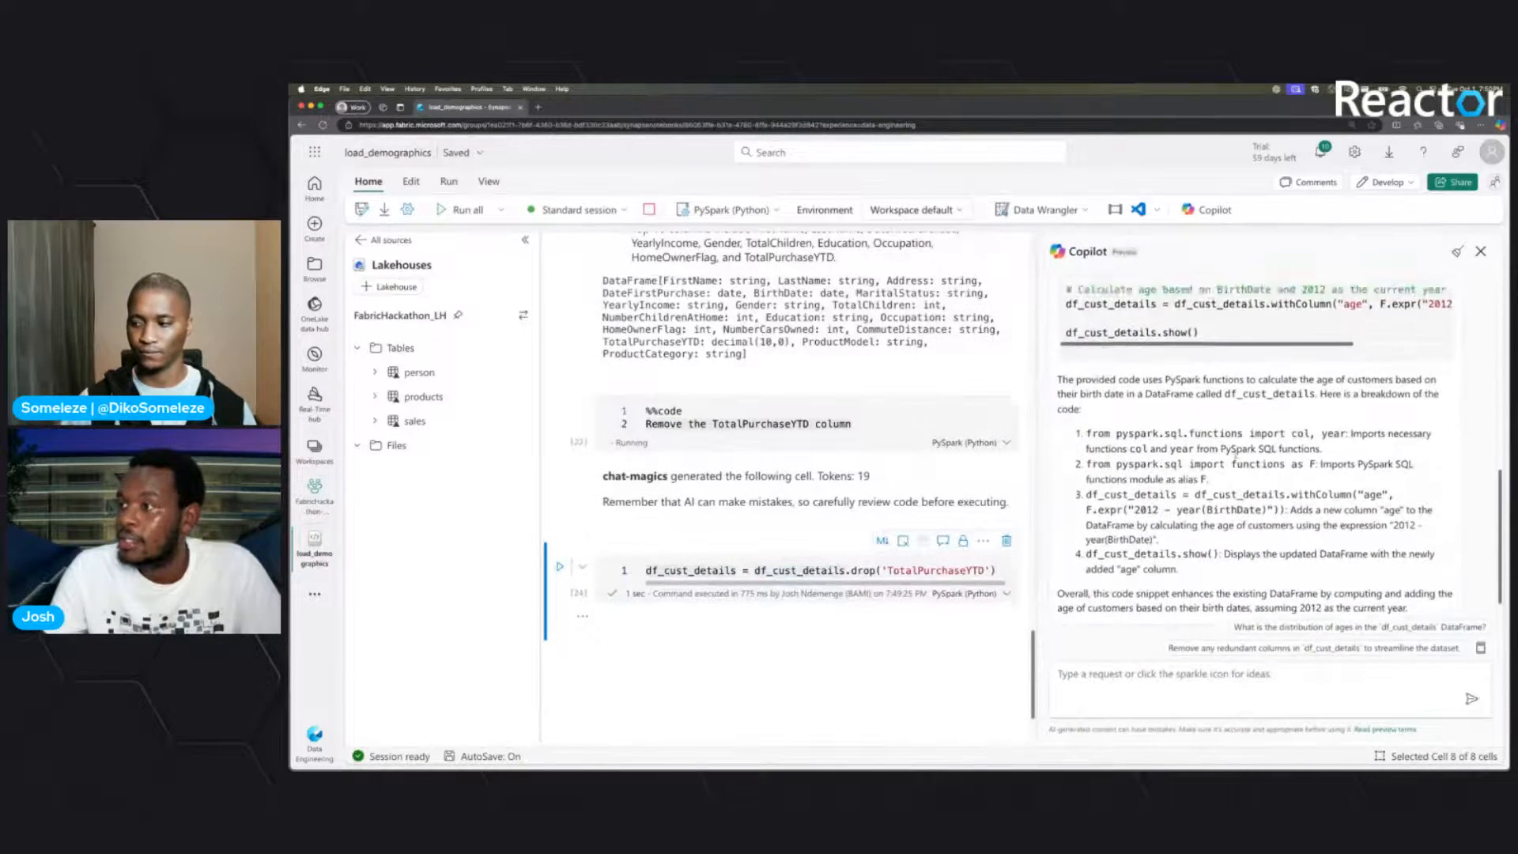
{"action": "scroll", "coordinate": [1234, 457], "scroll_direction": "up", "scroll_amount": 4}
{"action": "scroll", "coordinate": [1229, 496], "scroll_direction": "down", "scroll_amount": 1}
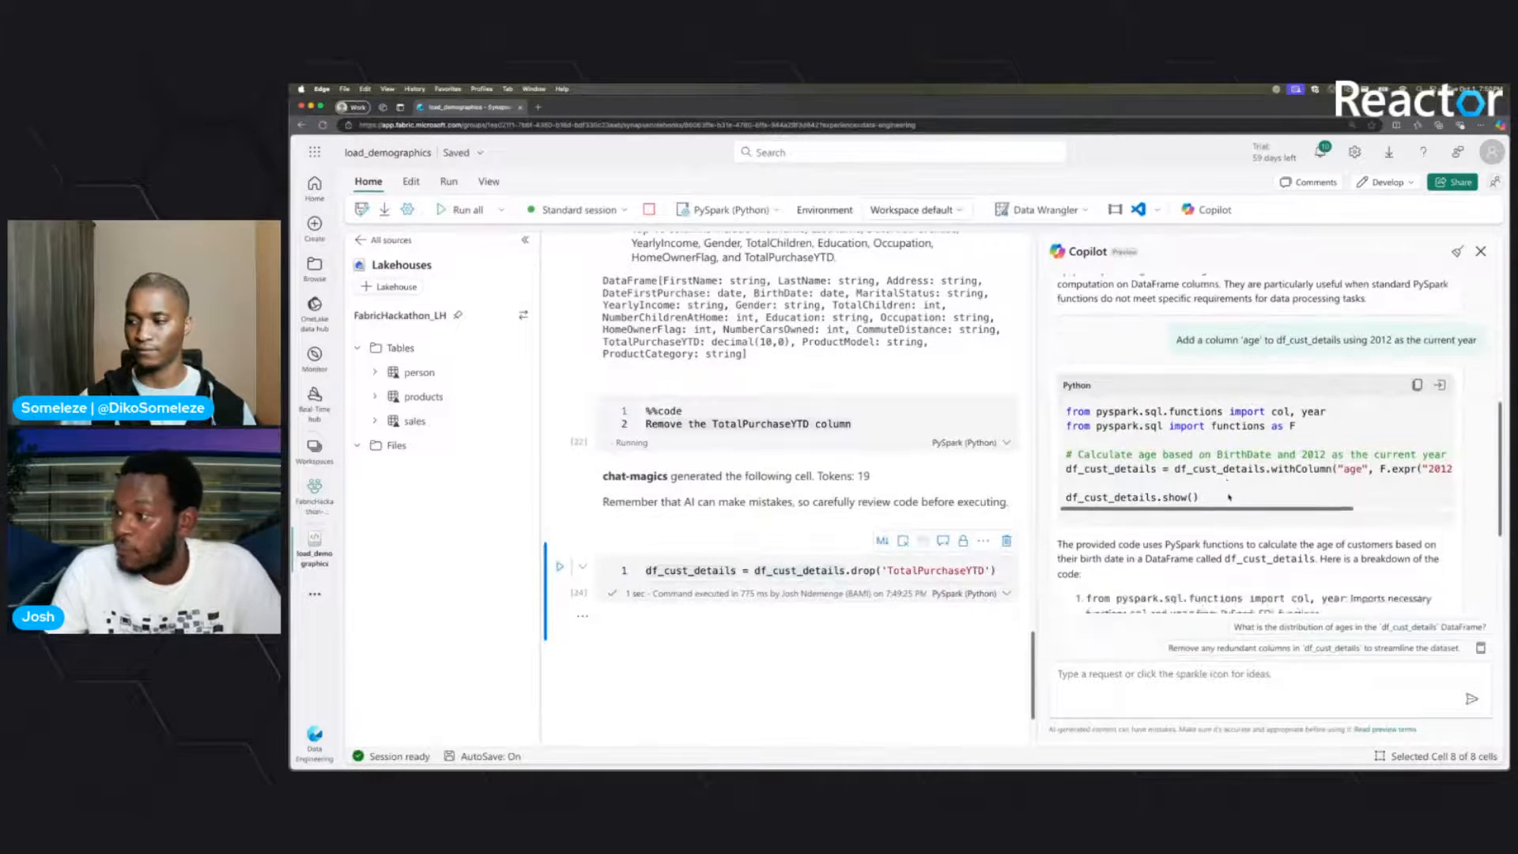
{"action": "scroll", "coordinate": [1229, 496], "scroll_direction": "down", "scroll_amount": 3}
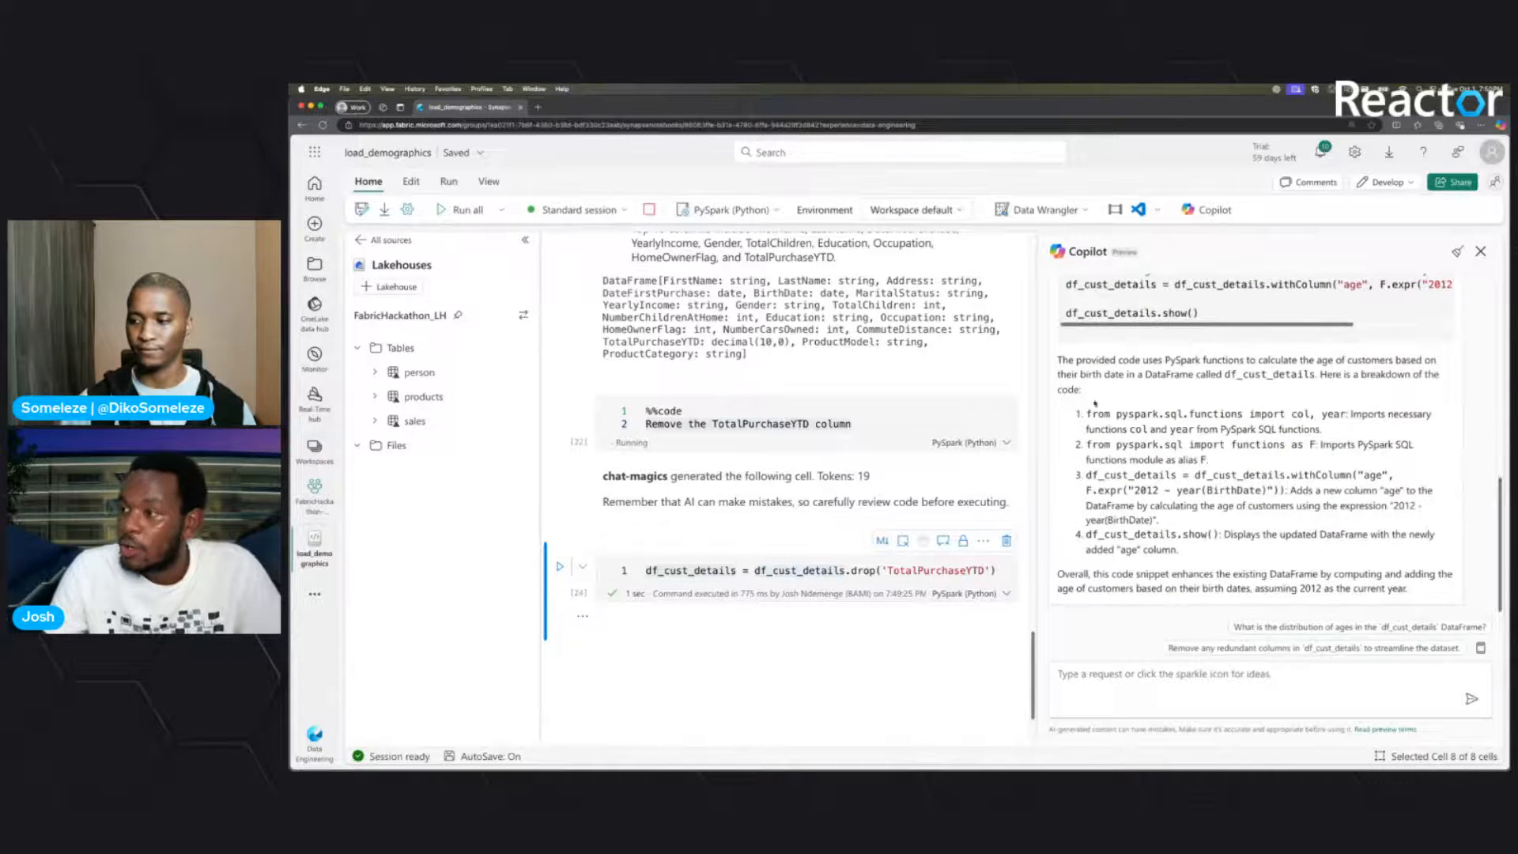
{"action": "scroll", "coordinate": [1304, 514], "scroll_direction": "up", "scroll_amount": 2}
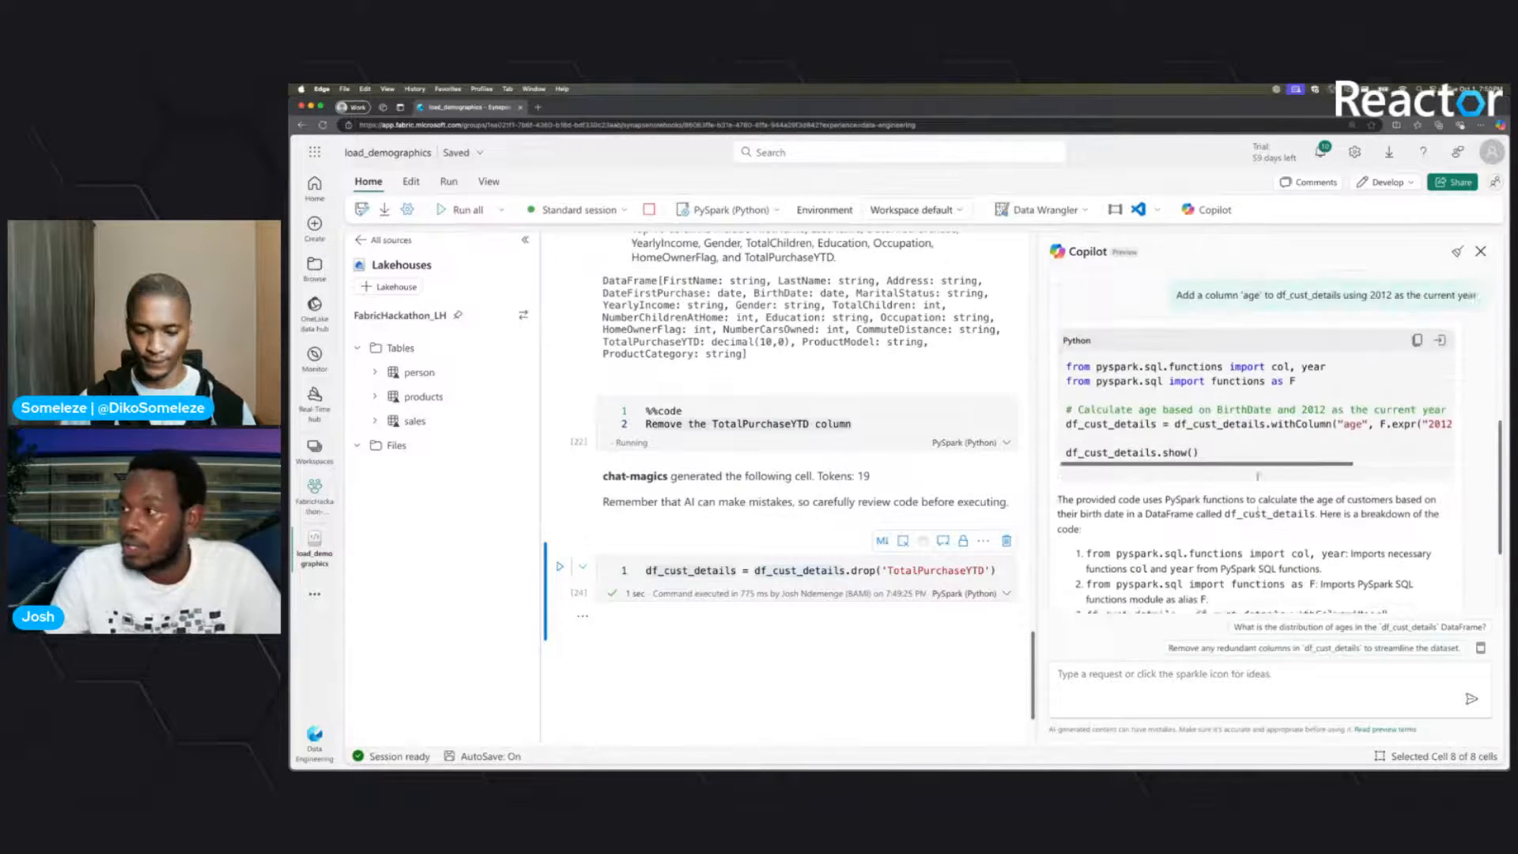
{"action": "left_click", "coordinate": [1440, 356]}
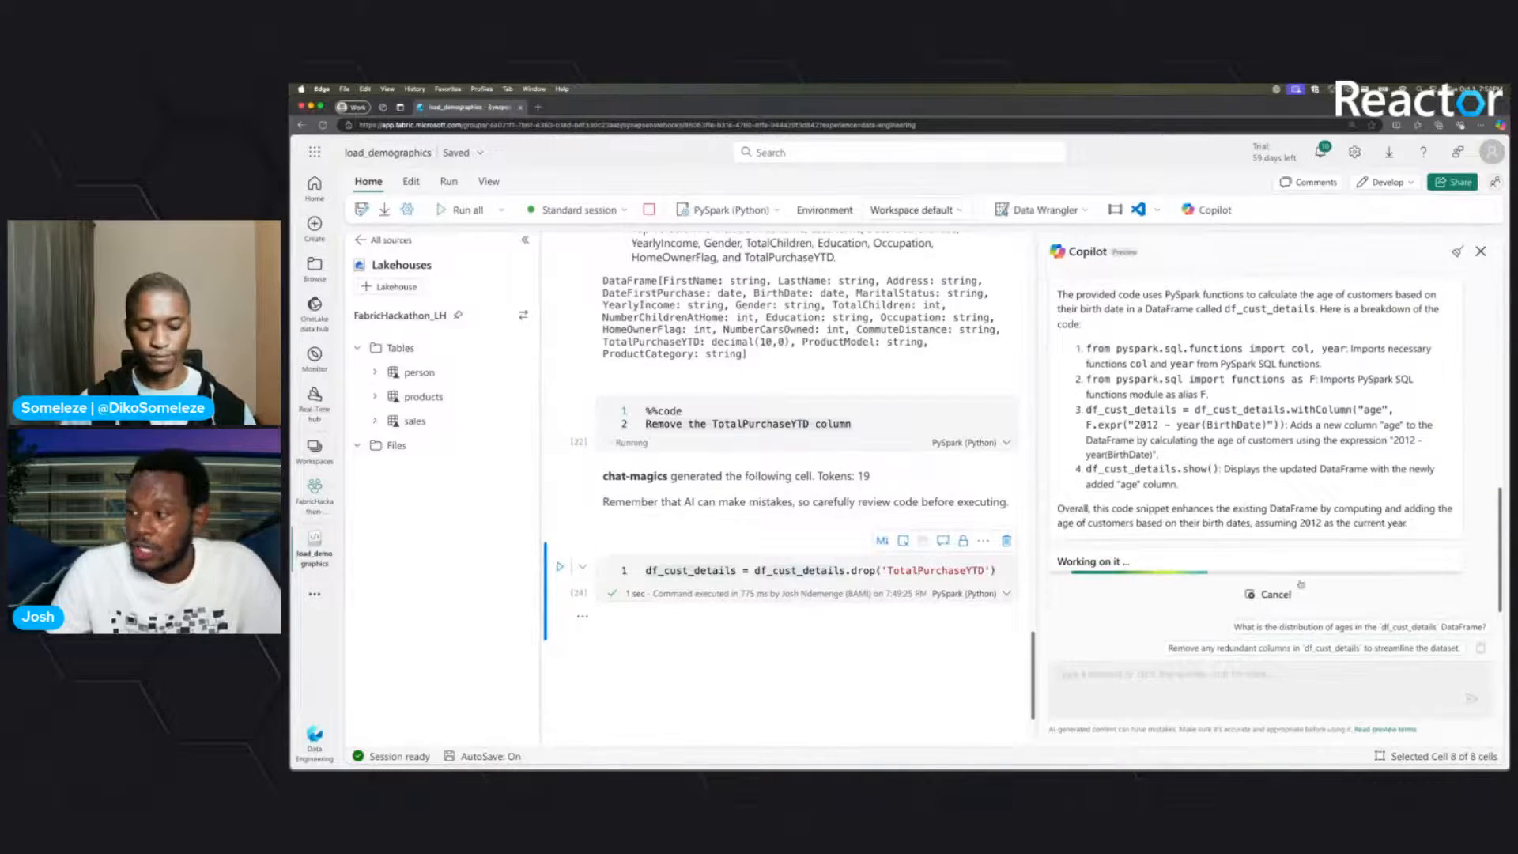
{"action": "scroll", "coordinate": [1394, 293], "scroll_direction": "up", "scroll_amount": 1}
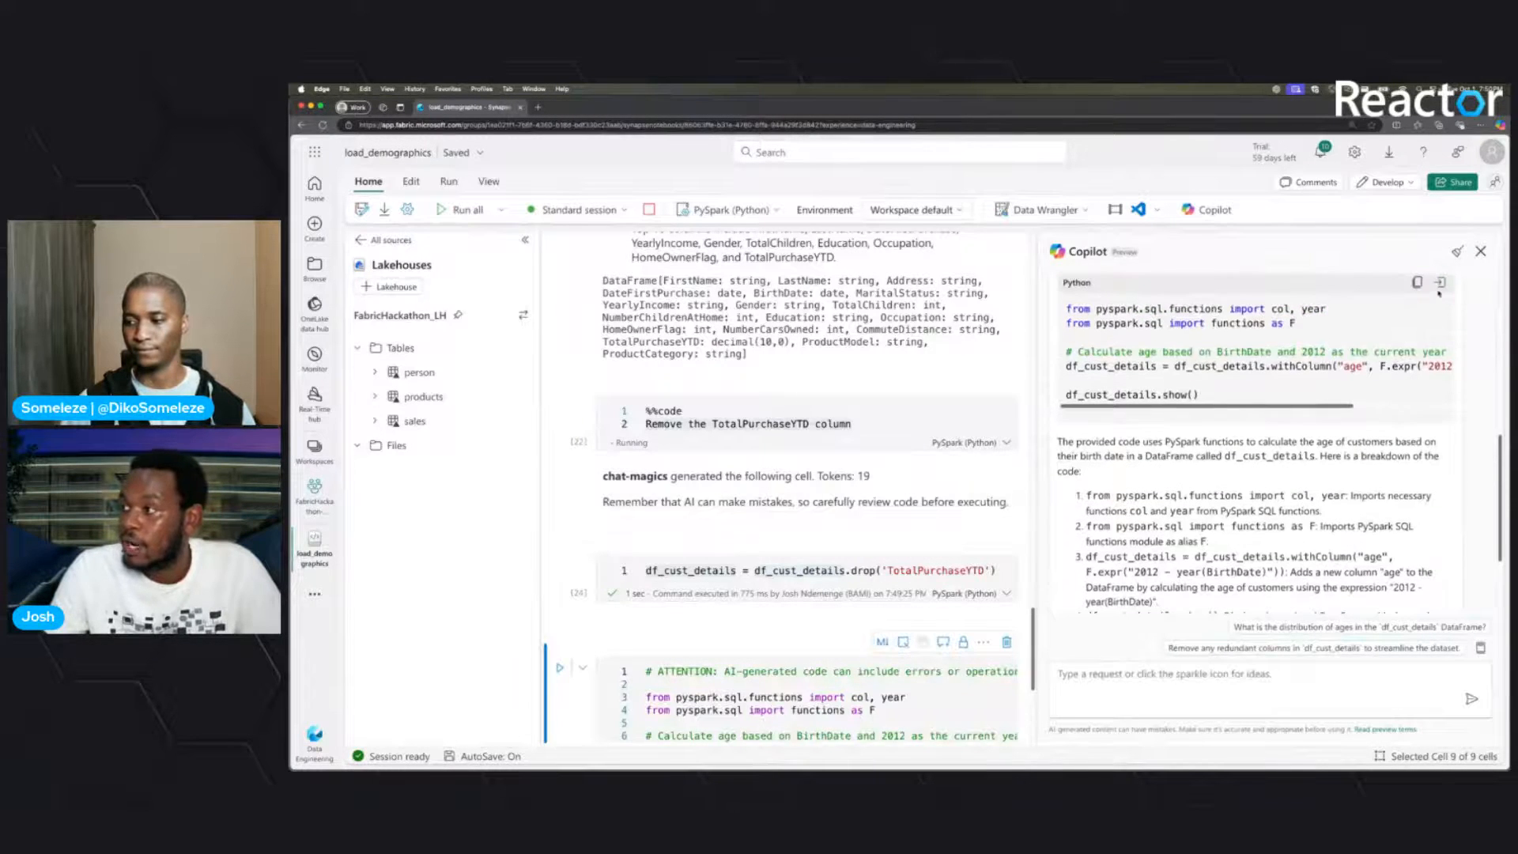
{"action": "scroll", "coordinate": [936, 535], "scroll_direction": "down", "scroll_amount": 3}
{"action": "scroll", "coordinate": [936, 535], "scroll_direction": "down", "scroll_amount": 1}
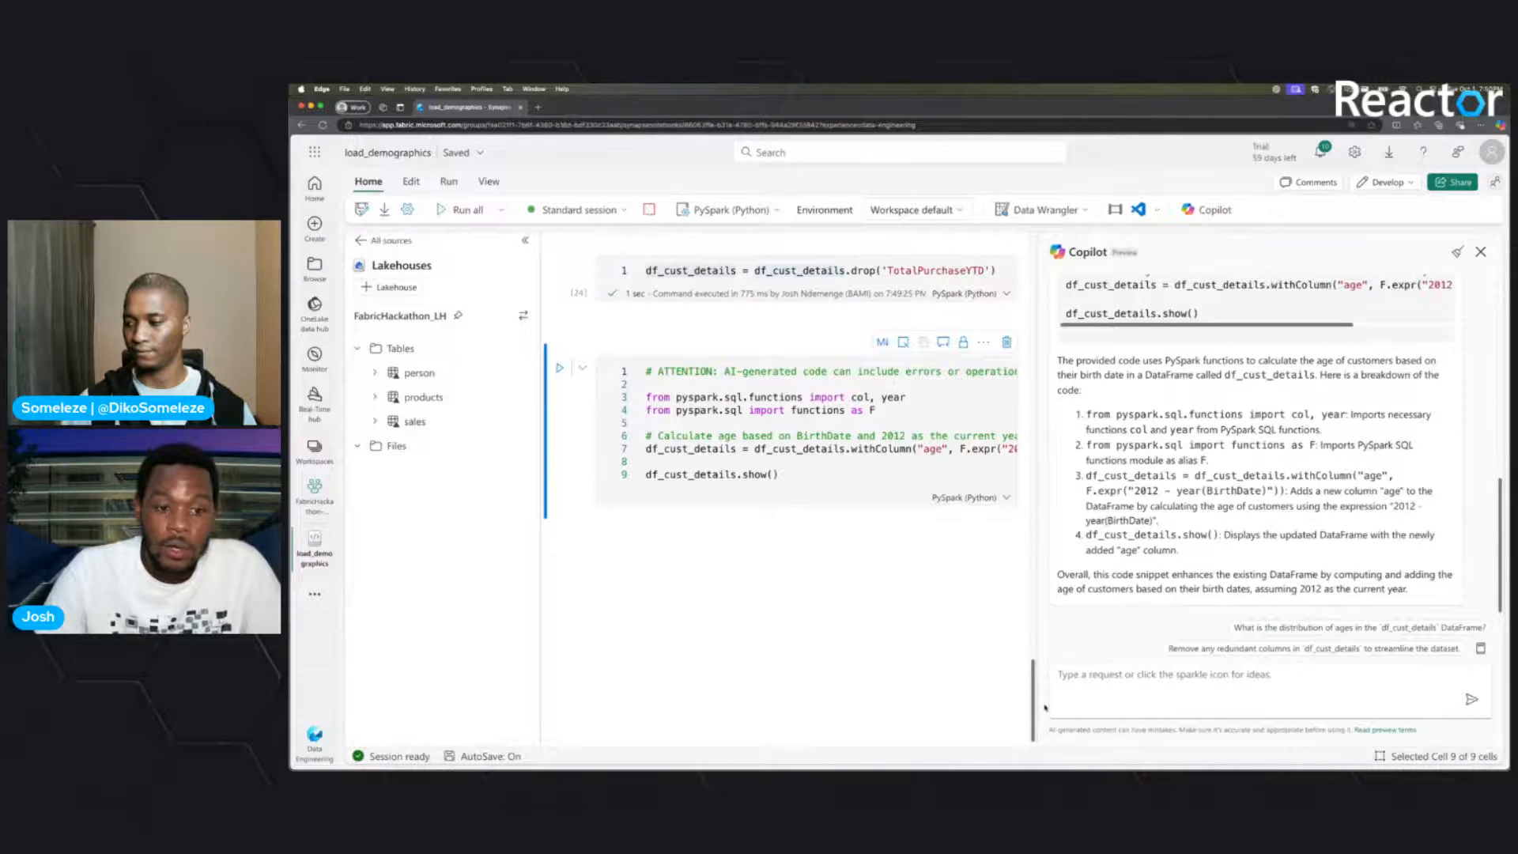
- Ask Copilot how to build a machine learning model on df_cust_details predicting bike buyers for Adventure Works' targeted marketing campaign, with 'IsBikeBuyer' as target column
{"action": "left_click", "coordinate": [1086, 681]}
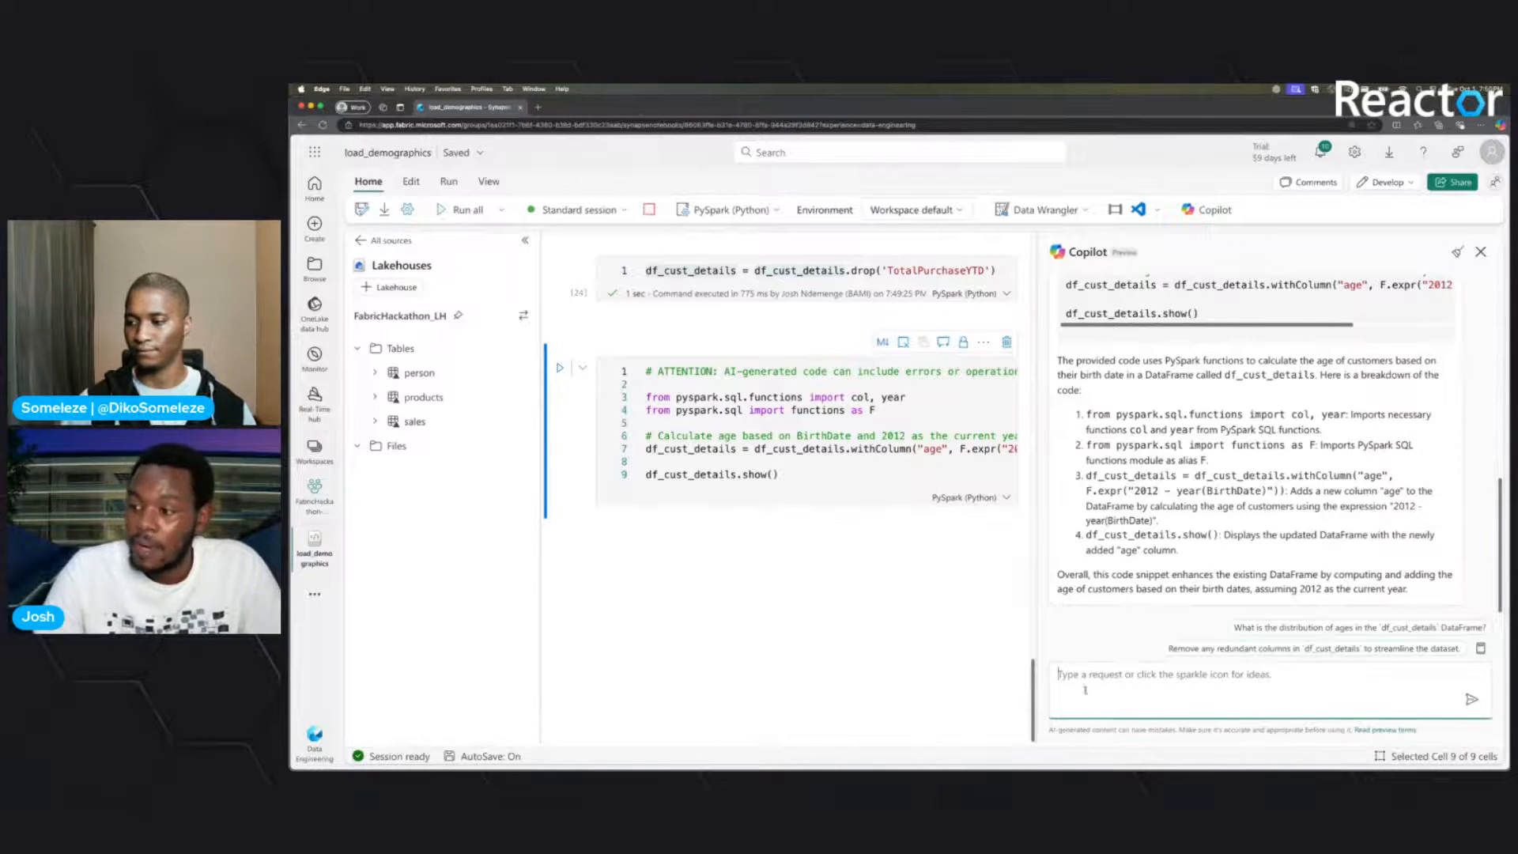
{"action": "type", "text": "Suggest how we can build a predictive machine learning model using df_cust_details to predict if a customer is likely to buy a bike or not to help Adventure Works, the bike shop, build a targeted marketing campaign, the 'IsBikeBuyer' column is the target column."}
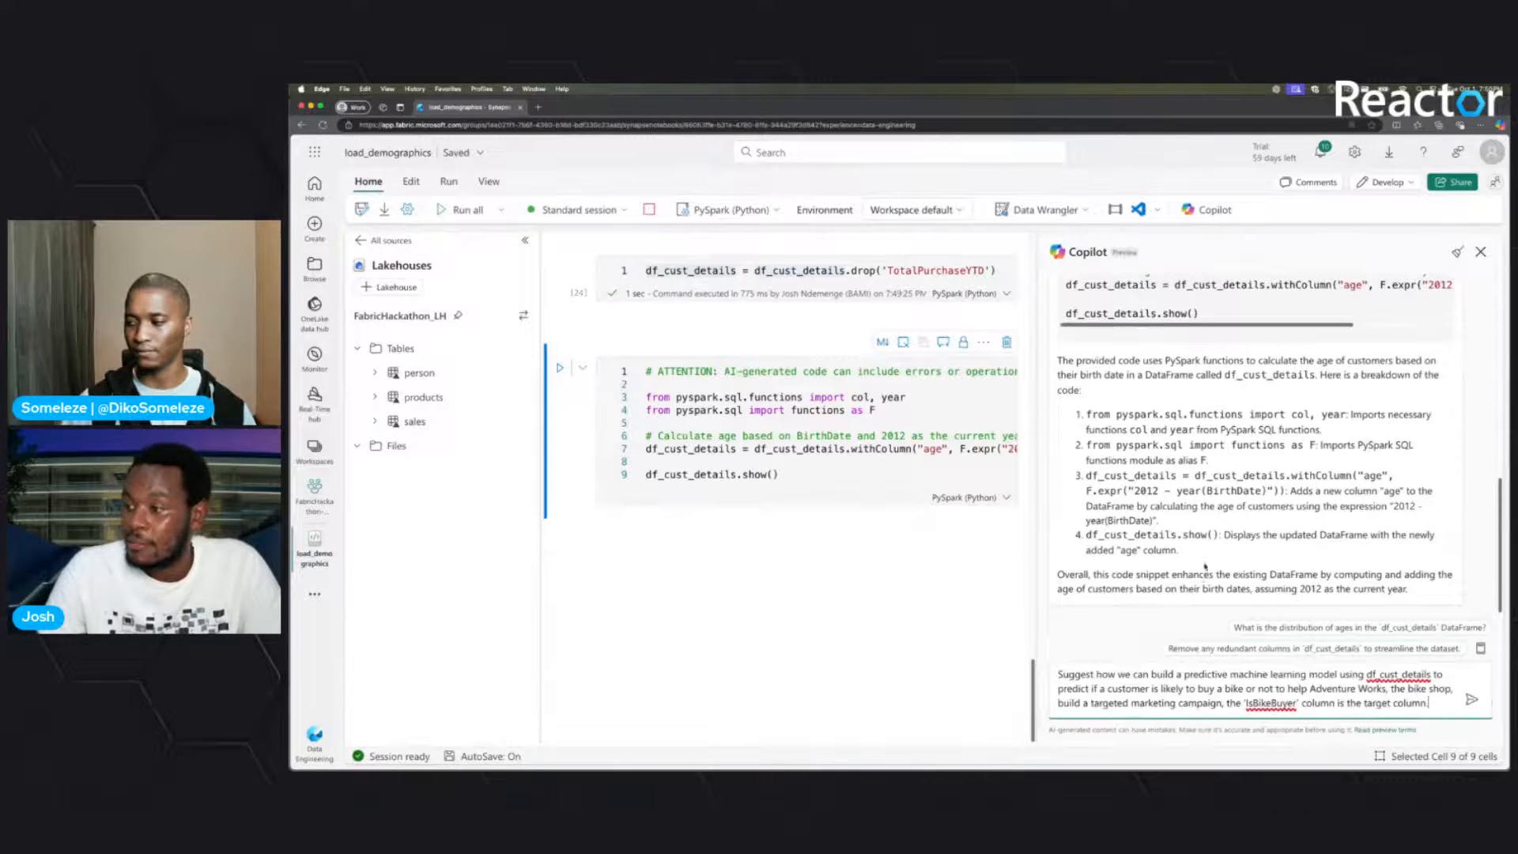
{"action": "left_click_drag", "start_coordinate": [1060, 678], "coordinate": [1422, 703]}
{"action": "left_click", "coordinate": [1151, 673]}
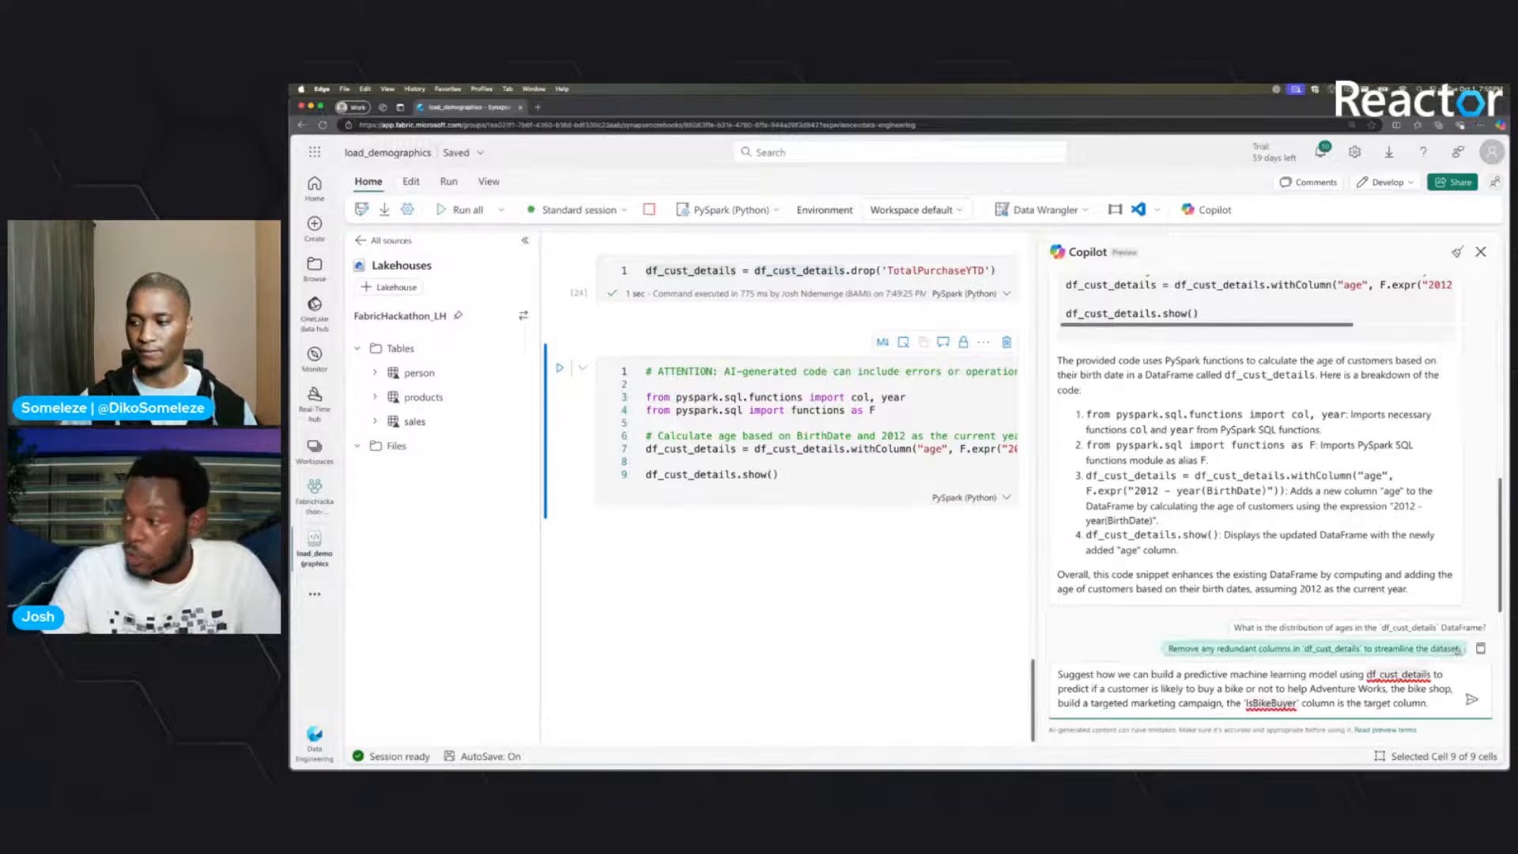
{"action": "left_click_drag", "start_coordinate": [1063, 689], "coordinate": [1405, 689]}
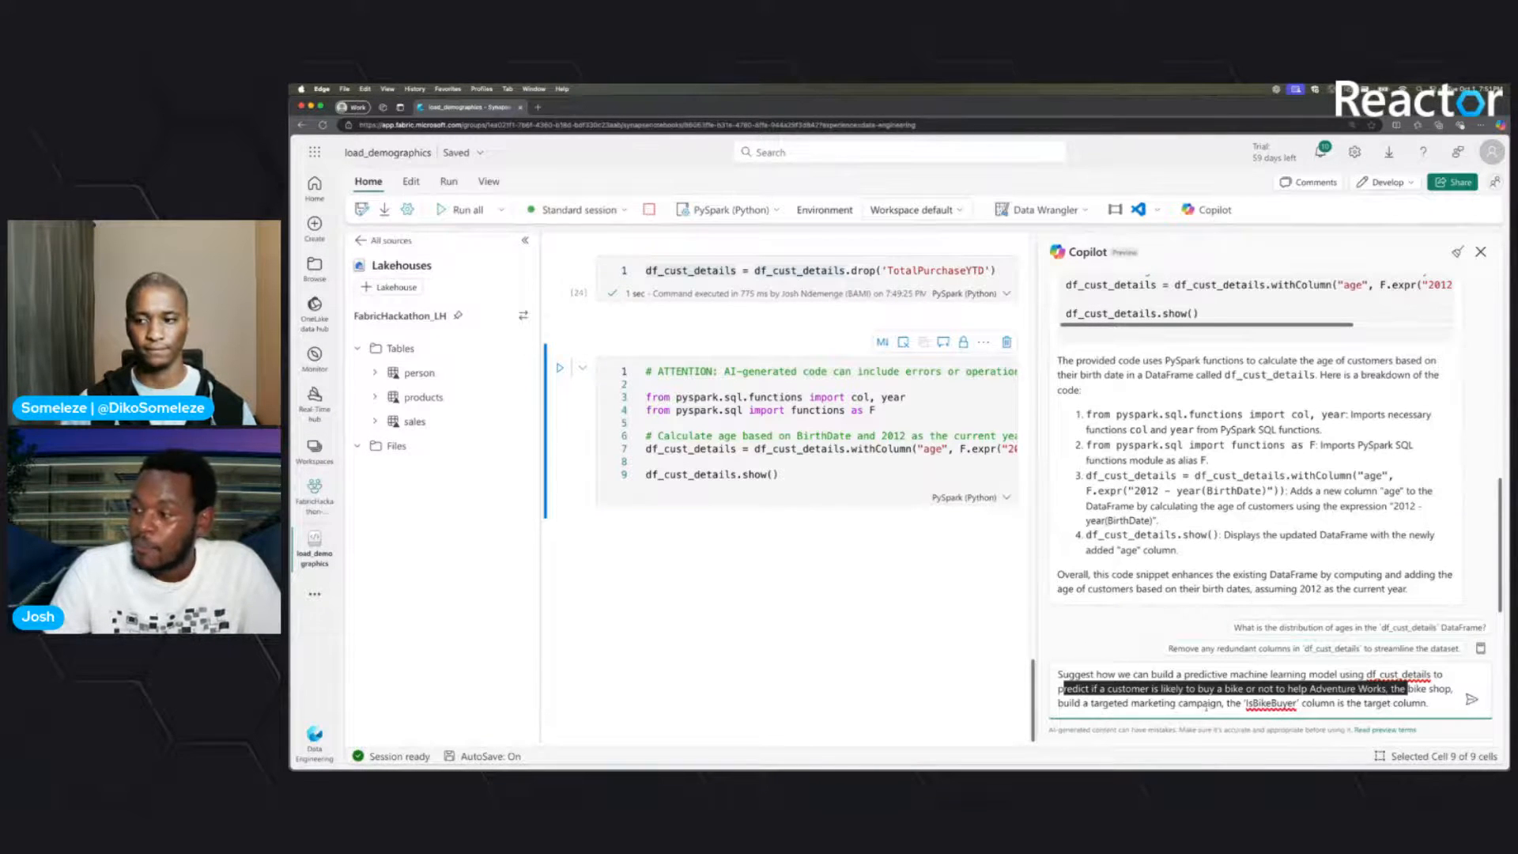
{"action": "left_click", "coordinate": [1297, 702]}
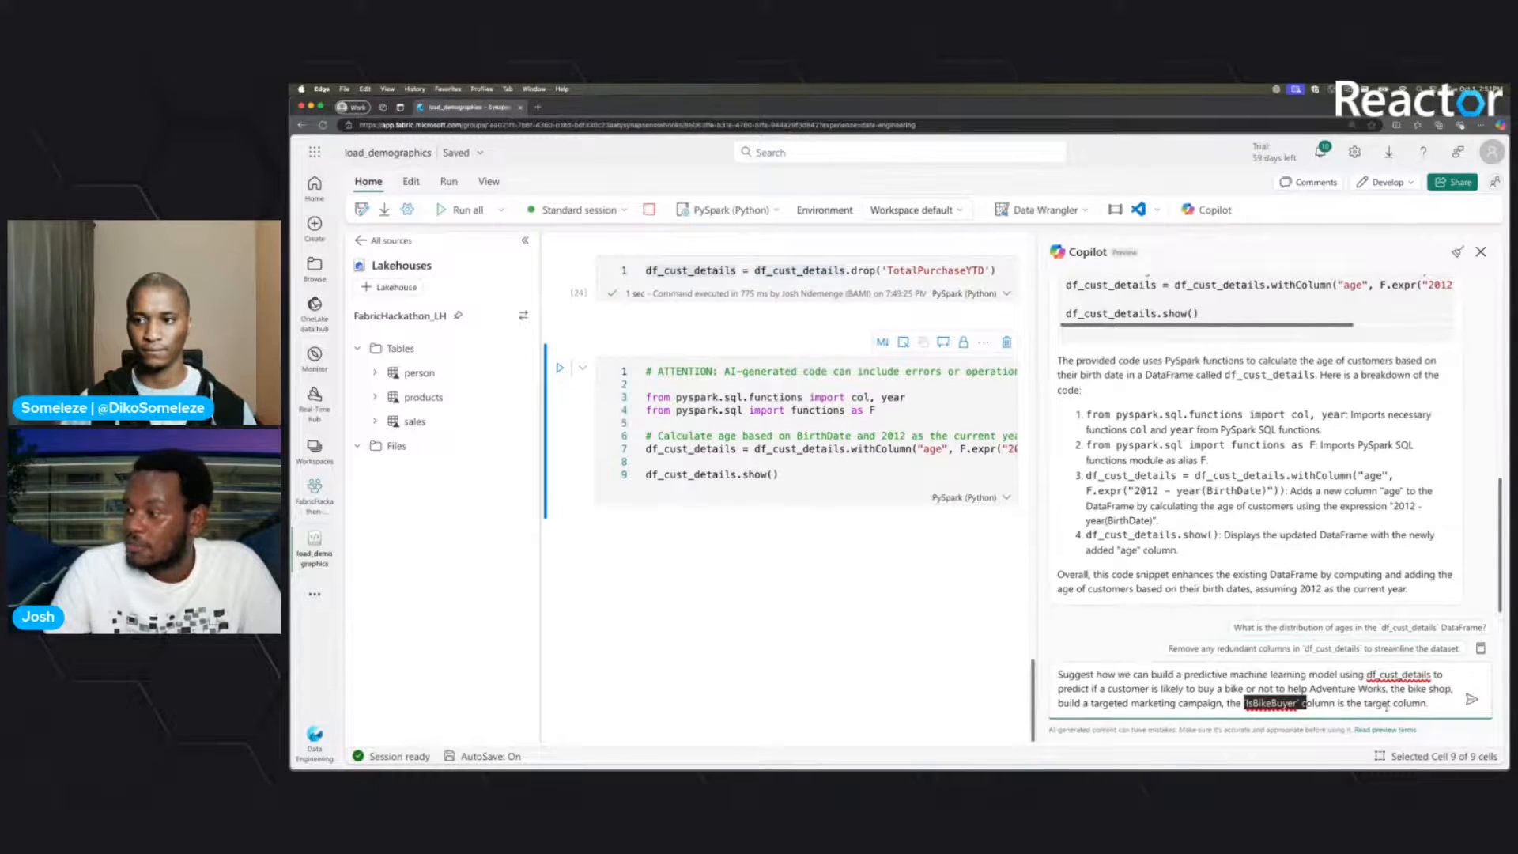
{"action": "left_click_drag", "start_coordinate": [1430, 703], "coordinate": [1059, 674]}
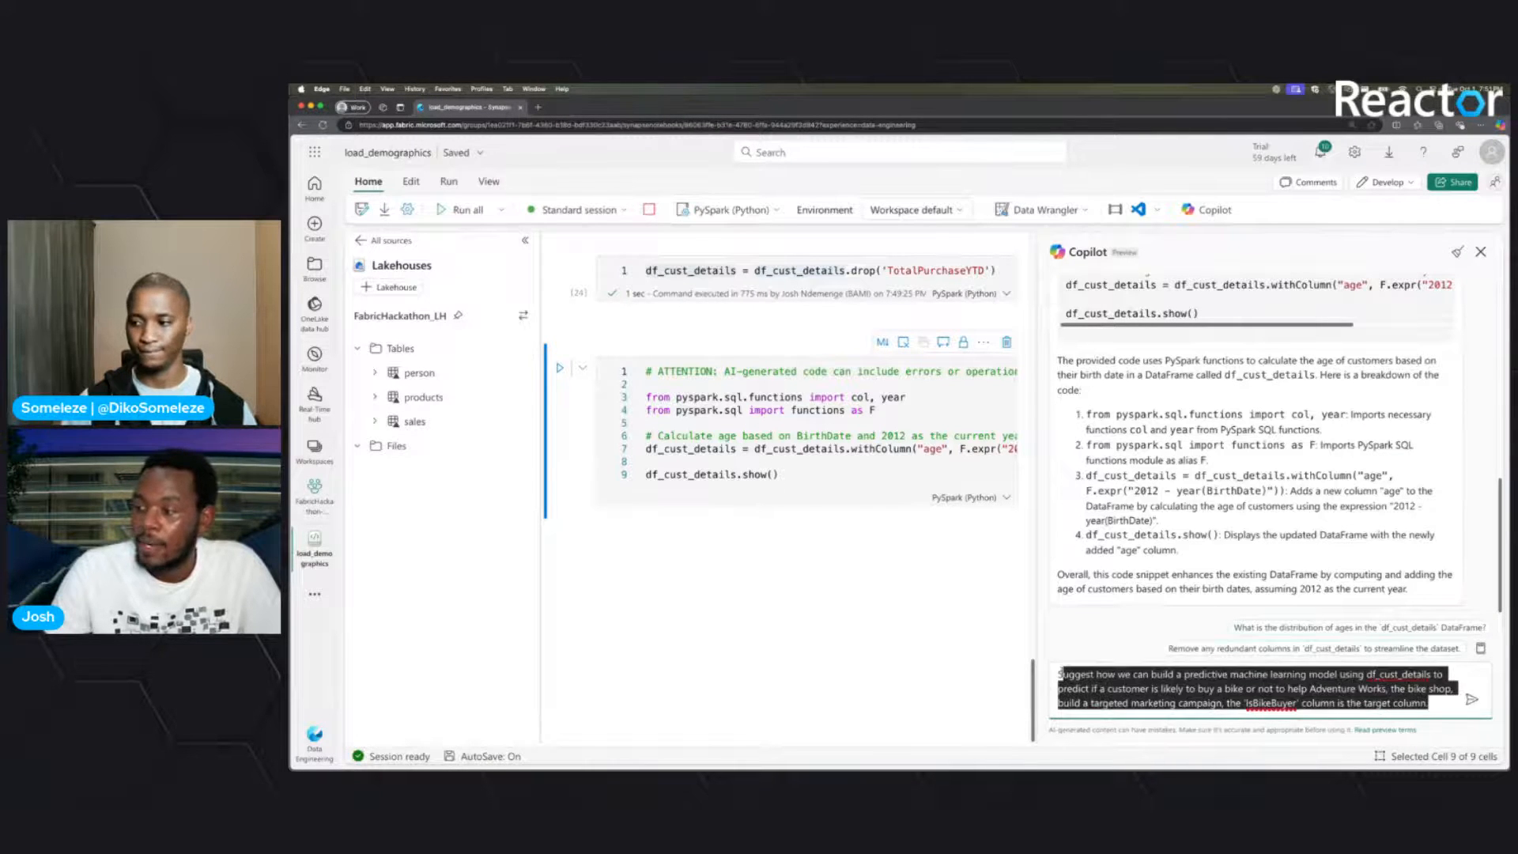
{"action": "left_click", "coordinate": [1472, 698]}
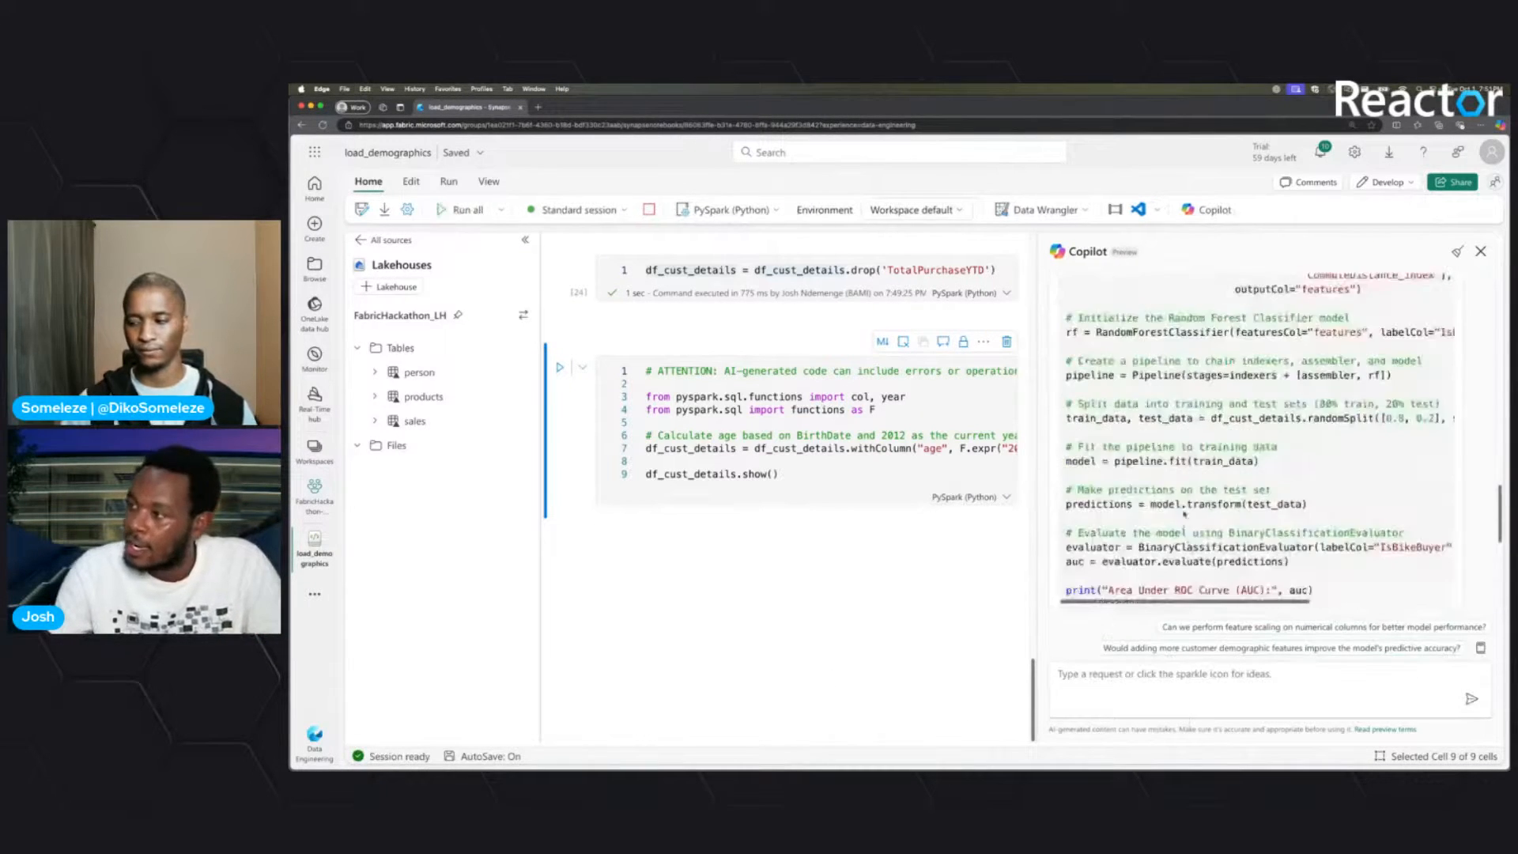
- Insert Copilot's generated Random Forest bike-buyer prediction code into the notebook as a new cell, then review the code and its explanation
{"action": "scroll", "coordinate": [1192, 477], "scroll_direction": "up", "scroll_amount": 3}
{"action": "scroll", "coordinate": [1217, 466], "scroll_direction": "down", "scroll_amount": 1}
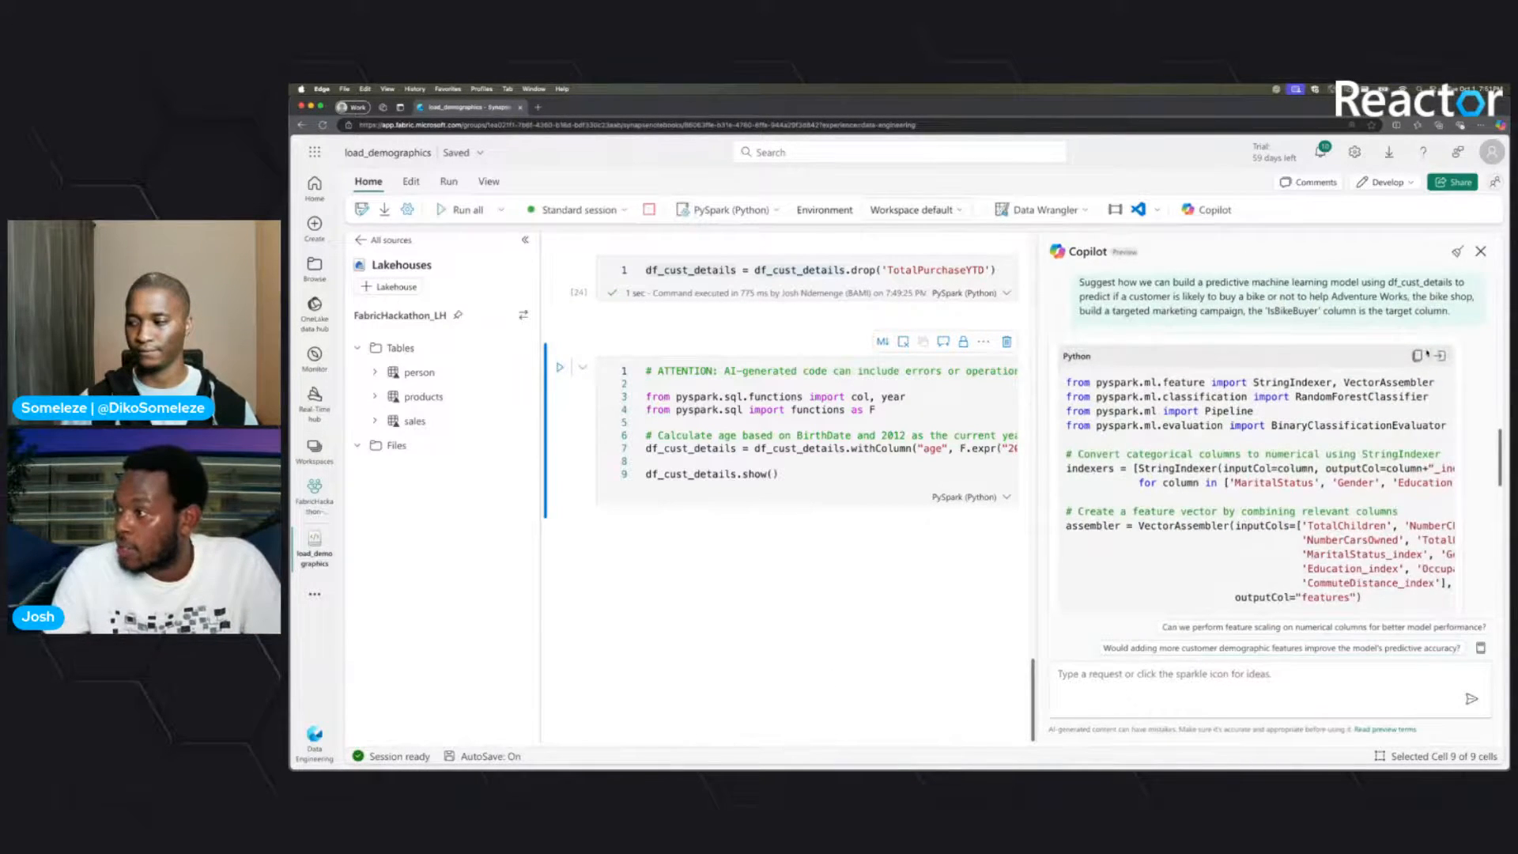
{"action": "left_click", "coordinate": [1440, 354]}
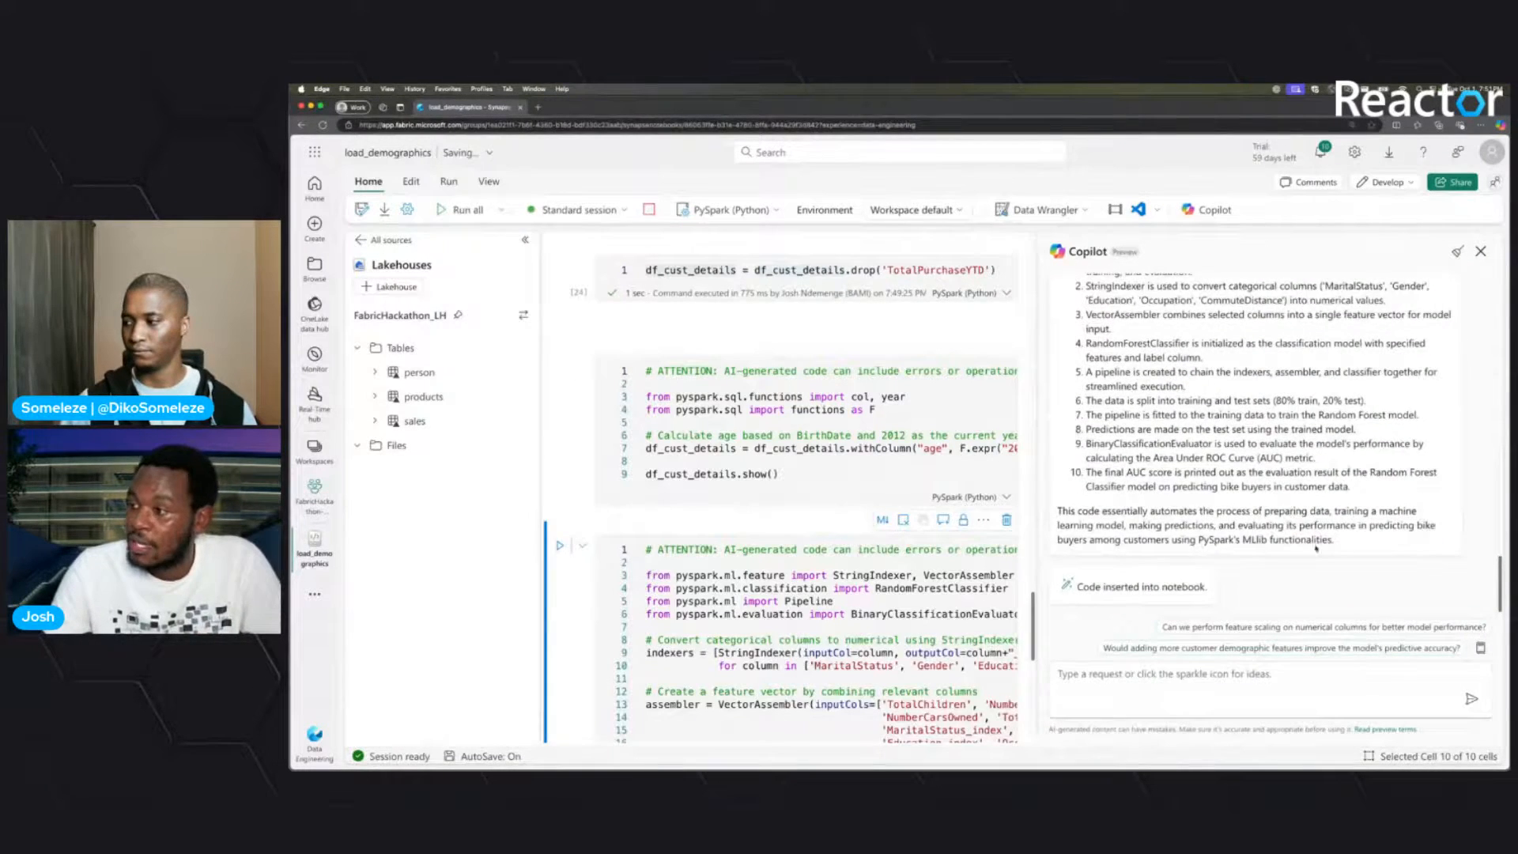
{"action": "scroll", "coordinate": [1155, 456], "scroll_direction": "up", "scroll_amount": 5}
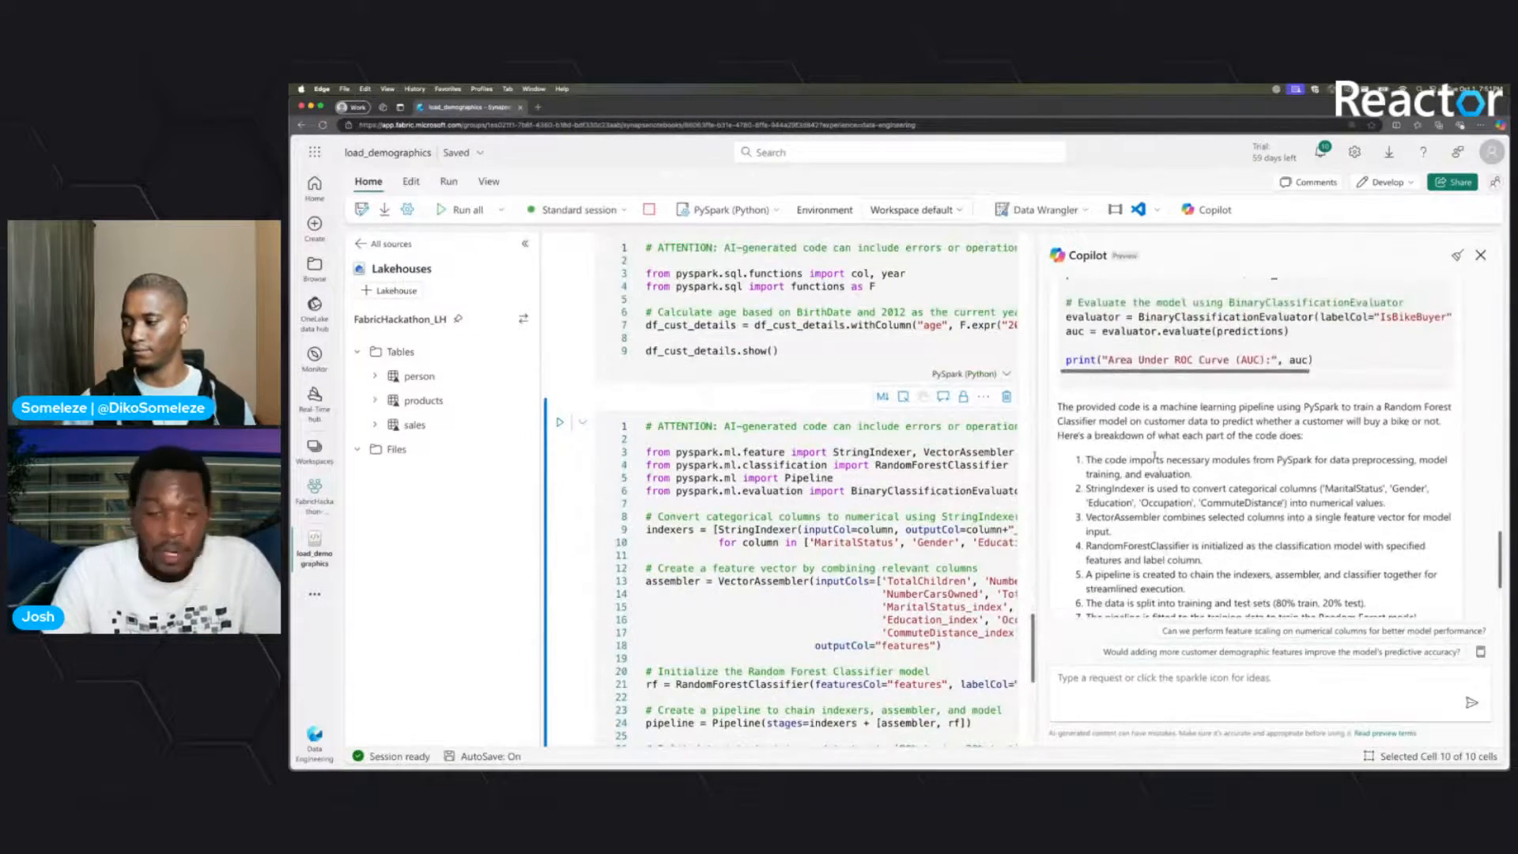
{"action": "scroll", "coordinate": [1155, 456], "scroll_direction": "down", "scroll_amount": 2}
{"action": "scroll", "coordinate": [744, 566], "scroll_direction": "down", "scroll_amount": 5}
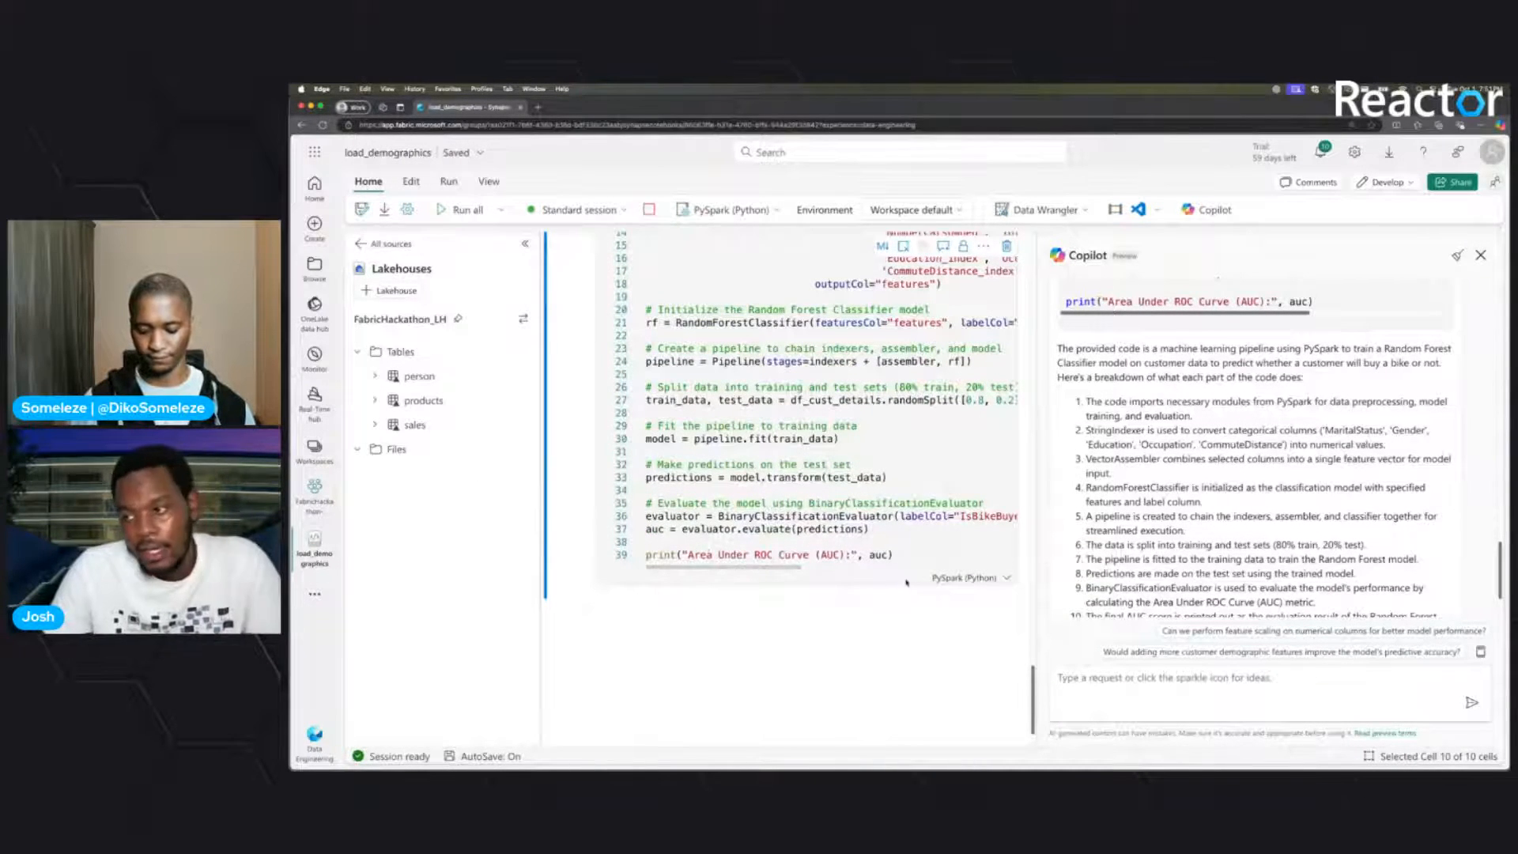
{"action": "scroll", "coordinate": [797, 516], "scroll_direction": "up", "scroll_amount": 5}
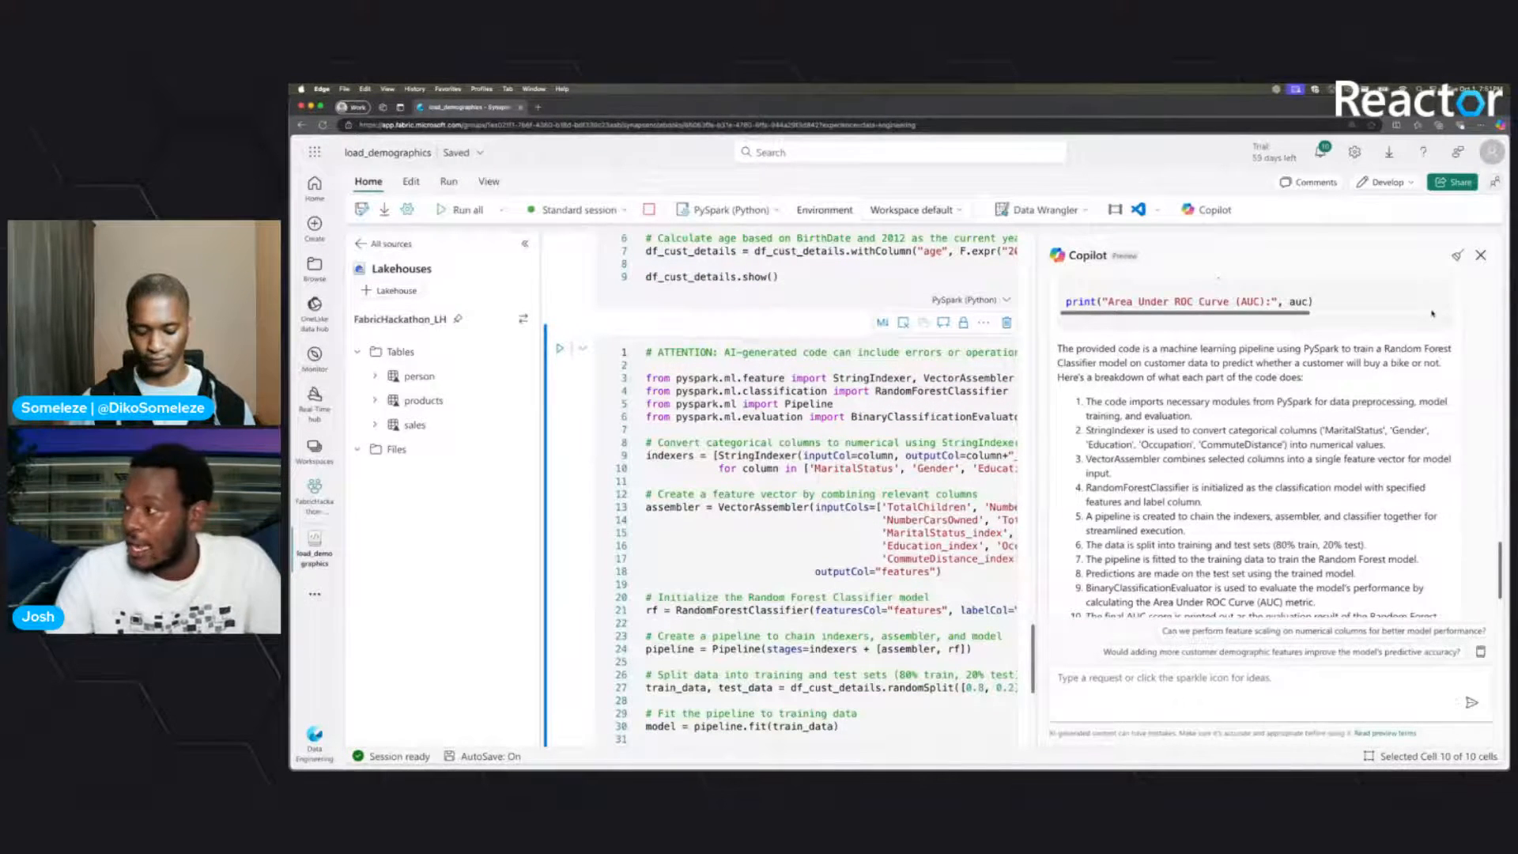
- Clear the Copilot chat and send the suggested insights prompt as "Analyze df_cust_details and provide insights about the data"
{"action": "left_click", "coordinate": [1457, 254]}
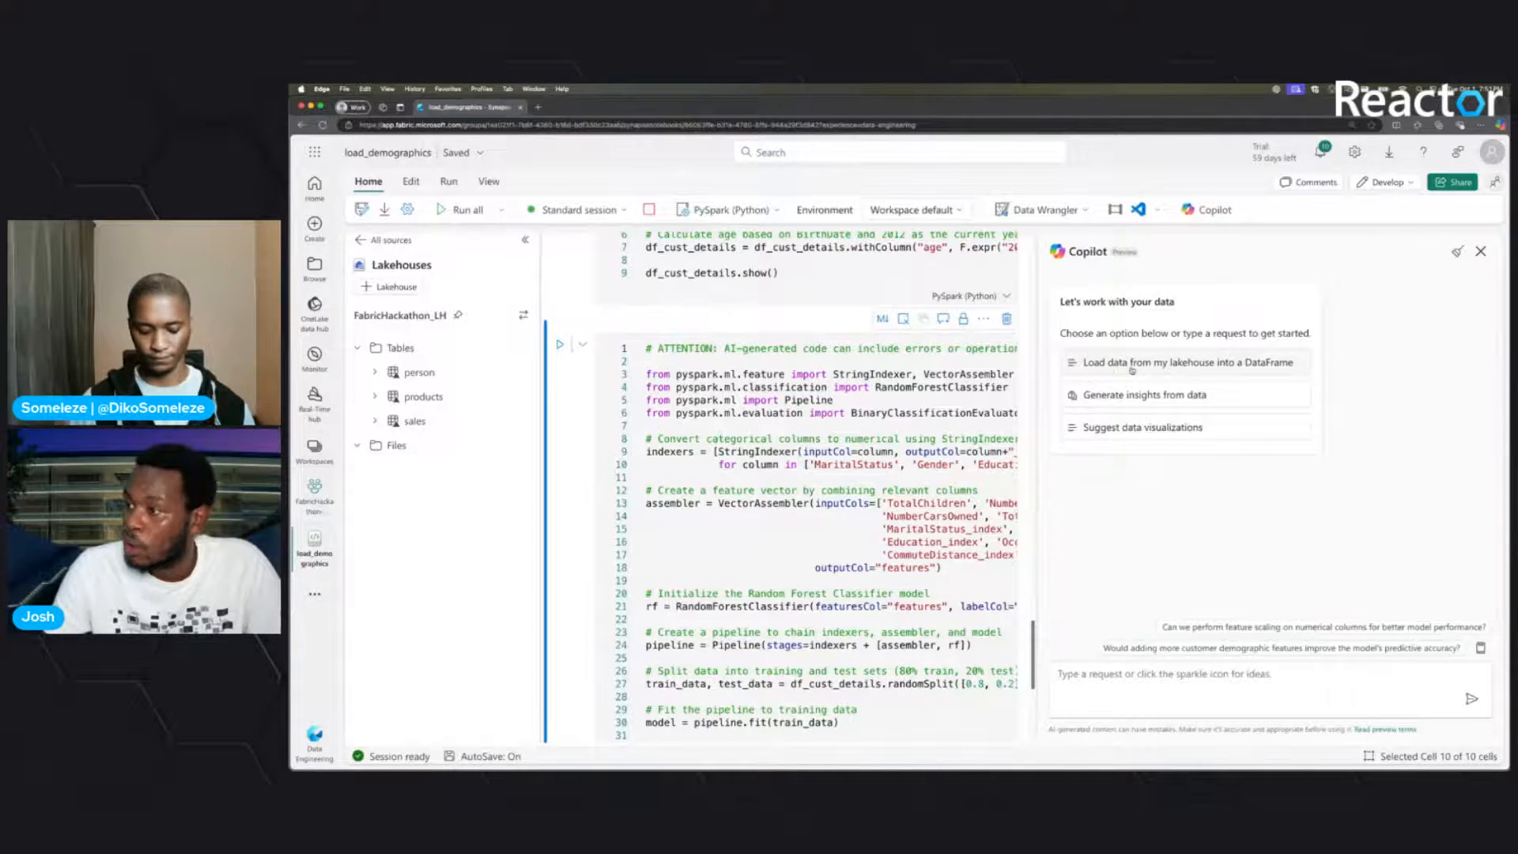
{"action": "left_click", "coordinate": [1184, 399]}
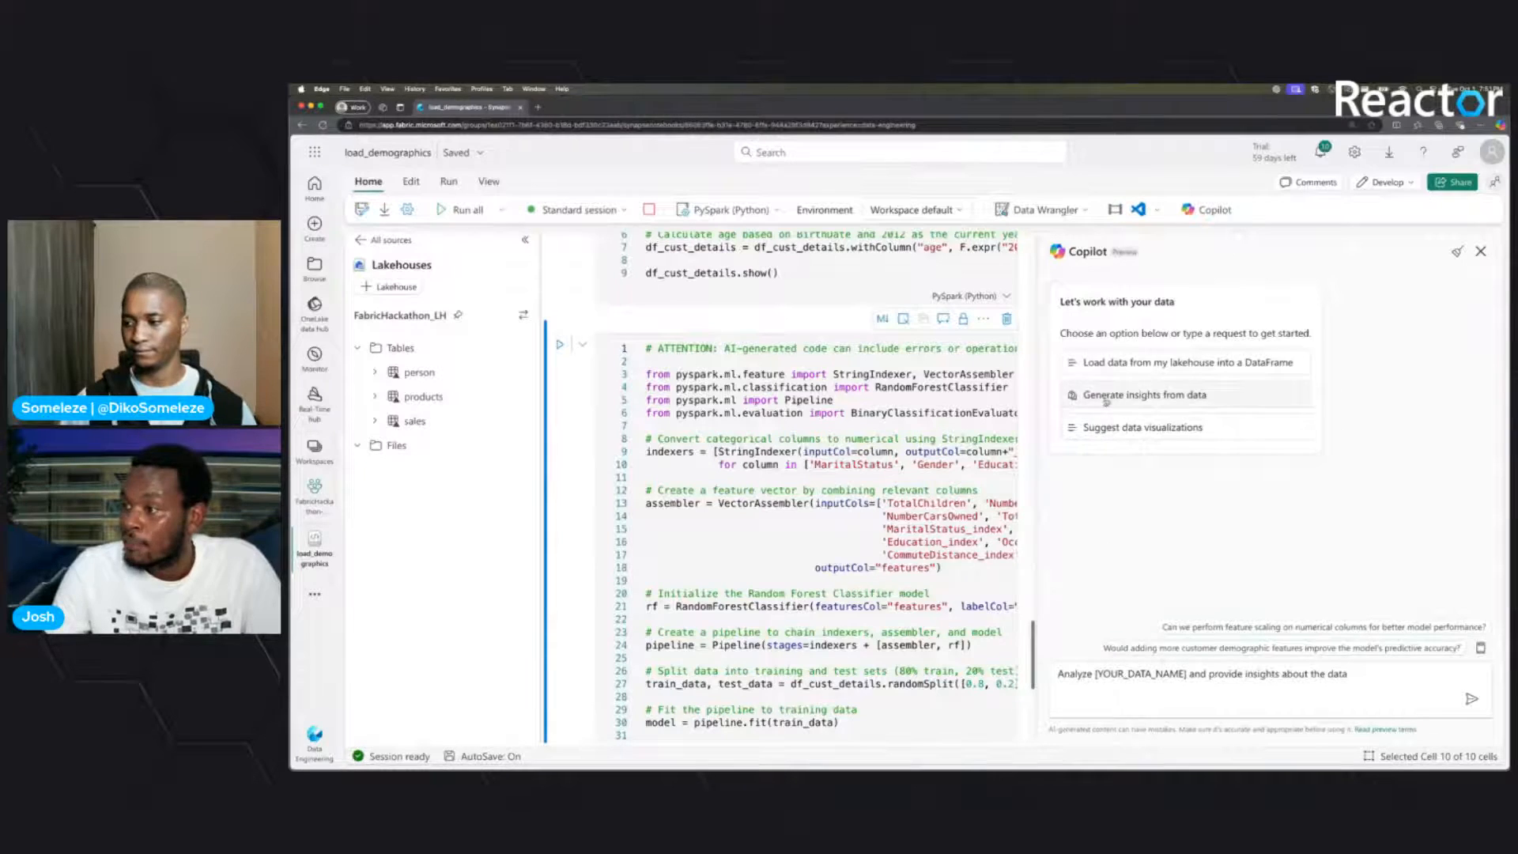
{"action": "double_click", "coordinate": [1145, 673]}
{"action": "key", "text": "BackSpace"}
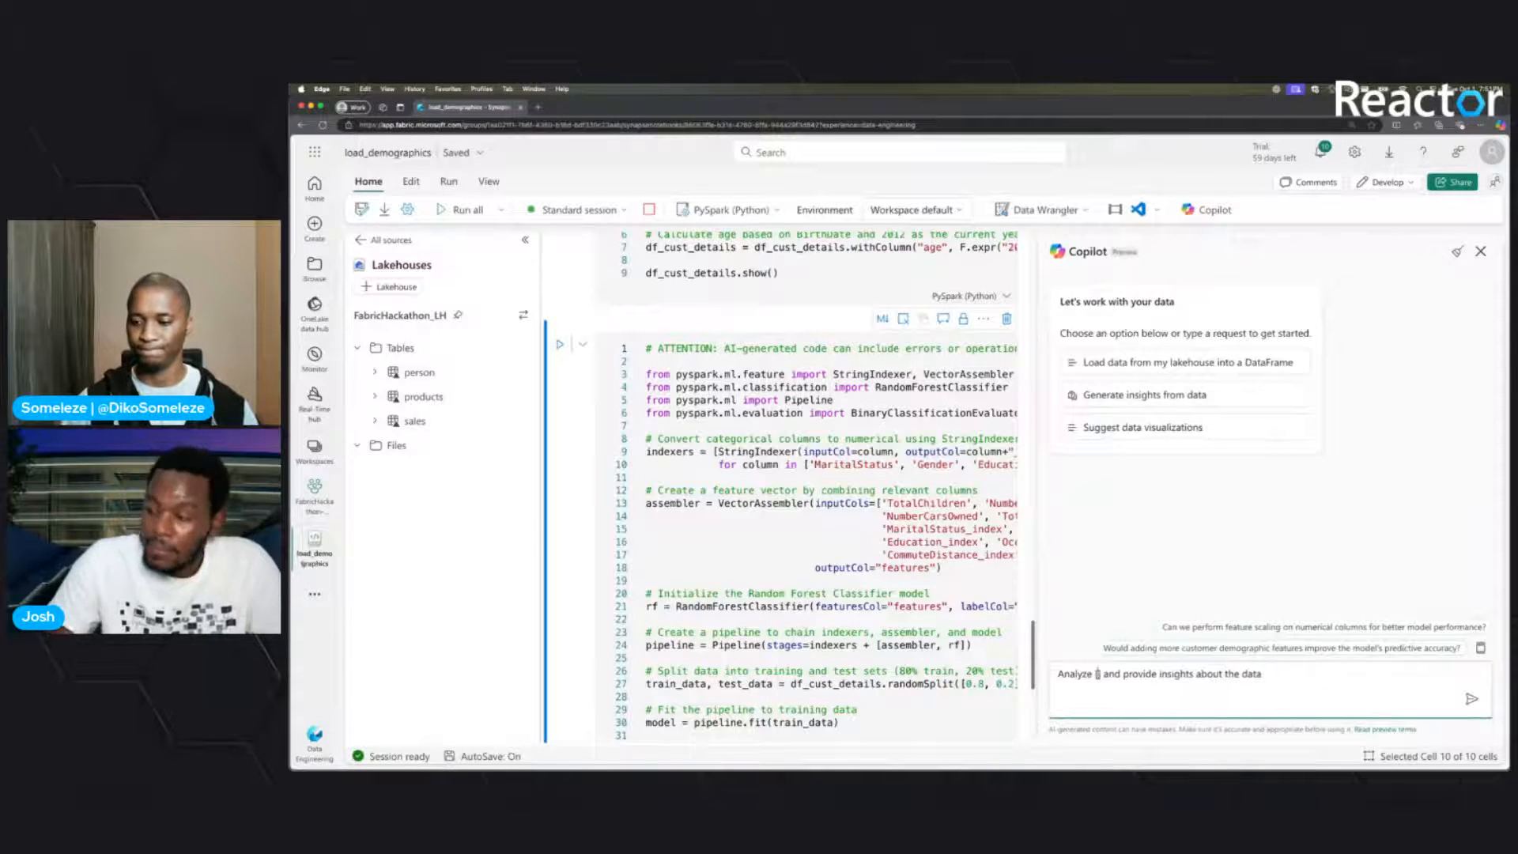
{"action": "key", "text": "BackSpace"}
{"action": "key", "text": "BackSpace"}
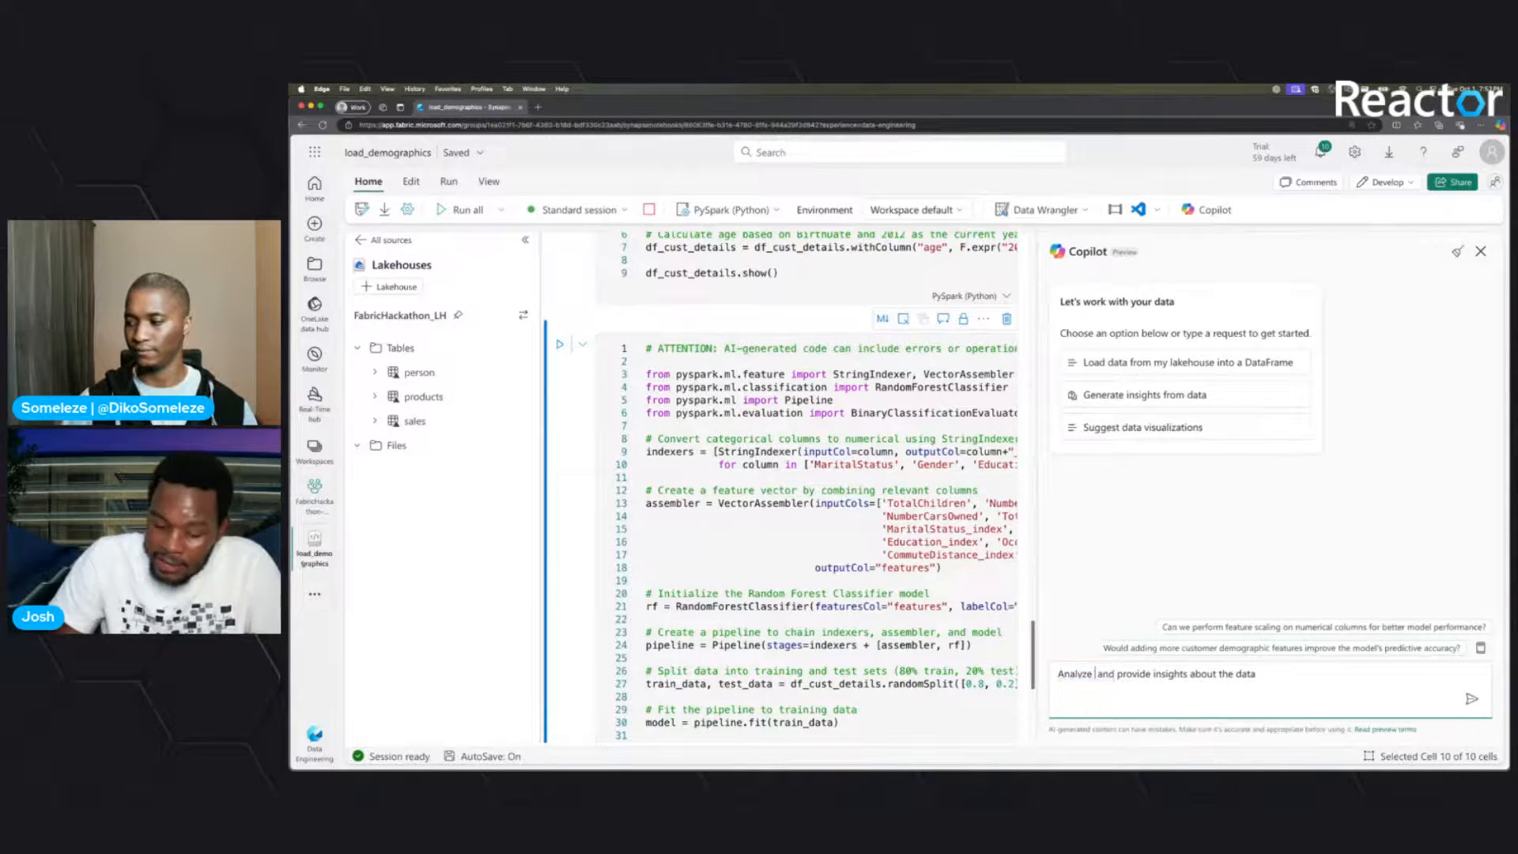
{"action": "type", "text": "df_"}
{"action": "type", "text": "cust"}
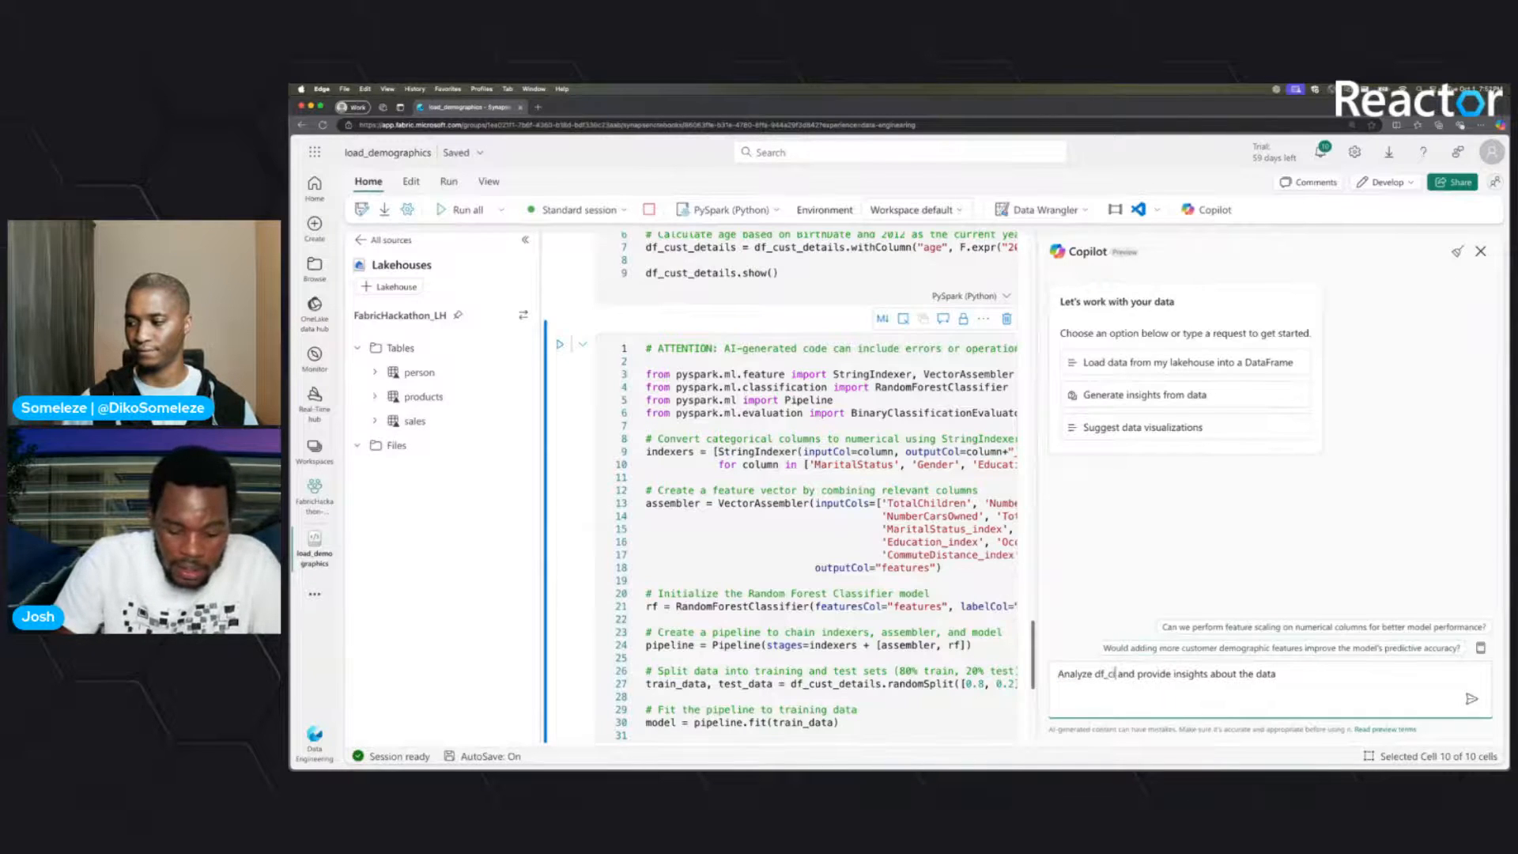
{"action": "type", "text": "_details"}
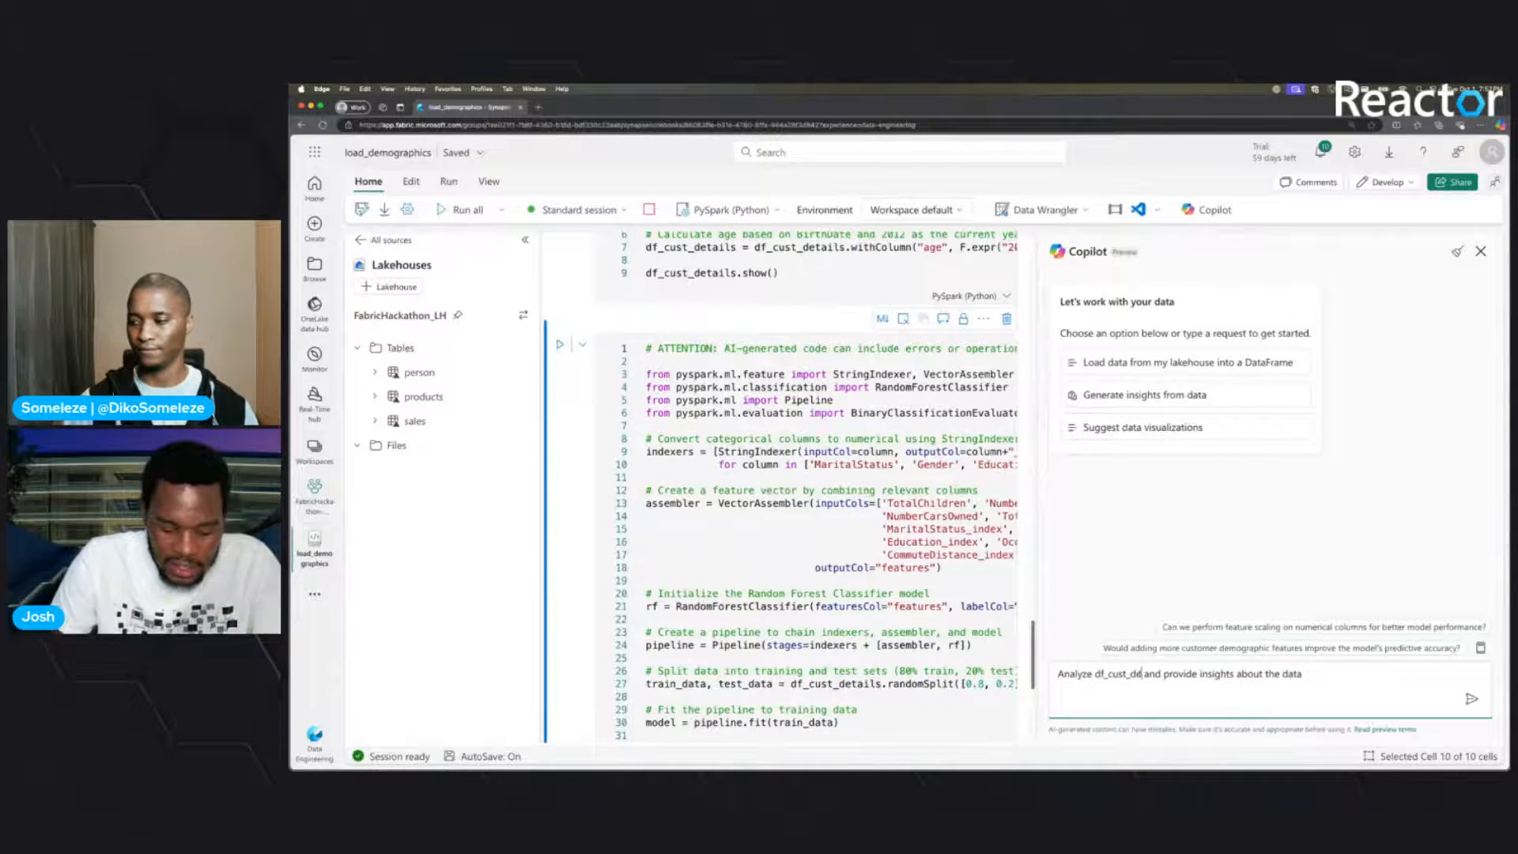
{"action": "key", "text": "Return"}
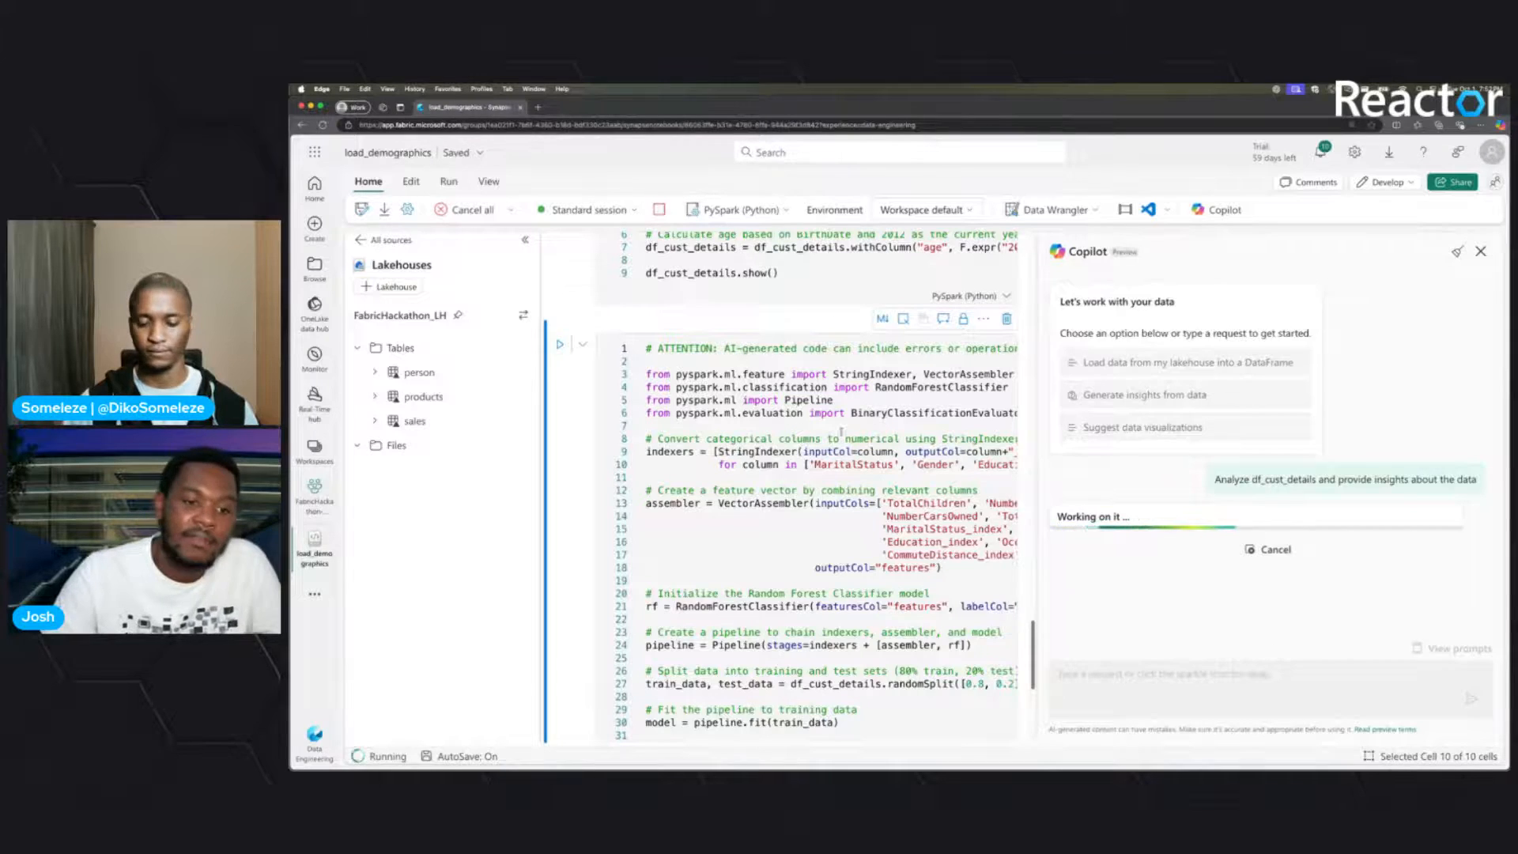
{"action": "scroll", "coordinate": [1099, 537], "scroll_direction": "up", "scroll_amount": 4}
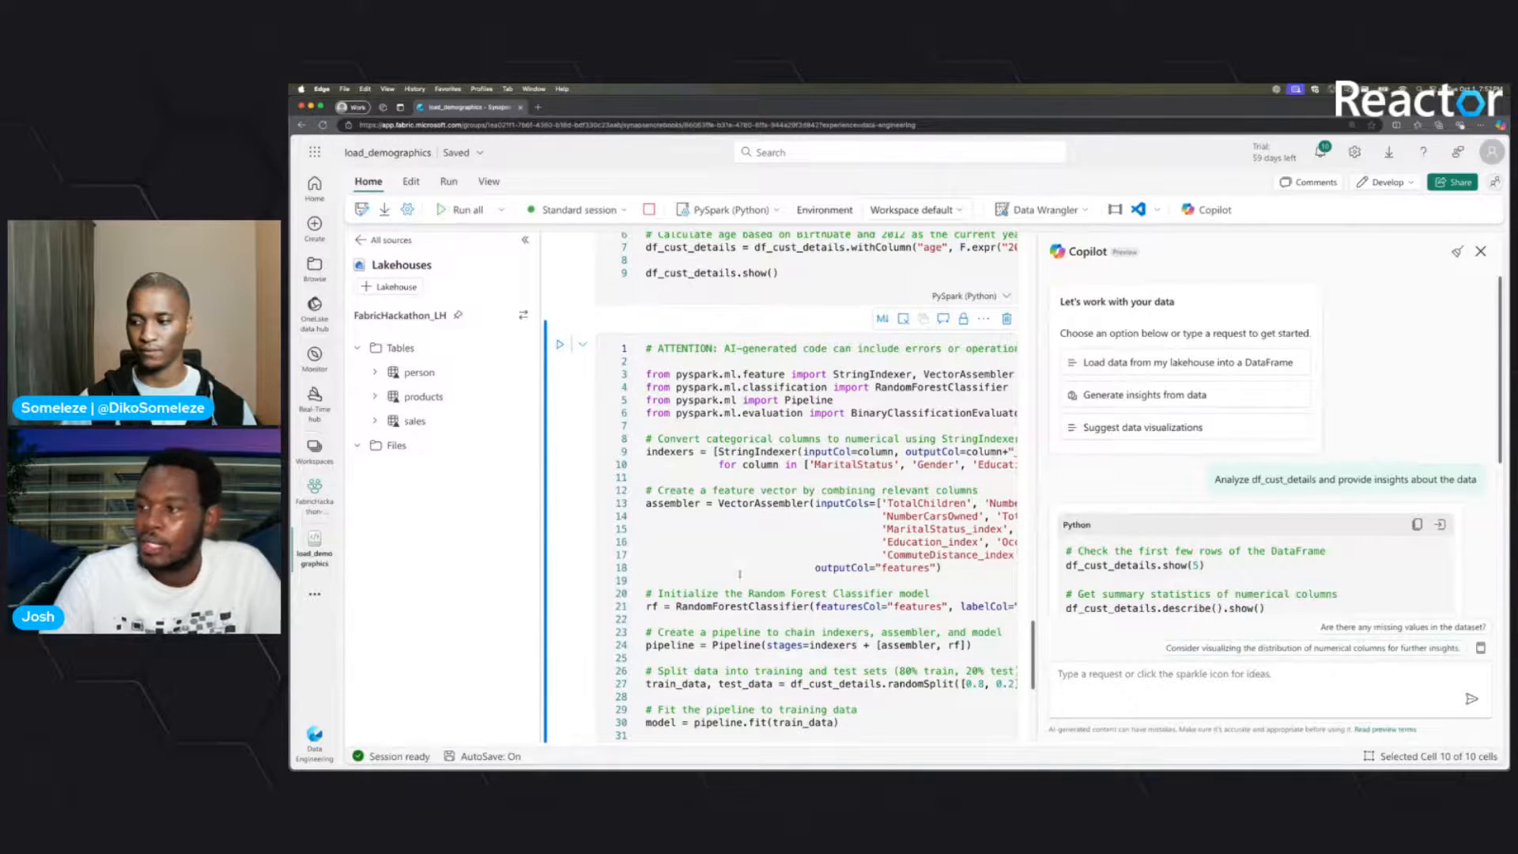
{"action": "scroll", "coordinate": [739, 573], "scroll_direction": "up", "scroll_amount": 3}
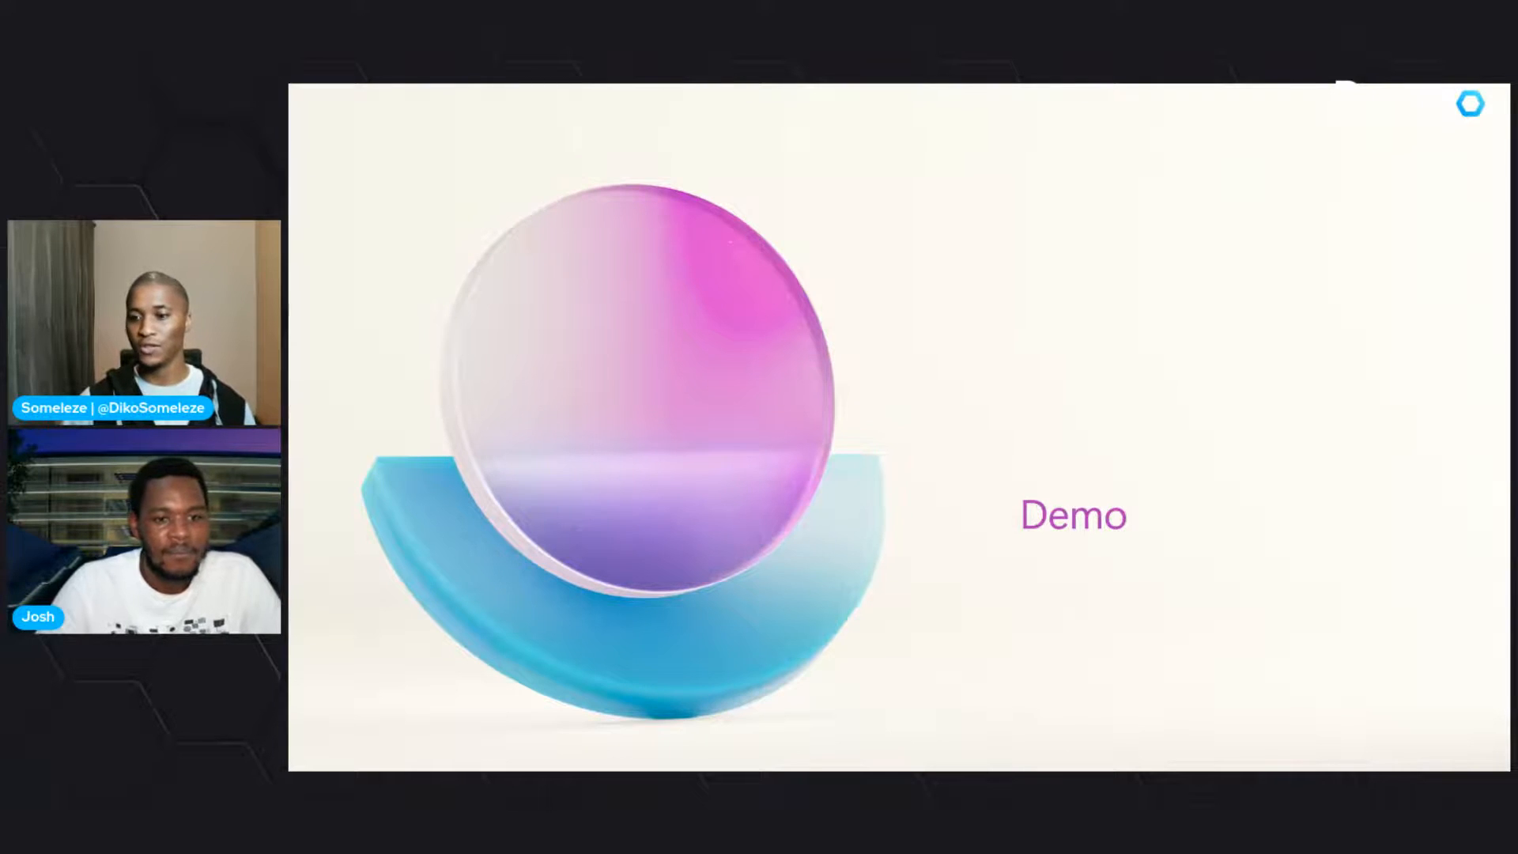
{"action": "key", "text": "Right"}
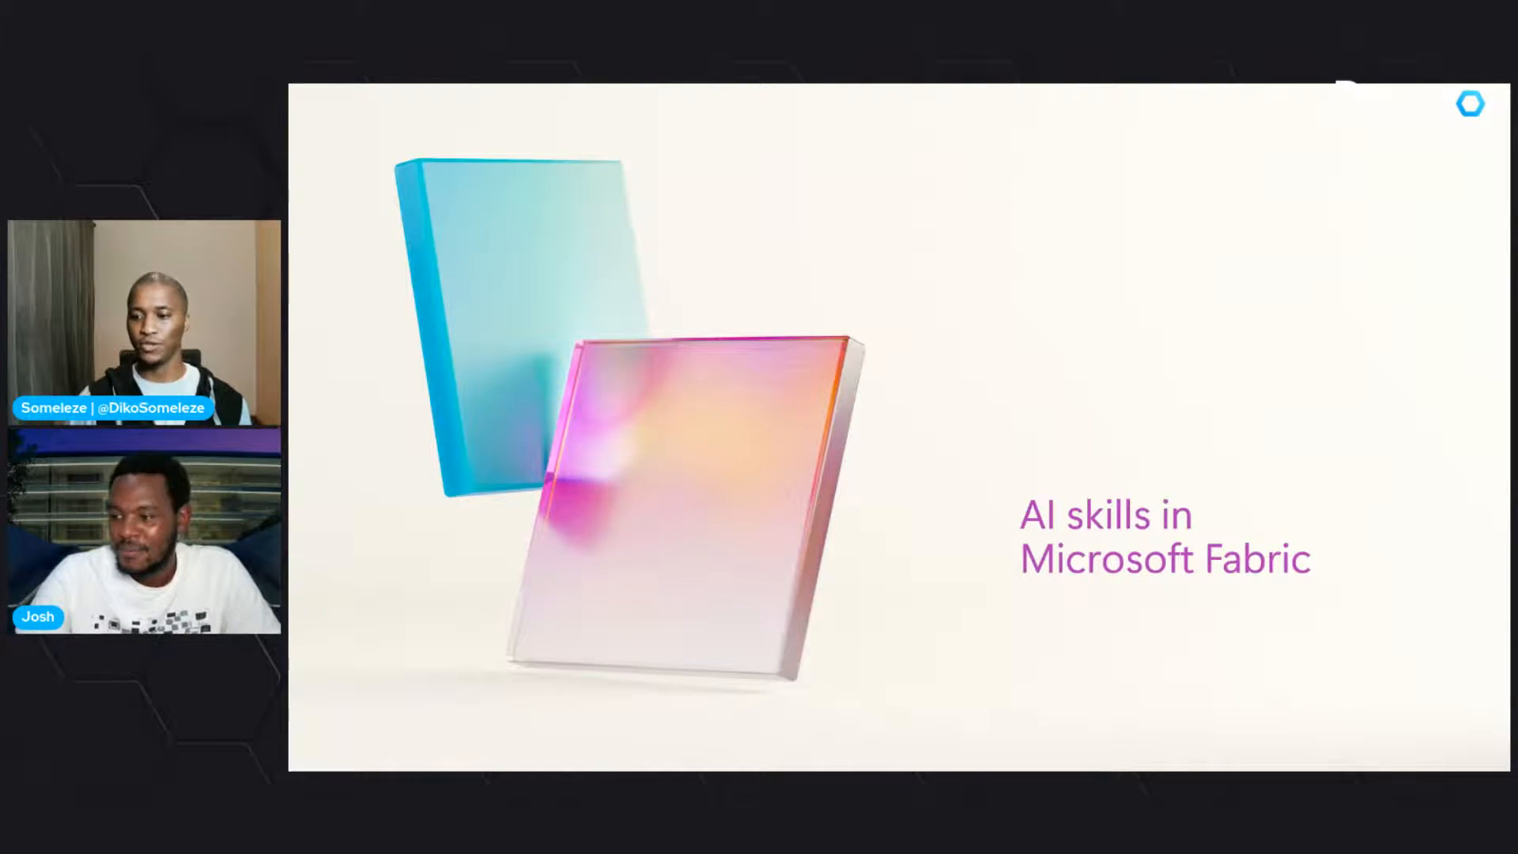